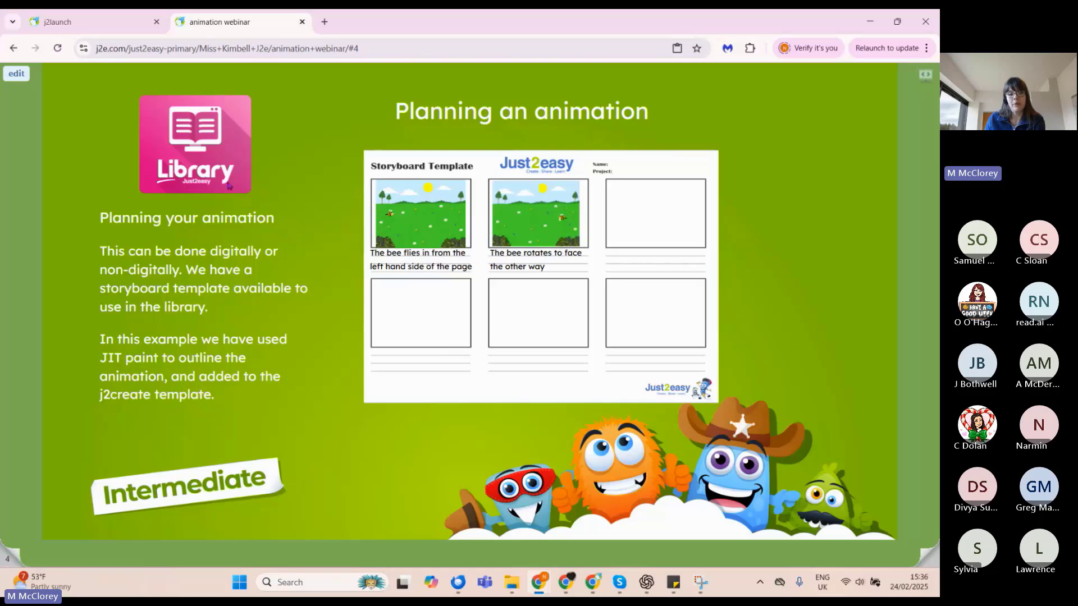
- Open the Just2easy resource library, search the community resources for "animate" and look through the results
left_click(106, 23)
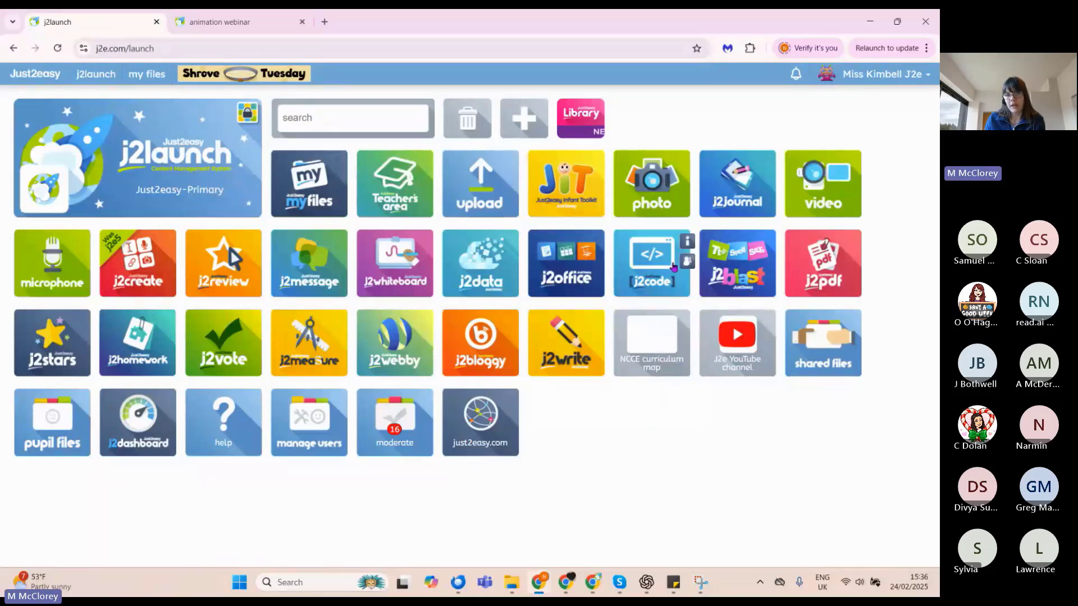
left_click(565, 111)
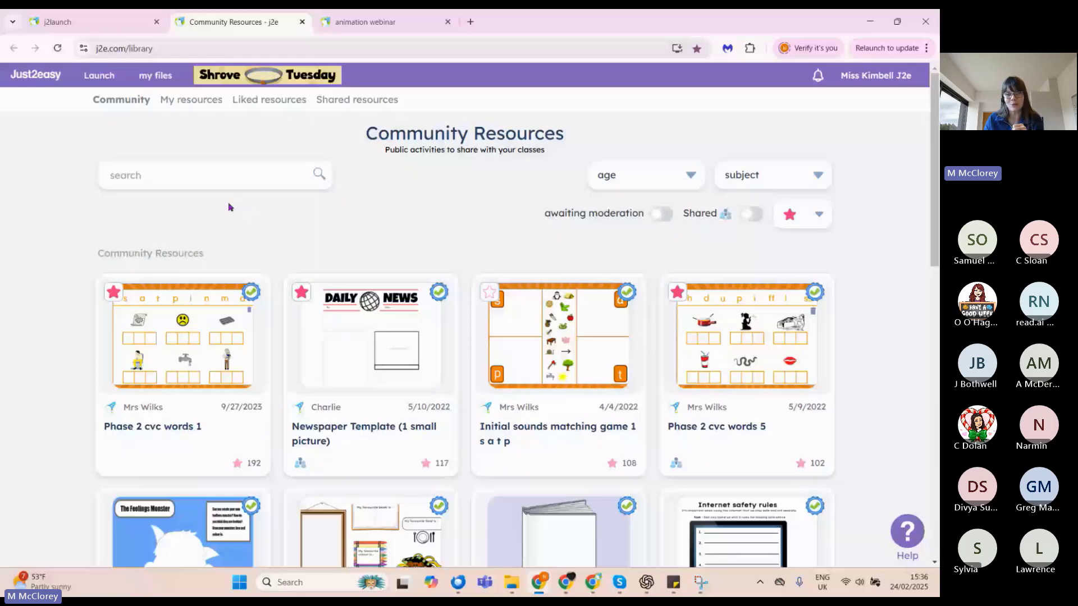
left_click(229, 178)
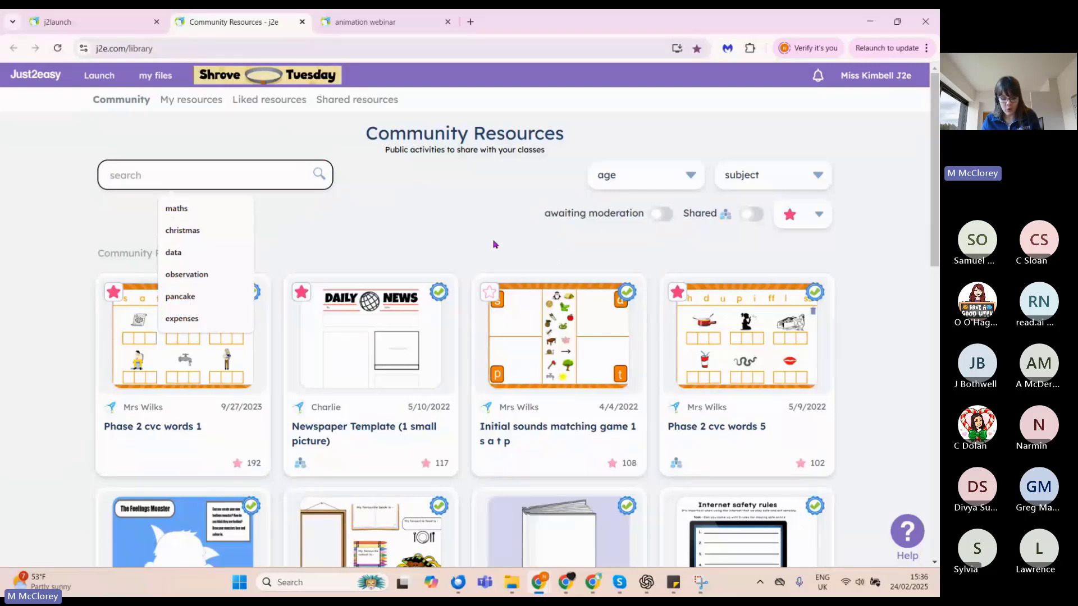
type("ani")
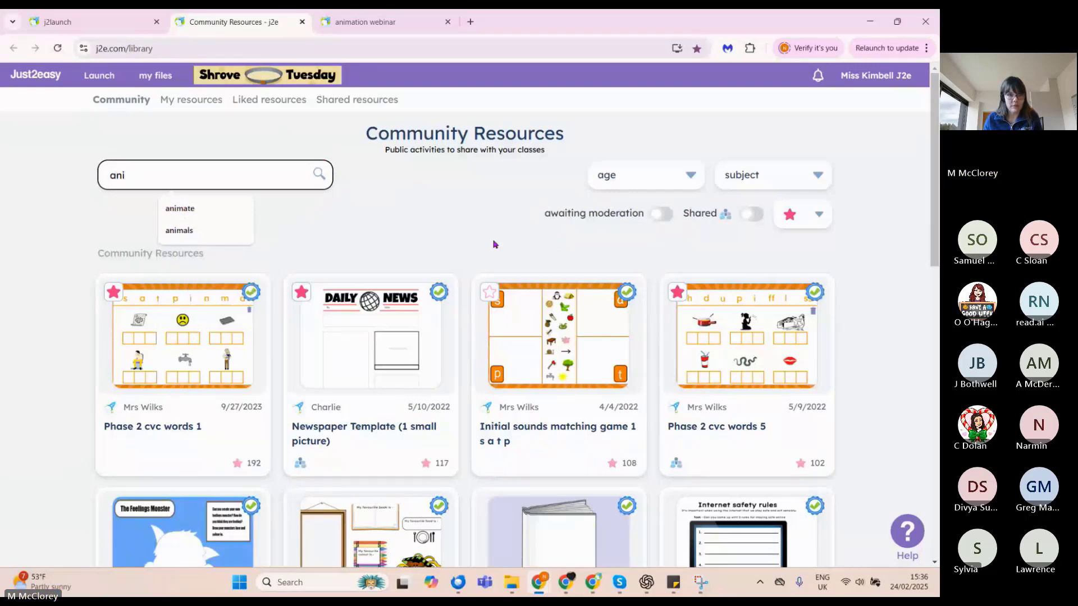
left_click(214, 214)
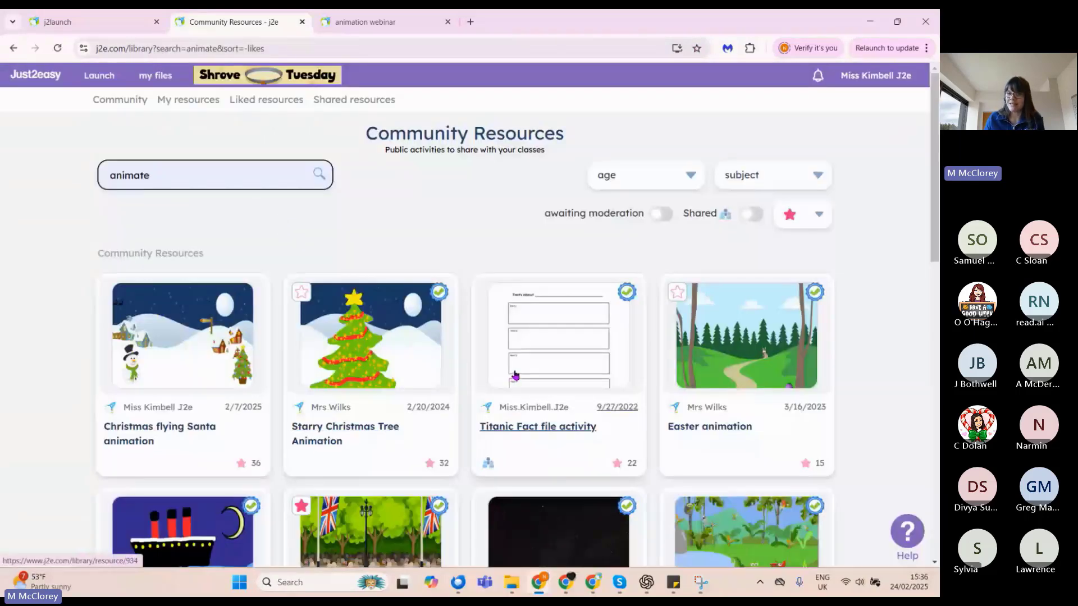
scroll(630, 385, "down", 2)
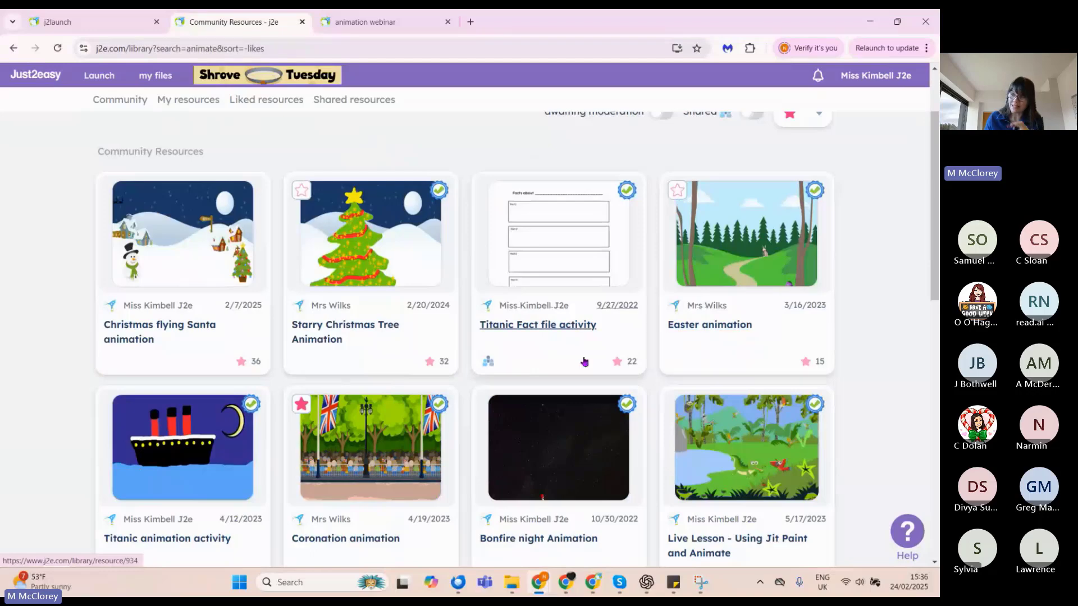
scroll(567, 401, "down", 2)
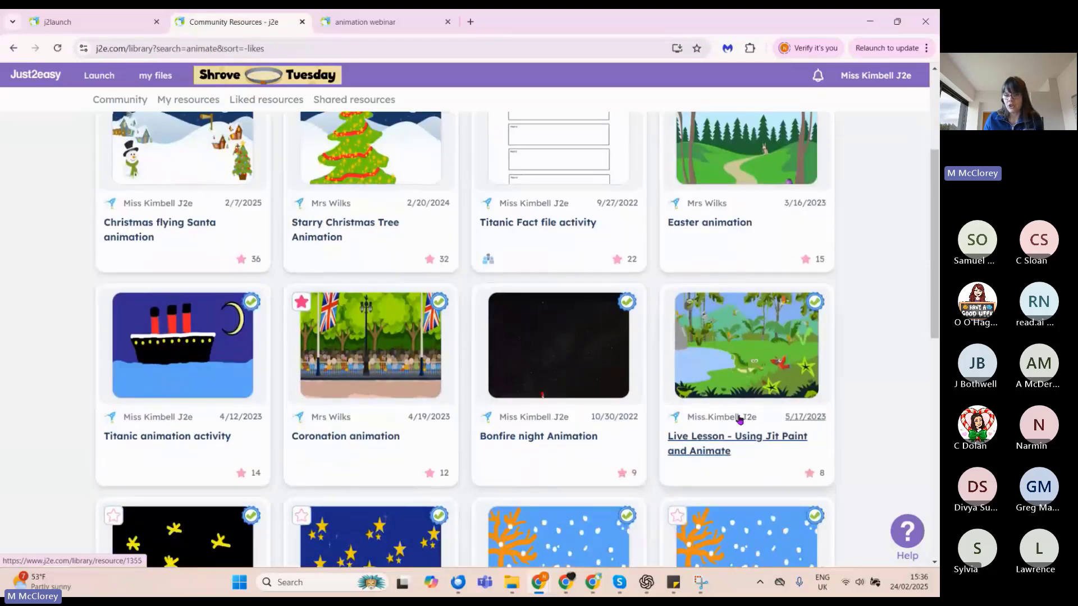
scroll(446, 362, "down", 6)
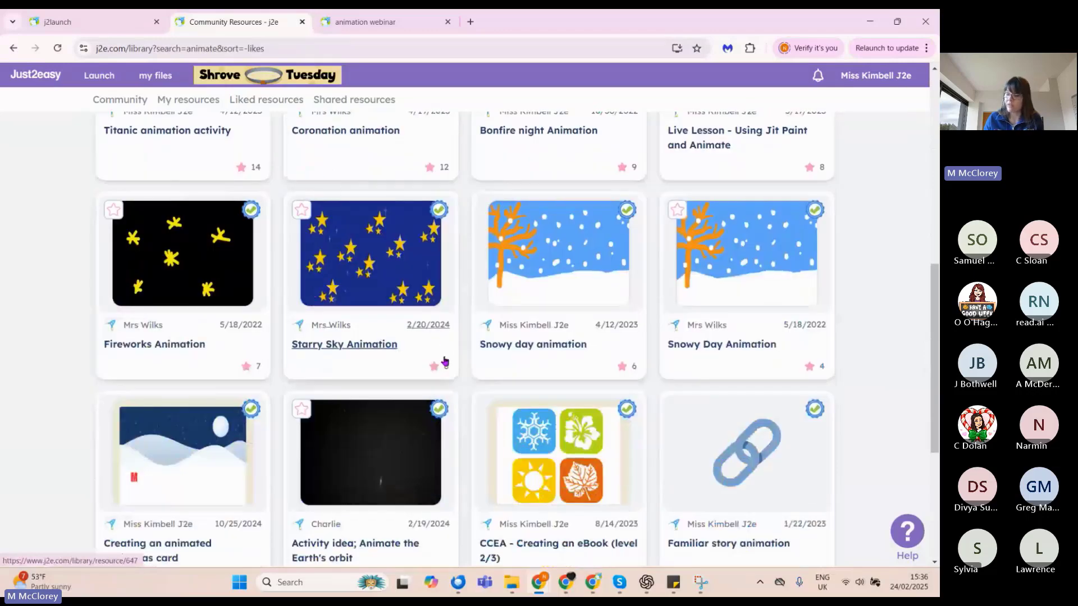
scroll(445, 362, "up", 10)
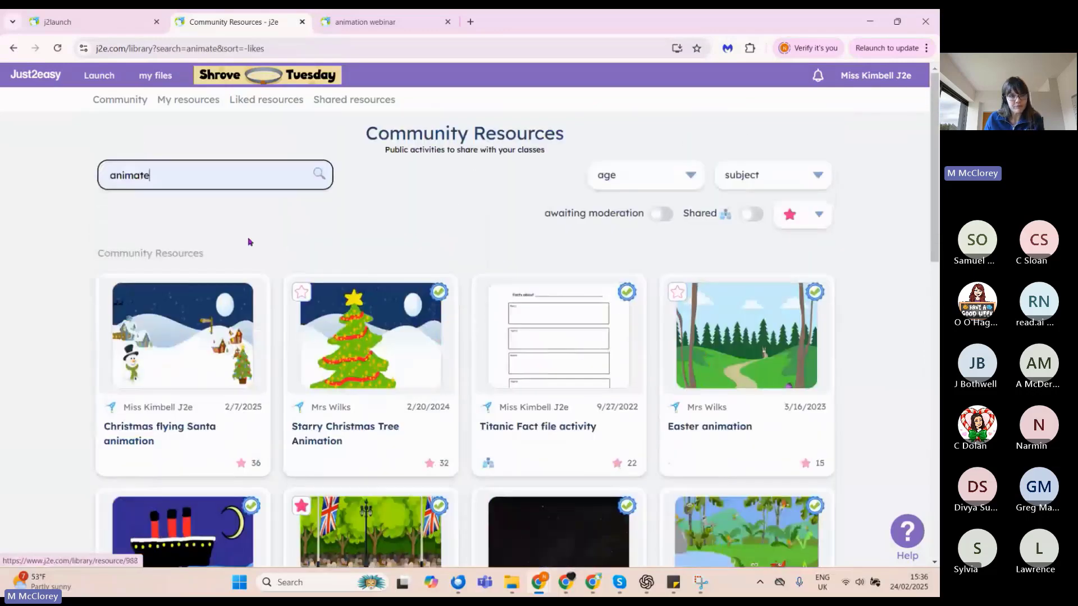
- Search the library for "storyboard" and open the storyboard template from the Storyboard resource
double_click(202, 175)
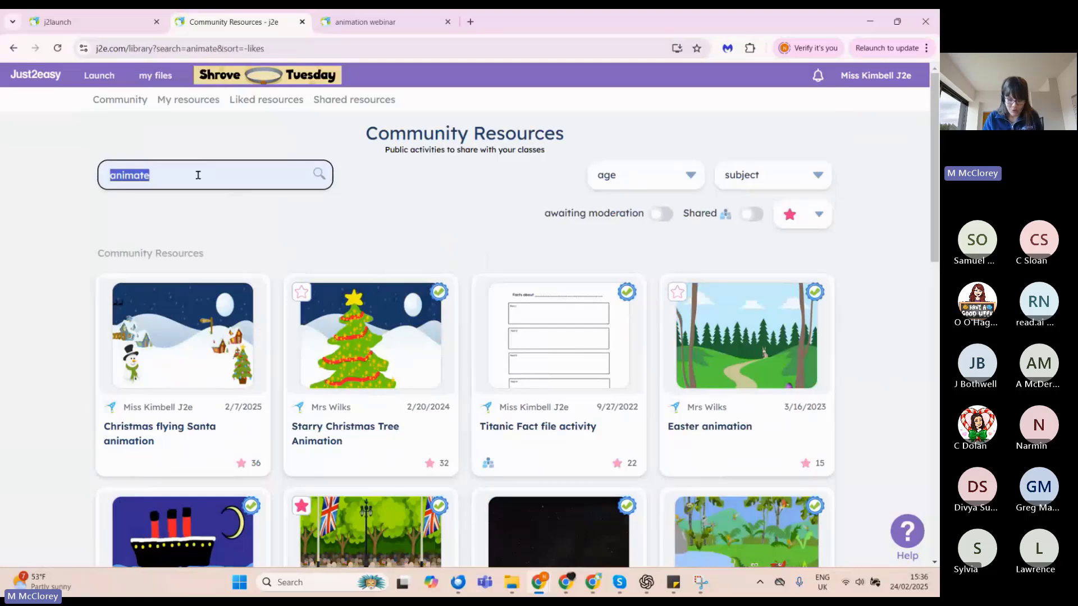
type("storyboard")
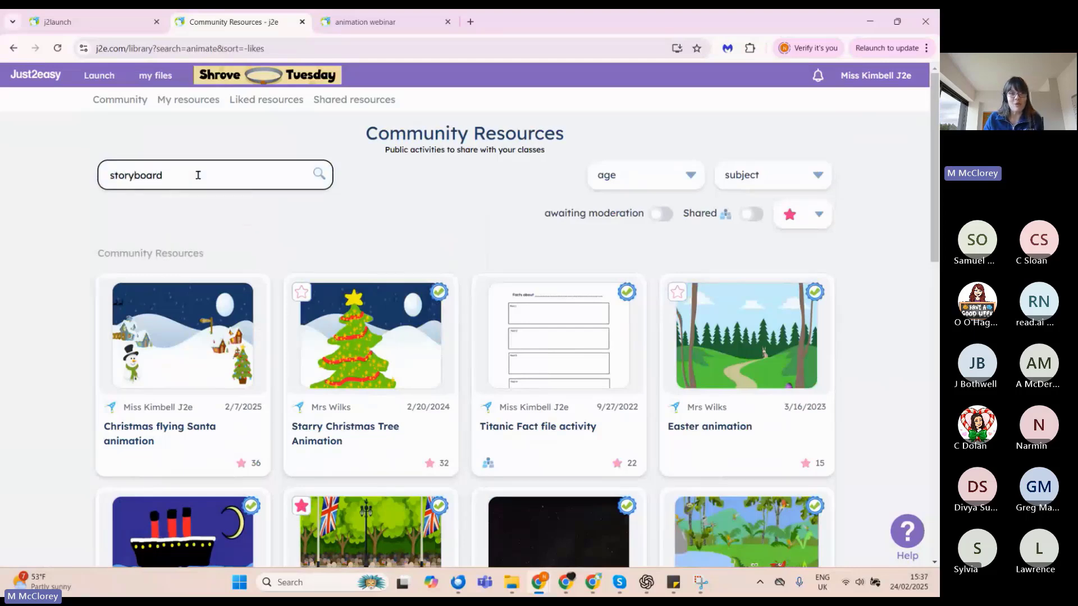
key("Return")
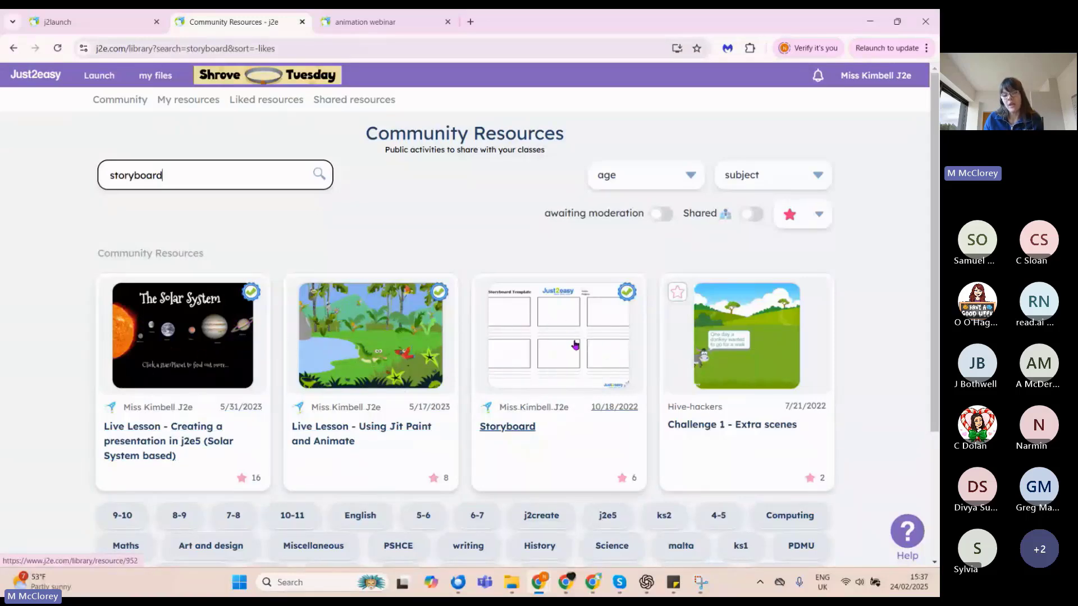
left_click(543, 341)
left_click(616, 396)
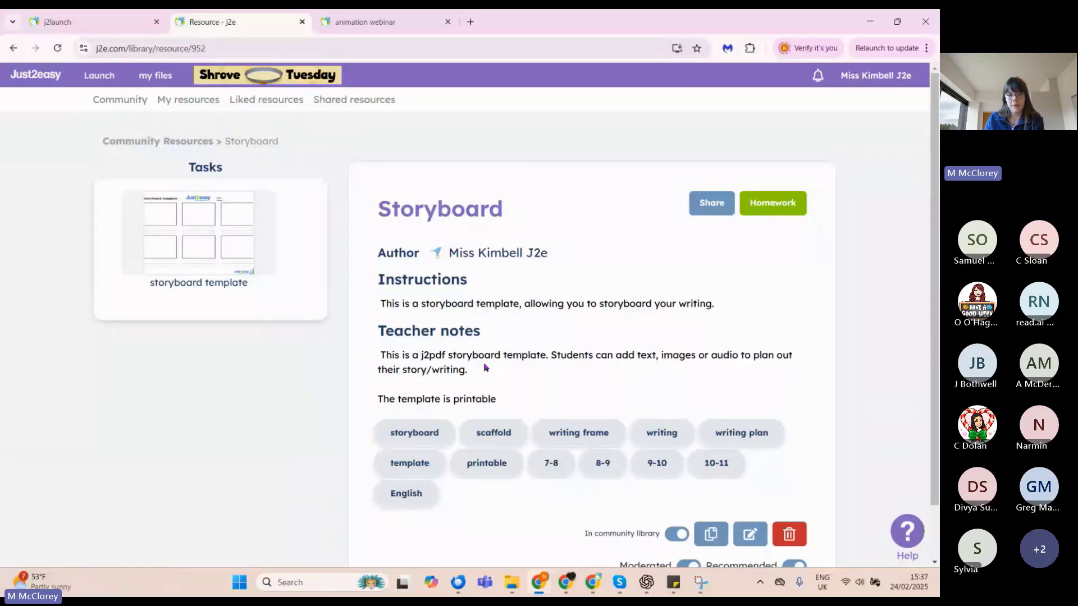
left_click(217, 249)
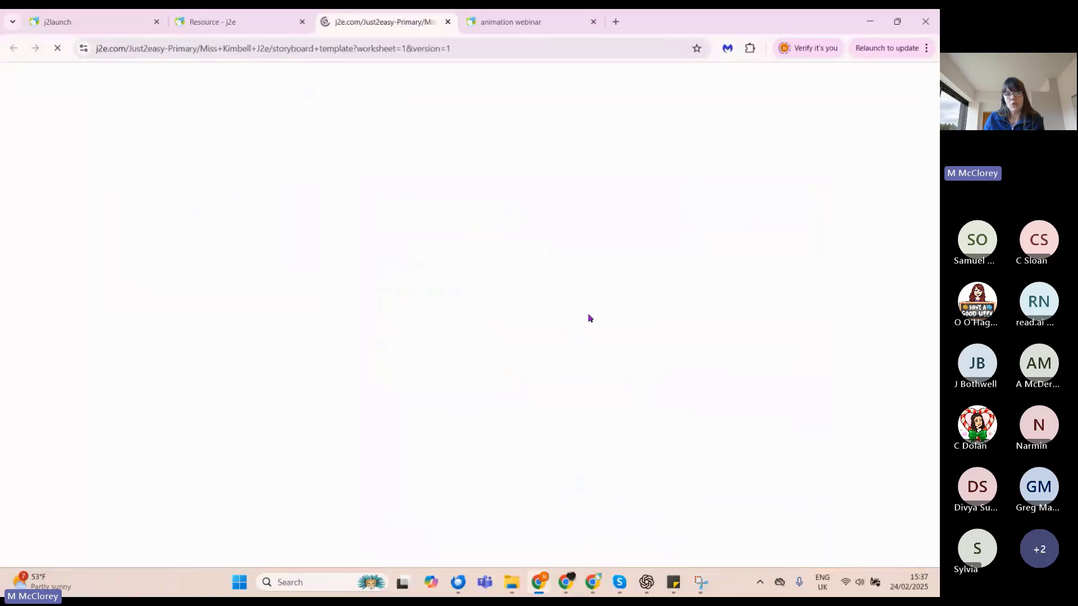
- Add the text "Jungle animation" to the template and place it beside the Project label in the page header
left_click(62, 194)
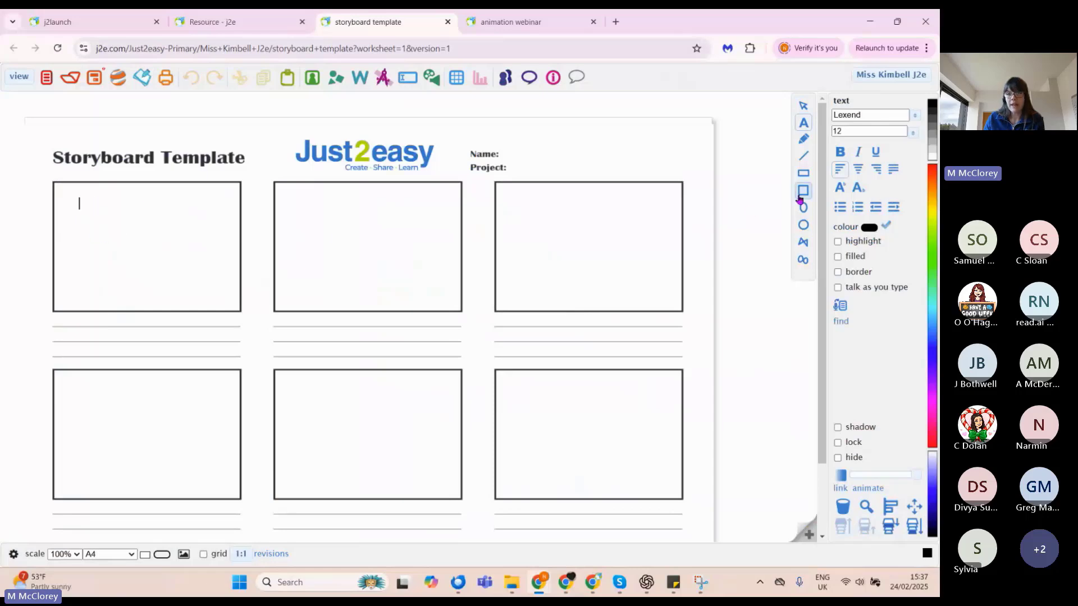
left_click(806, 138)
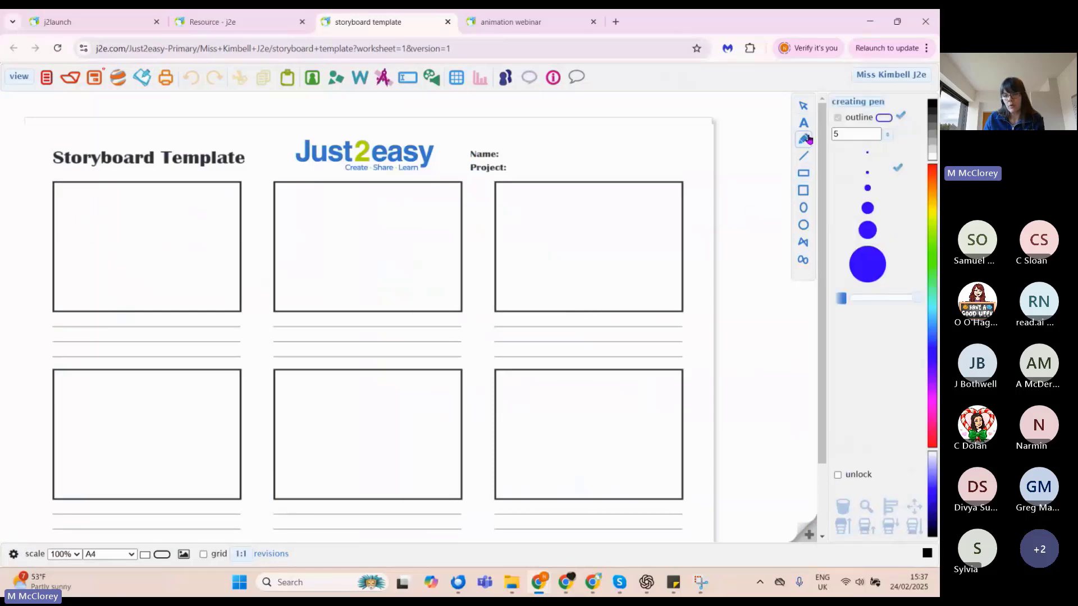
left_click(808, 123)
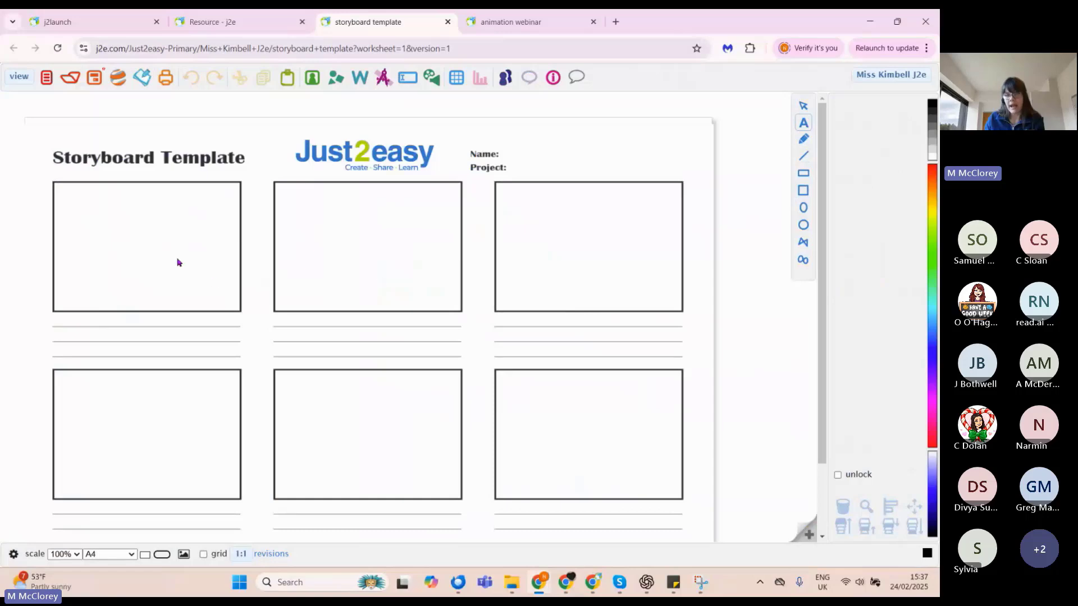
left_click(170, 238)
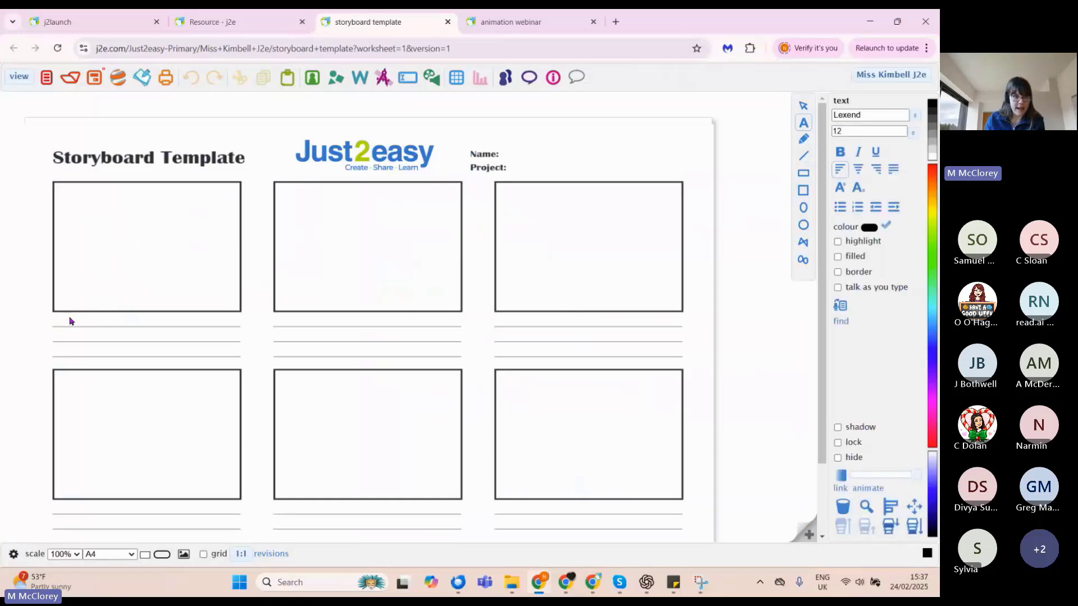
type("Jun")
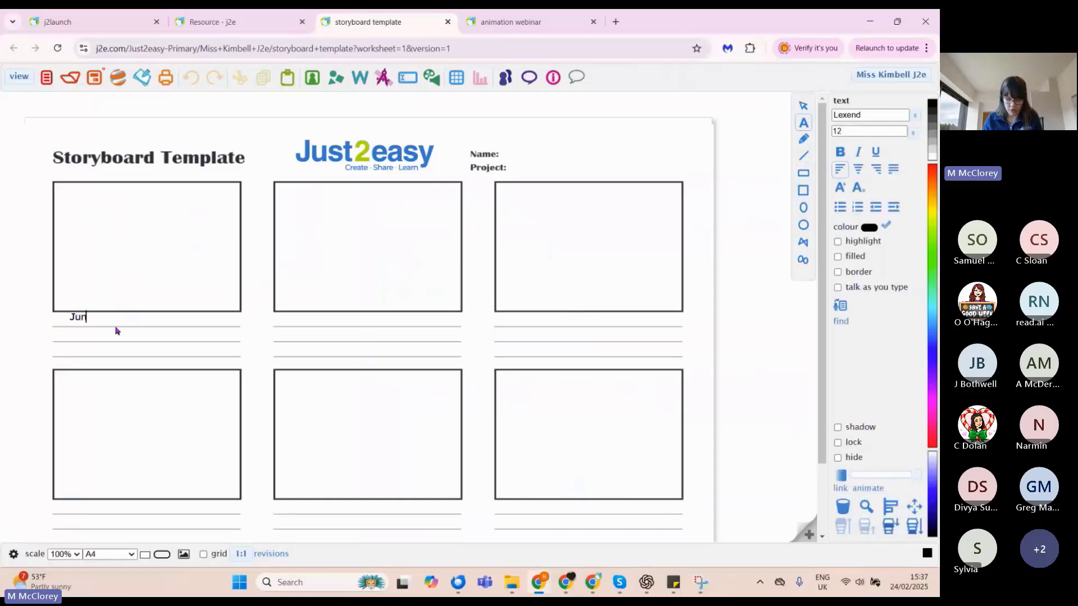
type("gle animation")
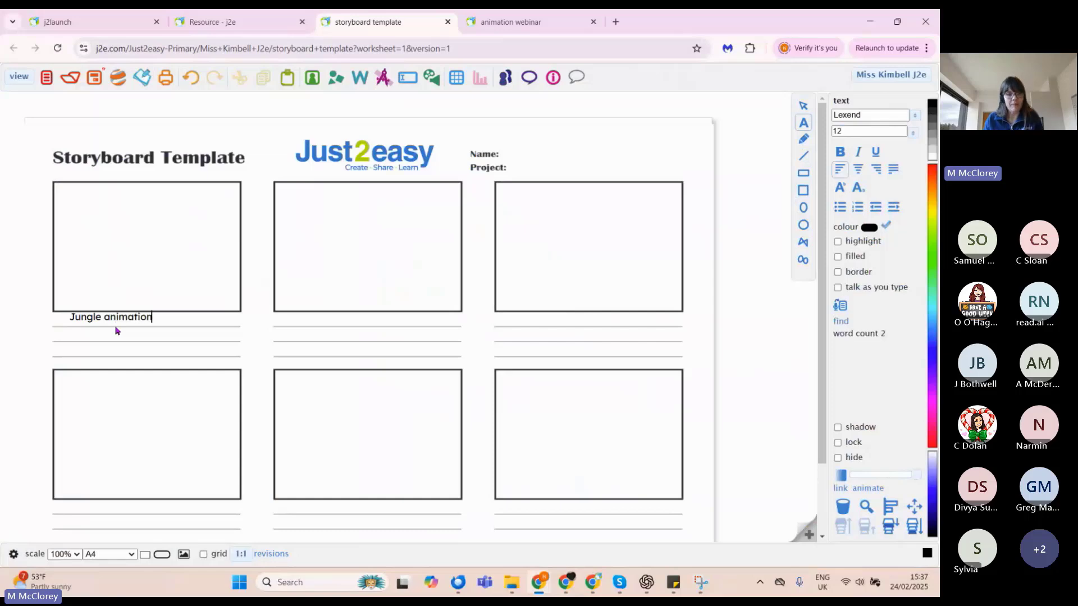
left_click(125, 316)
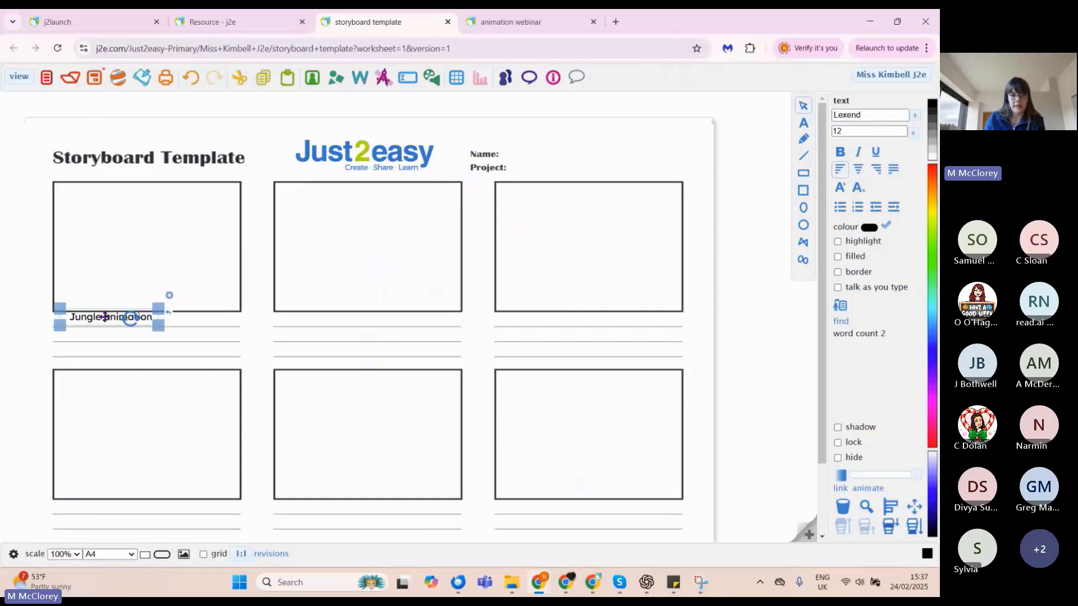
left_click_drag(126, 316, 547, 169)
- Insert the bee meadow picture from my pictures into the first storyboard frame and size it to about 7.3 by 5.5 cm
left_click(107, 220)
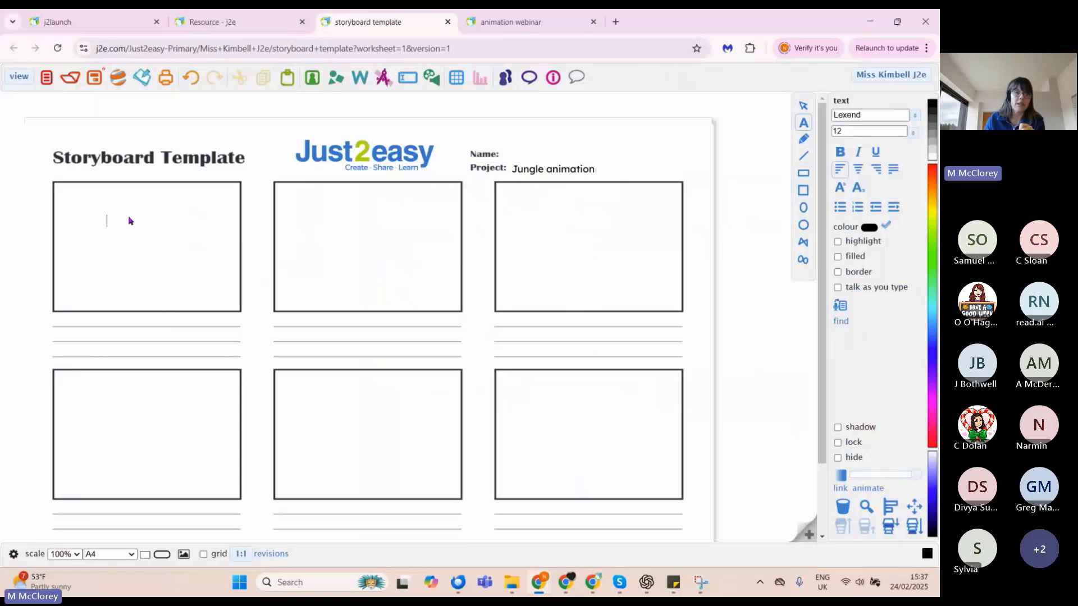
left_click(312, 77)
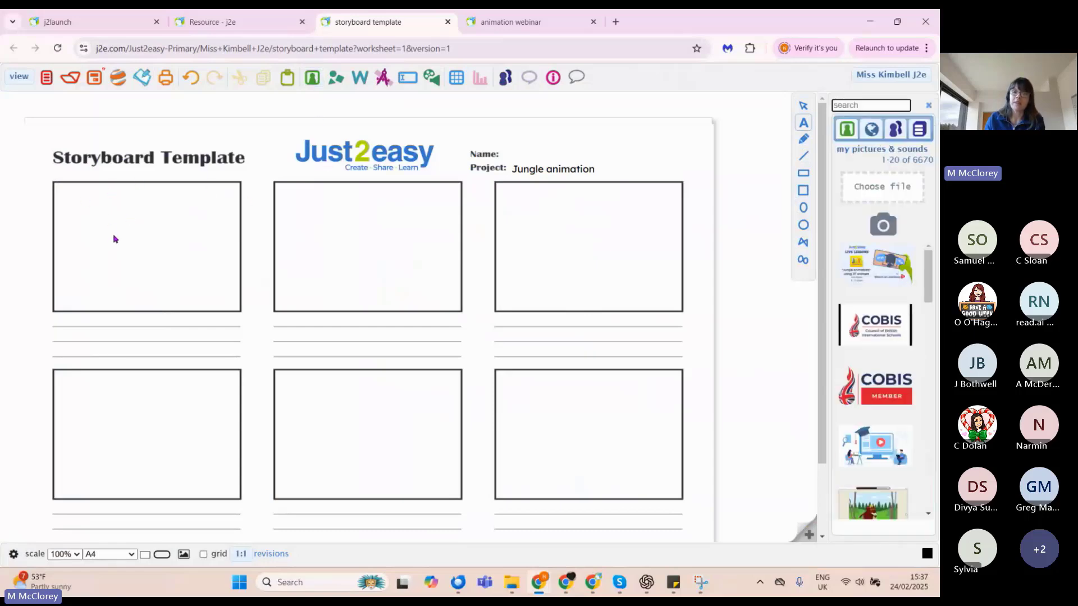
scroll(898, 336, "down", 4)
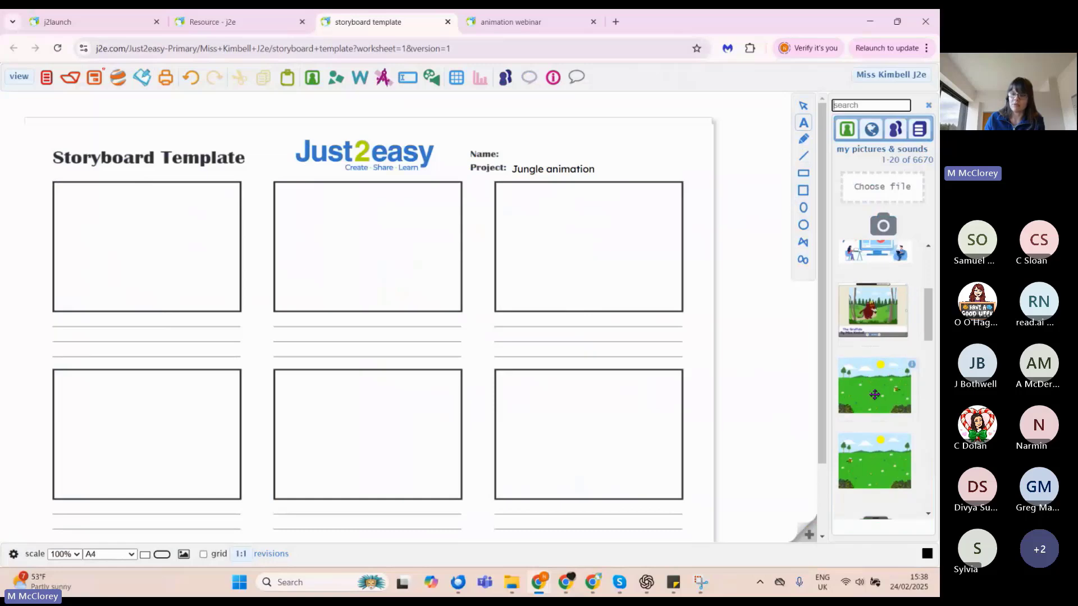
left_click_drag(874, 395, 227, 303)
left_click(101, 230)
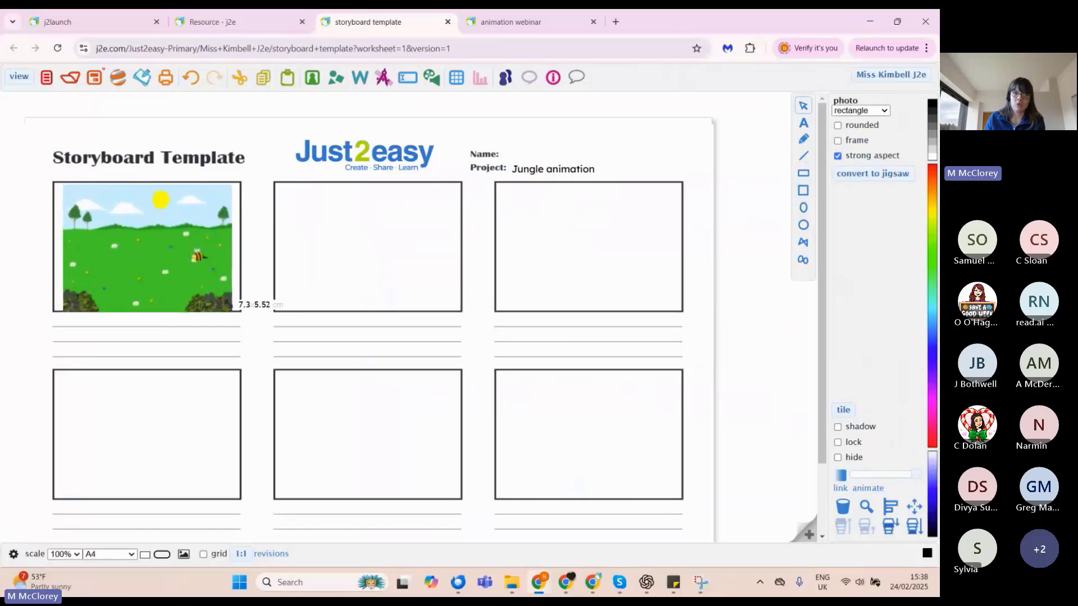
left_click(270, 300)
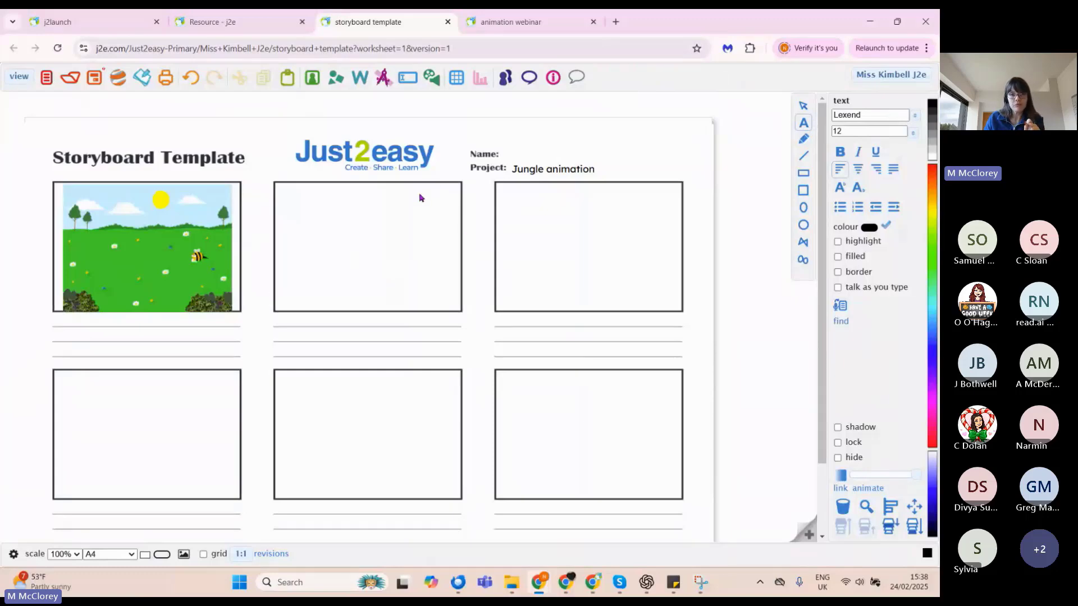
- Close the storyboard template and share the Storyboard resource with Class 1
left_click(447, 22)
left_click(525, 128)
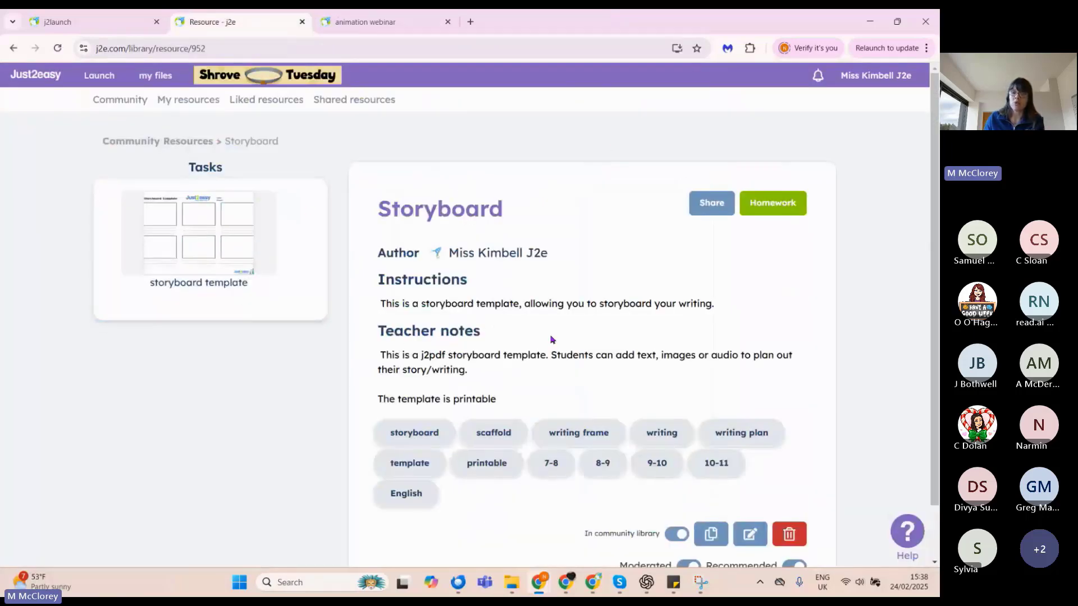
left_click(694, 210)
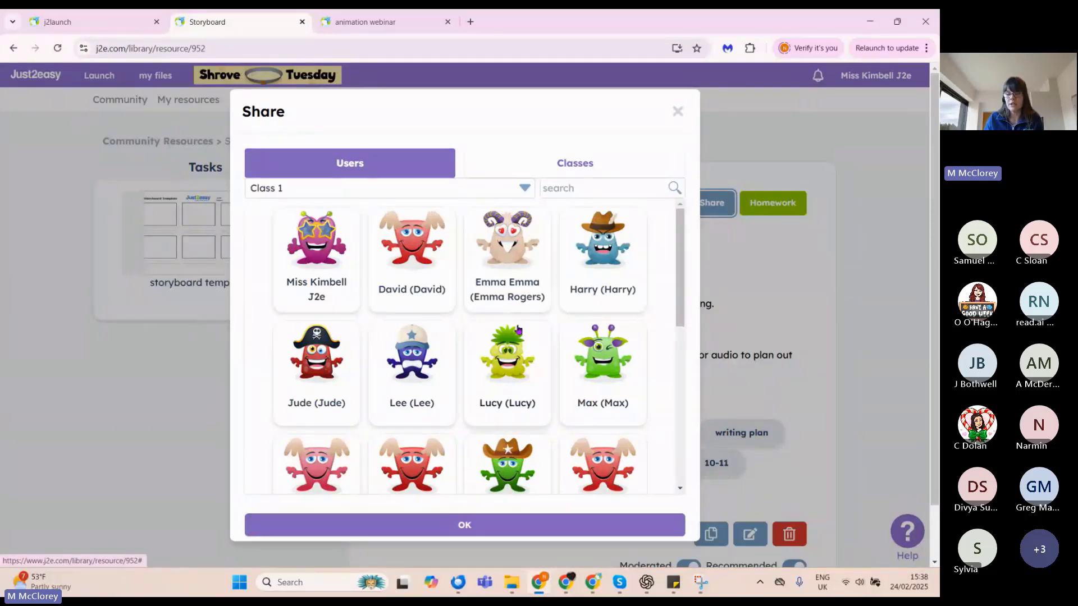
left_click(579, 166)
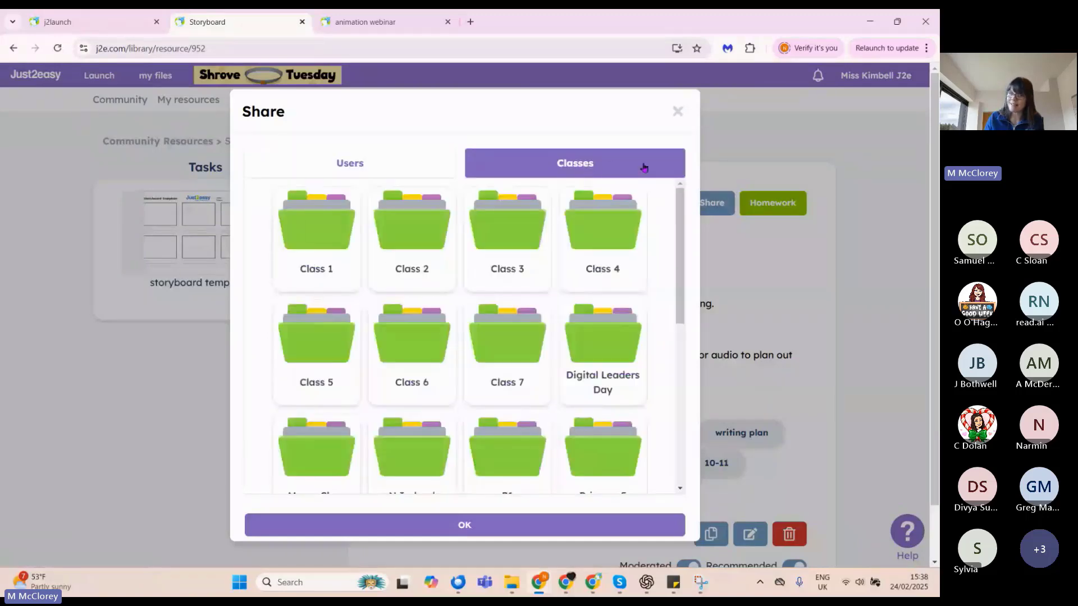
left_click(336, 247)
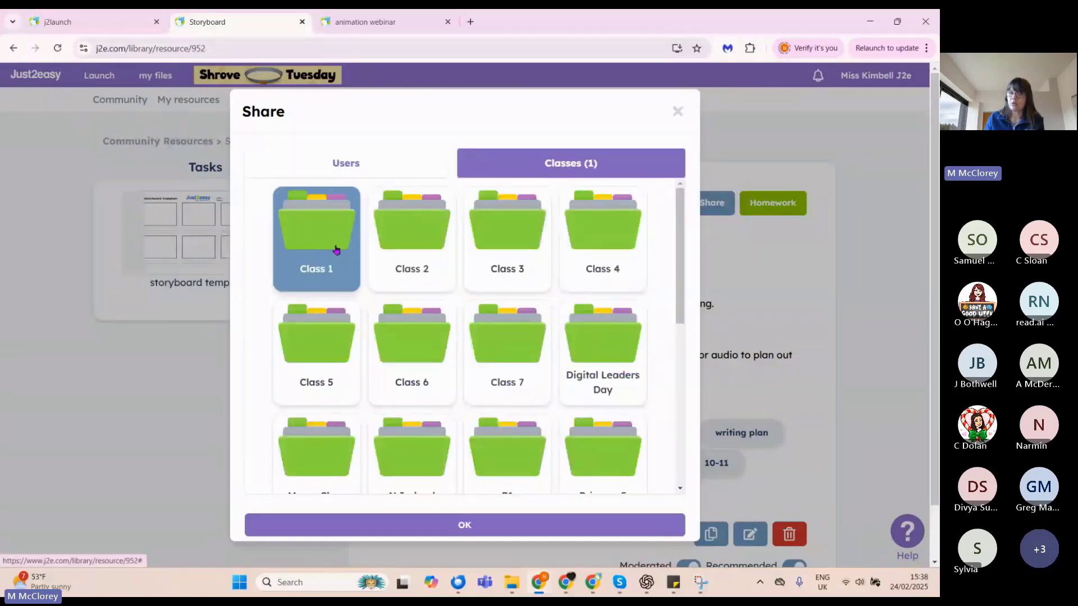
left_click(470, 530)
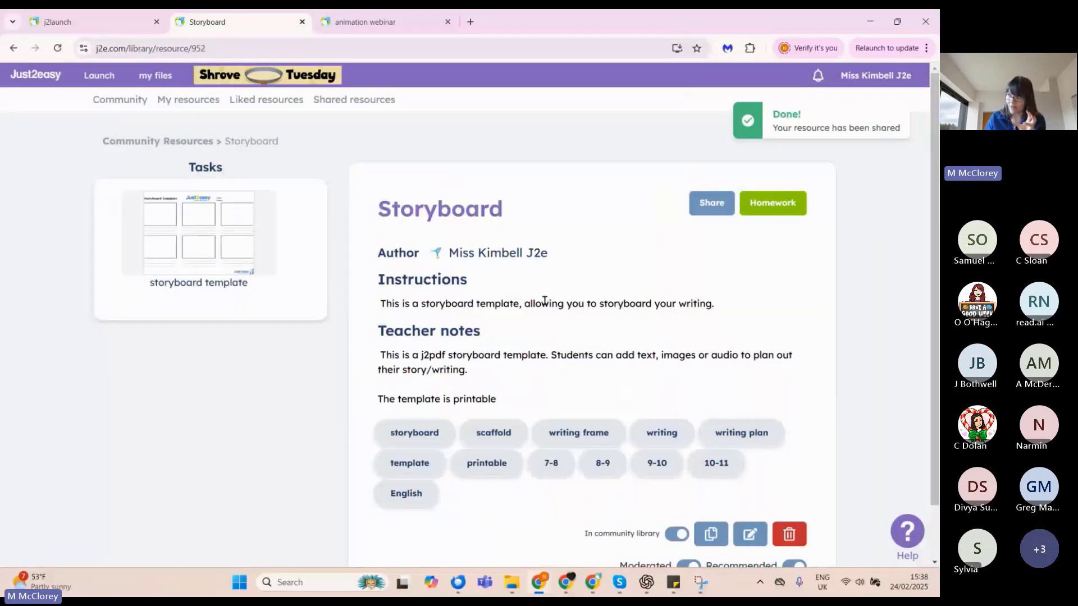
- Reopen the blank storyboard template from the resource and set its print layout to Landscape
left_click(198, 234)
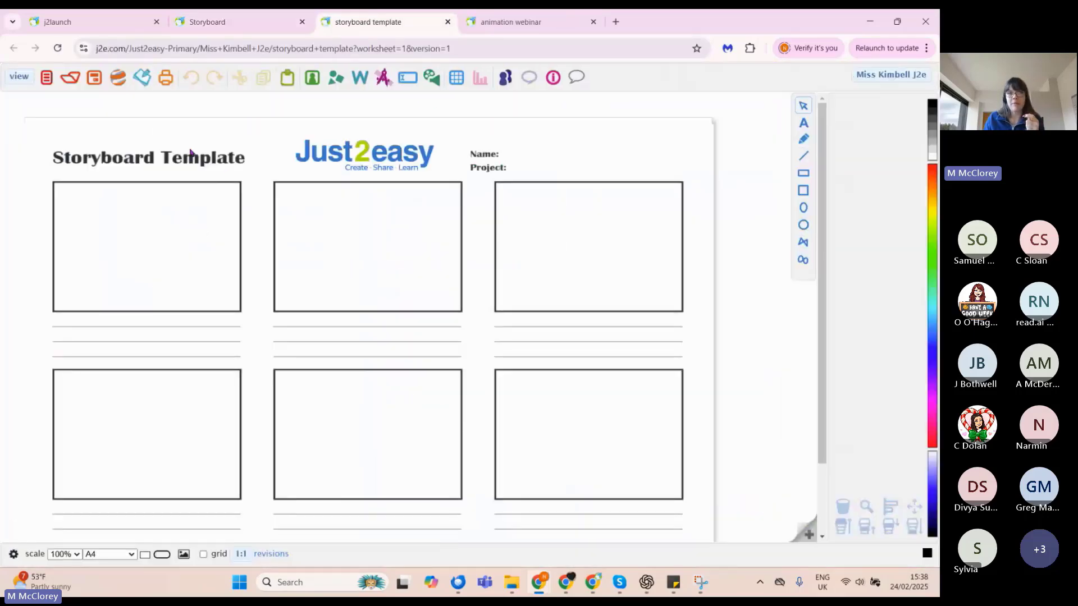
left_click(166, 89)
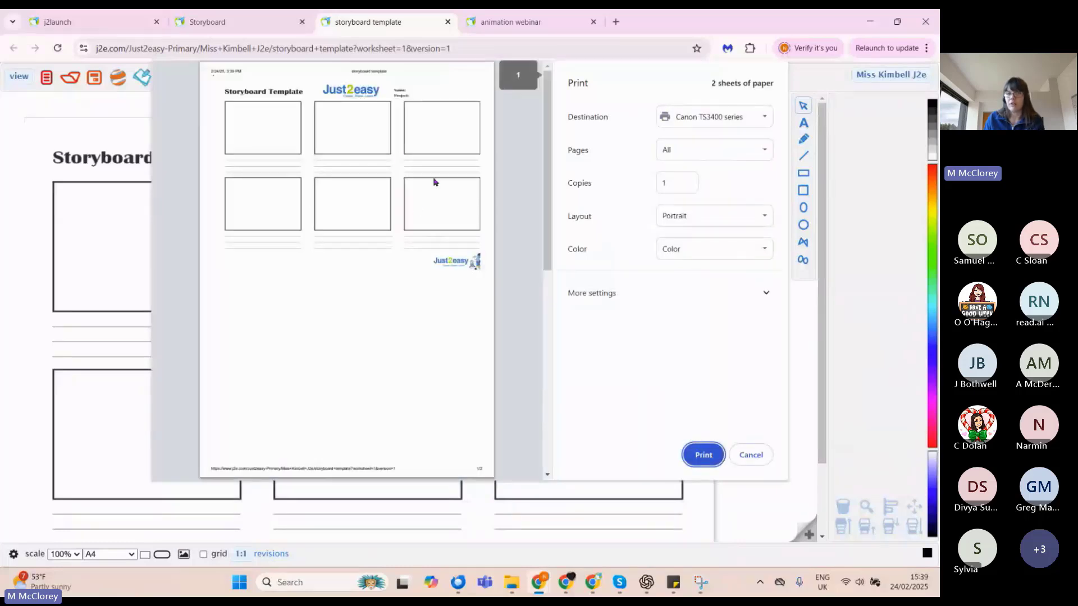
left_click(736, 214)
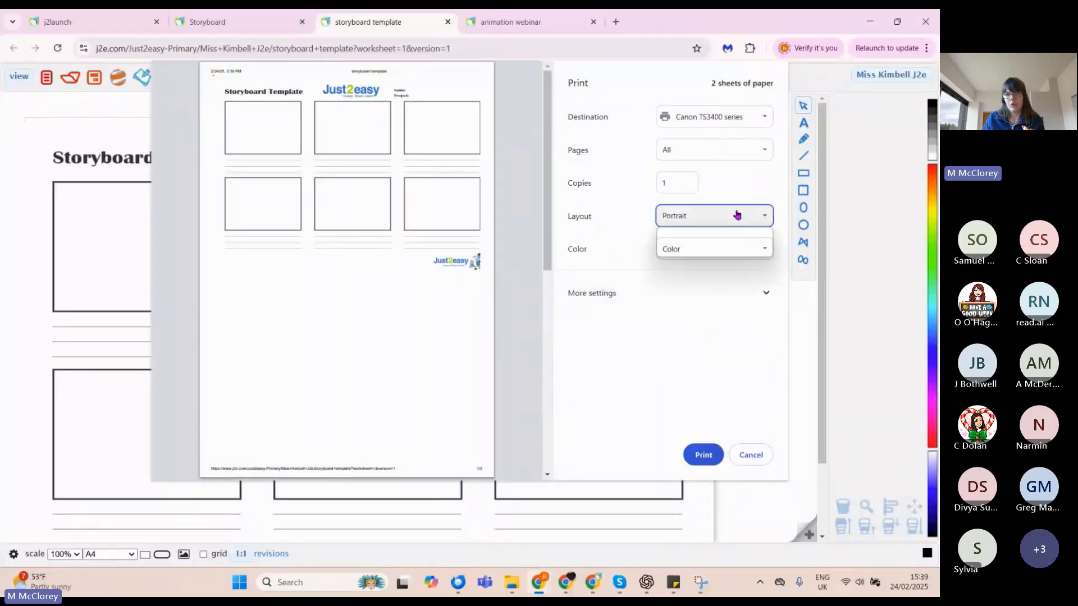
left_click(699, 248)
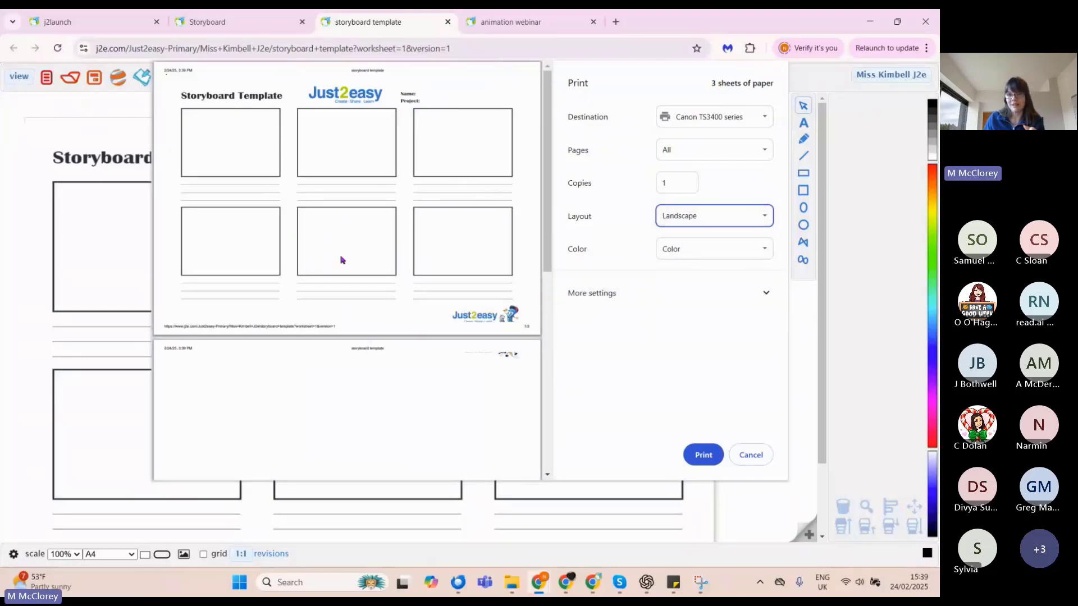
- Cancel the print, close the storyboard template and Storyboard resource, and advance the animation webinar presentation to the slide labelling the animate tools
left_click(748, 457)
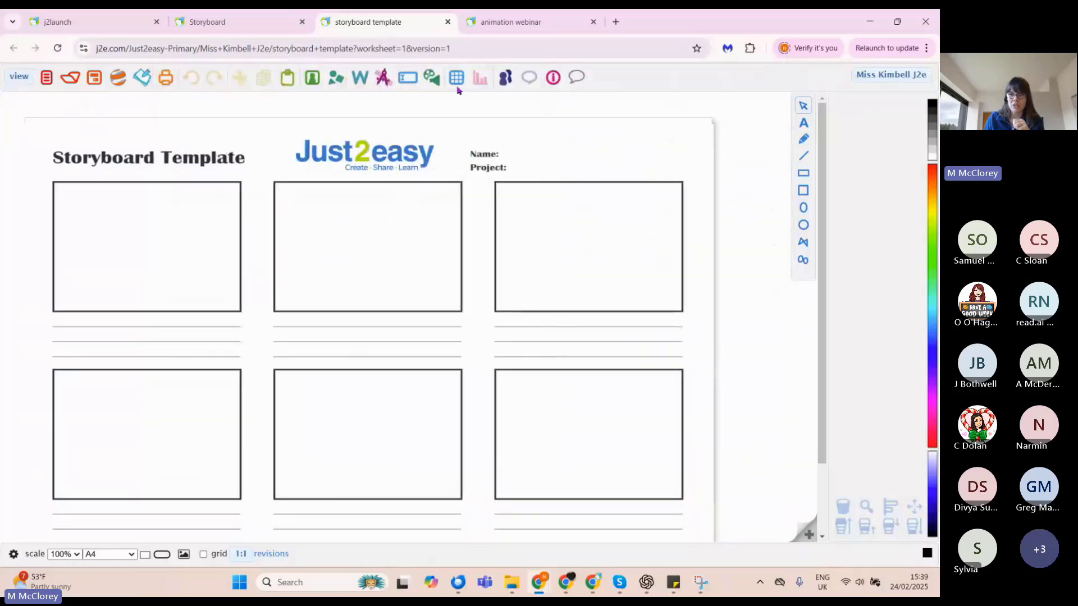
left_click(447, 22)
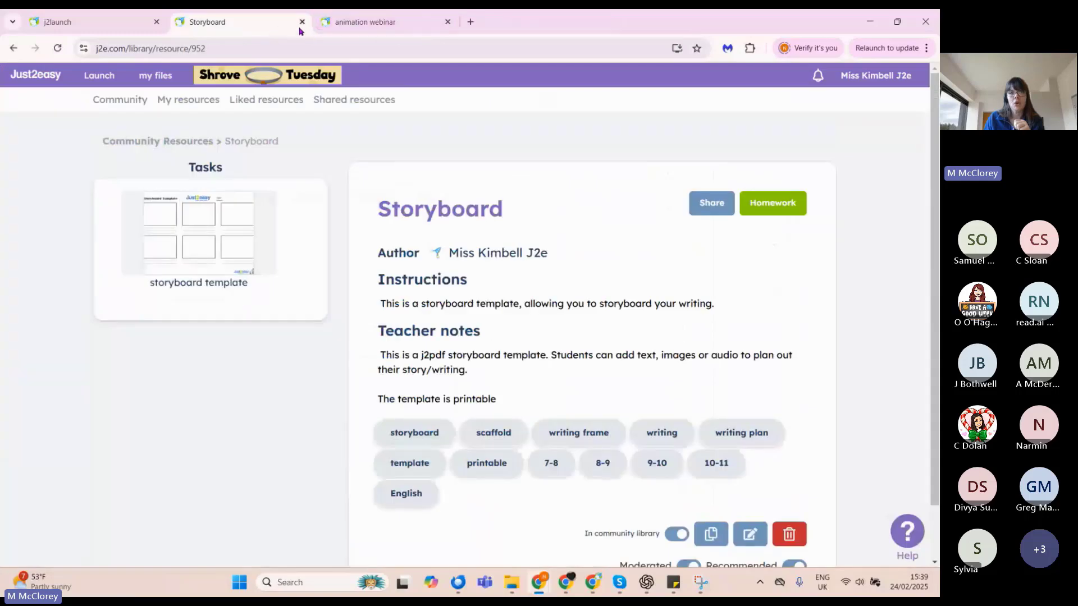
left_click(302, 21)
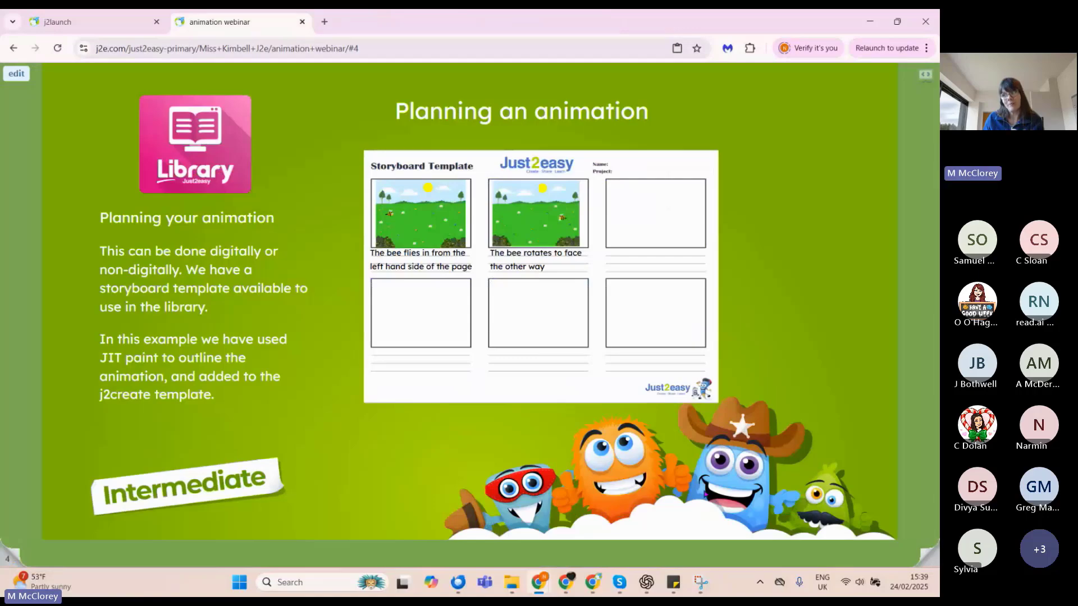
left_click(919, 552)
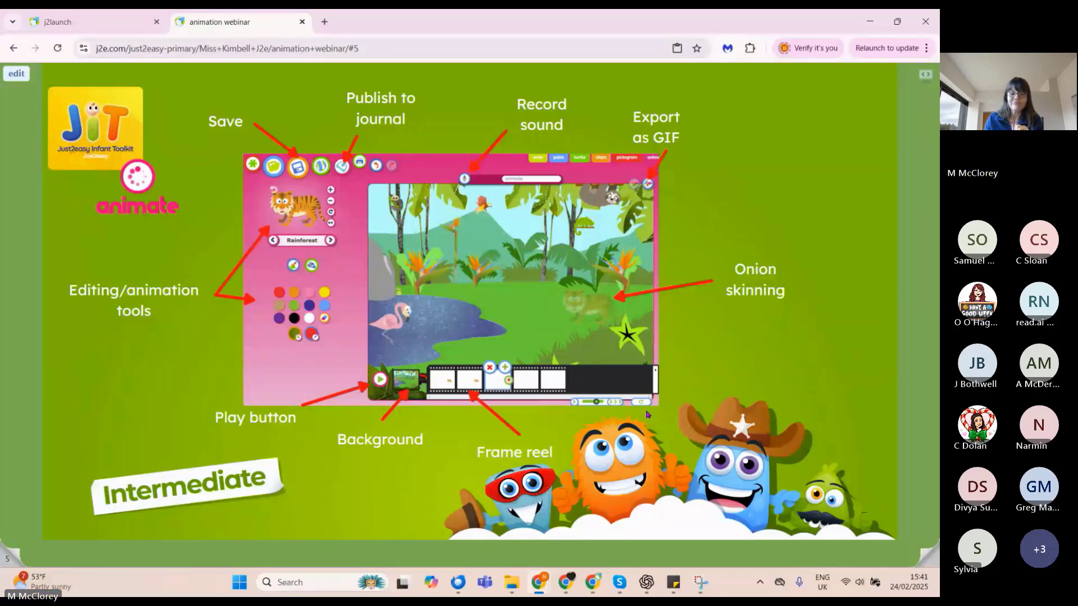
- Open JIT from j2launch and start a new animation from the blank template in the animate tool
left_click(84, 21)
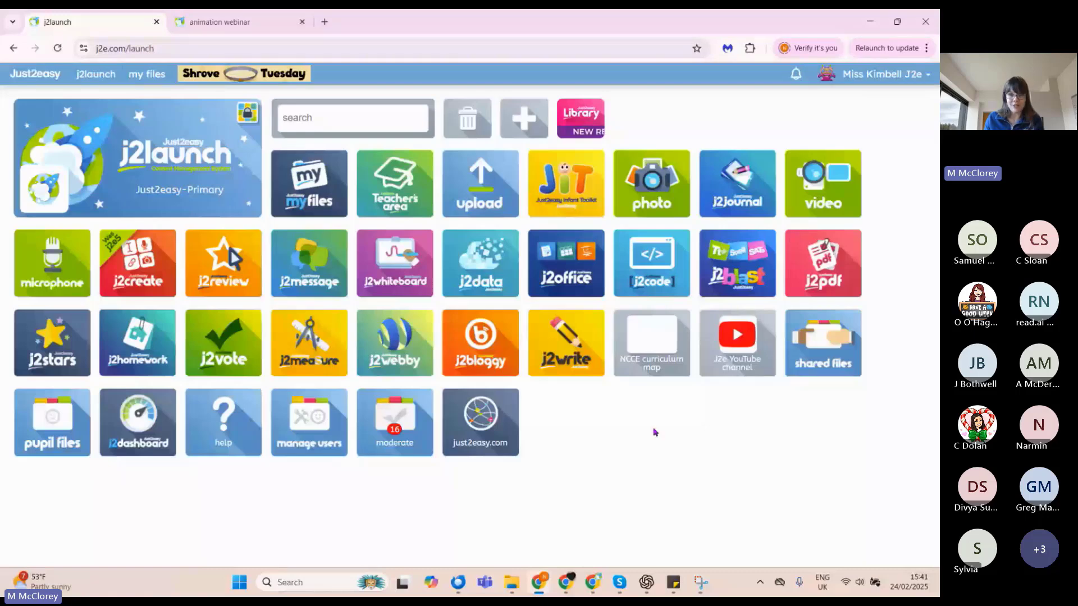
left_click(557, 202)
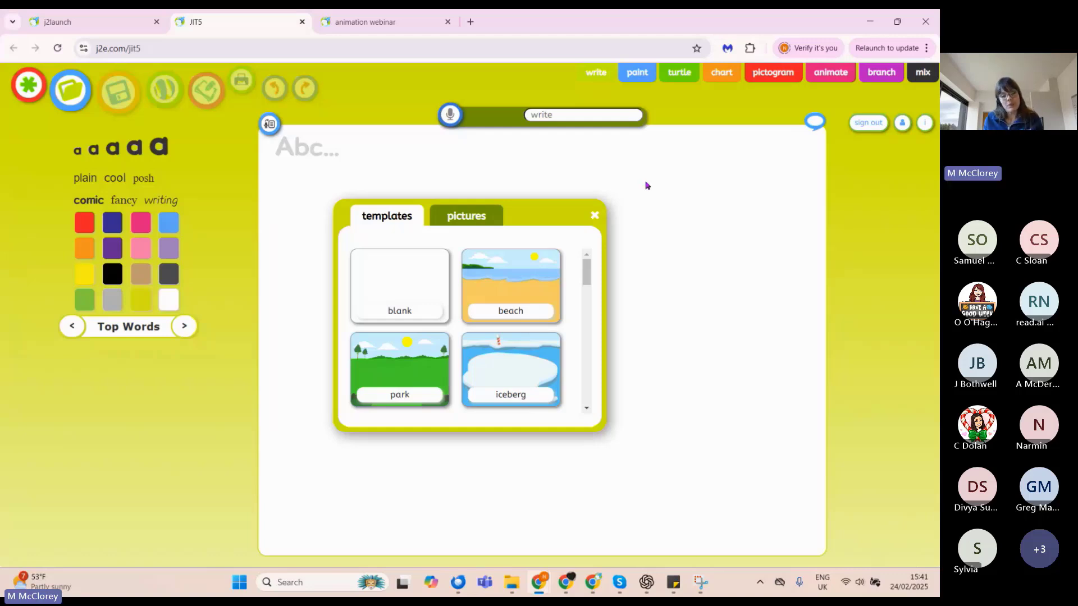
left_click(640, 78)
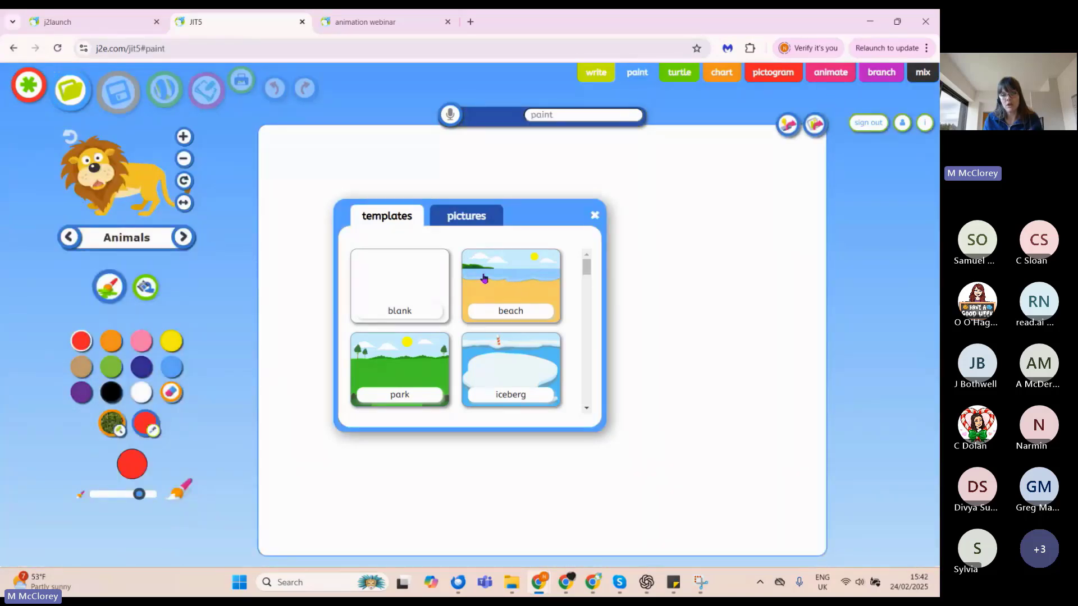
left_click(835, 75)
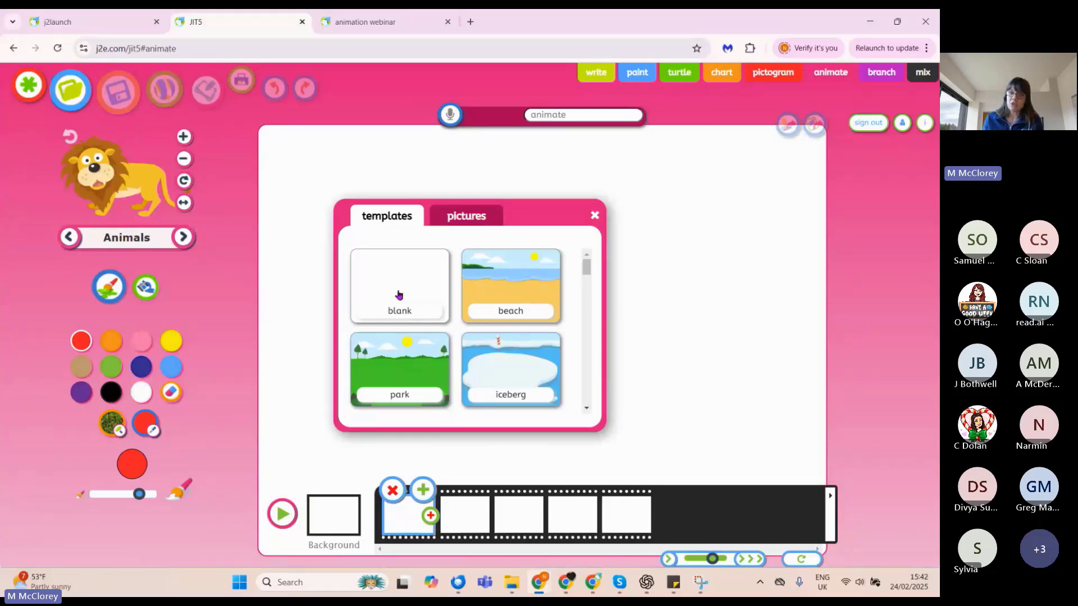
mouse_move(581, 276)
left_mouse_down()
mouse_move(578, 313)
mouse_move(584, 266)
left_mouse_up()
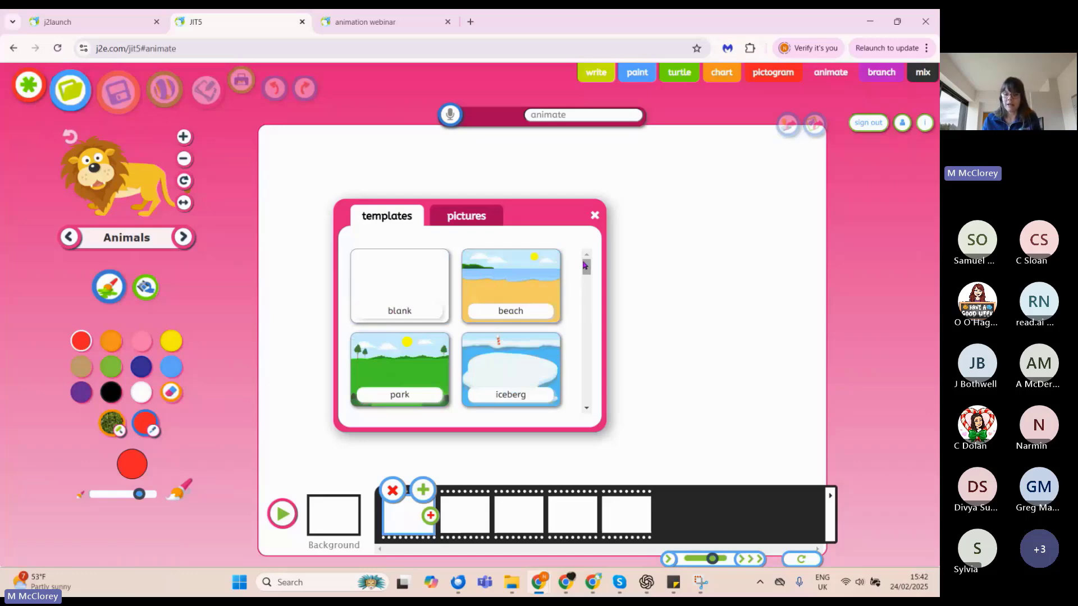
left_click(418, 296)
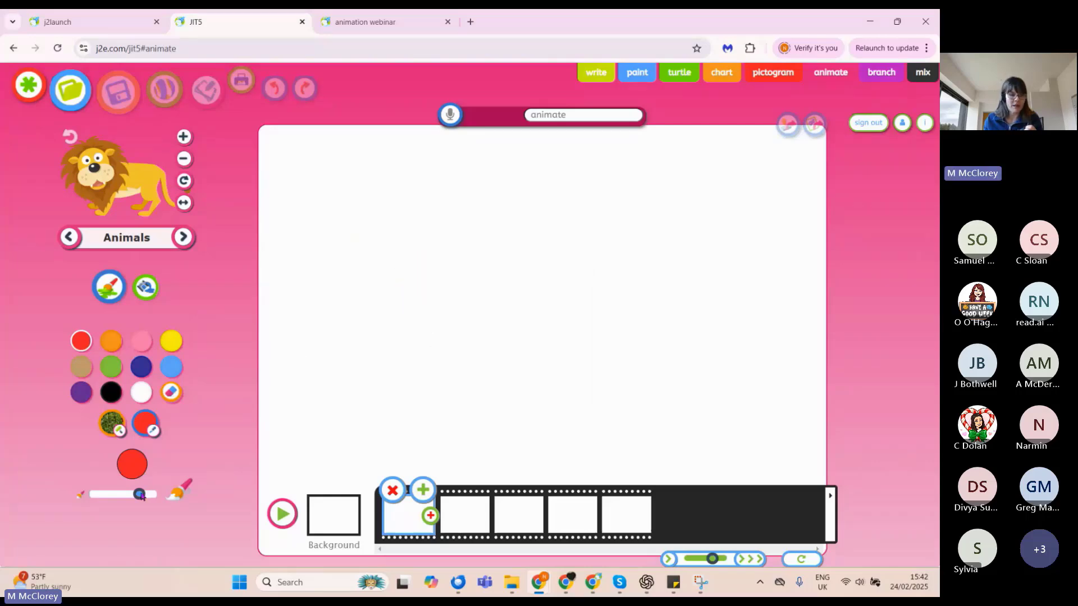
- Enlarge the red brush and paint a dot partly over the left edge of the first frame, undoing and repainting it once
left_click_drag(147, 494, 166, 494)
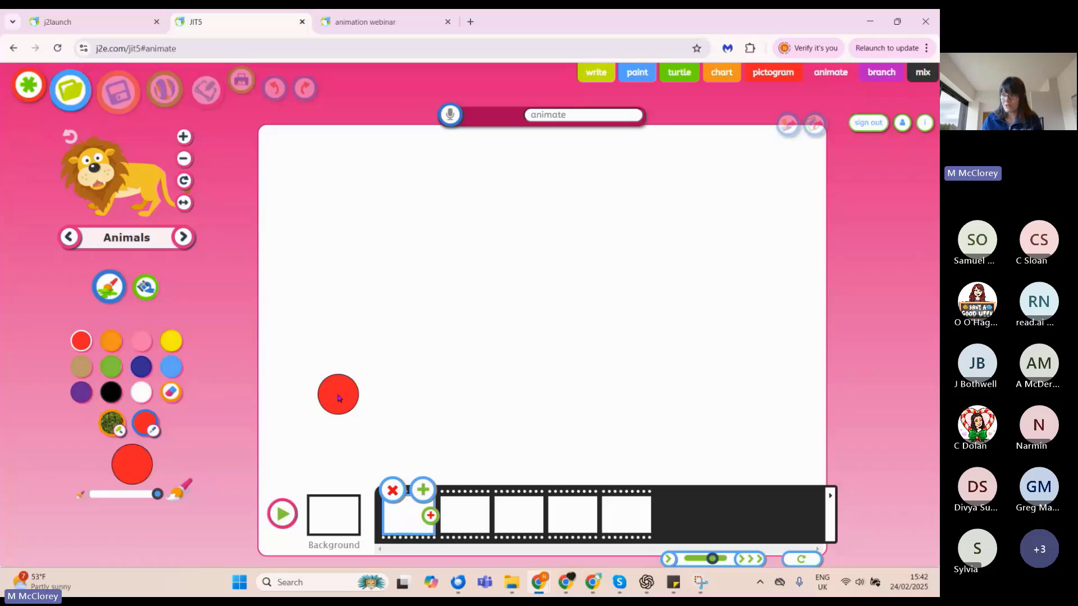
left_click_drag(339, 398, 409, 491)
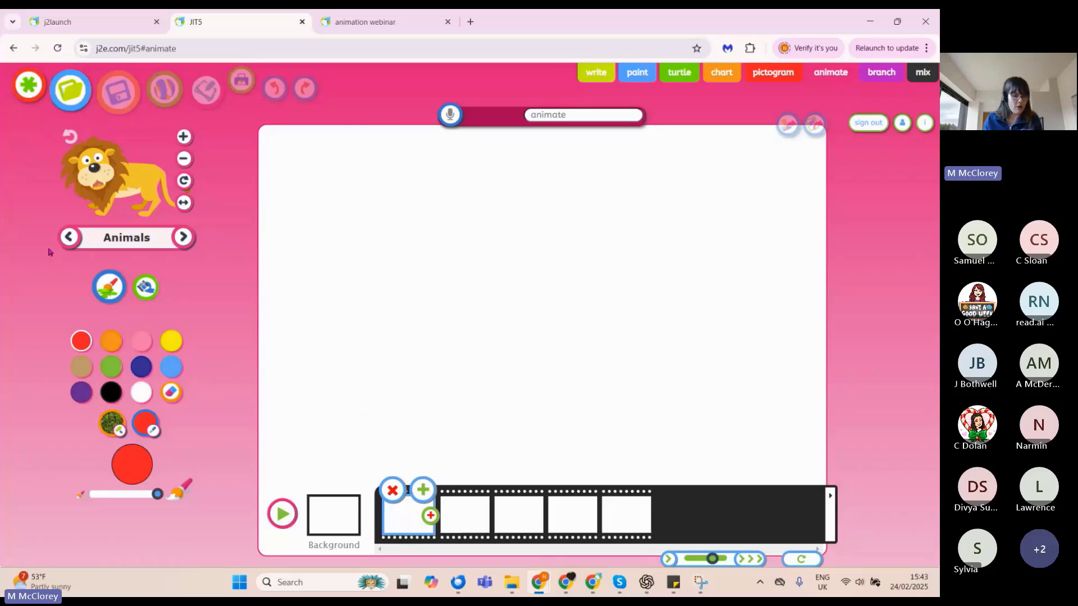
left_click(270, 286)
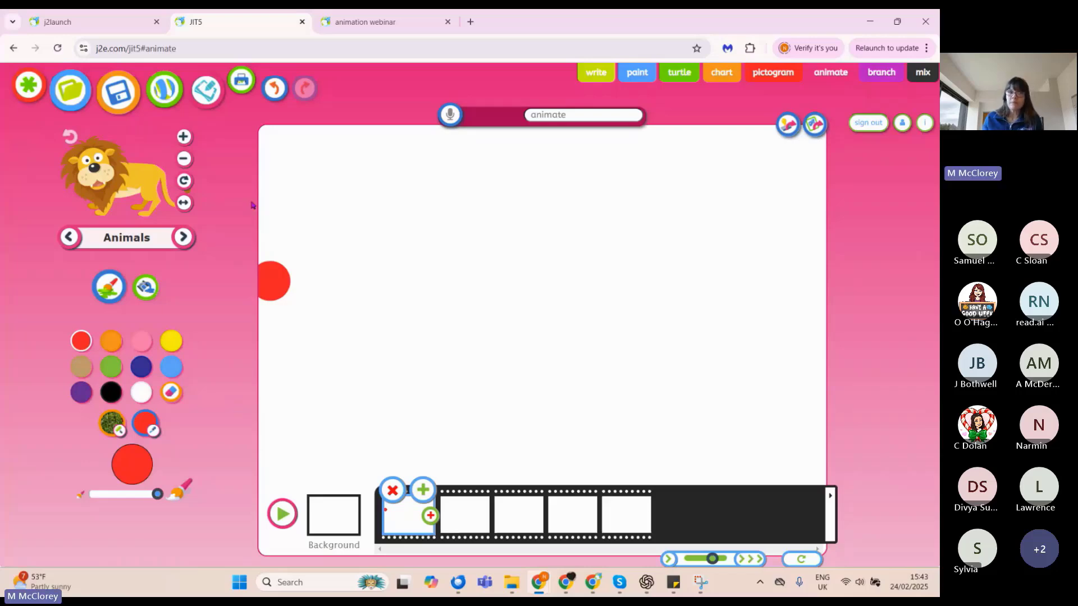
left_click(277, 99)
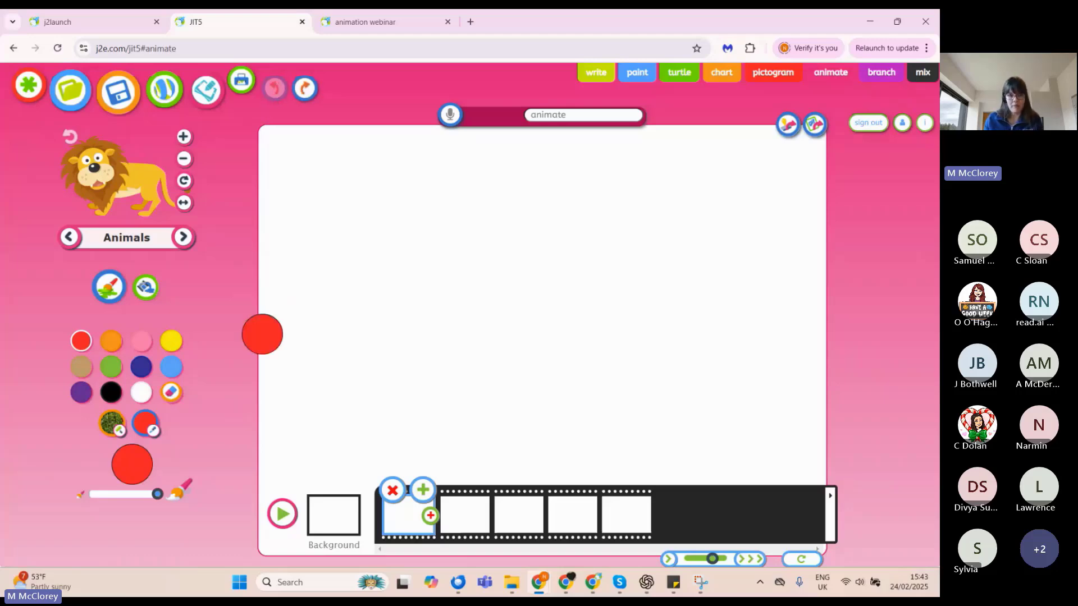
left_click(271, 282)
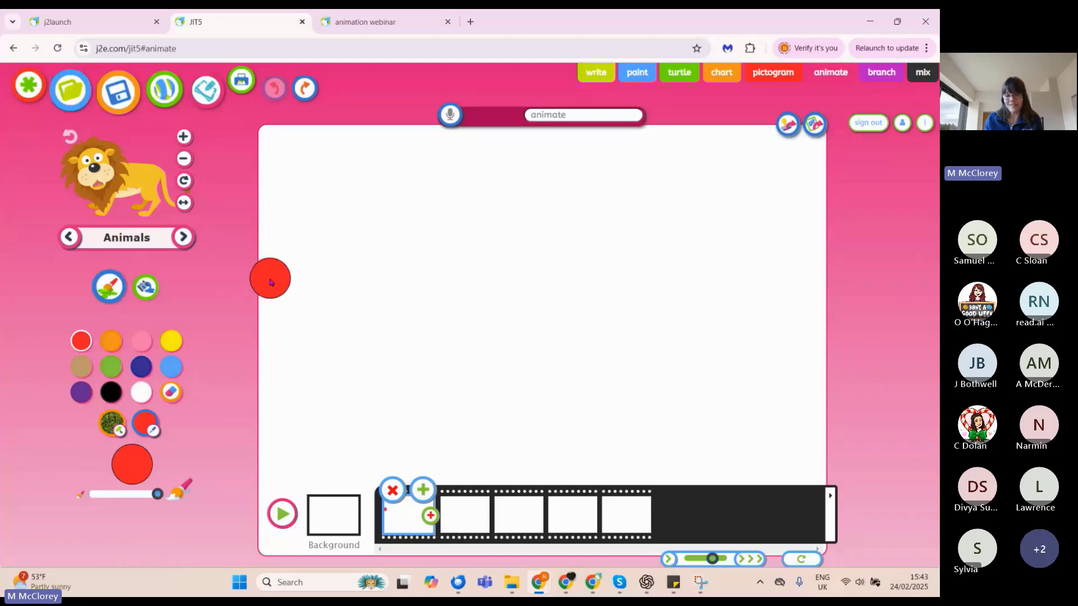
left_click(271, 283)
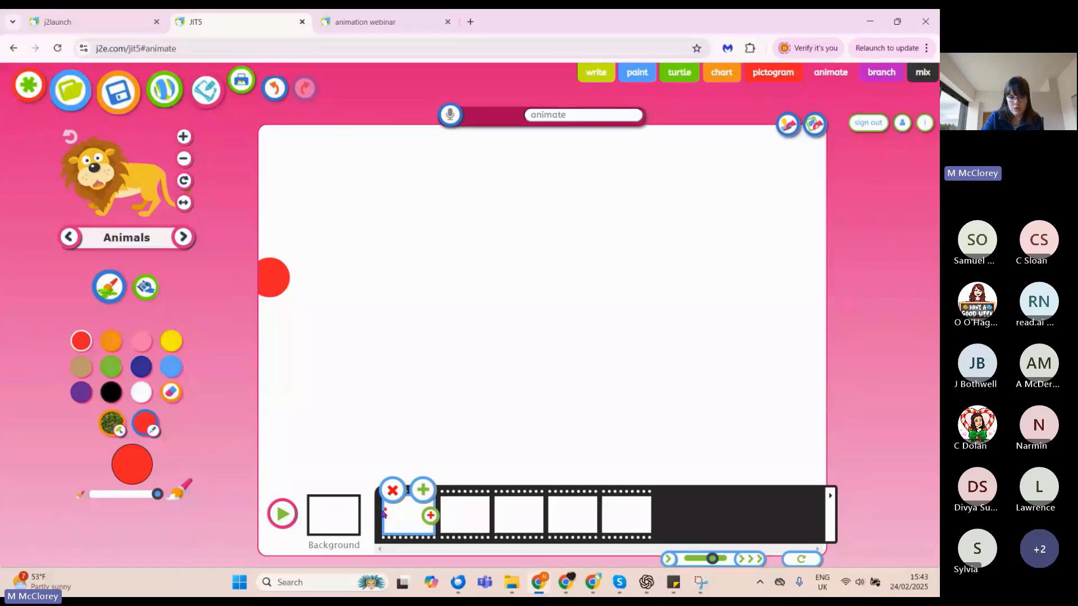
scroll(384, 513, "up", 5)
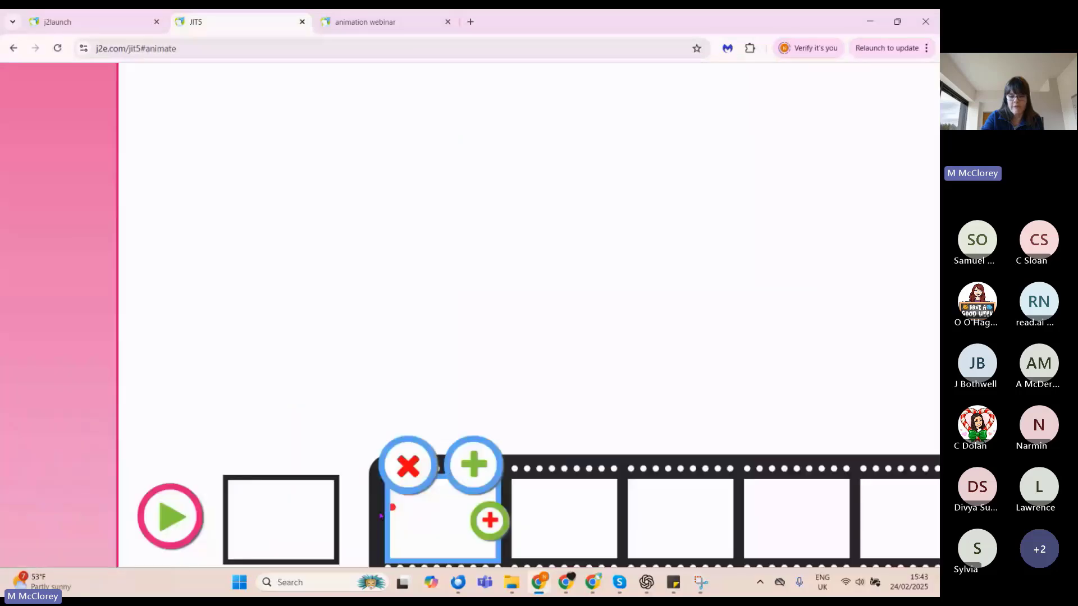
scroll(381, 515, "down", 5)
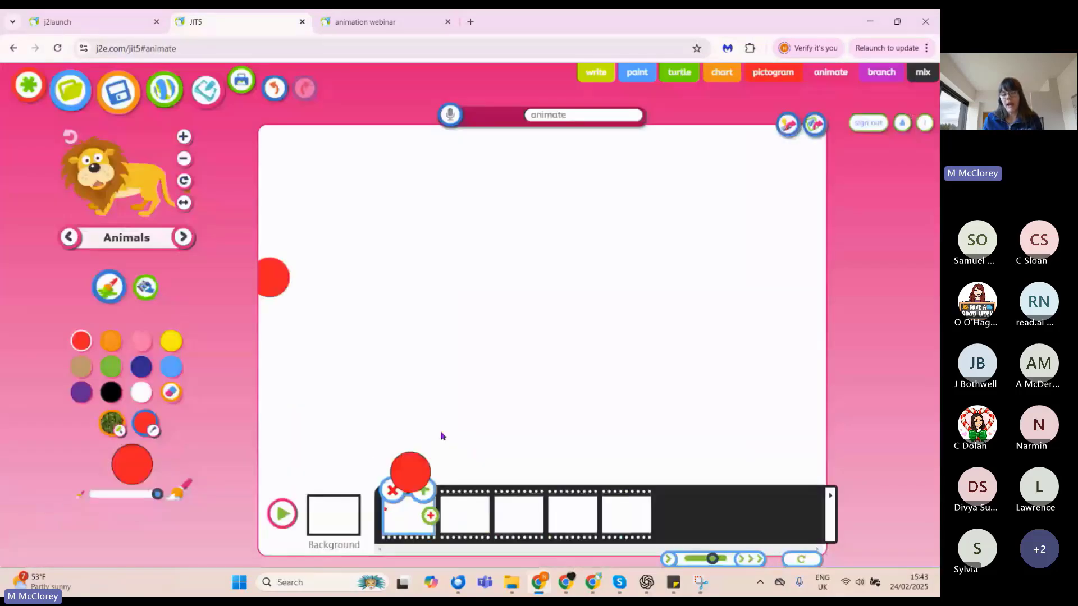
left_click(449, 414)
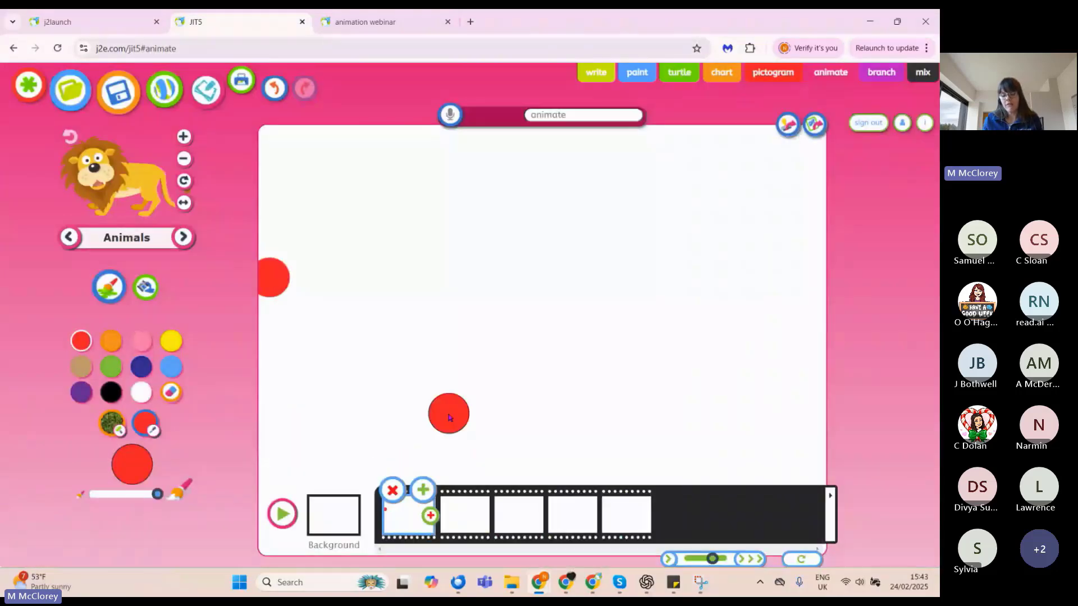
- Paint the red dot in the second and third frames, shifting it slightly right and down from the onion-skinned previous dot
left_click(457, 516)
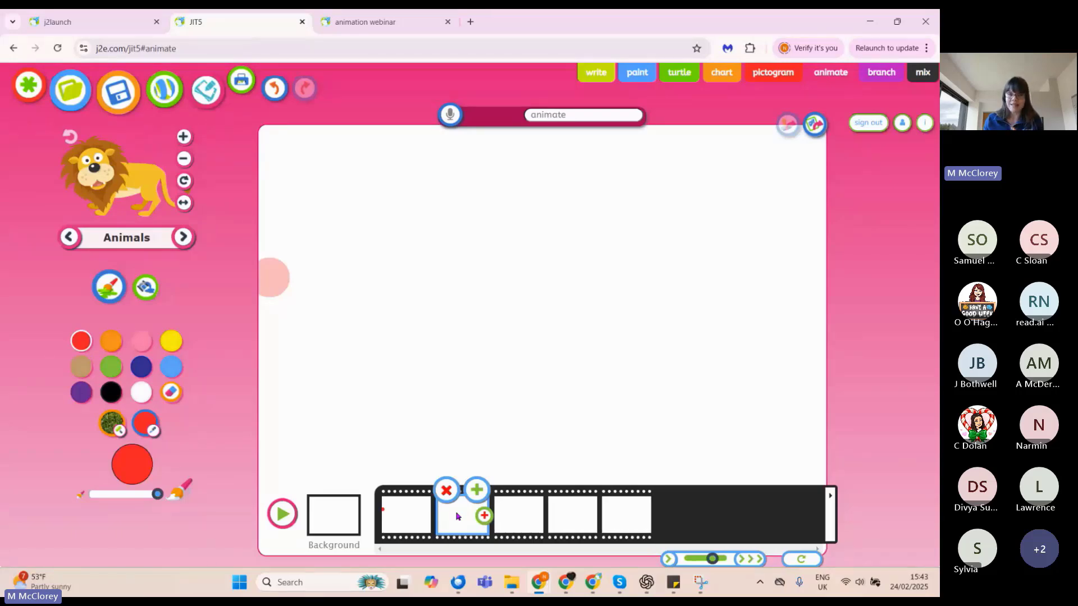
left_click(303, 359)
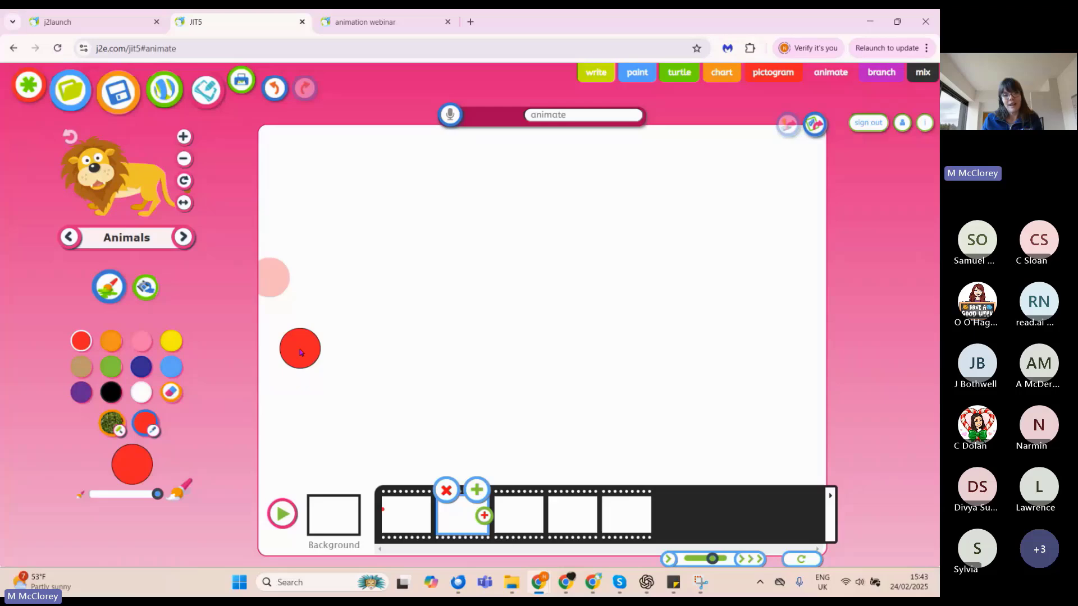
left_click_drag(301, 352, 271, 289)
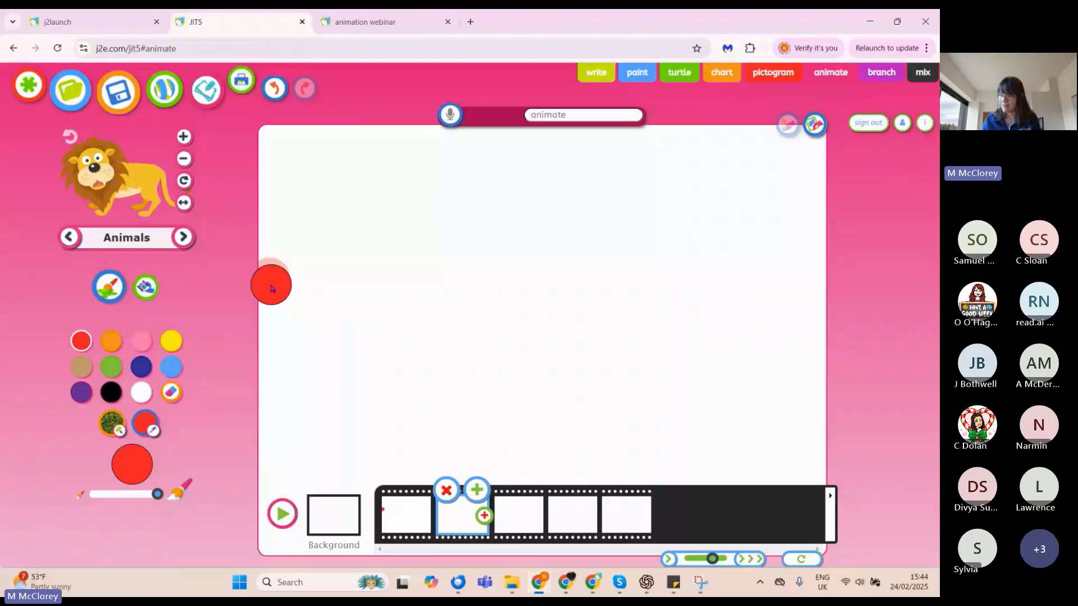
left_click_drag(271, 289, 276, 286)
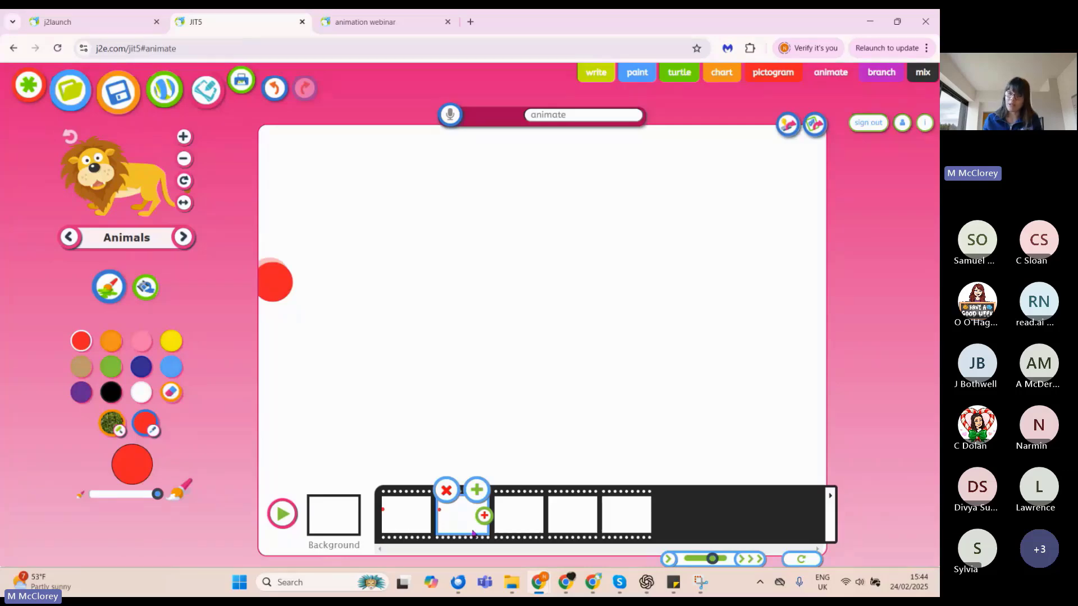
left_click(515, 529)
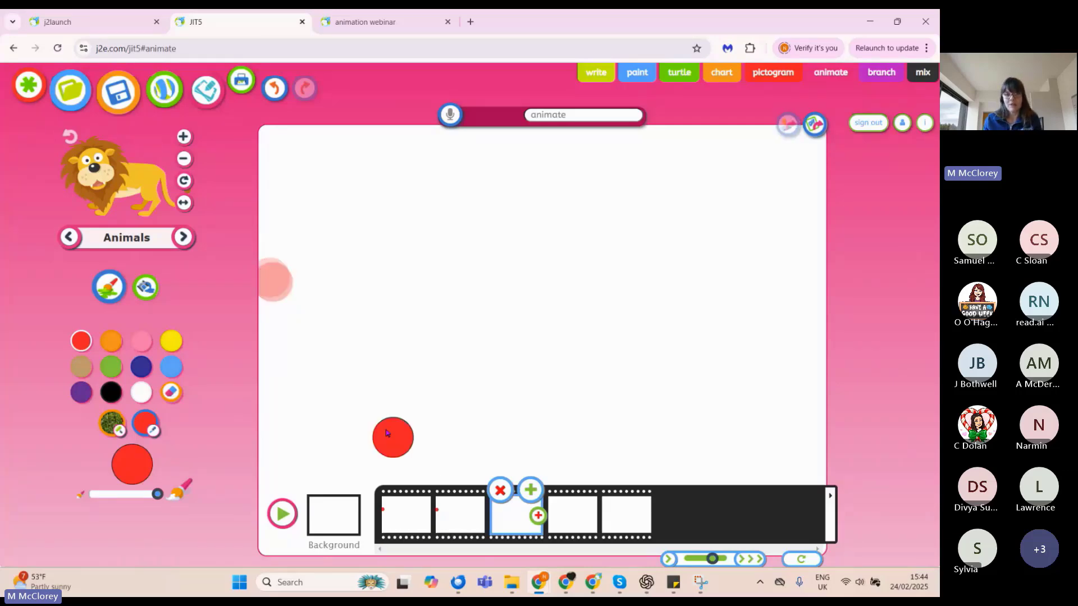
left_click_drag(387, 432, 279, 288)
- Paint the red dot in the fourth and fifth frames, continuing its small diagonal movement down and to the right
left_click(569, 520)
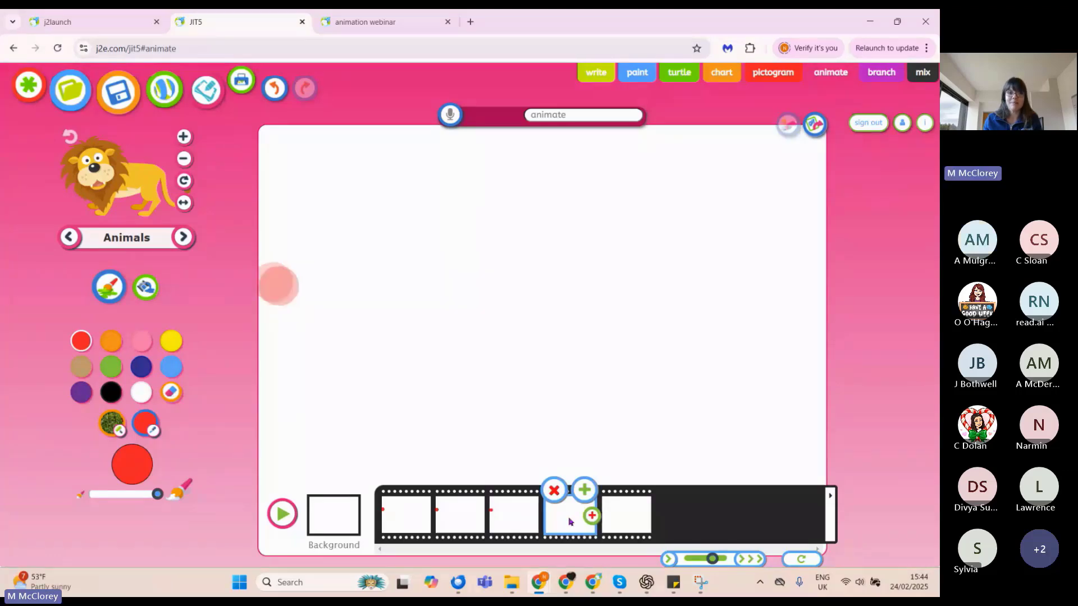
left_click(292, 304)
left_click_drag(292, 304, 287, 300)
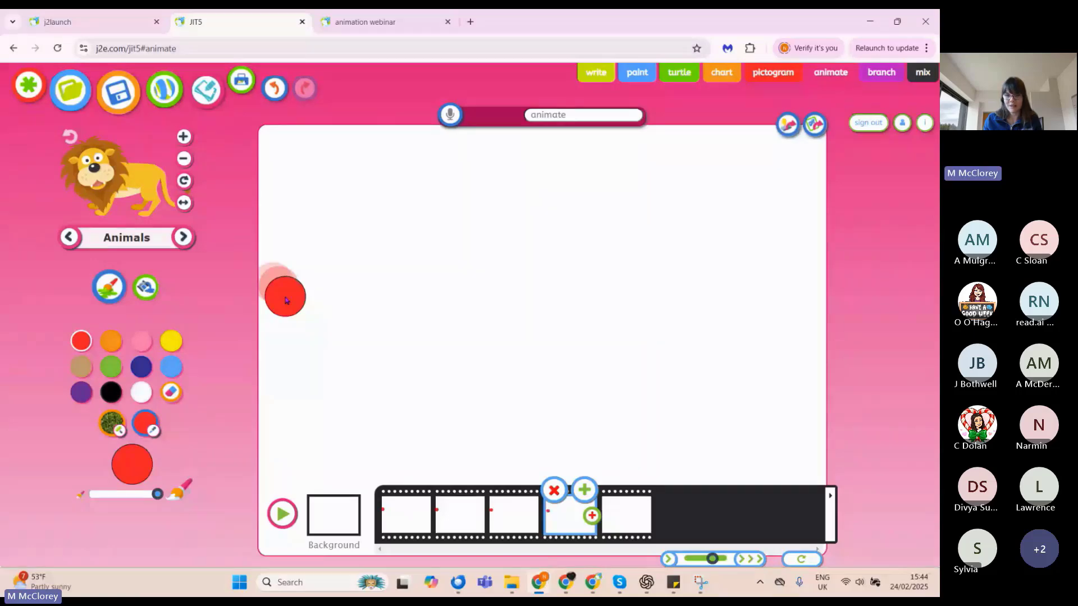
left_click(625, 514)
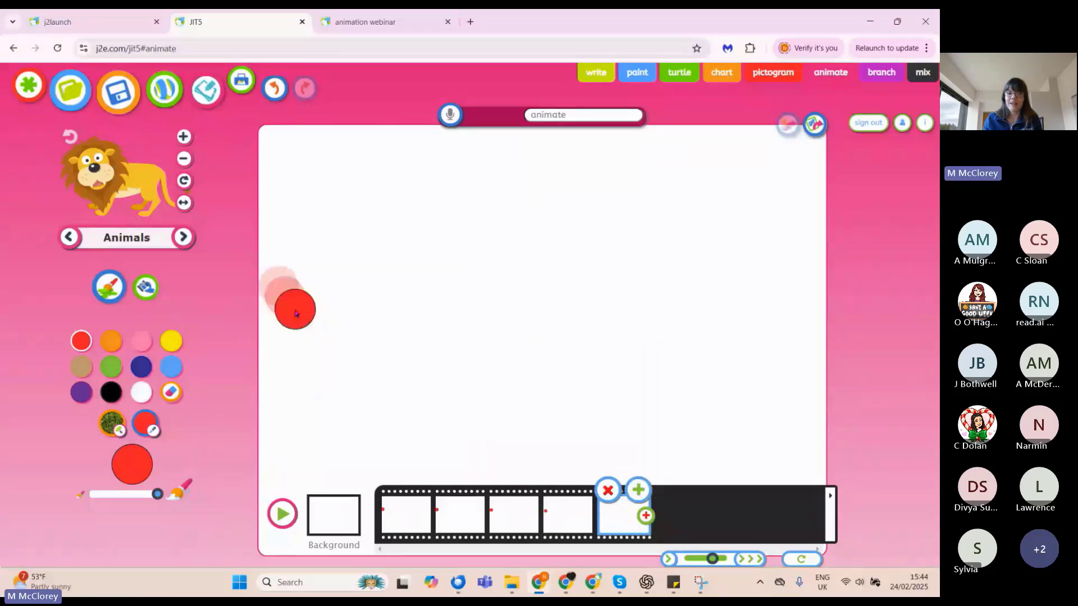
left_click(295, 312)
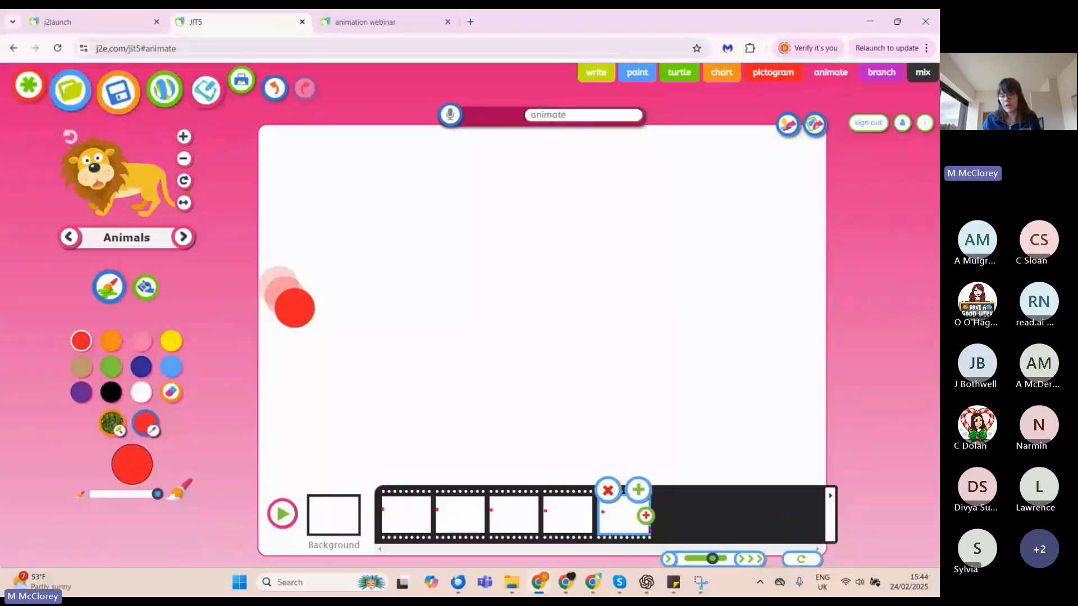
- Add a sixth and seventh frame and paint the red dot slightly further down and right in each
left_click(645, 492)
left_click(486, 447)
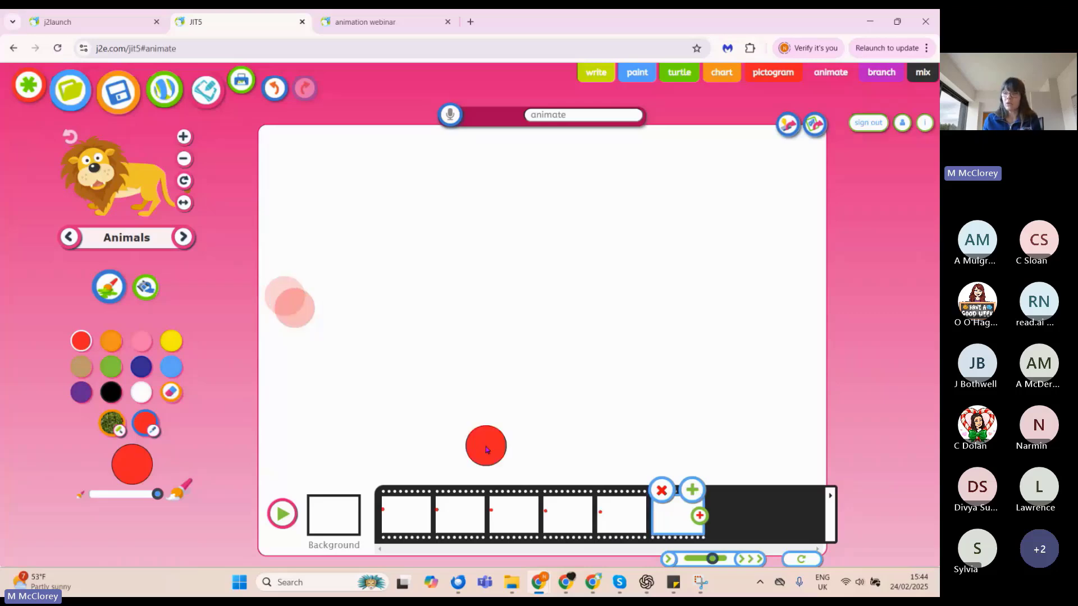
left_click_drag(486, 449, 304, 322)
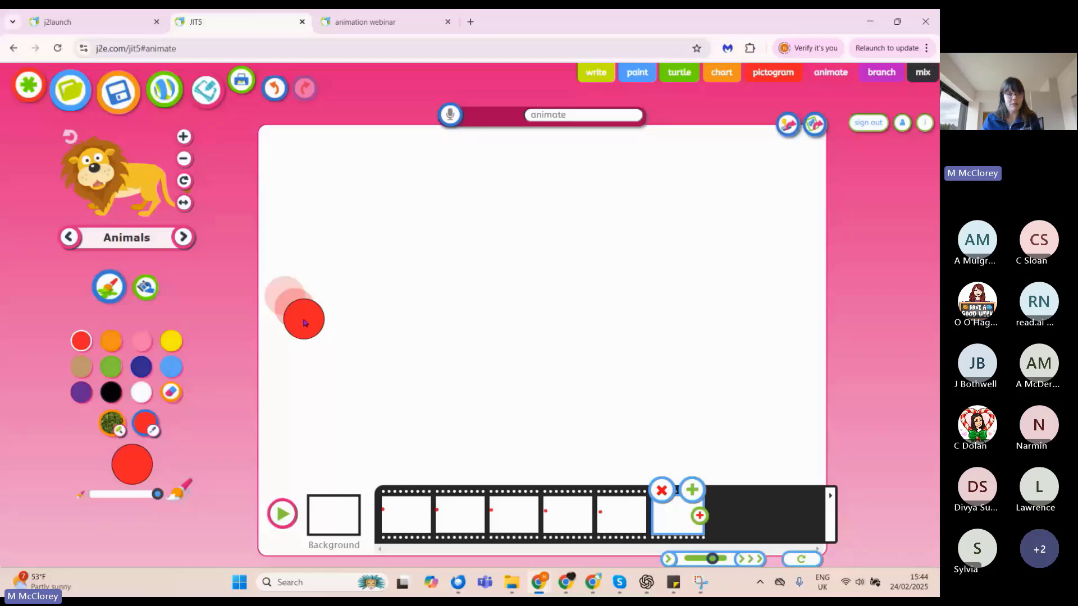
left_click(301, 317)
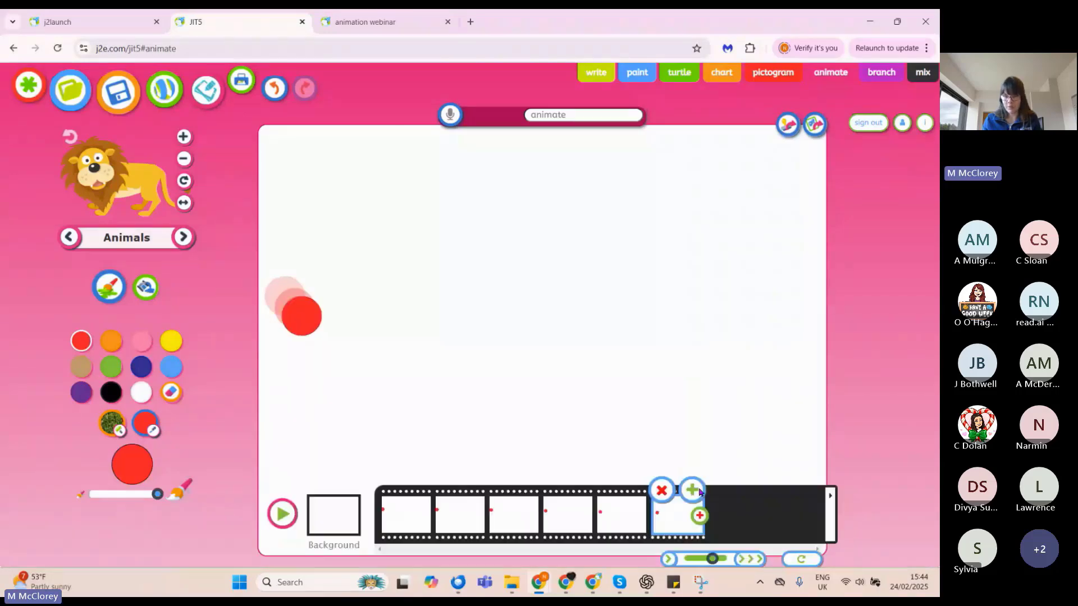
left_click(700, 492)
left_click(321, 332)
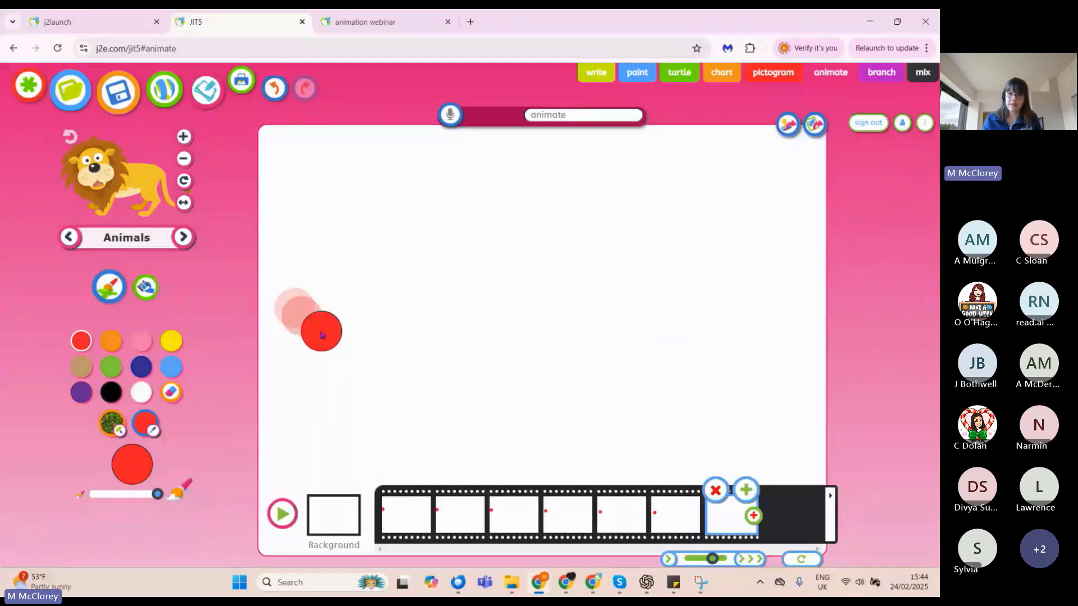
left_click(308, 327)
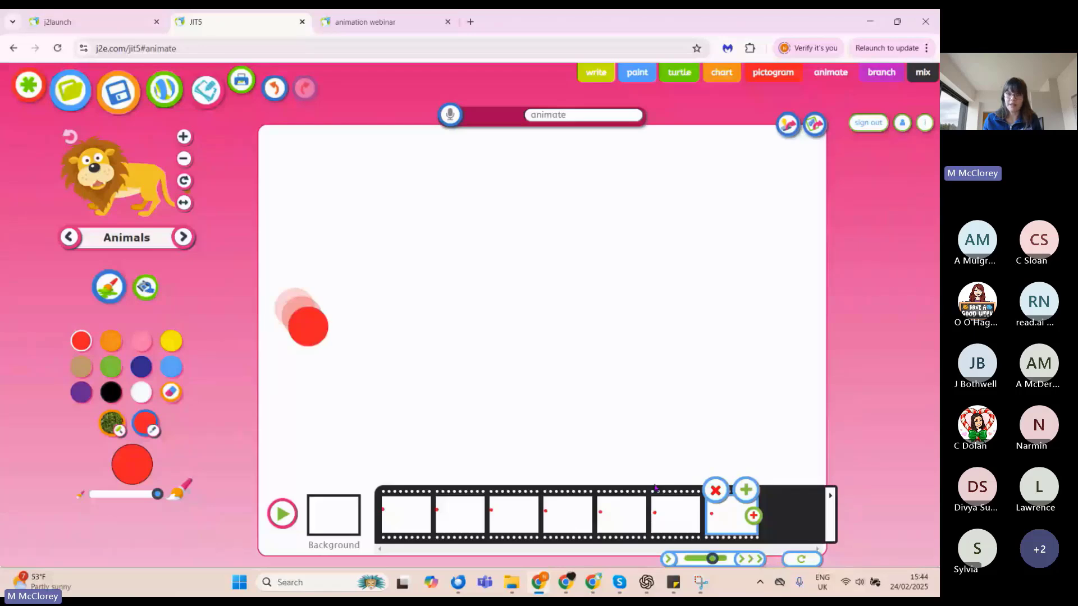
- Add an eighth and ninth frame, each with the red dot moved another small step along its path
left_click(752, 515)
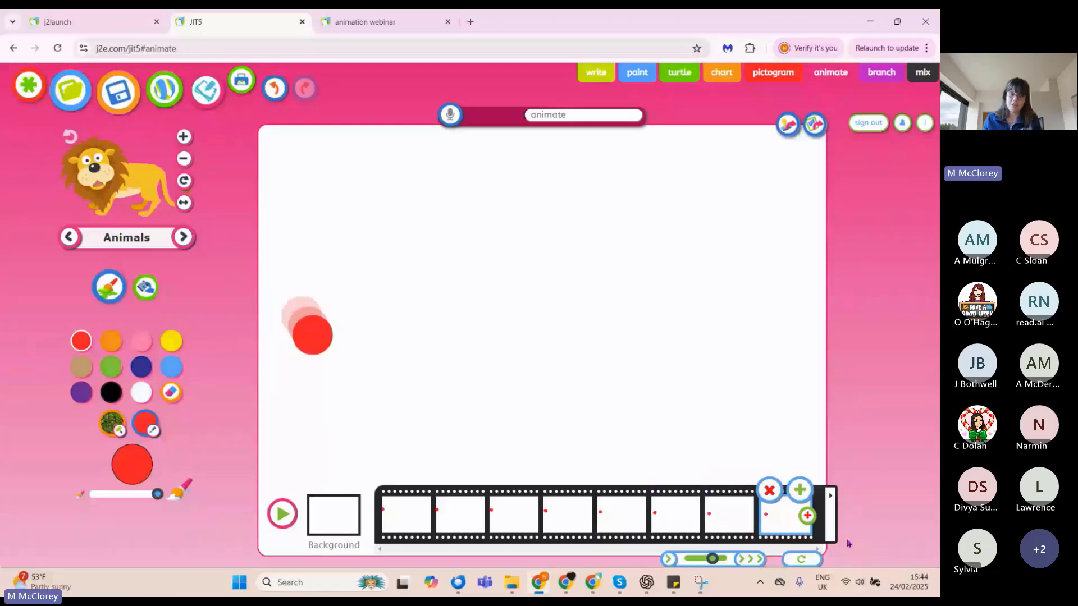
left_click(444, 426)
left_click(319, 343)
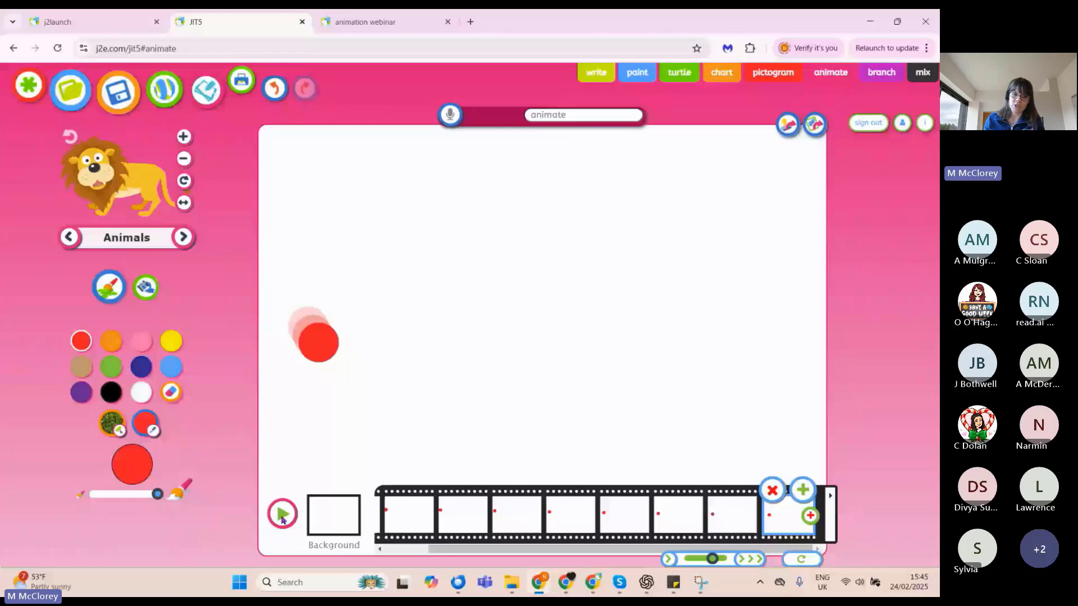
- Preview the red dot animation, raise the playback speed slightly, and preview it again at the faster speed
left_click(283, 515)
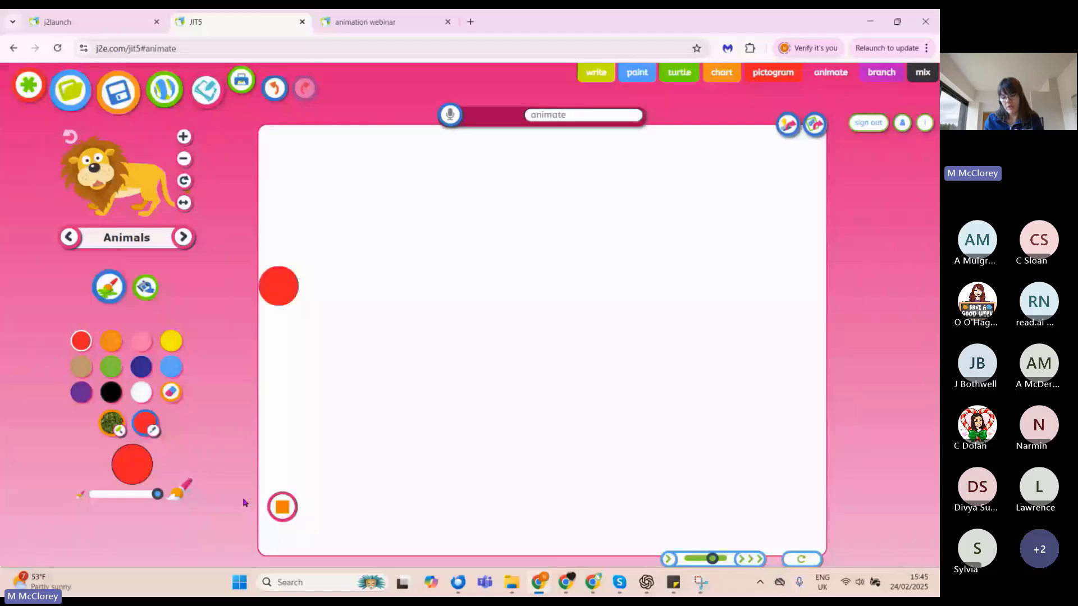
left_click(282, 507)
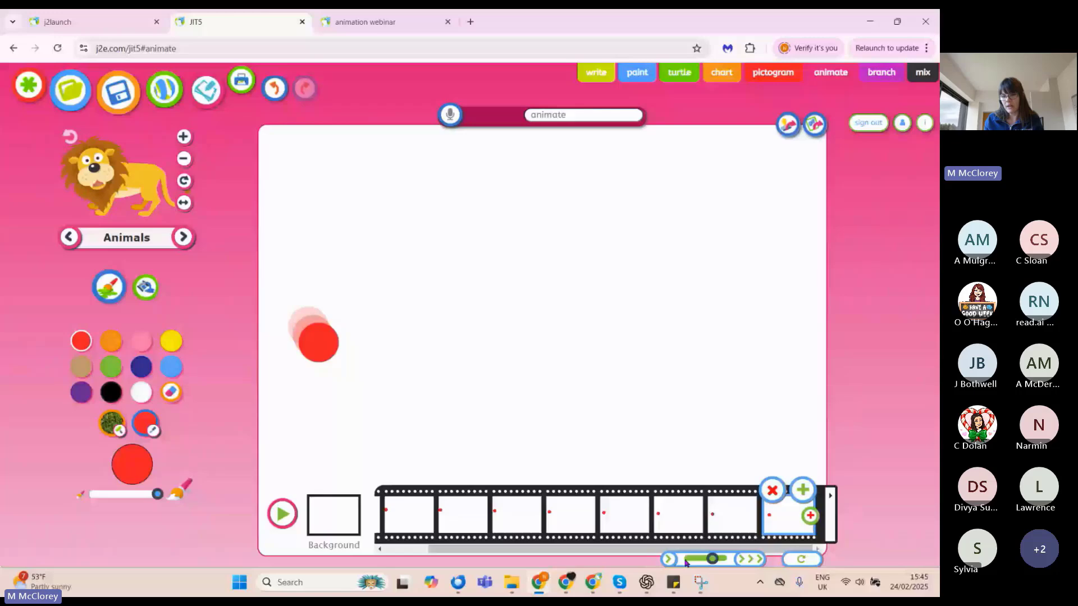
left_click(754, 566)
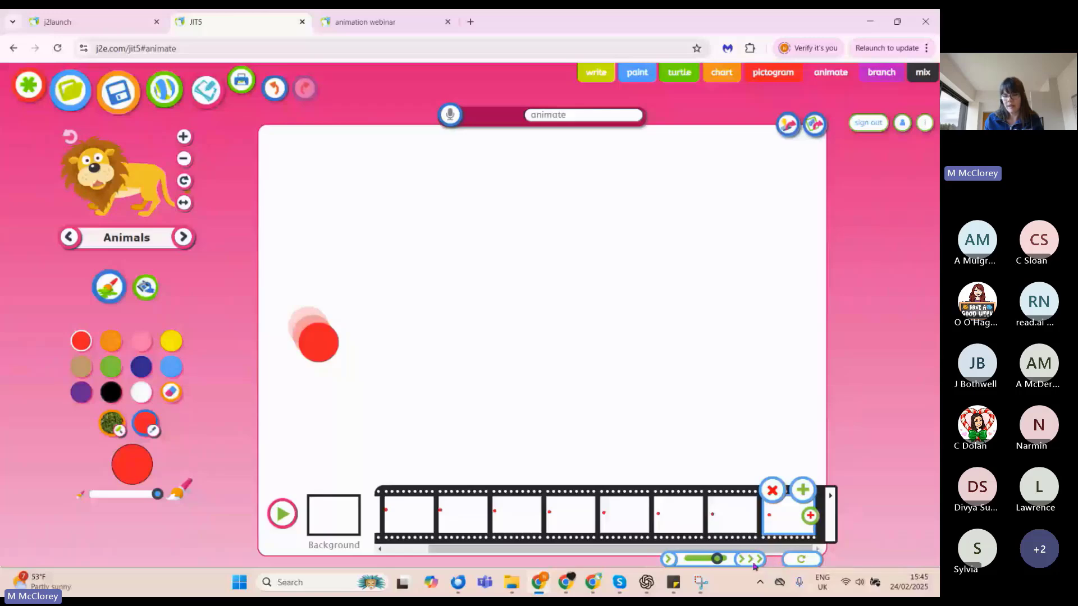
left_click(283, 512)
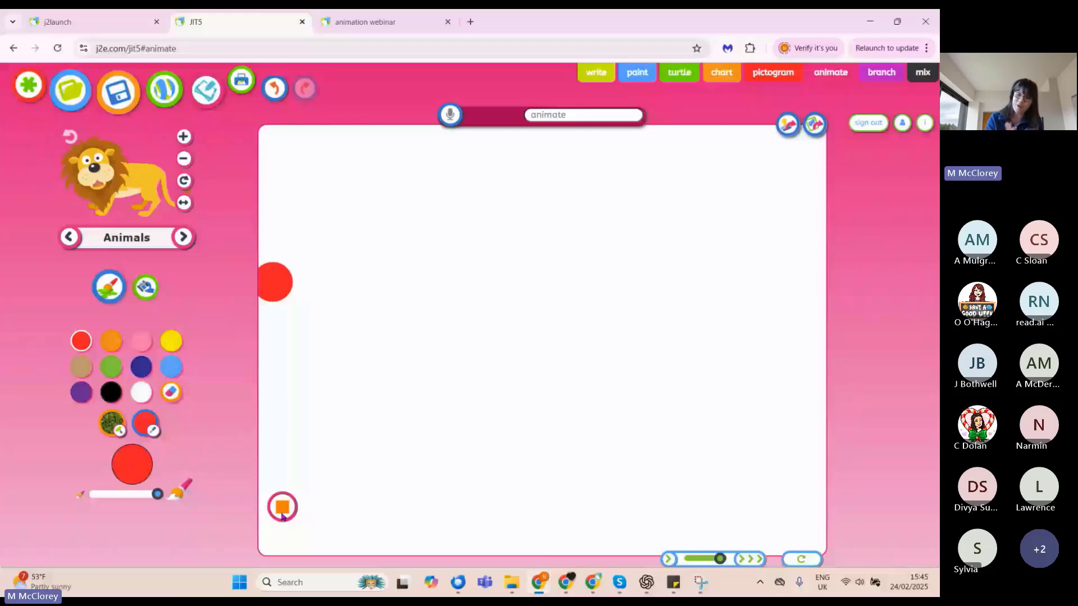
left_click(282, 507)
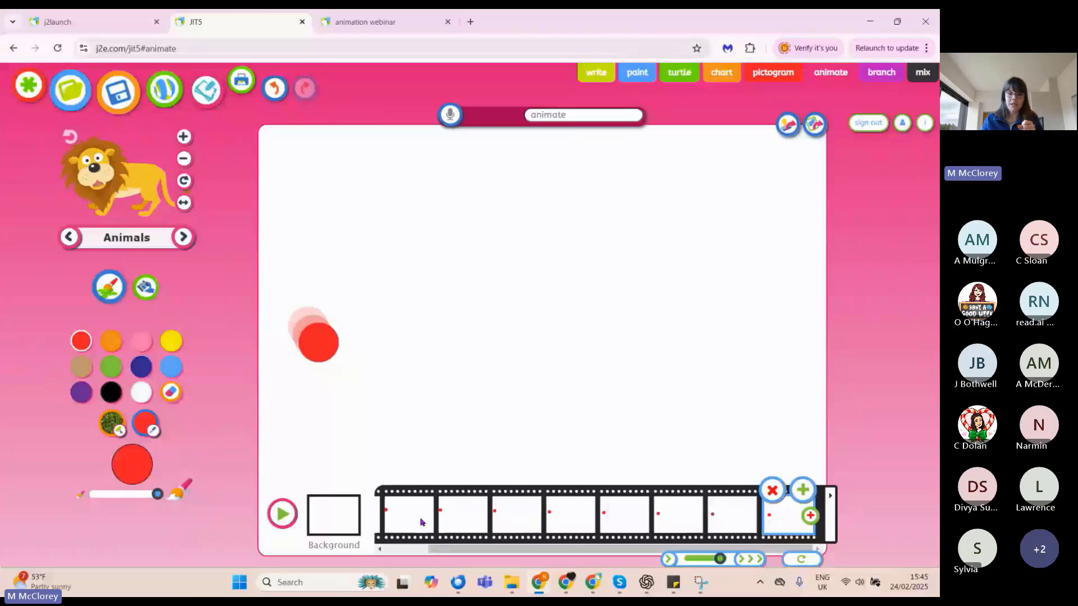
- Add three frames with the red dot painted in widely spaced positions and preview the jumpy motion
left_click(809, 516)
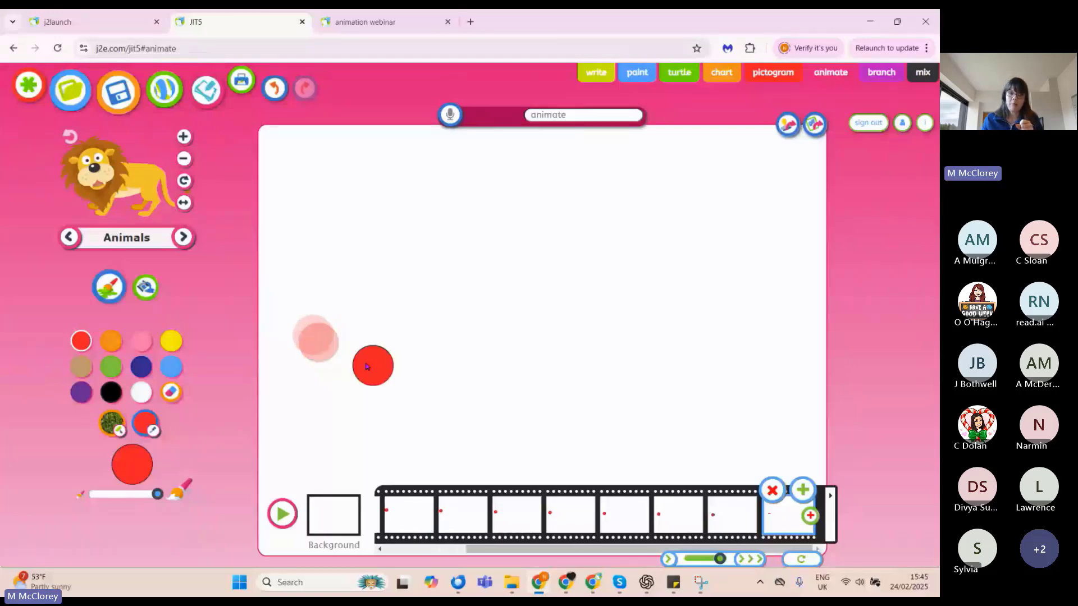
left_click(401, 396)
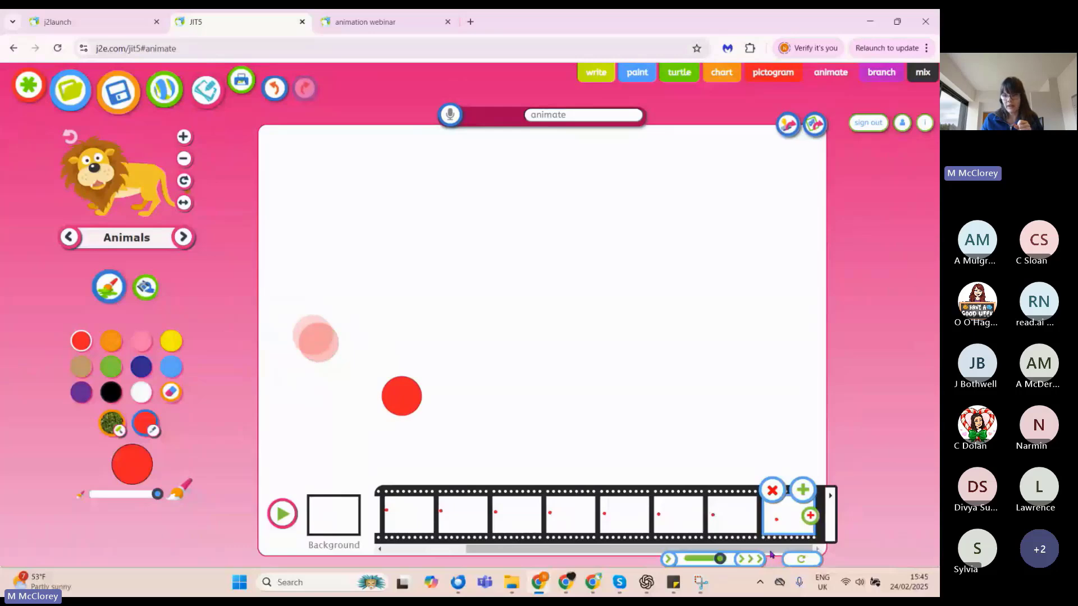
left_click(810, 516)
left_click(507, 348)
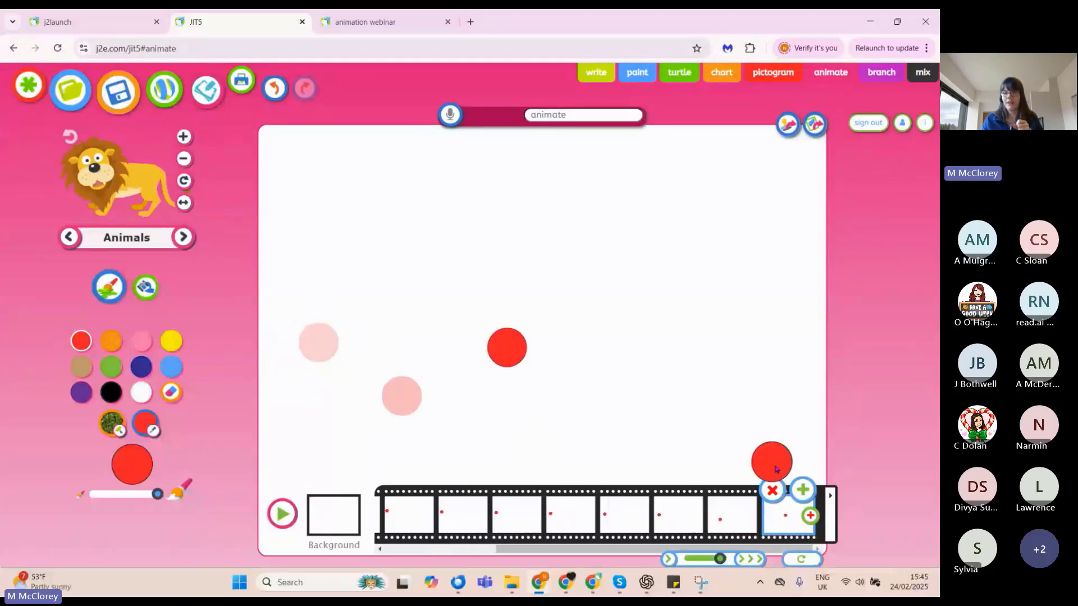
left_click(800, 490)
left_click(532, 228)
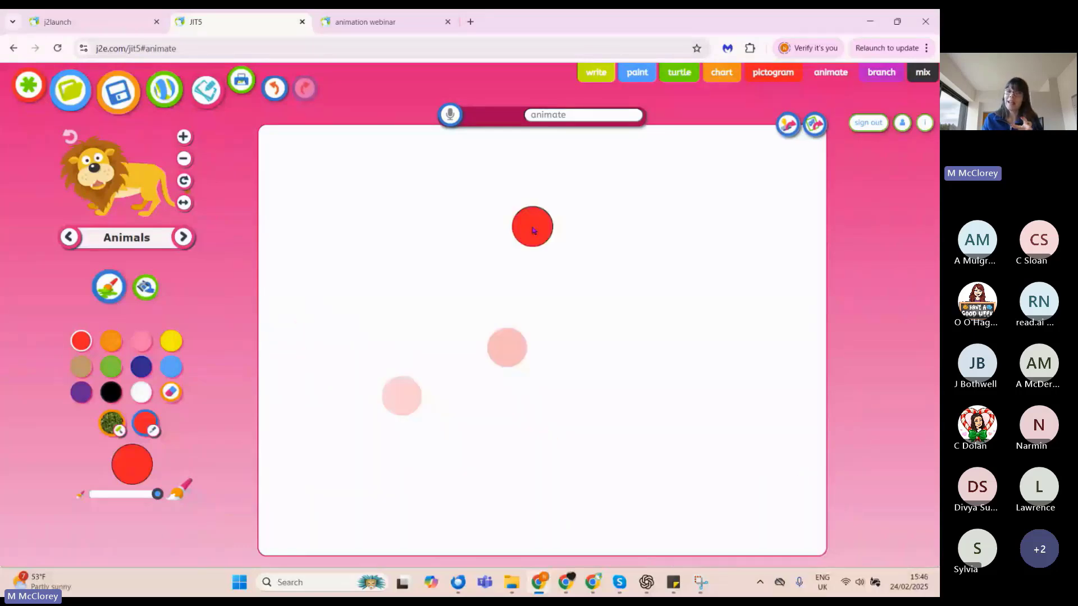
left_click(291, 515)
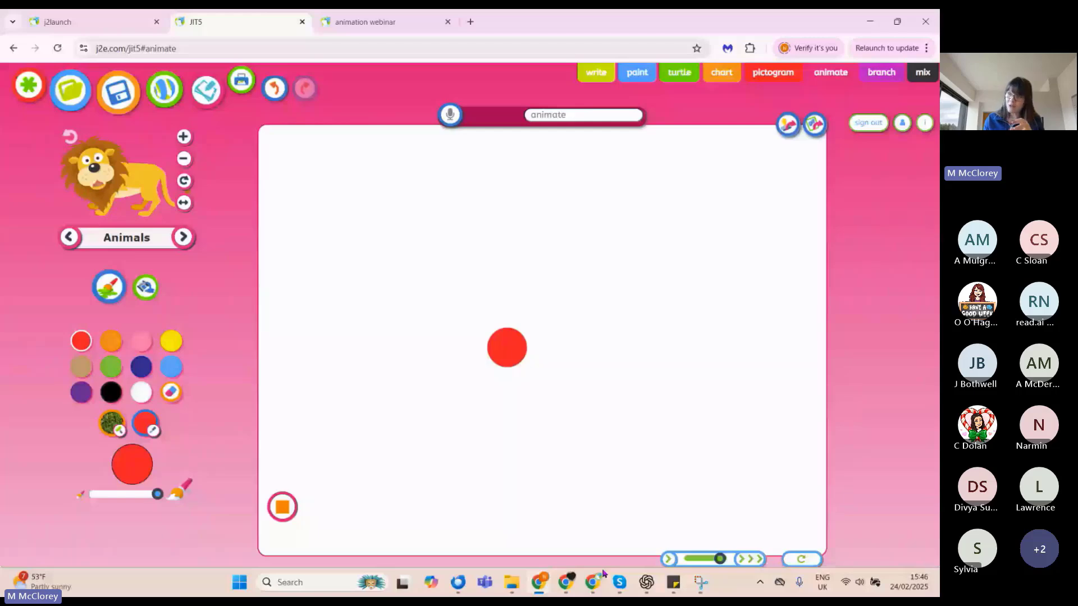
left_click(283, 508)
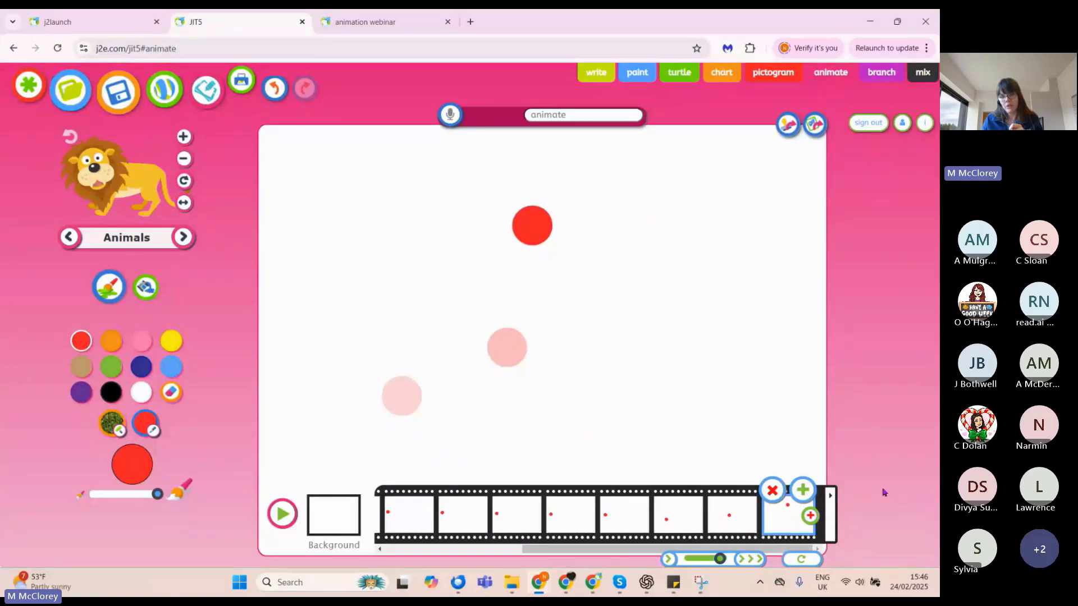
- Delete the three last frames that hold the widely spaced dots
left_click(772, 493)
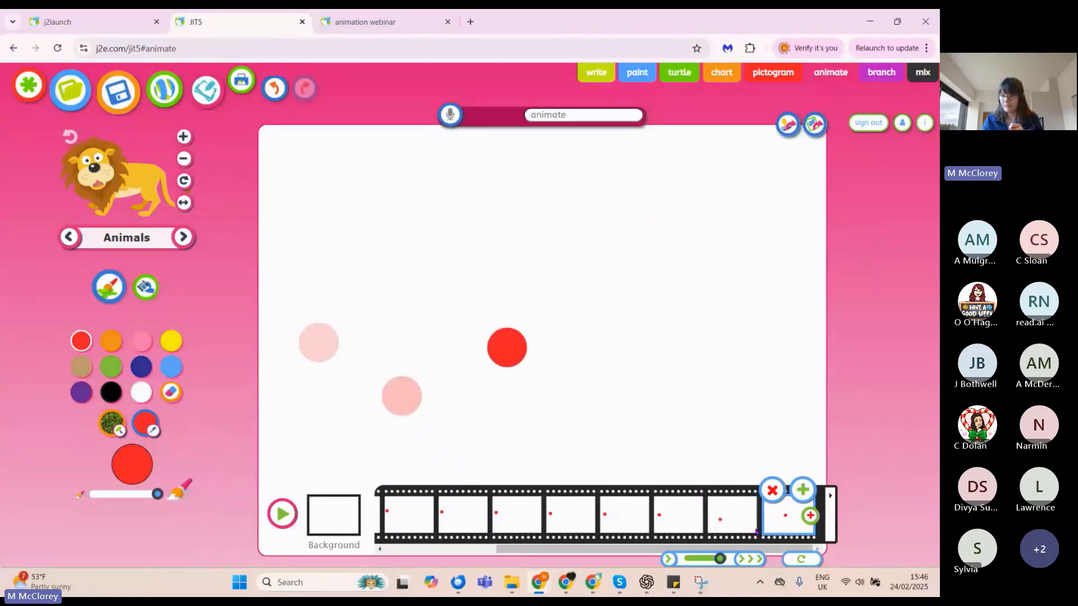
left_click(770, 499)
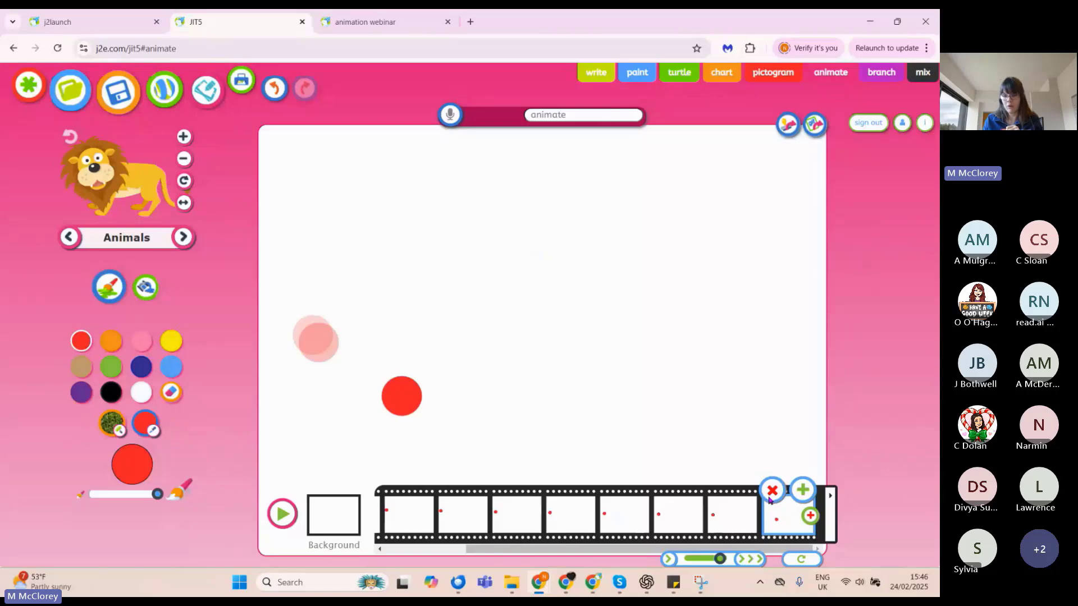
left_click(770, 497)
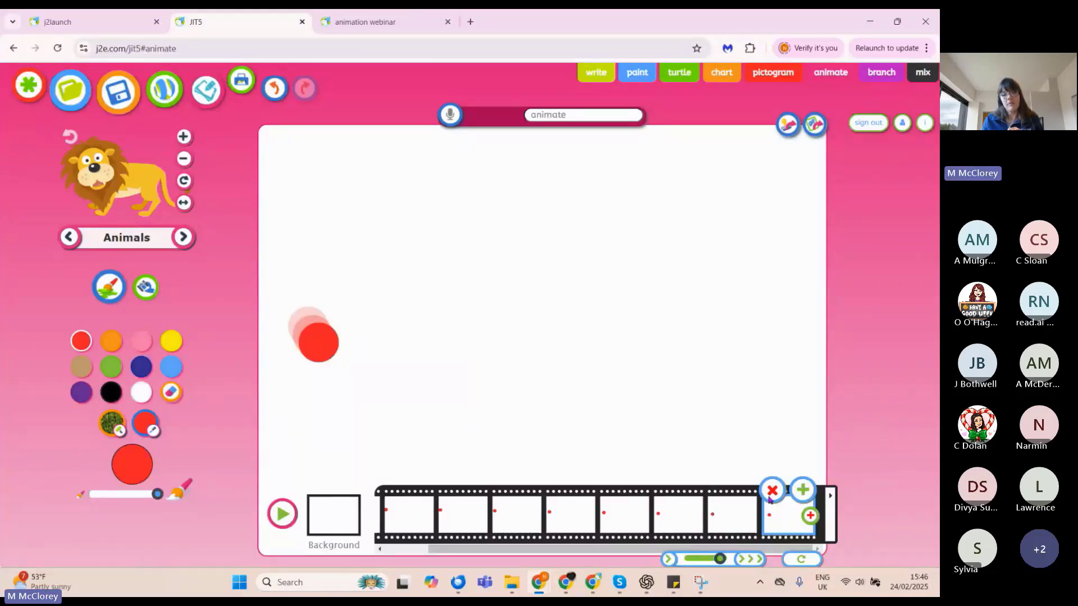
- Add three frames, painting the red dot a small step further down and right in each
left_click(803, 494)
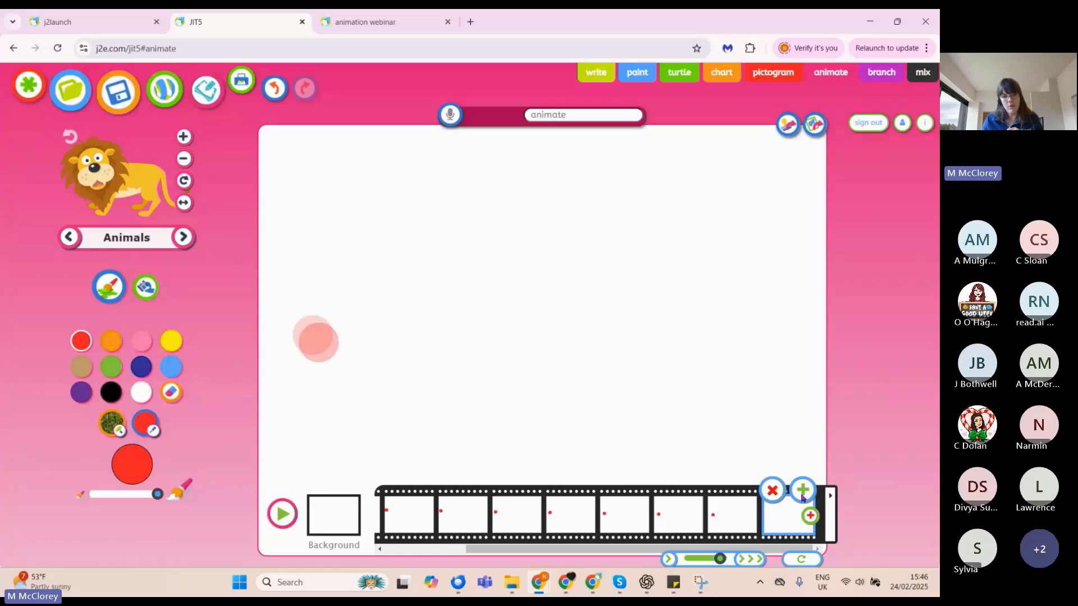
left_click(324, 356)
left_click(803, 494)
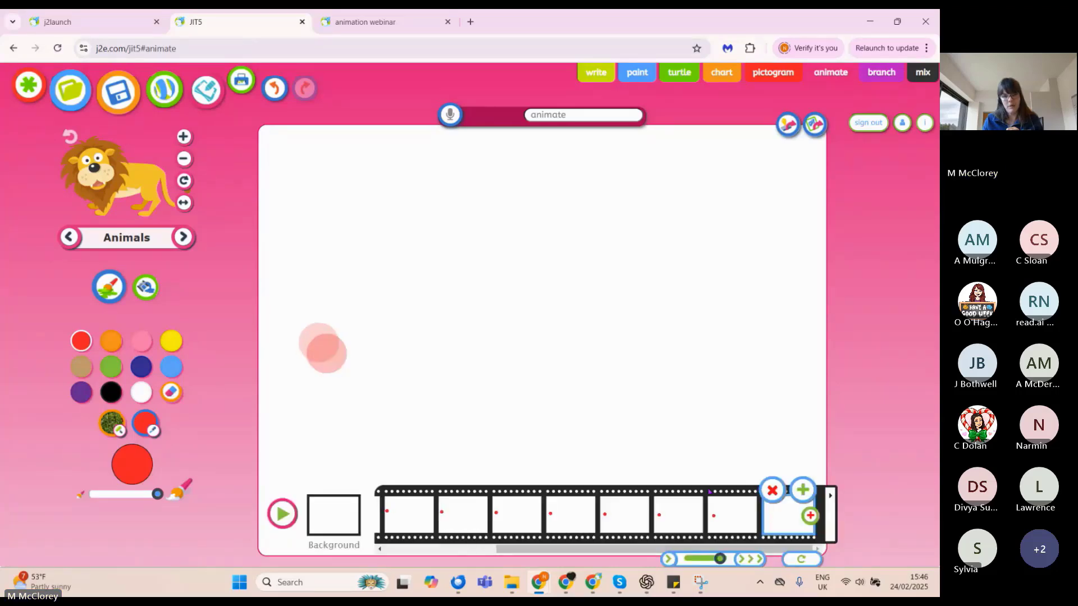
left_click(338, 369)
left_click(803, 492)
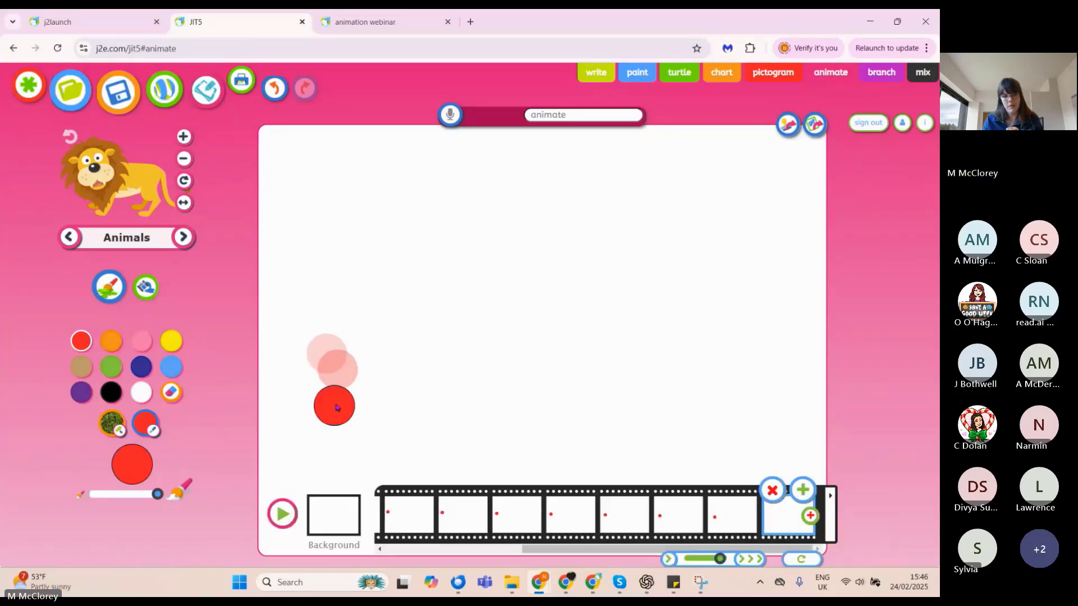
left_click(348, 388)
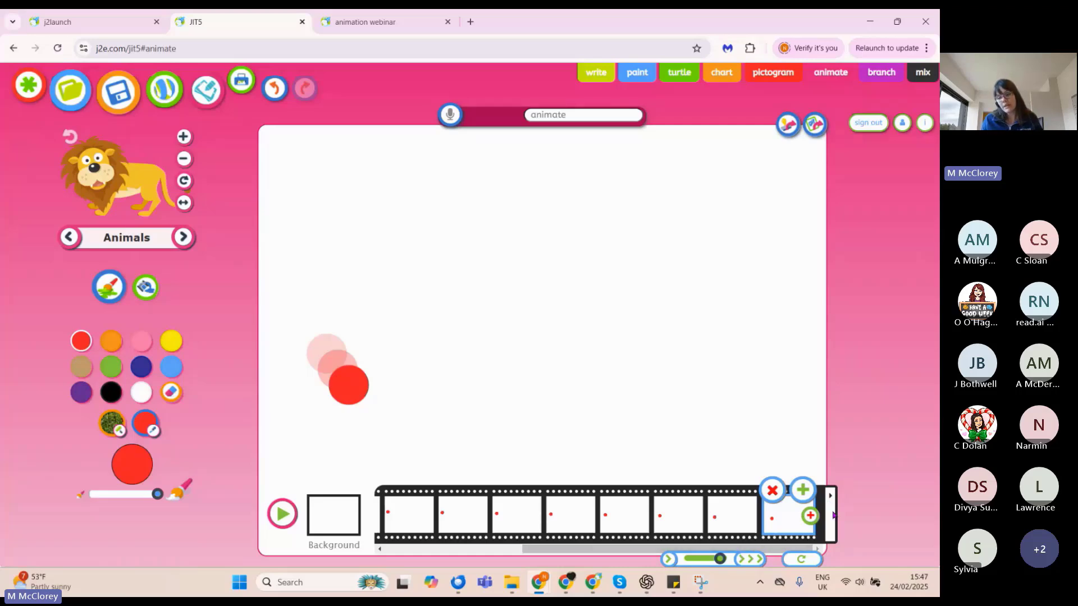
- Hide the frame reel to uncover the lower part of the canvas, and show the reel again
scroll(833, 515, "up", 5)
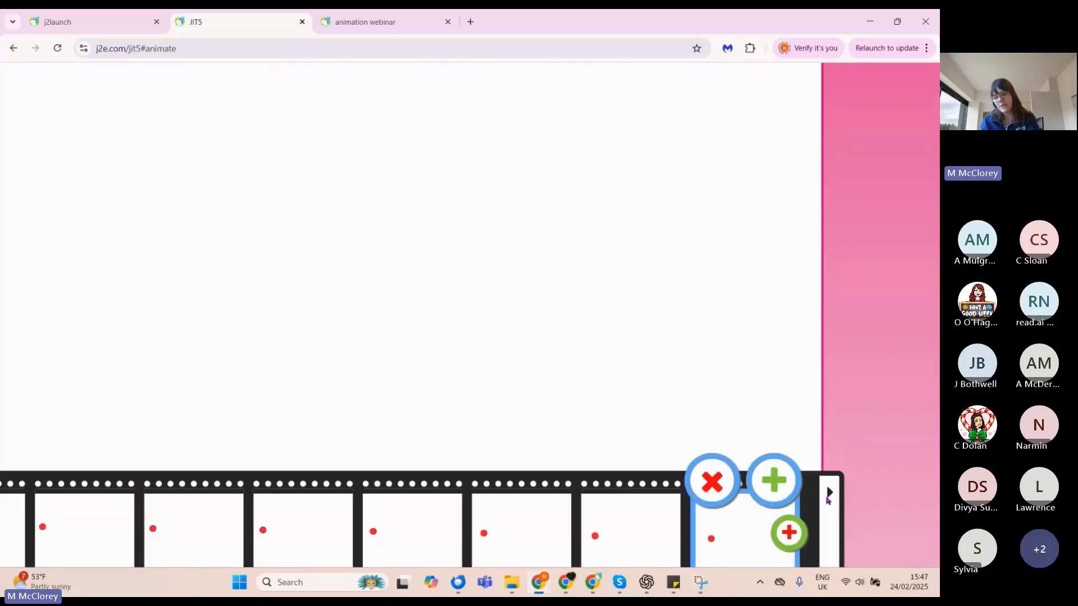
scroll(827, 492, "down", 5)
left_click(830, 511)
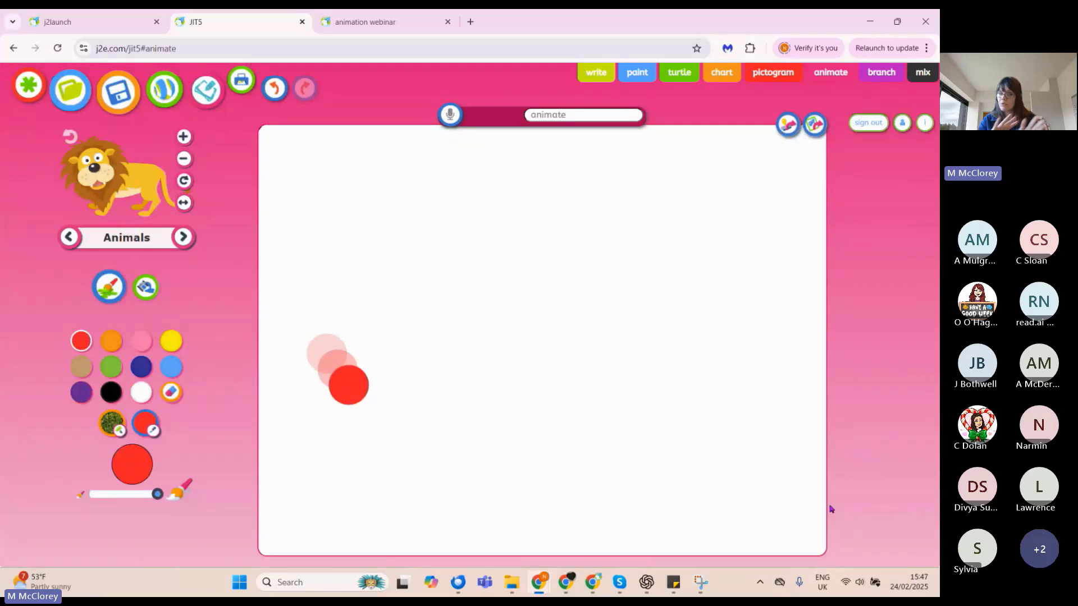
left_click(385, 413)
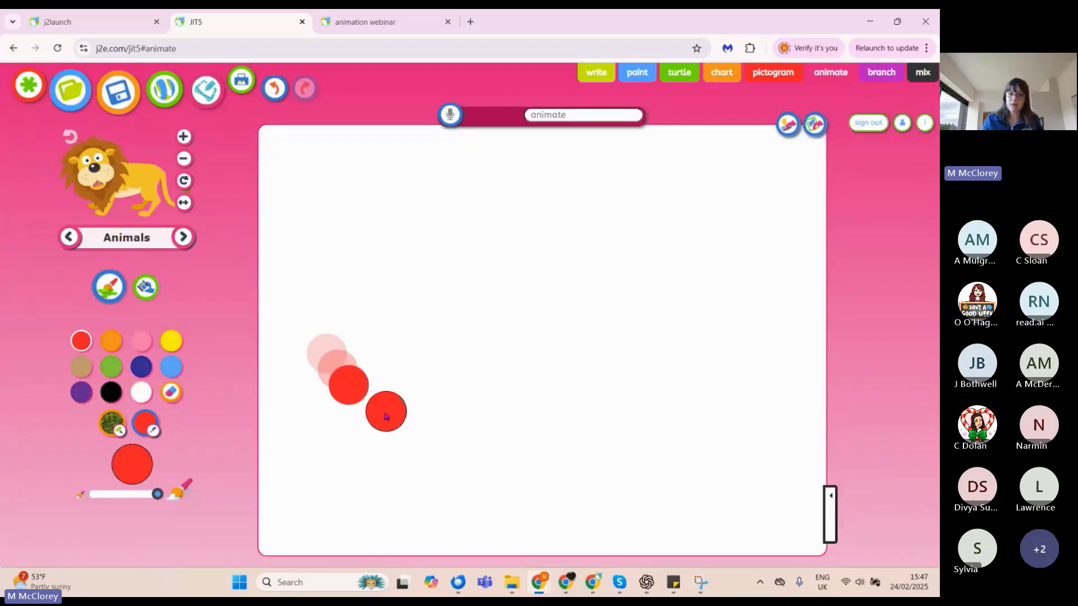
left_click_drag(387, 416, 439, 548)
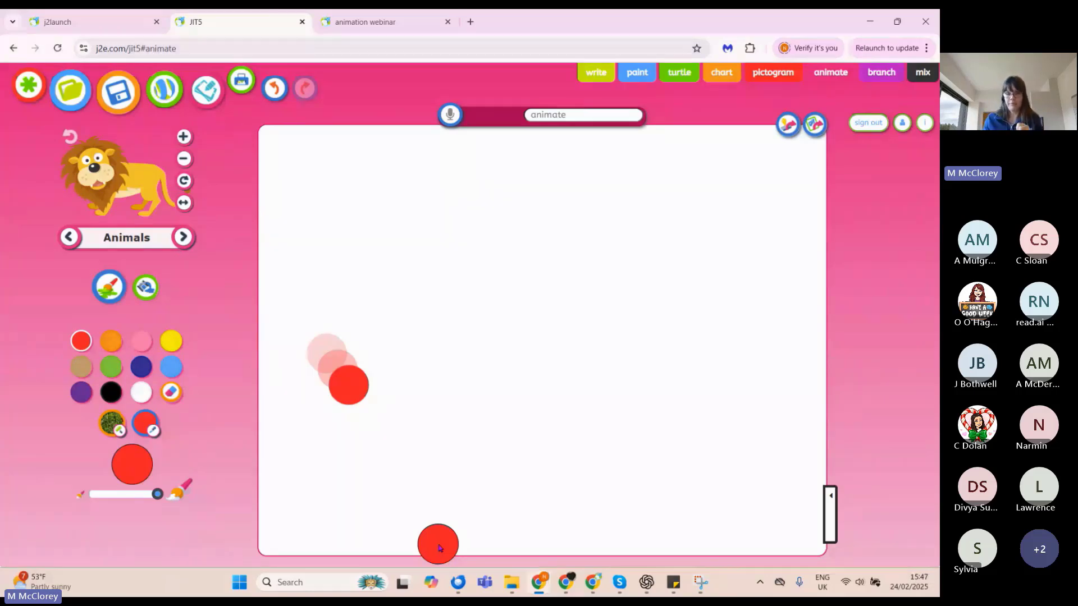
left_click(830, 496)
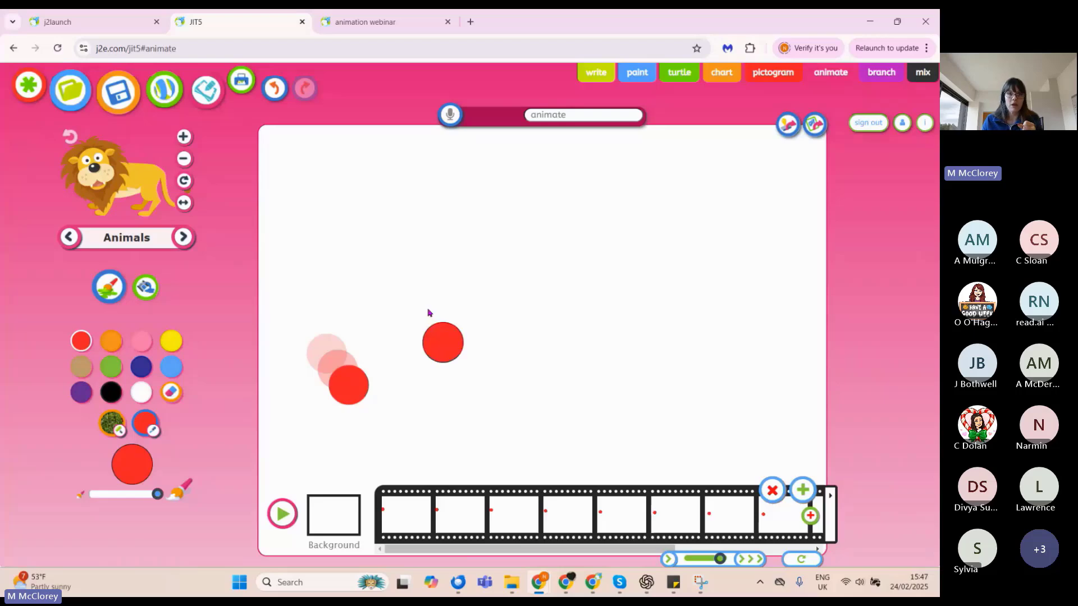
- Name the animation "ball falling" and save it
left_click(581, 116)
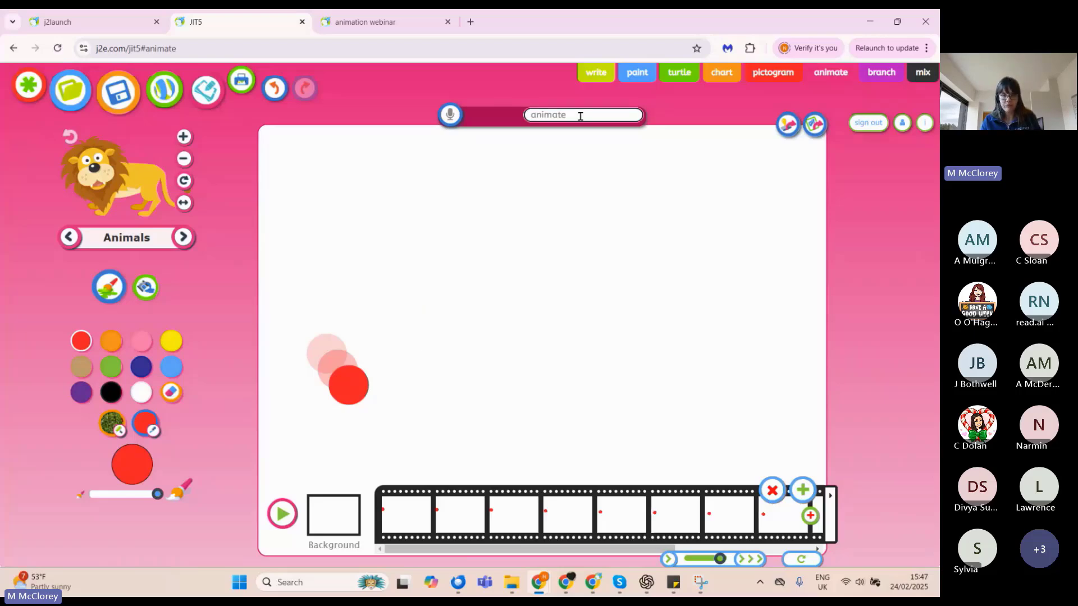
type("ball")
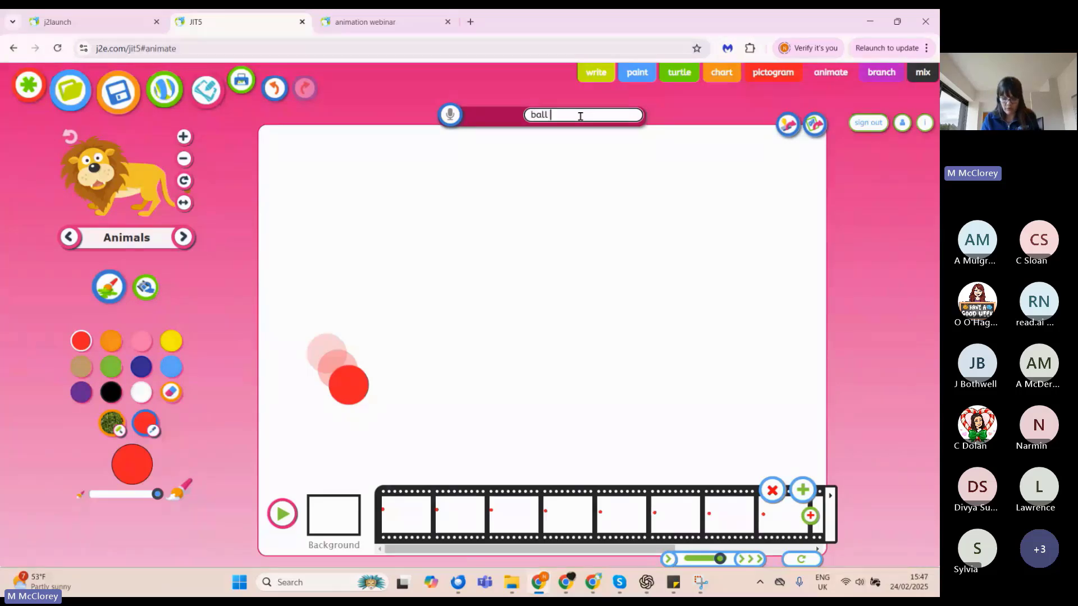
type(" falling")
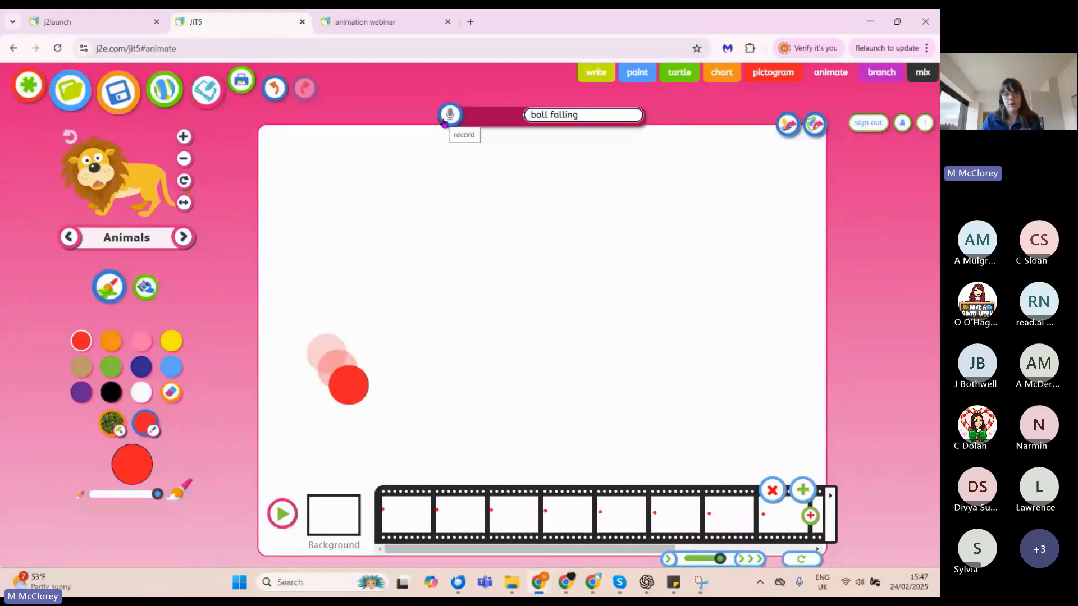
left_click(107, 105)
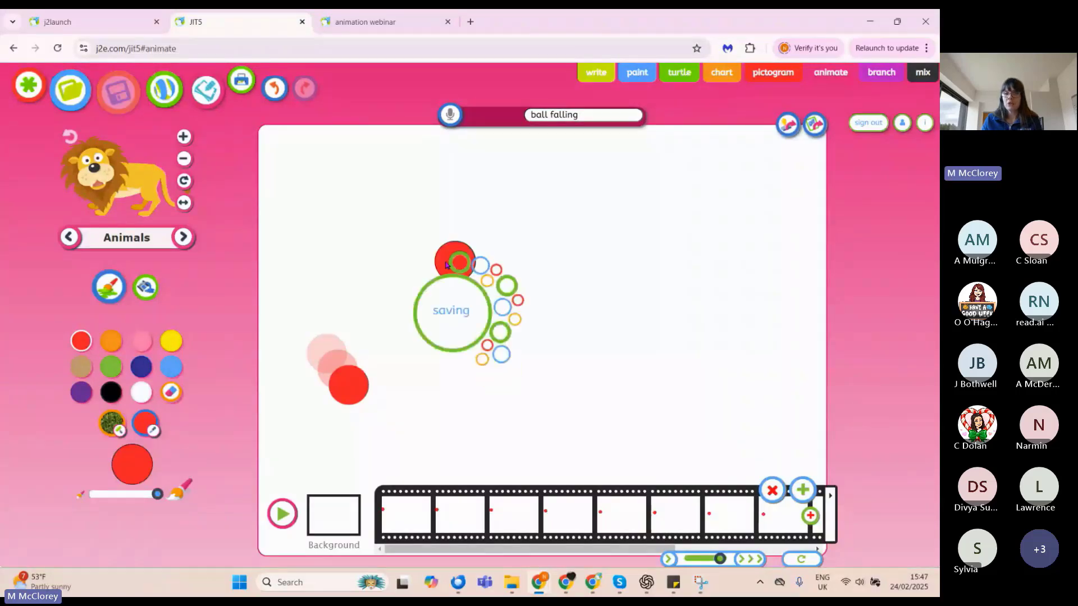
left_click_drag(446, 265, 444, 371)
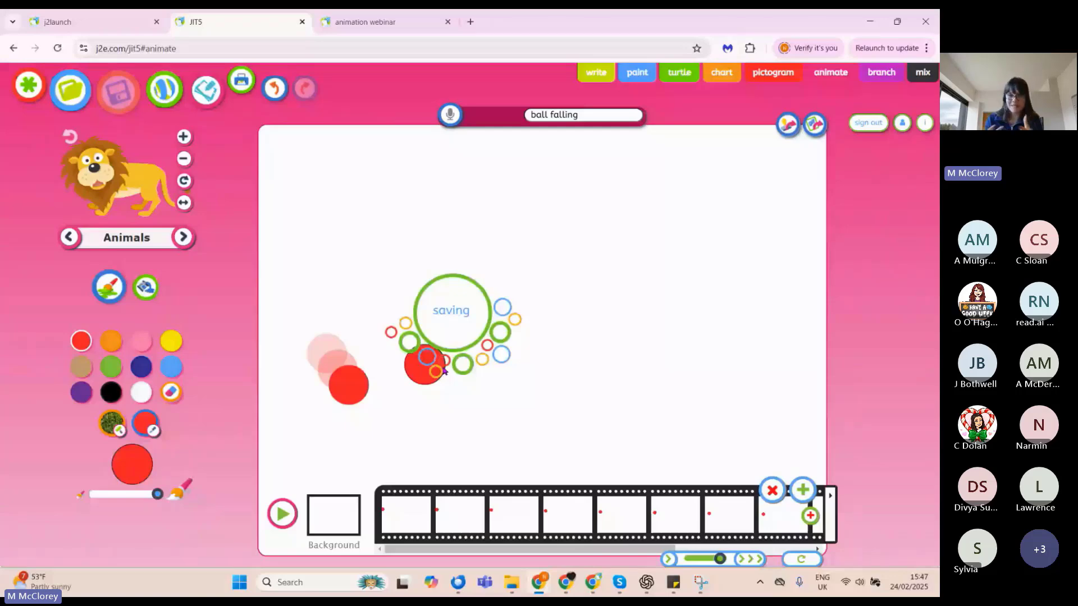
left_click_drag(443, 371, 118, 108)
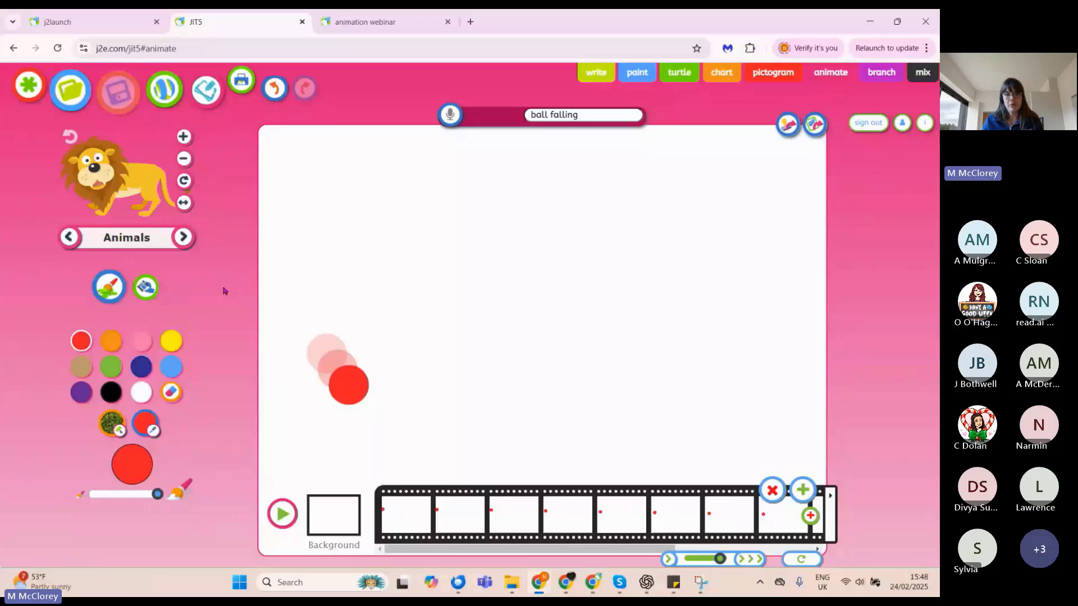
- Check the labelled JIT animate tools slide in the animation webinar presentation and return to the animation
left_click(380, 25)
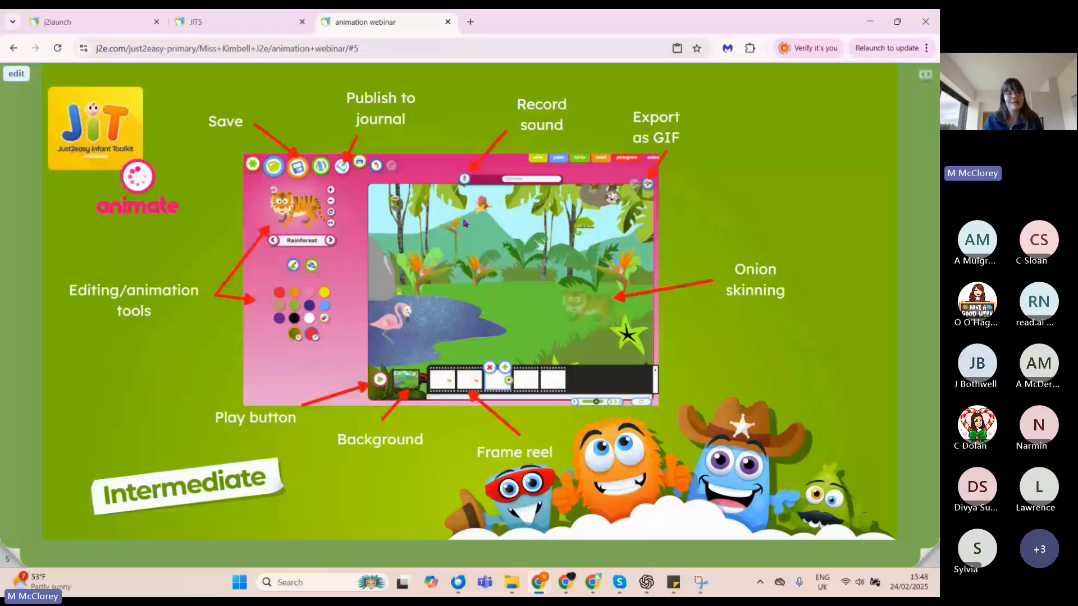
key("ctrl+shift+Tab")
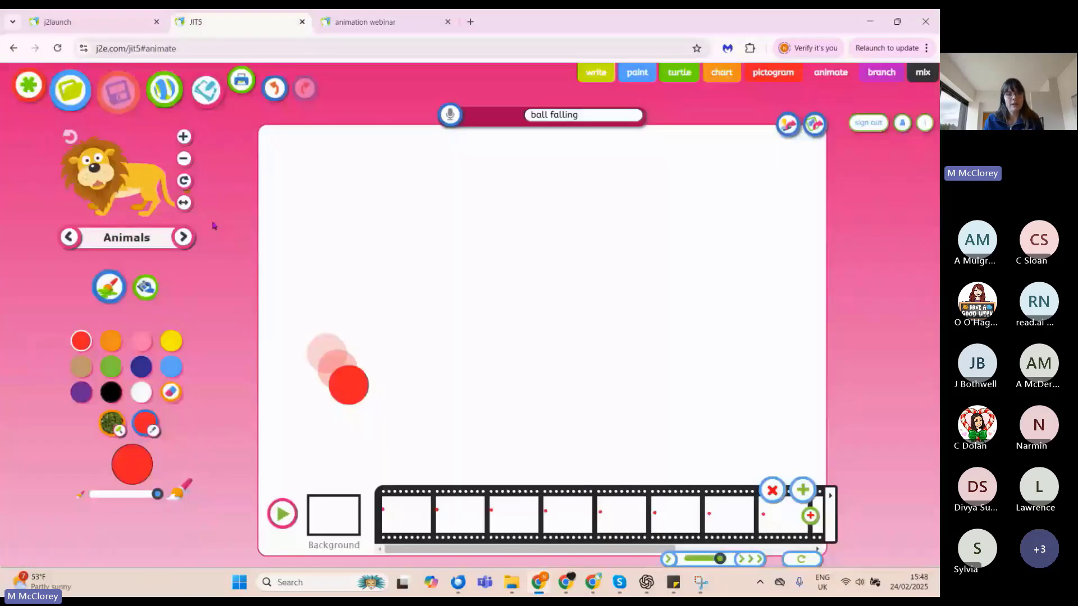
- Browse through the full range of background templates offered for starting a new animation
left_click(30, 86)
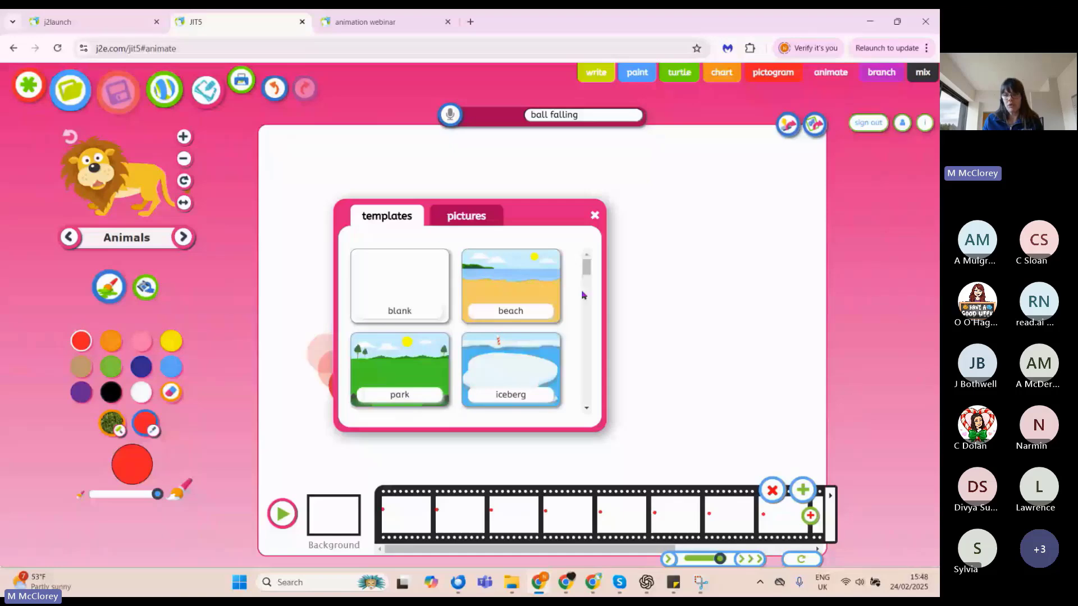
scroll(584, 289, "down", 2)
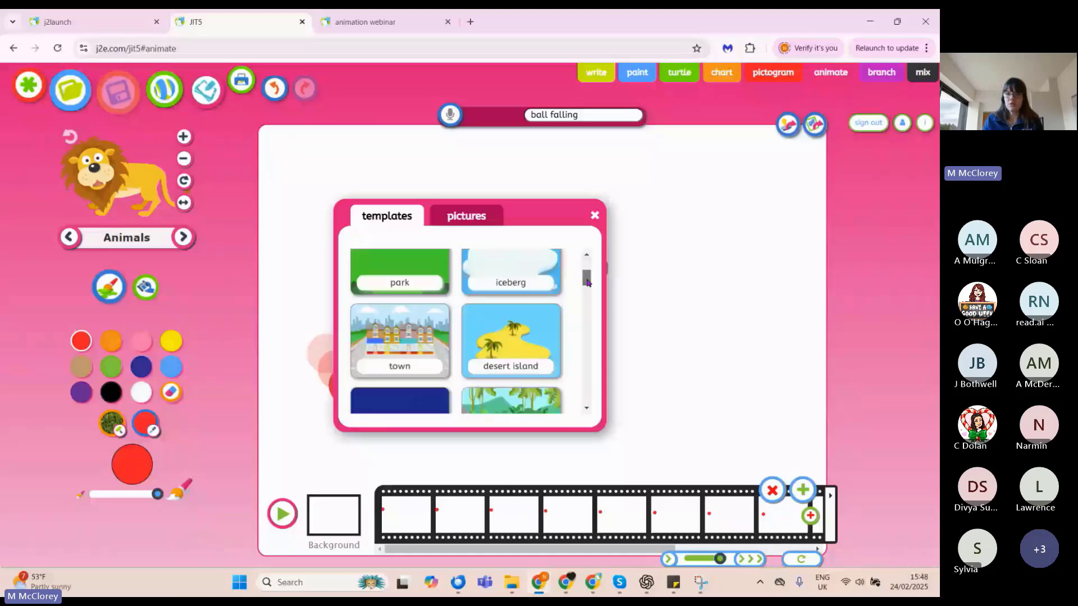
scroll(587, 282, "down", 1)
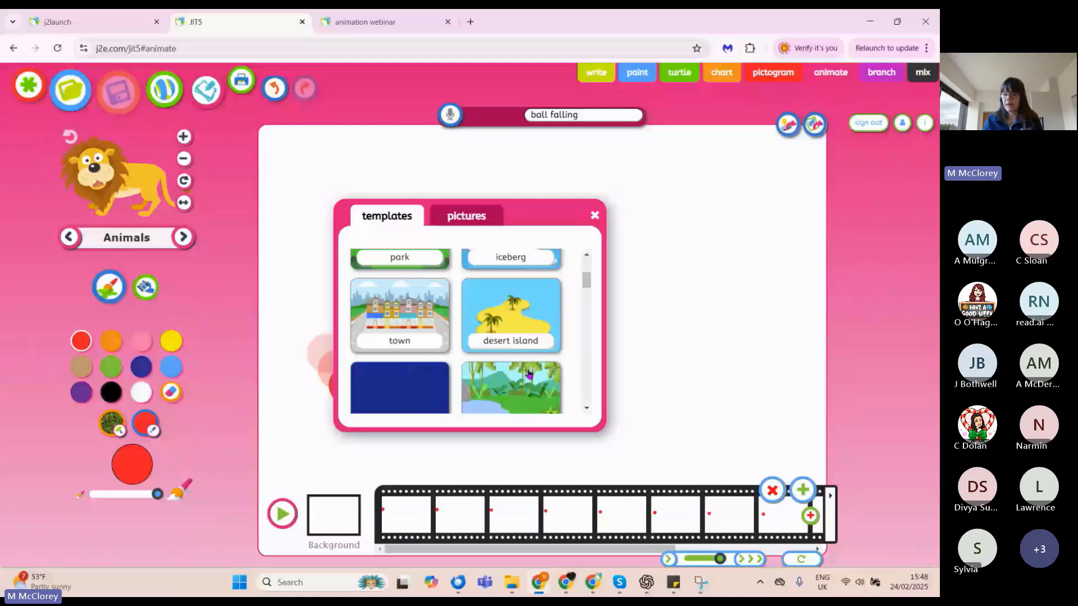
scroll(528, 374, "down", 4)
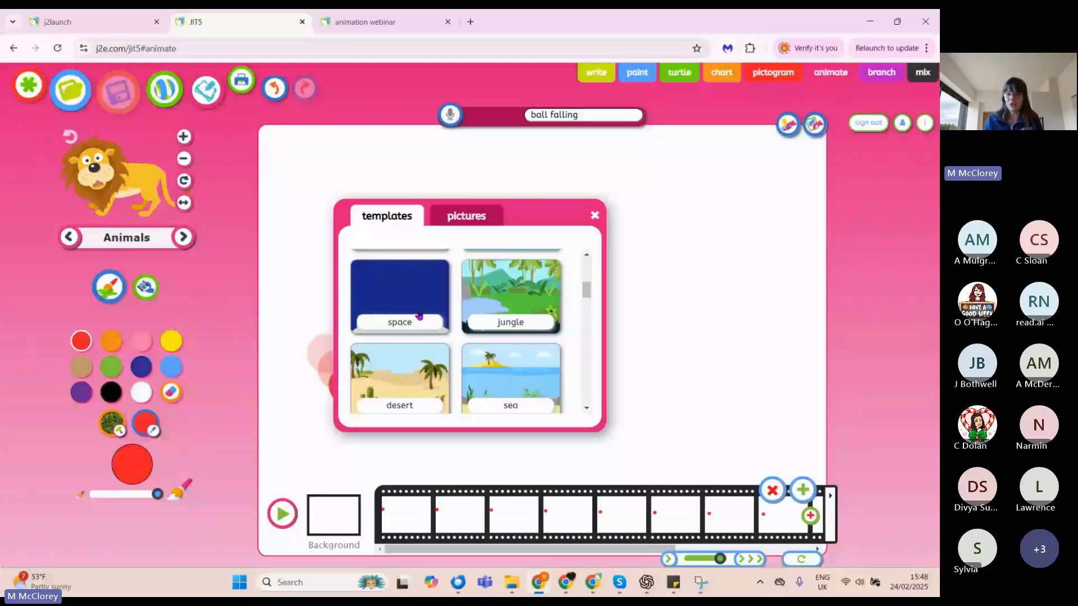
left_click_drag(586, 296, 586, 377)
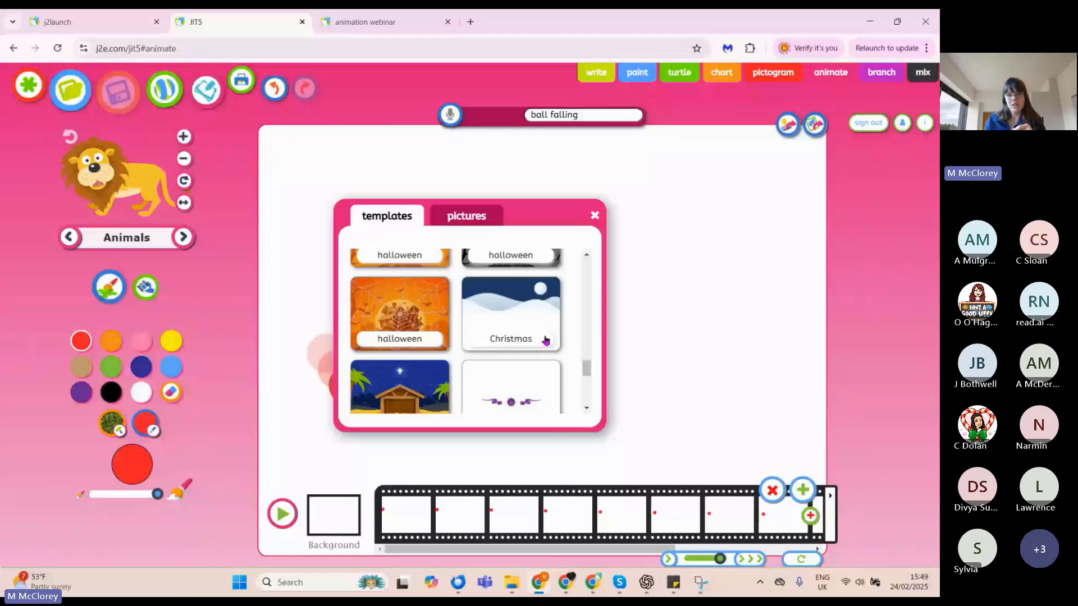
scroll(544, 339, "down", 5)
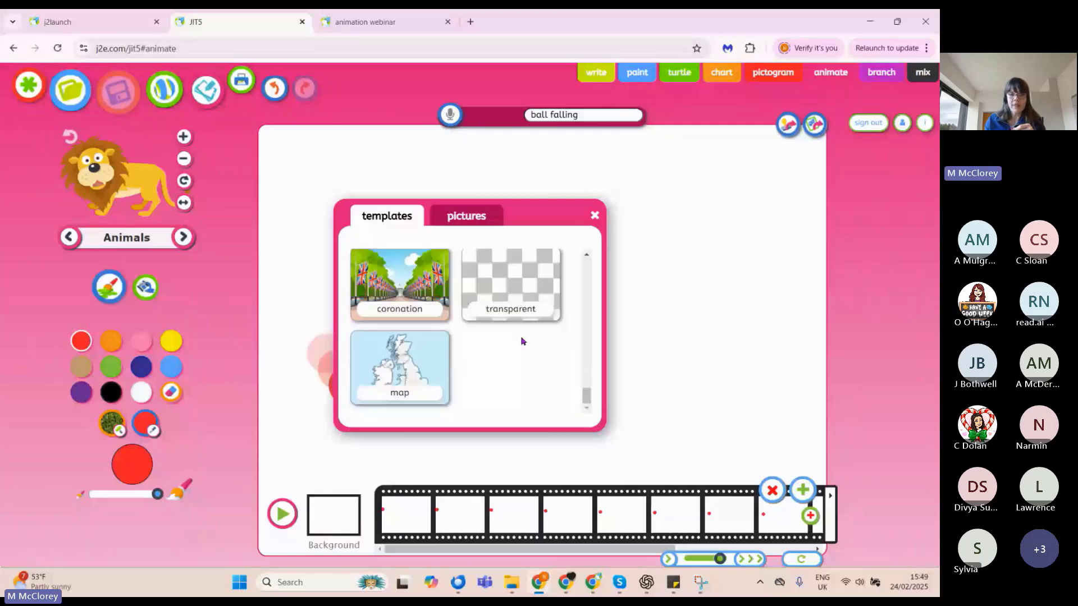
scroll(486, 345, "up", 4)
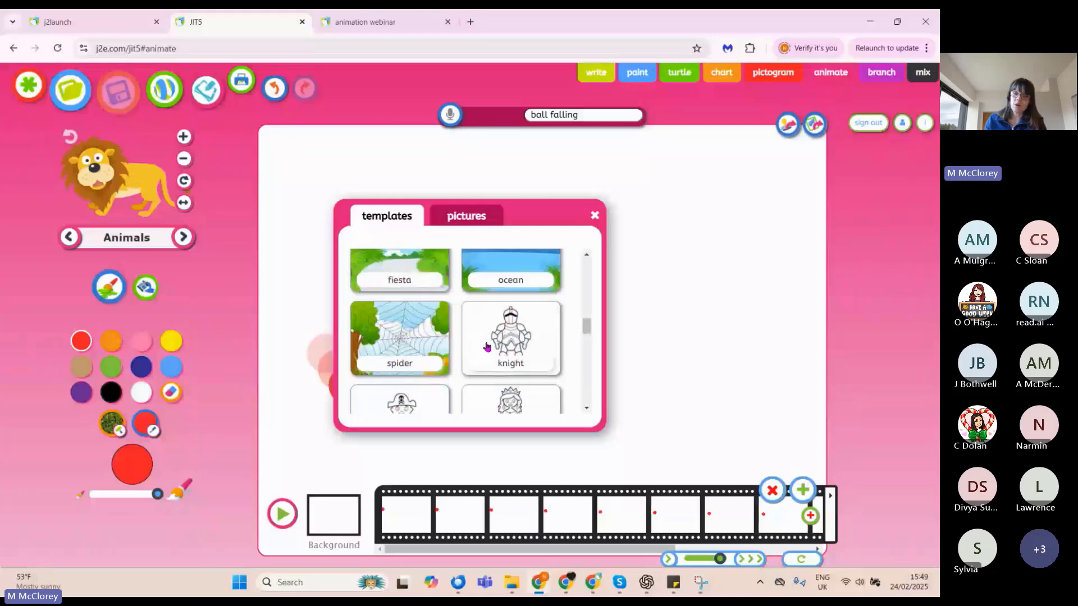
scroll(486, 345, "up", 3)
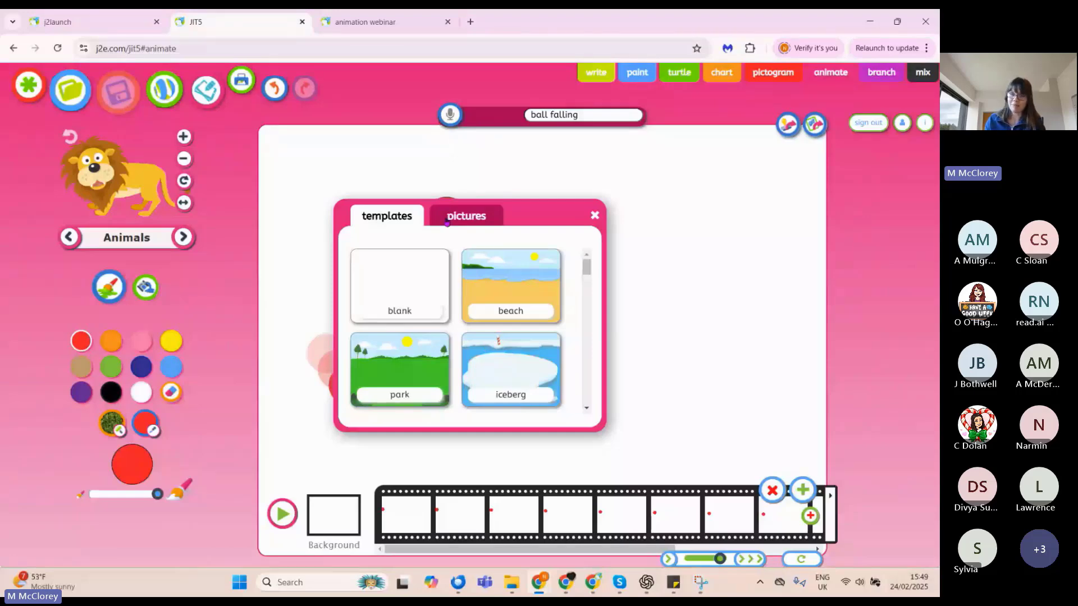
- Search the Google picture source for "jungle" and look through the images offered as backgrounds
left_click(471, 221)
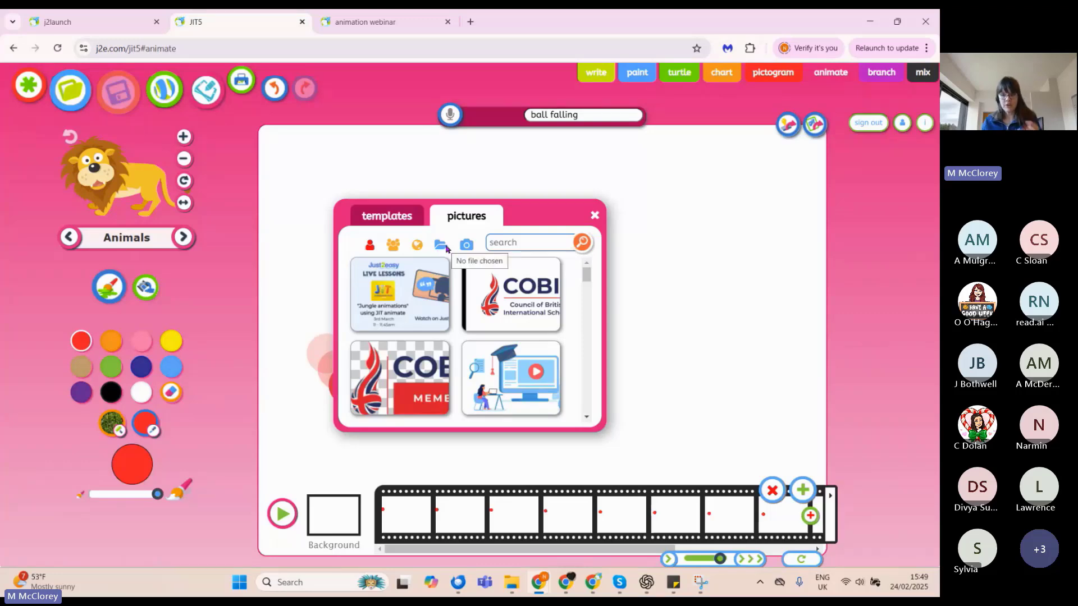
left_click(417, 247)
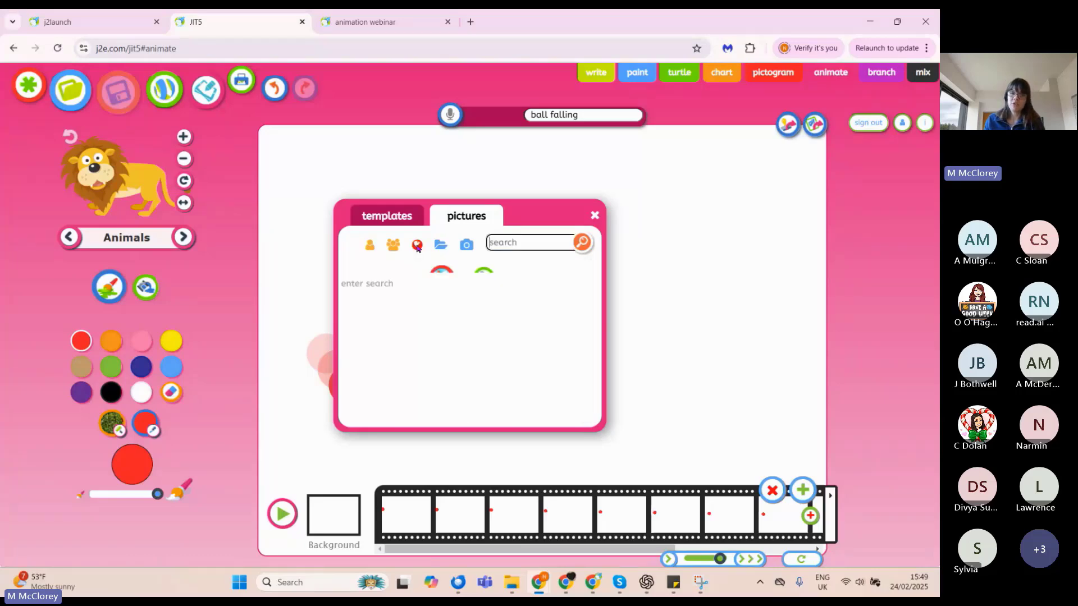
scroll(417, 247, "up", 5)
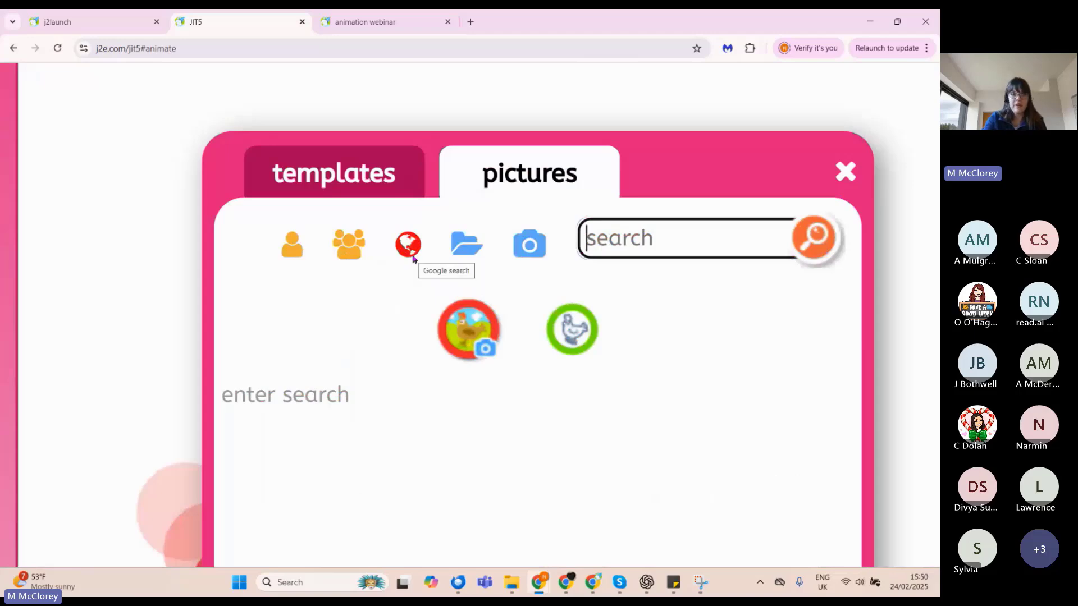
scroll(412, 259, "down", 5)
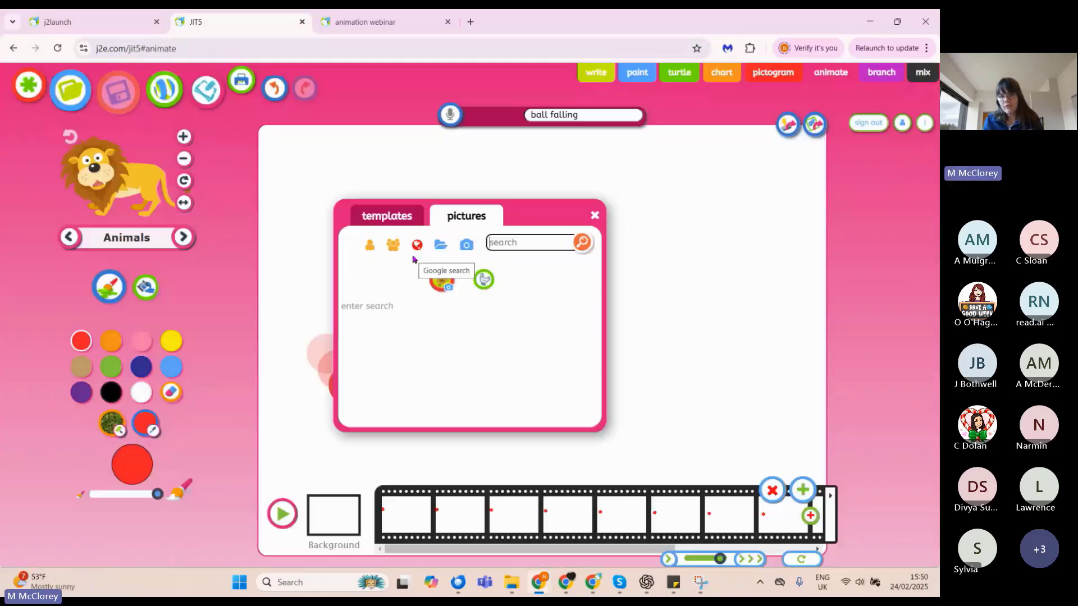
left_click(530, 244)
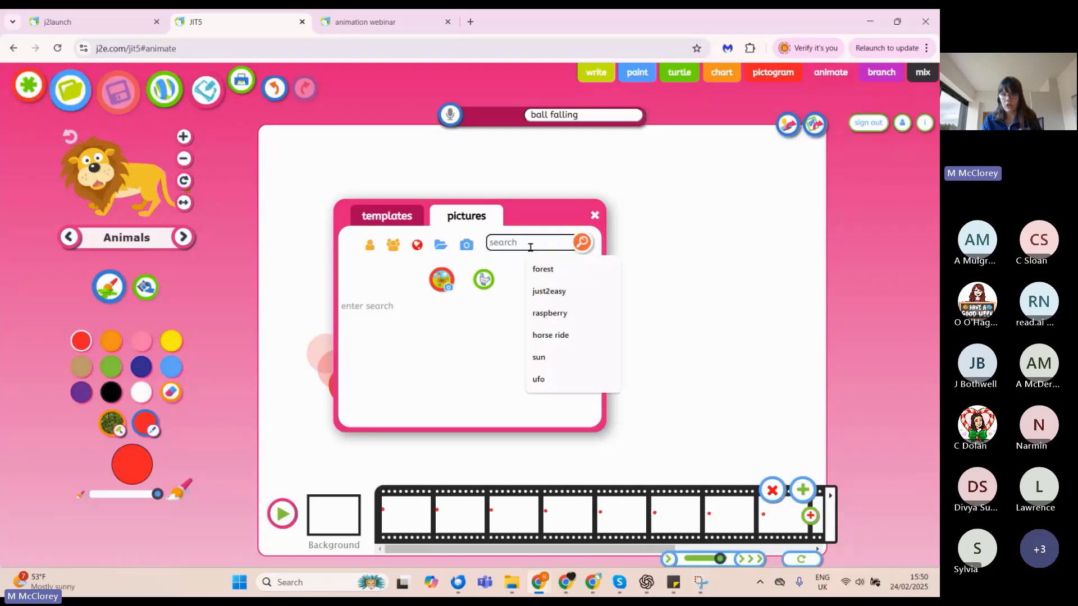
type("jungle")
key("Return")
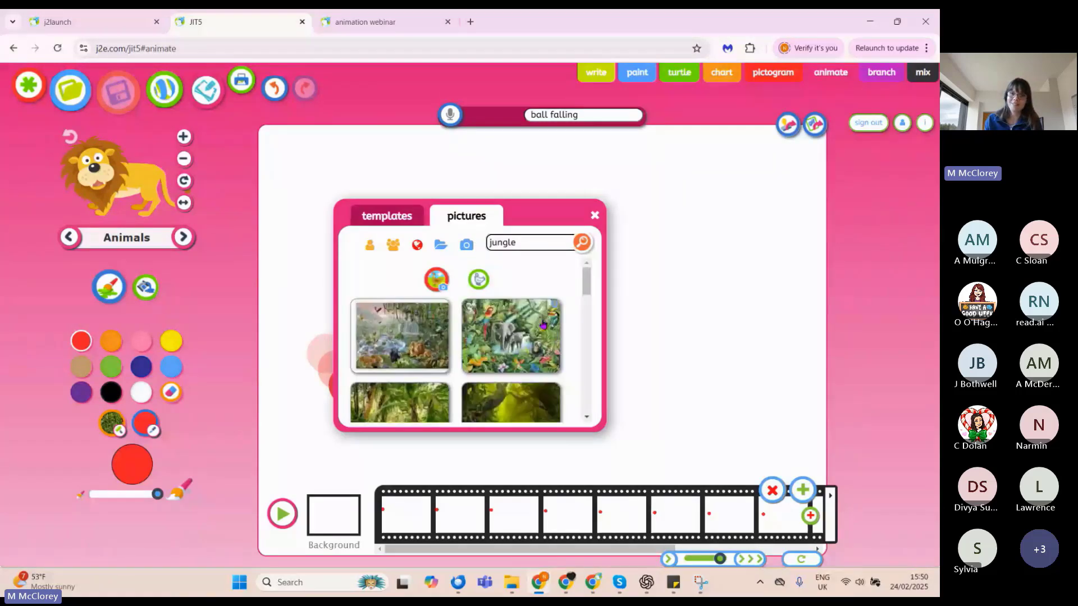
left_click_drag(586, 283, 588, 302)
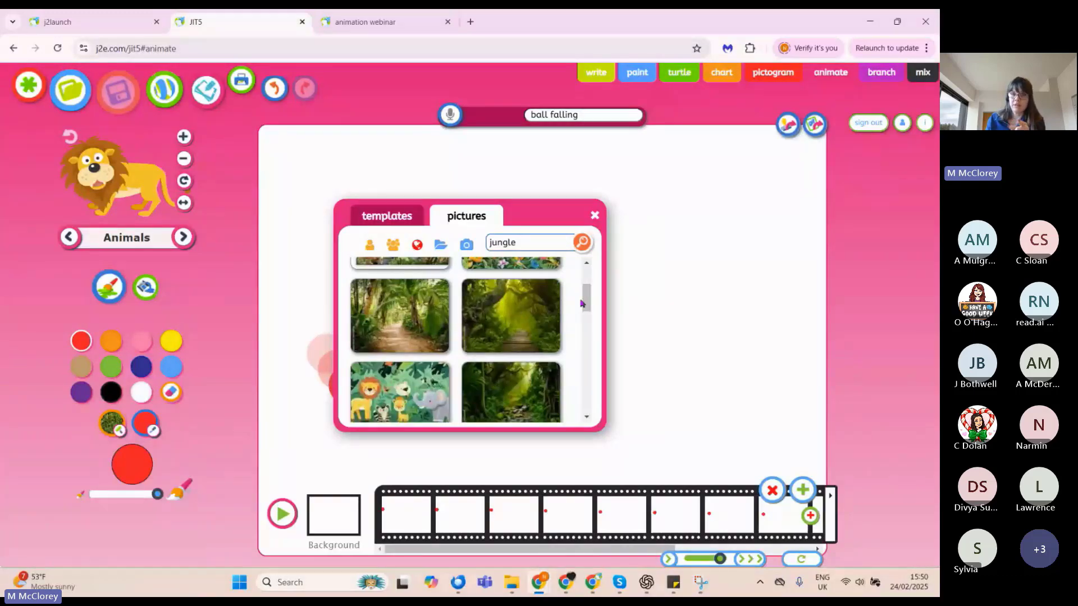
left_click_drag(585, 303, 582, 359)
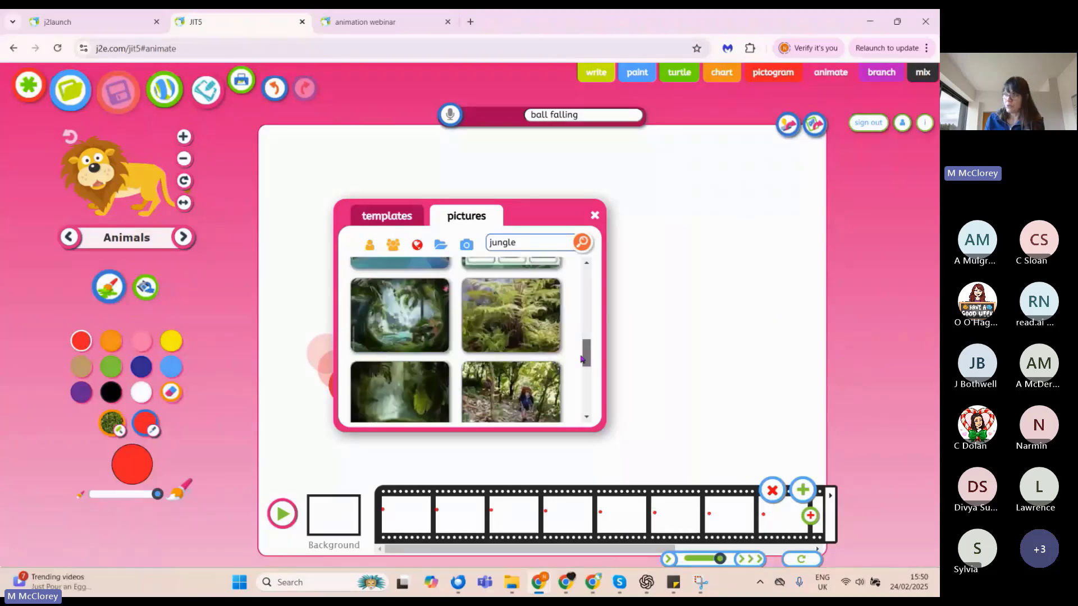
scroll(415, 335, "down", 1)
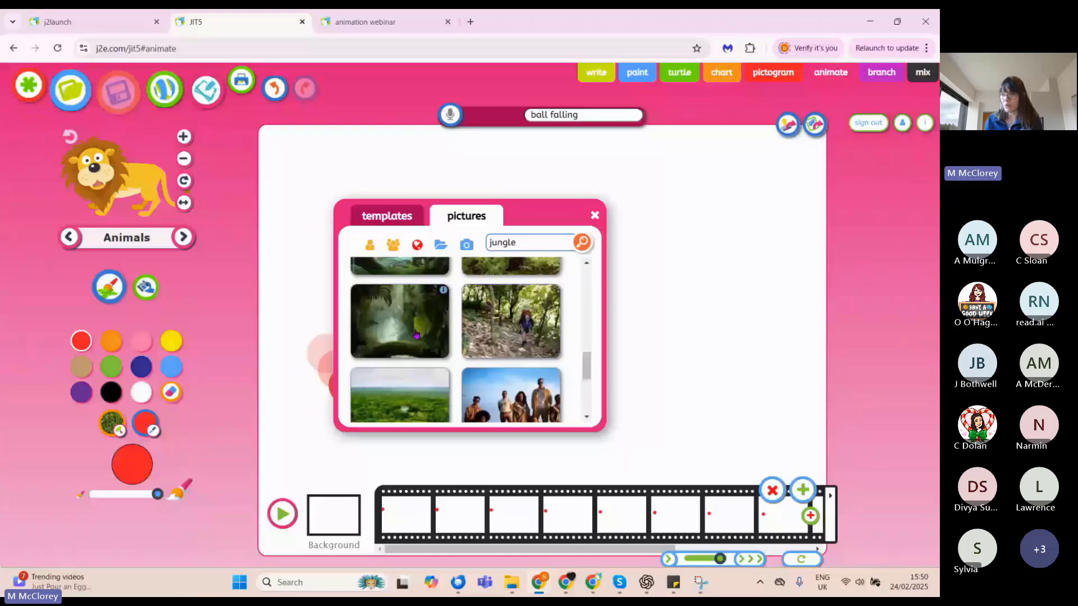
- Start a new animation from the jungle template
left_click(396, 222)
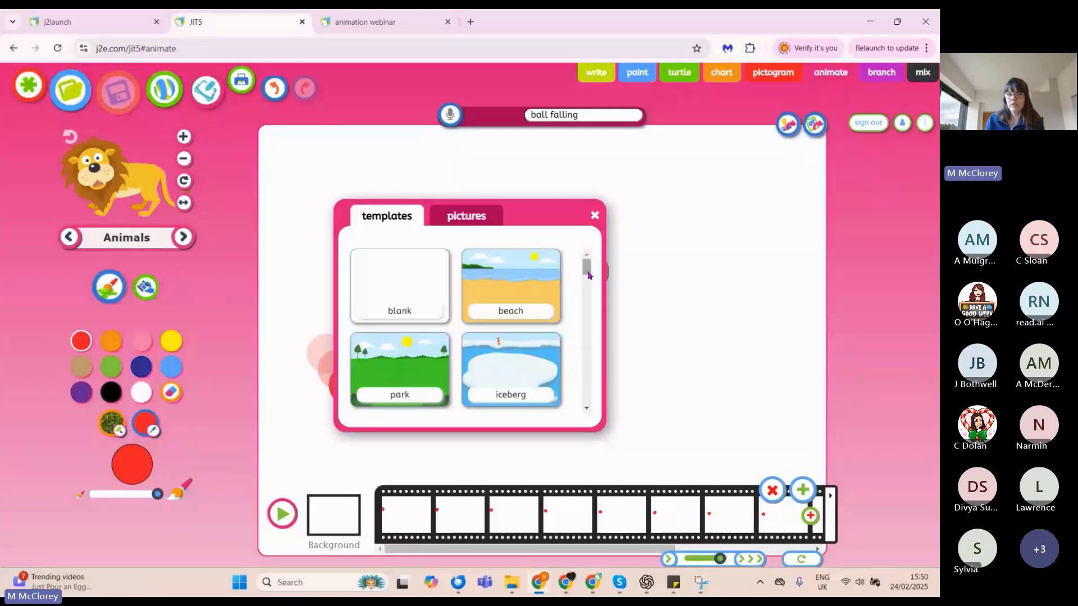
left_click_drag(589, 275, 585, 297)
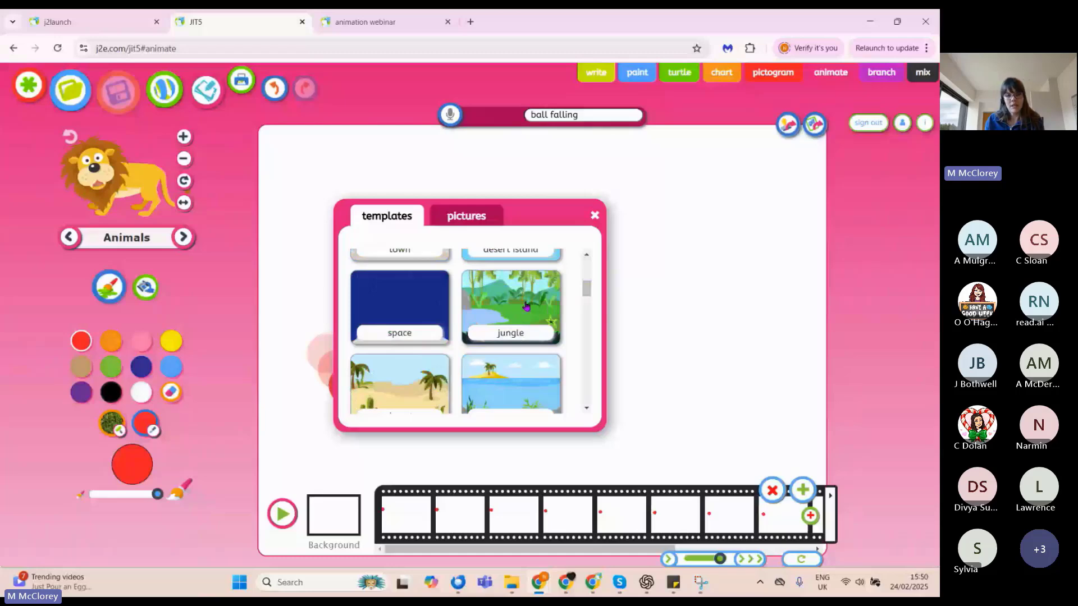
left_click(526, 306)
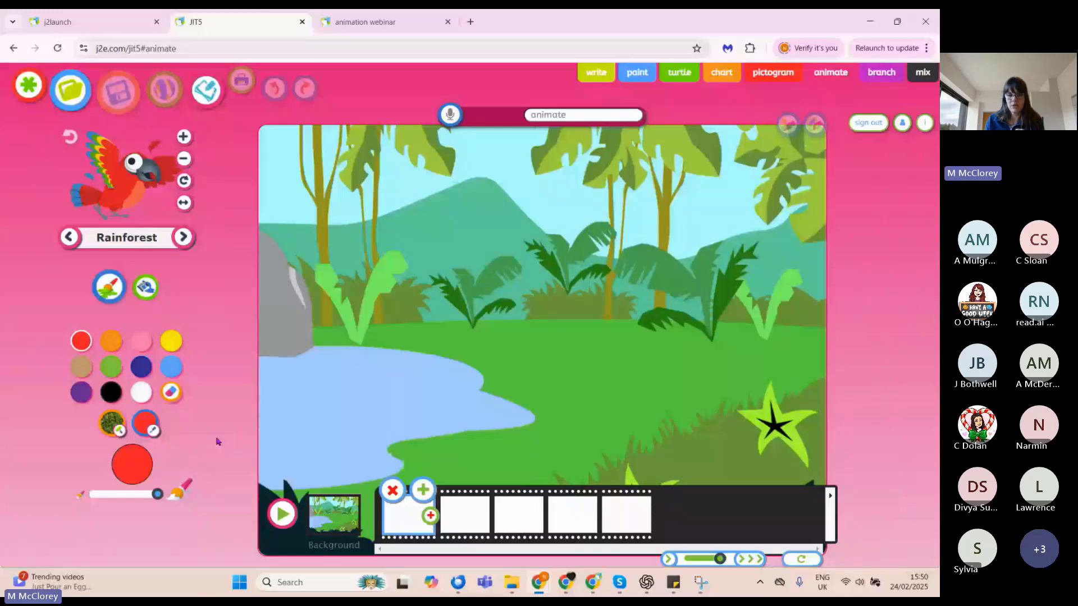
left_click(411, 340)
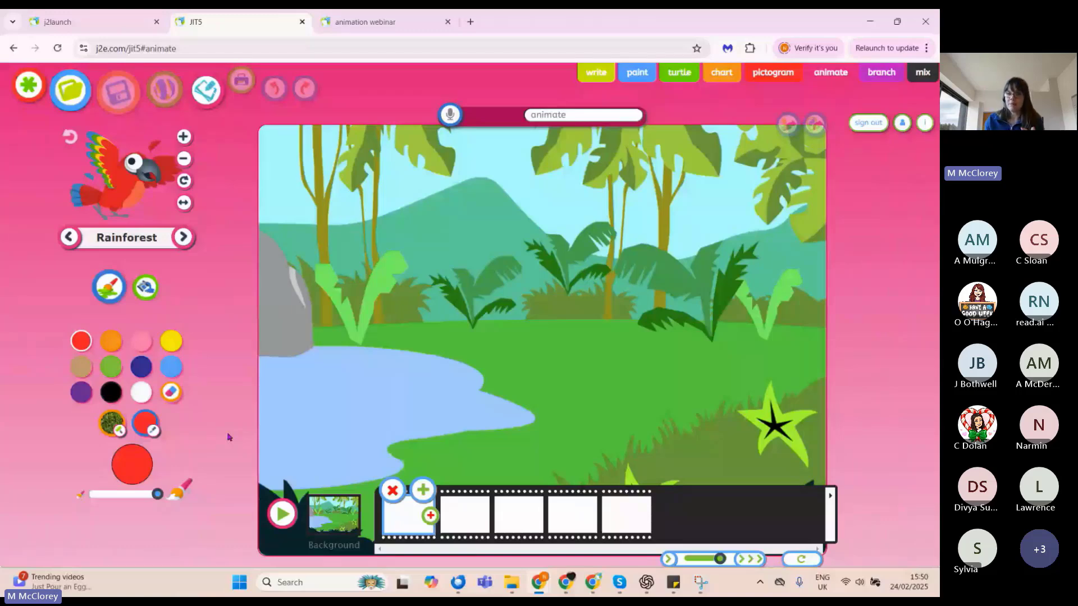
left_click(582, 355)
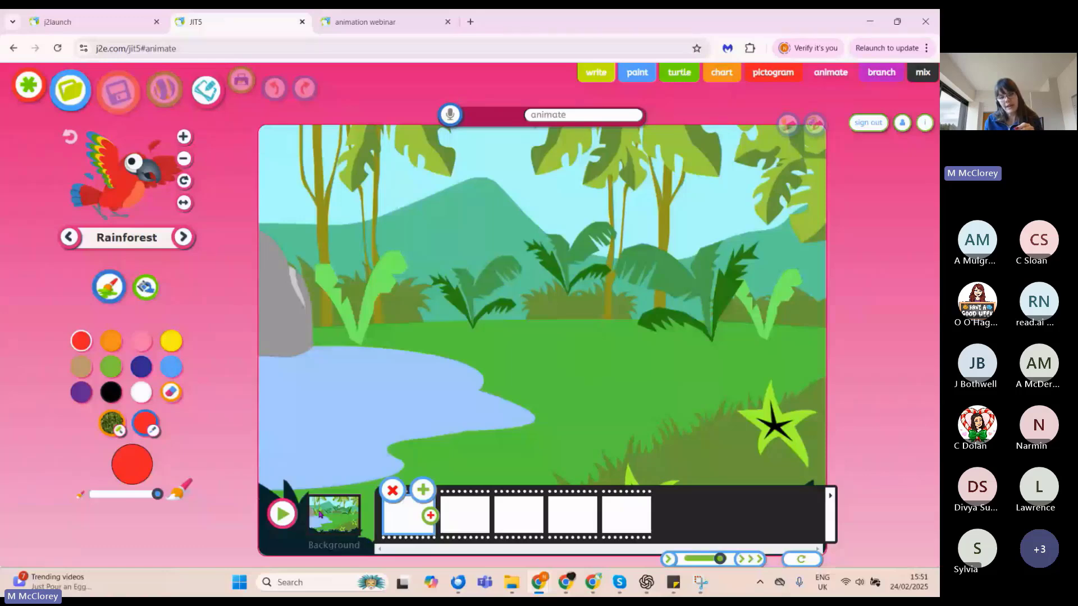
- Select the animation's background for editing and paint two light-blue dots on the pond
left_click(335, 526)
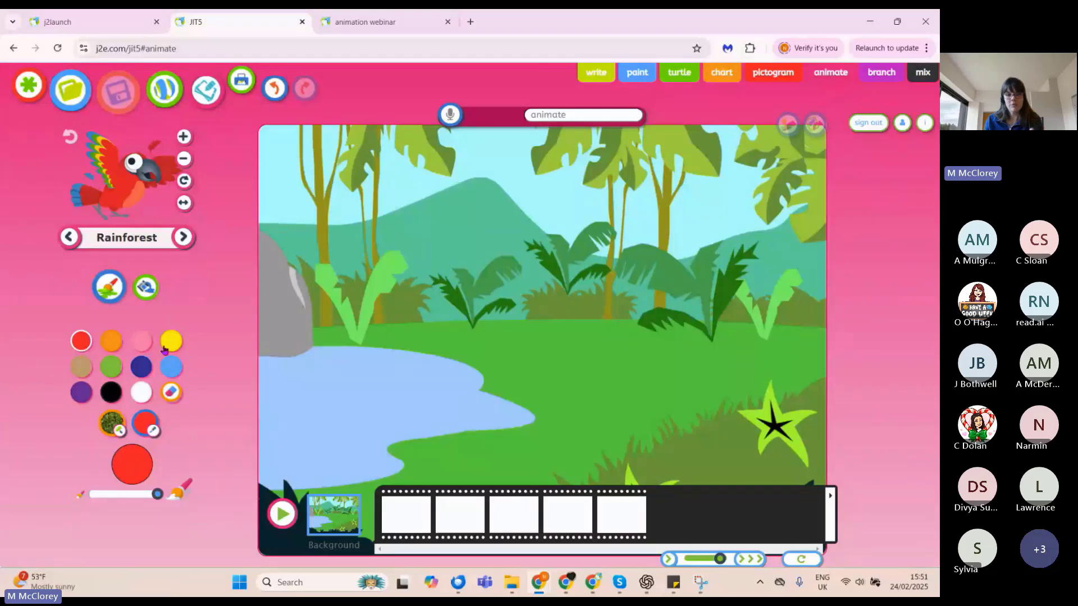
left_click(168, 369)
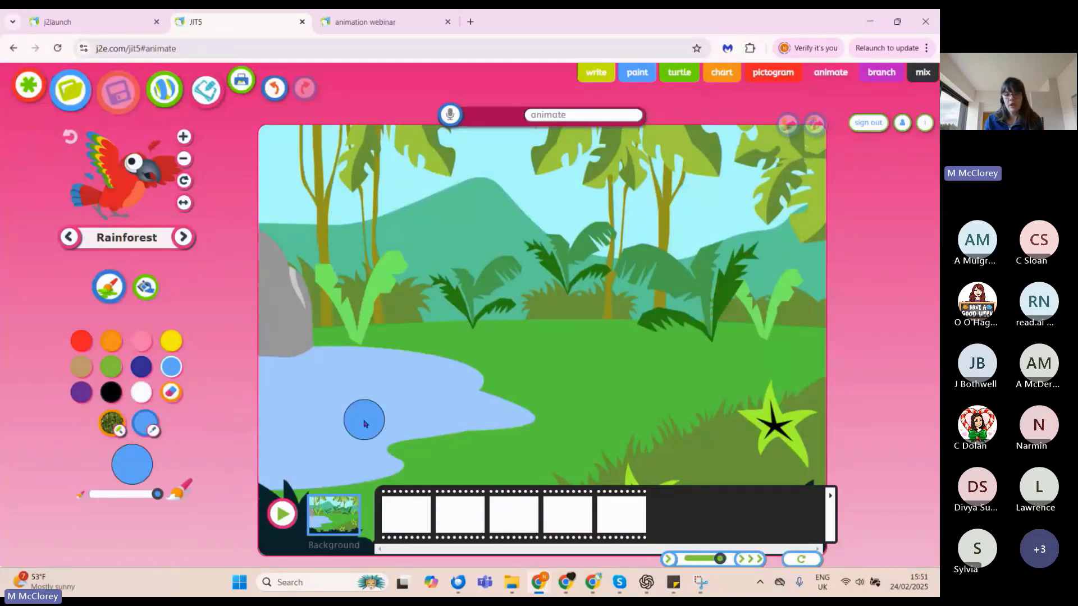
left_click(337, 406)
left_click(394, 393)
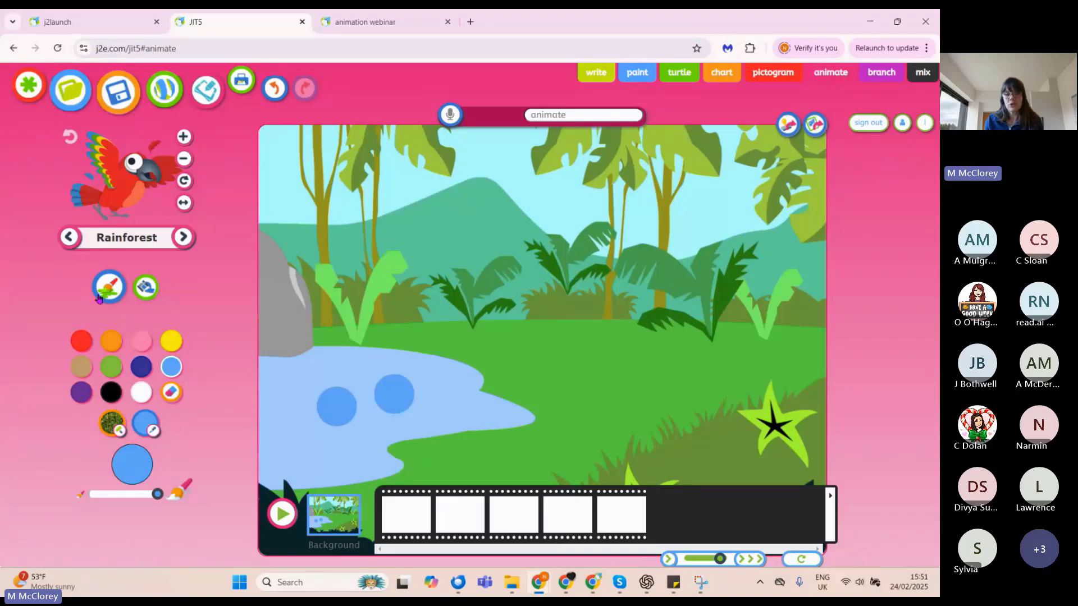
- Flood-fill the background's pond with light blue, undo the patchy fill and refill the pond evenly
left_click(146, 287)
left_click(312, 386)
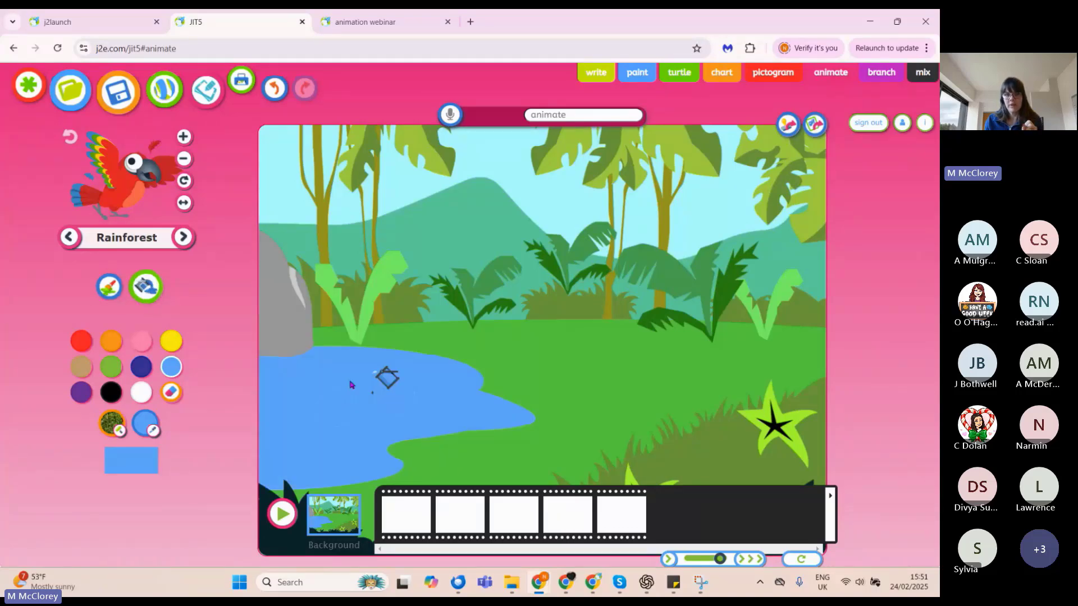
left_click(275, 89)
left_click(266, 421)
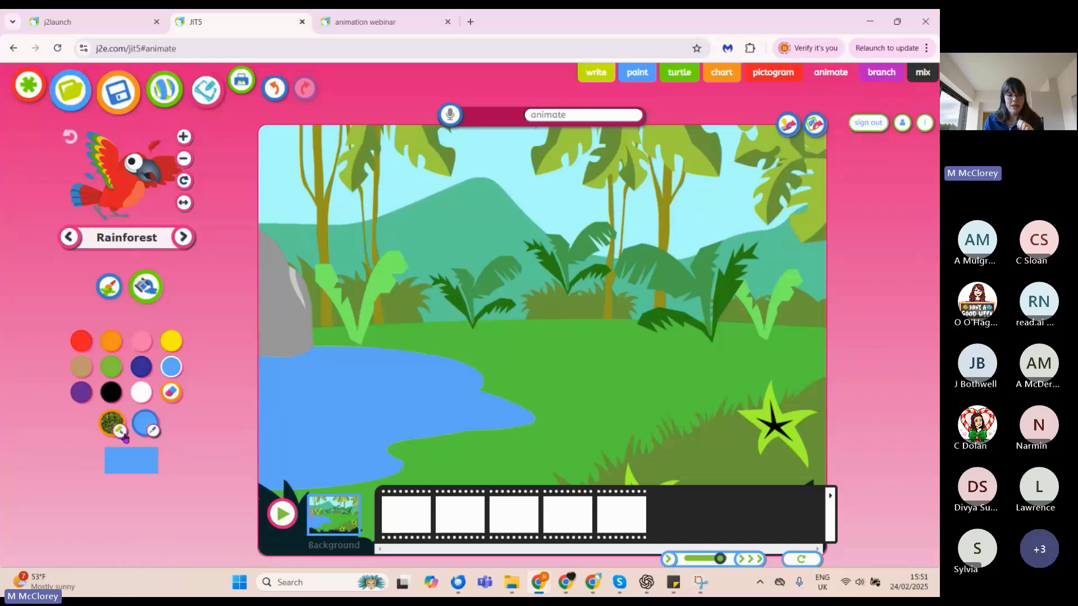
scroll(126, 438, "up", 5)
scroll(126, 438, "left", 2)
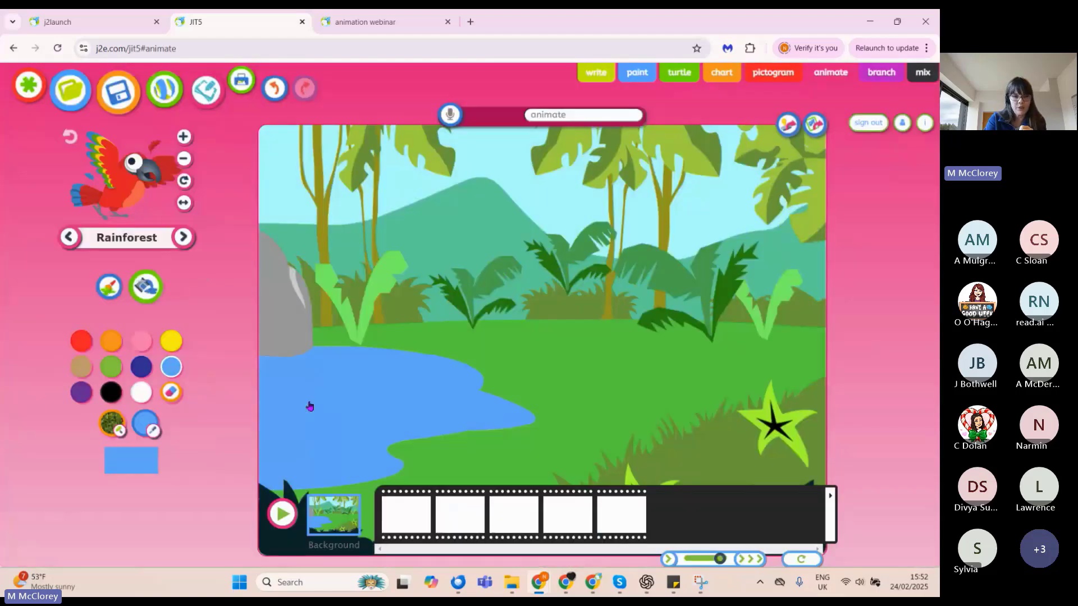
- Look through the texture library and choose the grey tree-bark texture
left_click(119, 431)
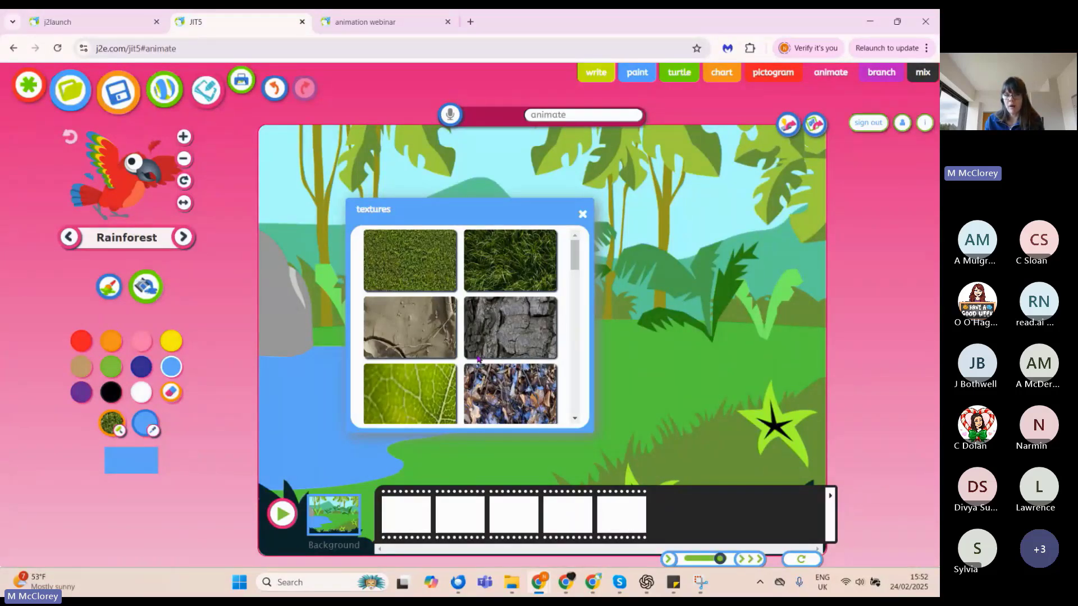
scroll(413, 338, "down", 2)
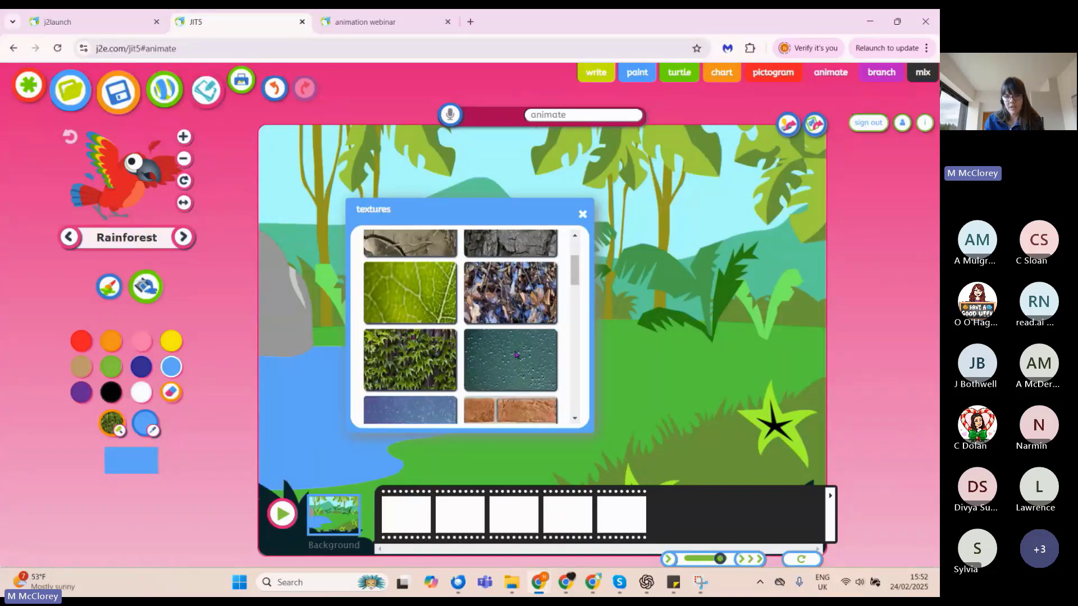
scroll(436, 313, "down", 2)
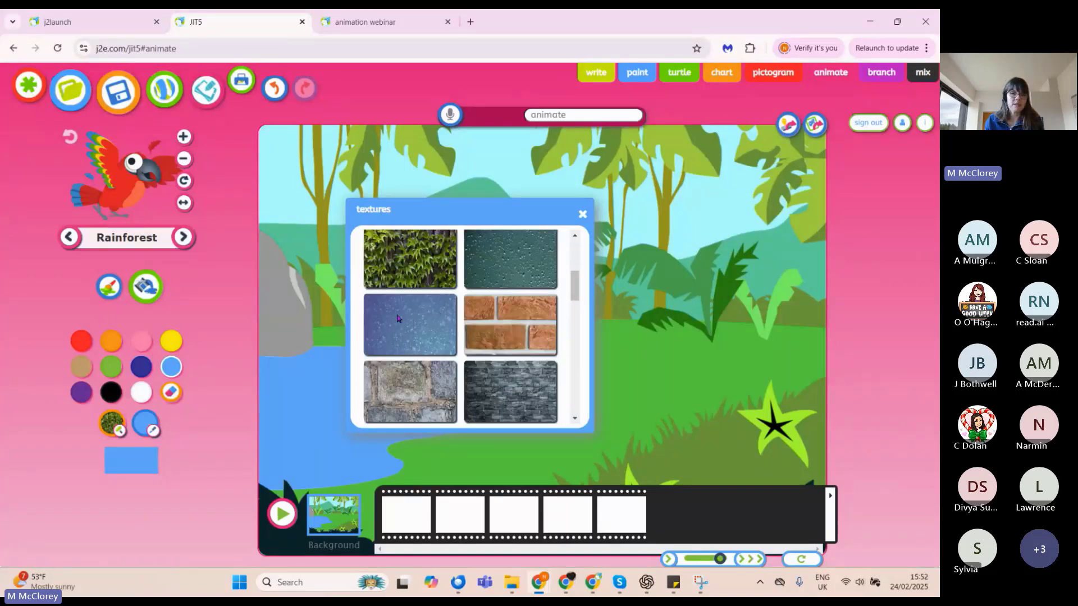
scroll(436, 312, "down", 6)
scroll(511, 323, "down", 2)
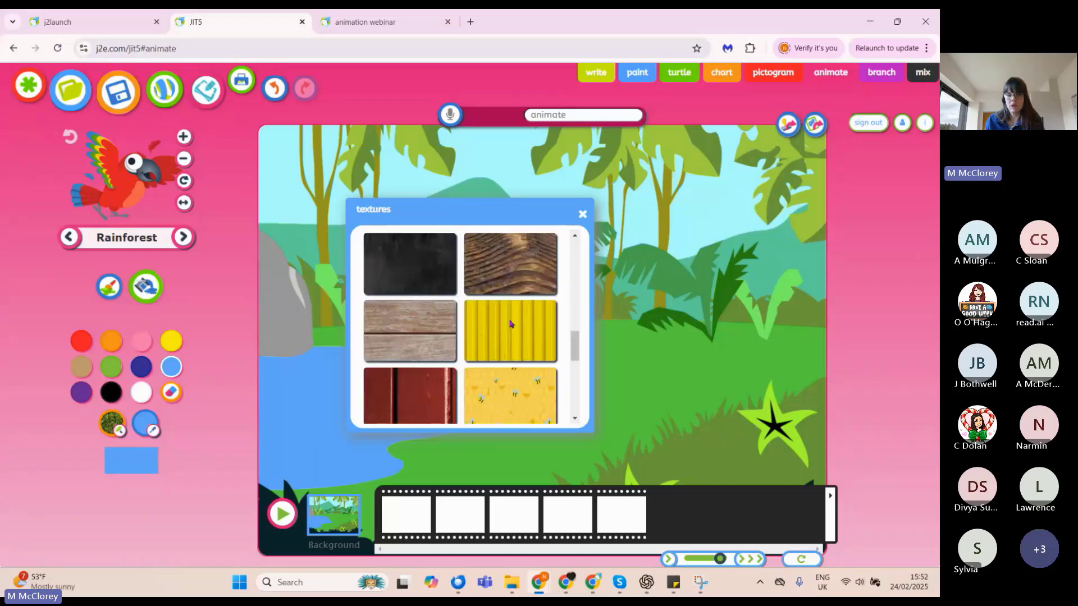
scroll(509, 348, "down", 1)
scroll(508, 362, "down", 3)
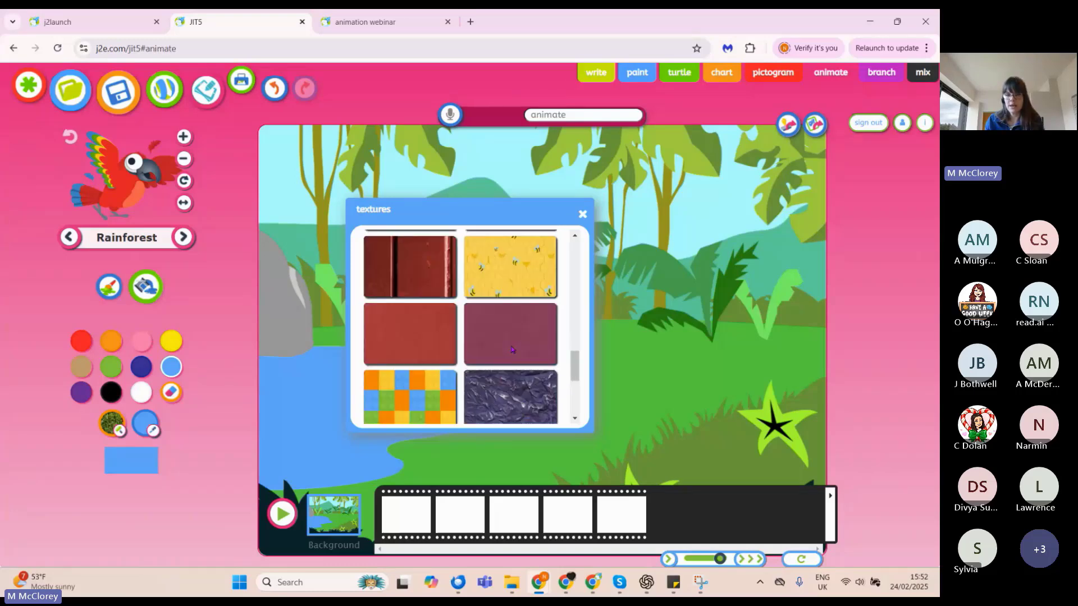
scroll(511, 349, "down", 2)
scroll(508, 349, "down", 2)
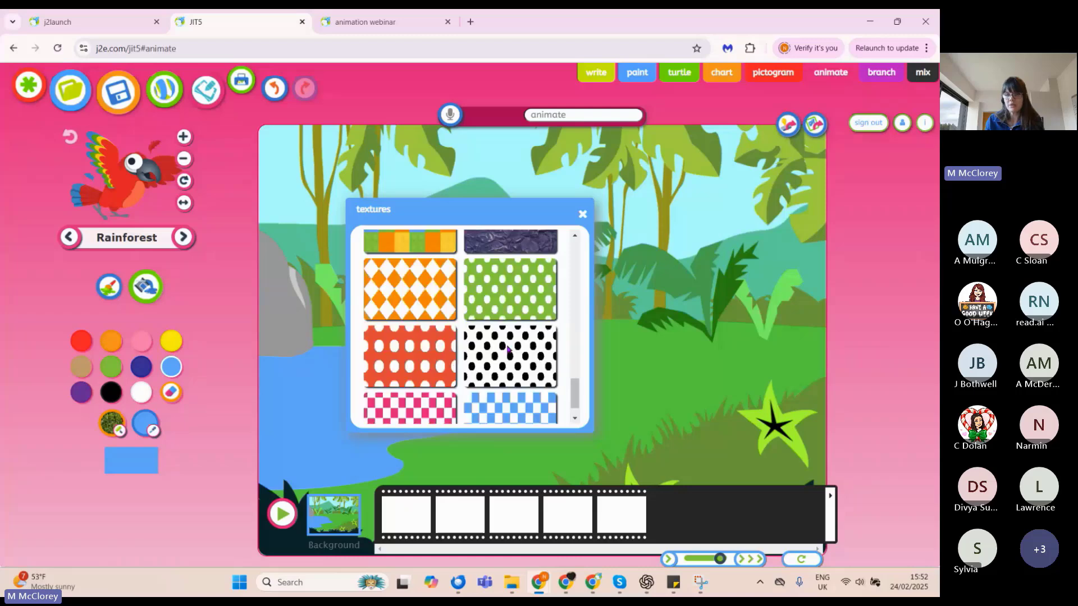
scroll(507, 349, "up", 15)
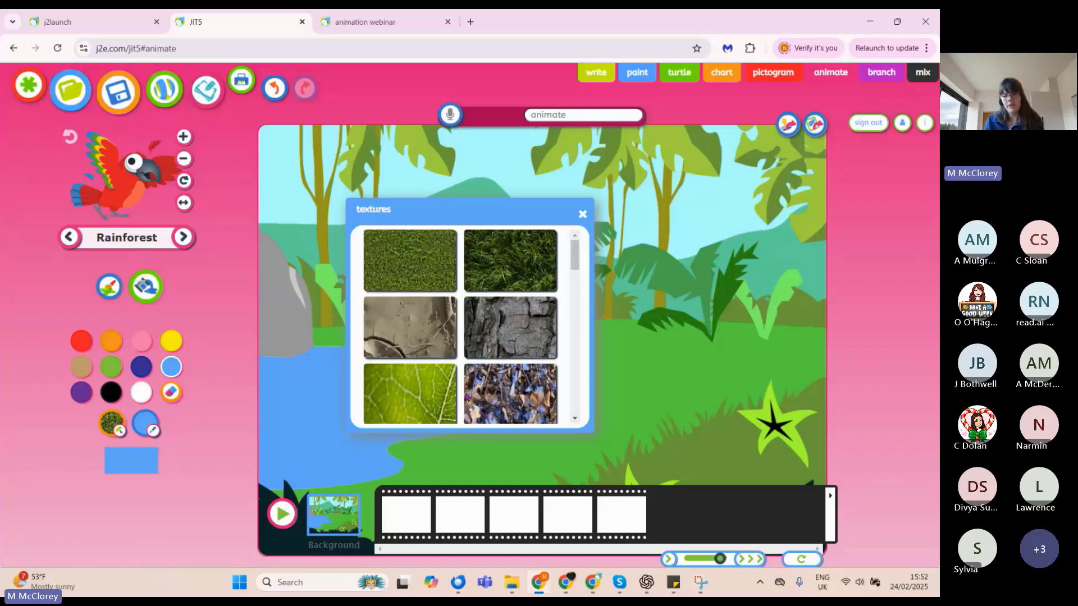
scroll(418, 352, "down", 3)
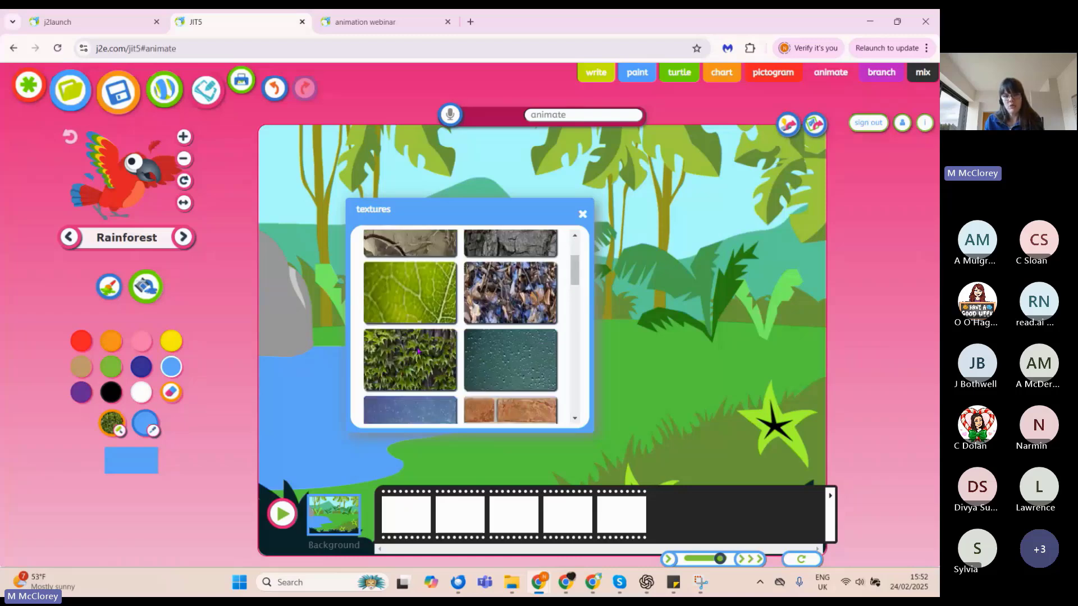
scroll(417, 351, "up", 1)
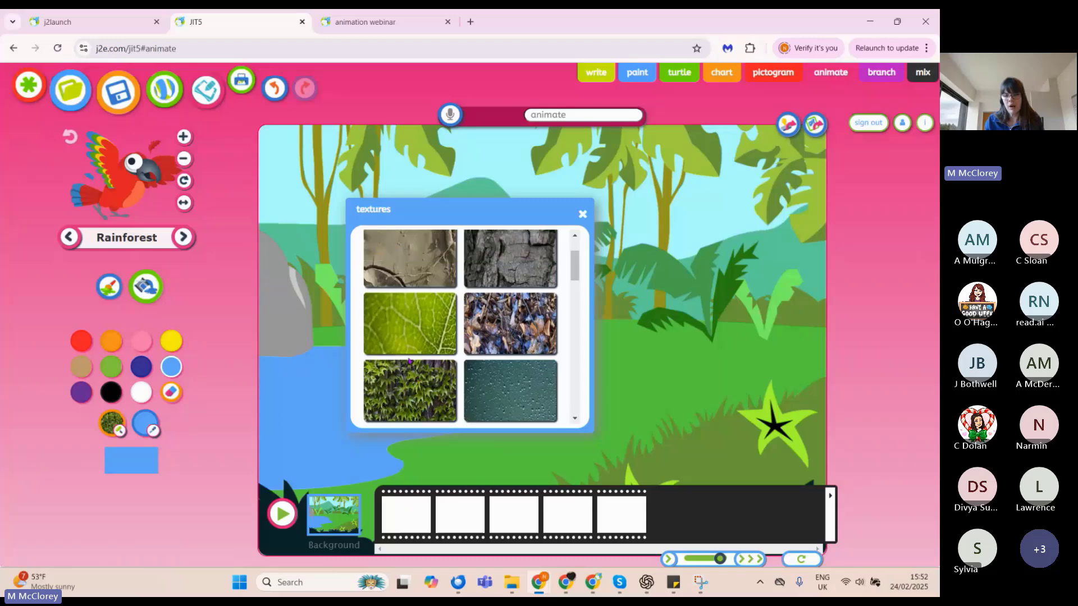
left_click(510, 258)
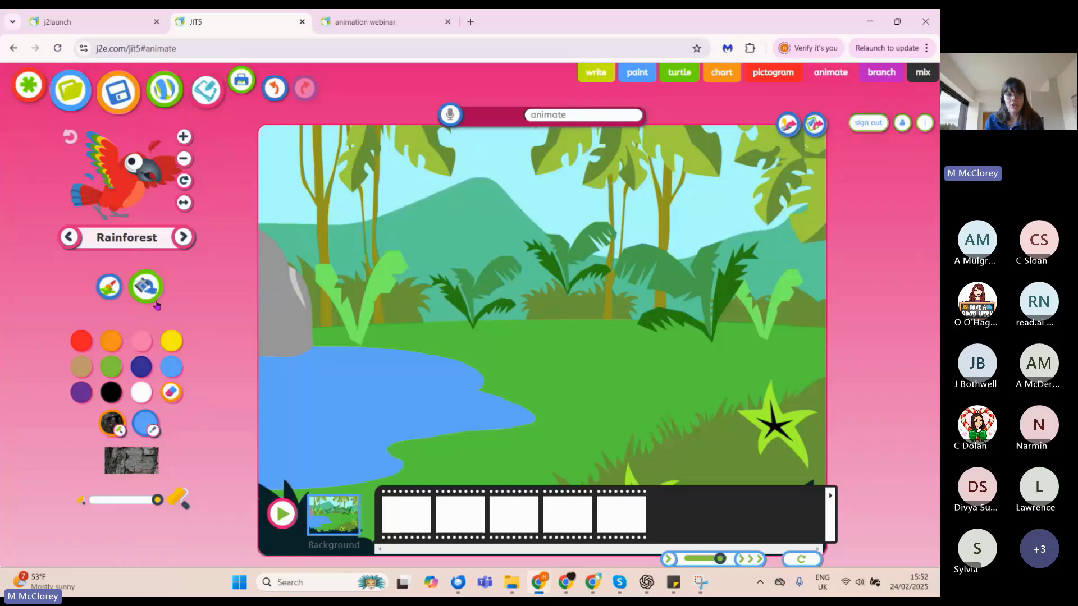
- Paint zigzag bark-textured test strokes on the grass with a thin and then a medium brush, undoing each stroke
left_click(110, 288)
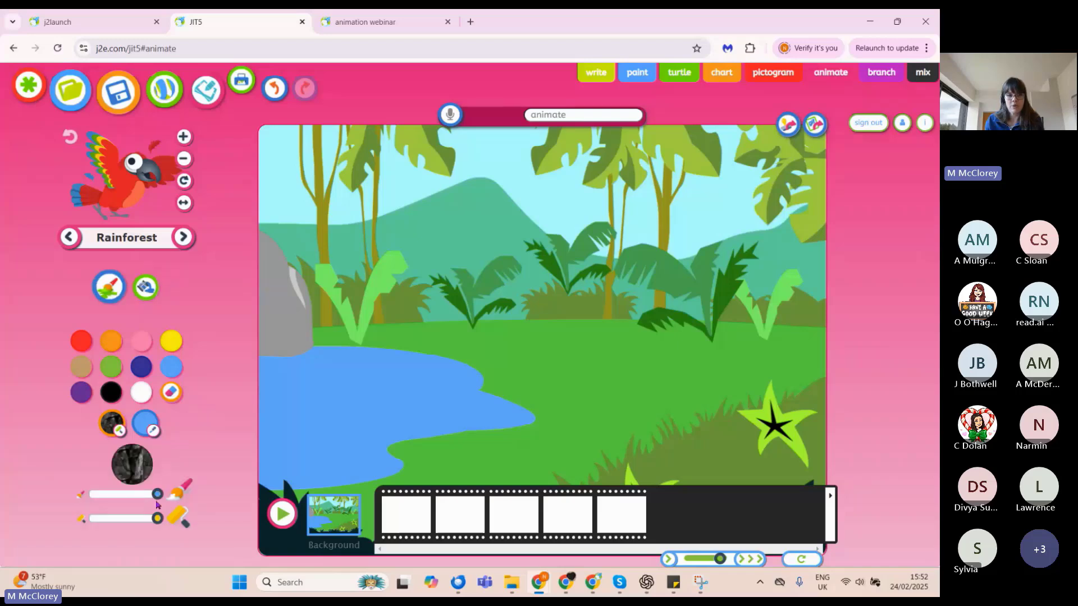
left_click_drag(157, 503, 96, 494)
left_click_drag(496, 379, 655, 391)
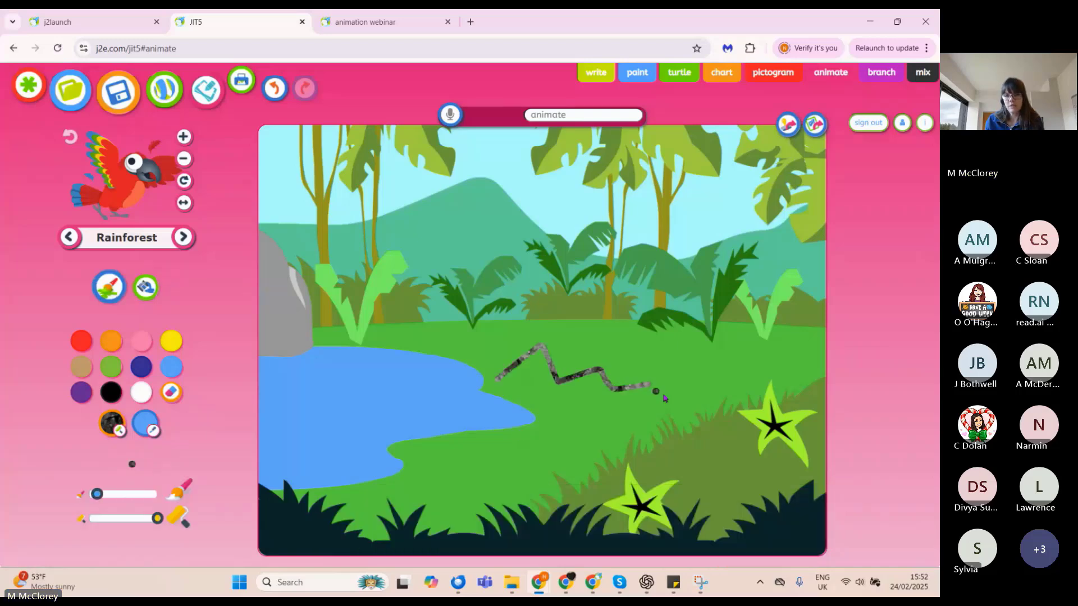
left_click(275, 89)
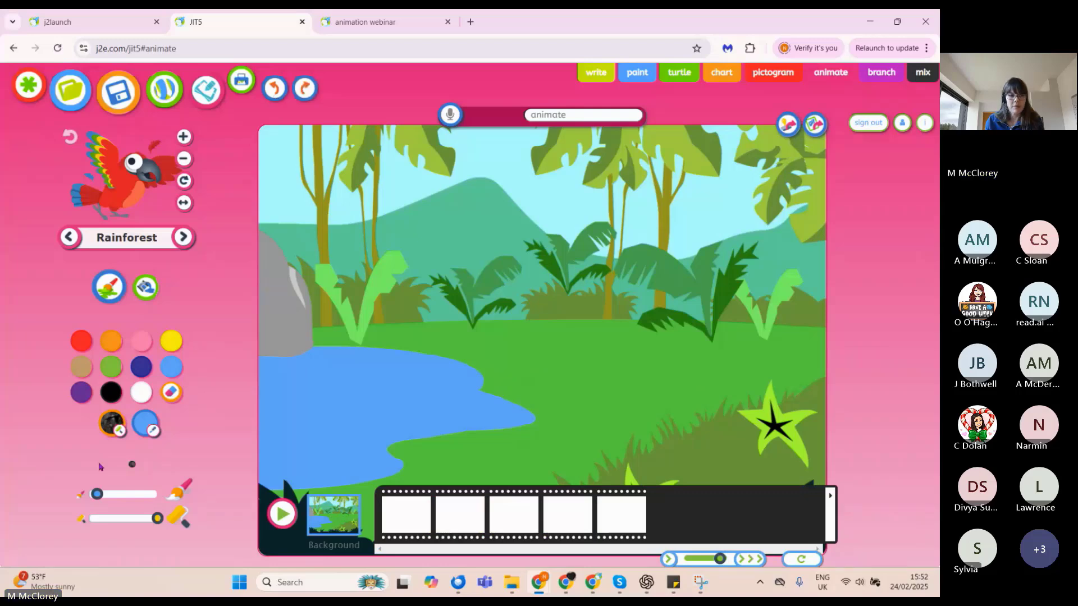
left_click_drag(96, 494, 127, 494)
mouse_move(526, 375)
left_mouse_down()
mouse_move(621, 396)
mouse_move(701, 390)
left_mouse_up()
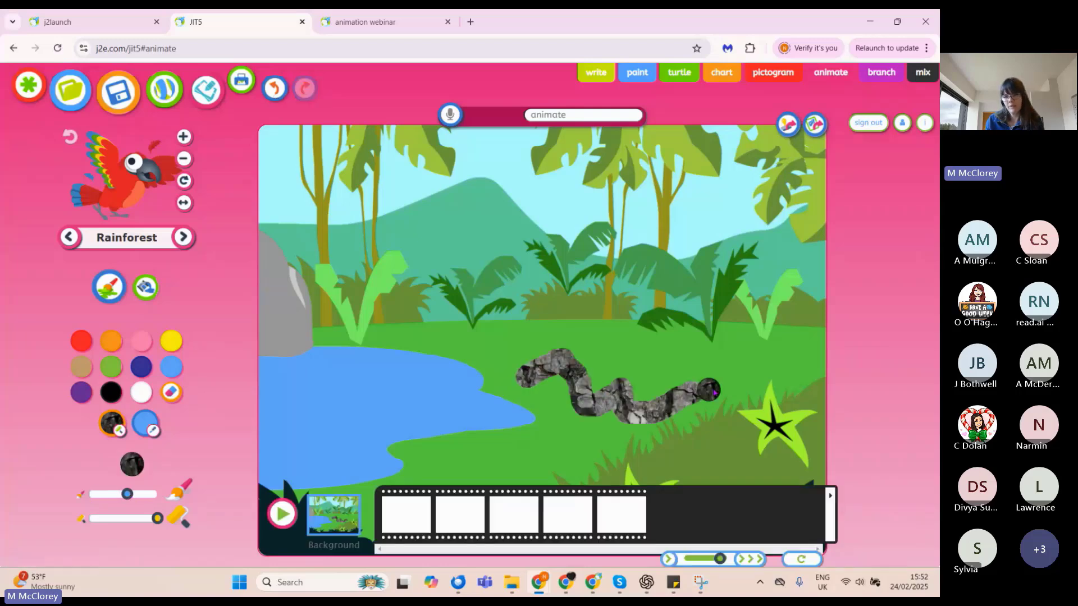
left_click(275, 90)
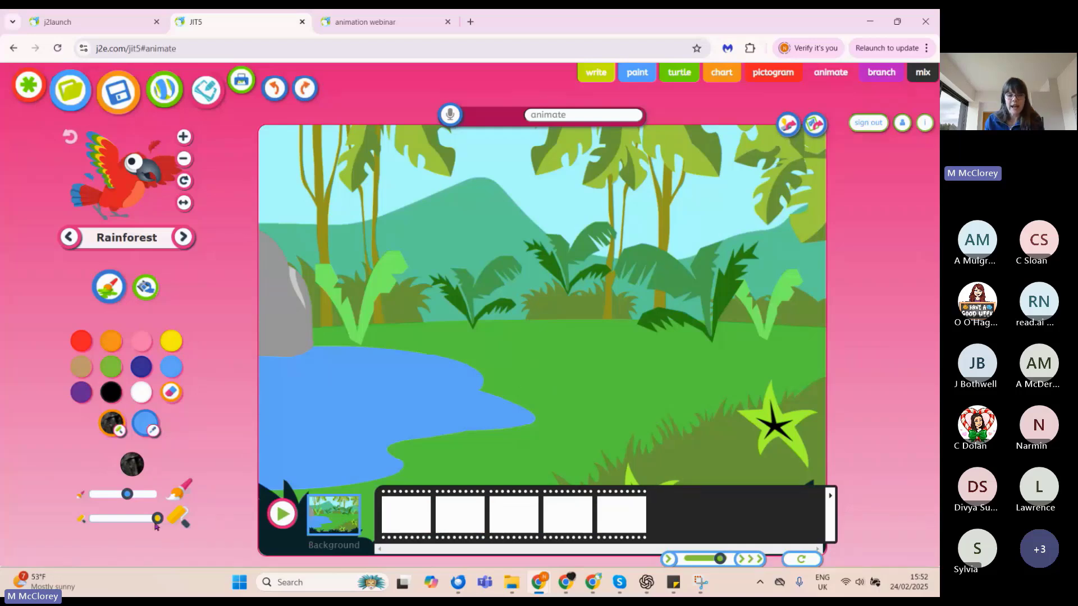
- Reduce the bark texture's scale to under half, test it with a zigzag stroke on the grass and undo the stroke
left_click_drag(157, 525, 115, 527)
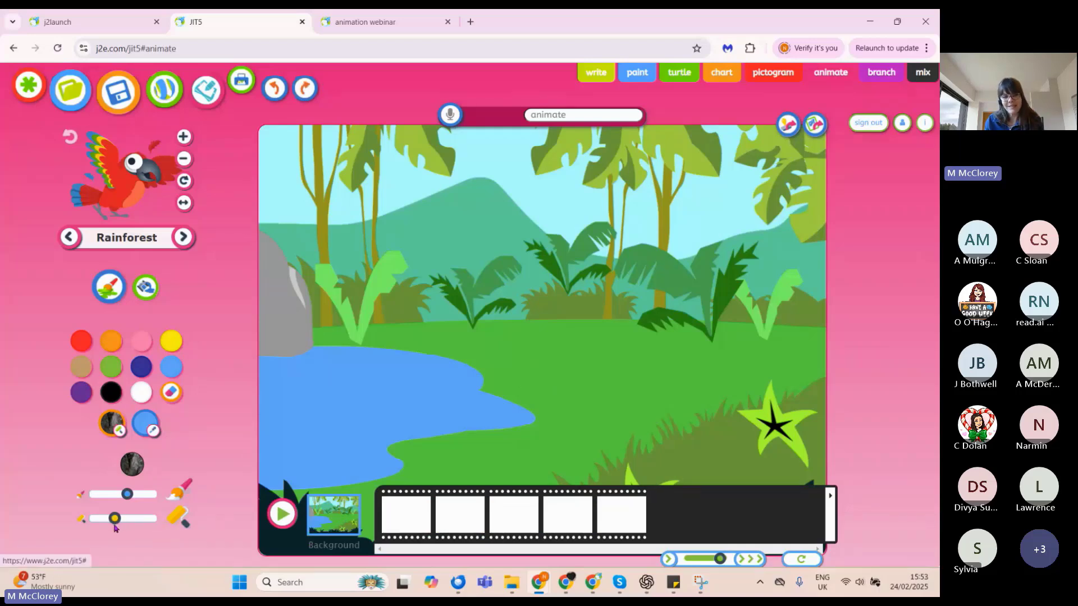
mouse_move(503, 346)
left_mouse_down()
mouse_move(611, 390)
mouse_move(642, 386)
left_mouse_up()
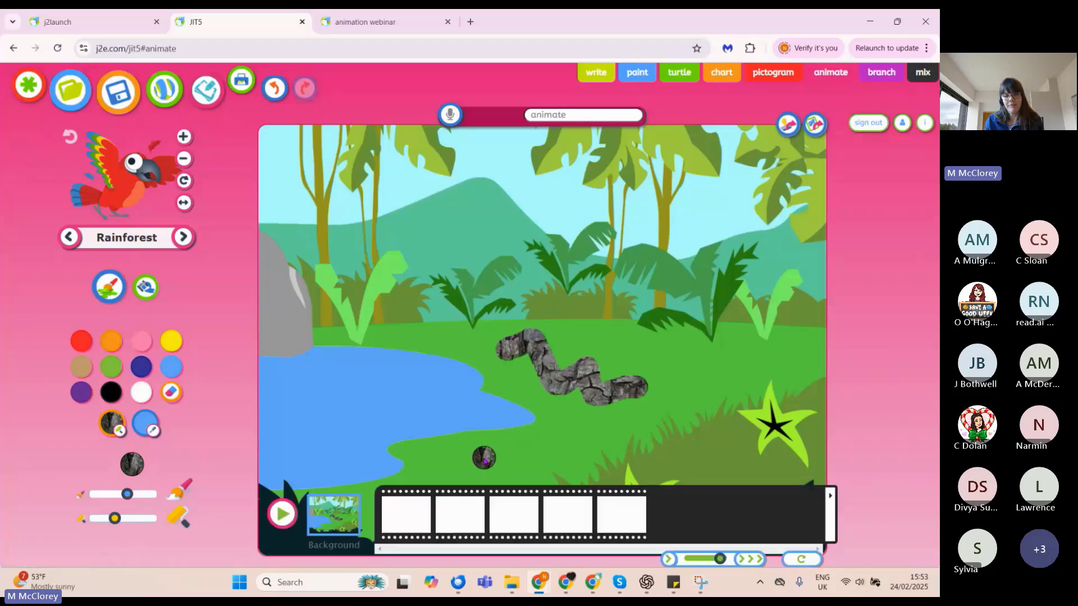
left_click(270, 90)
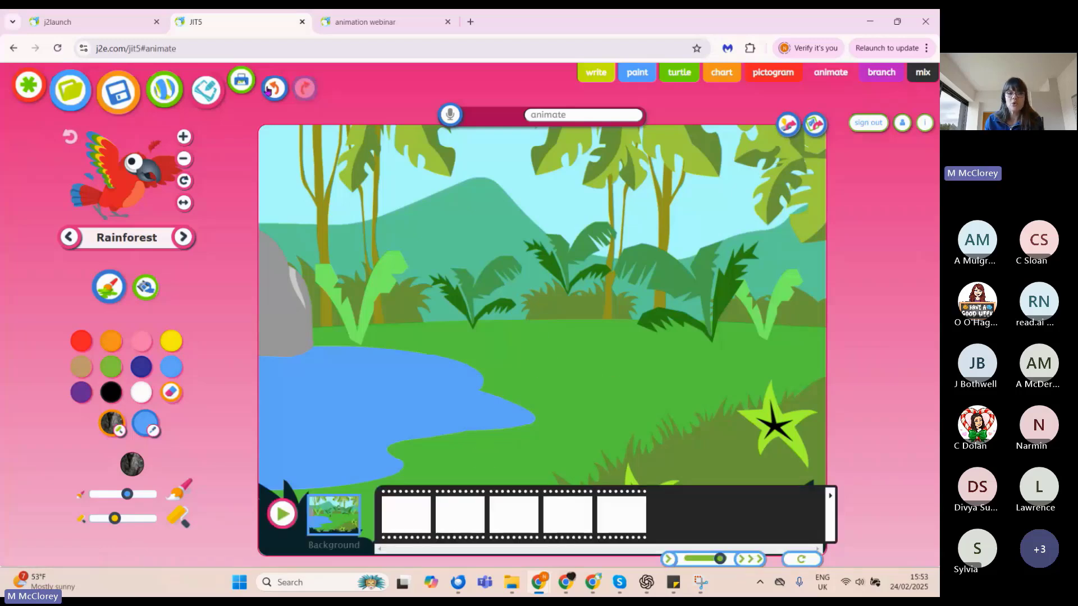
- Flood-fill the trunks of the two trees nearest the grey rock with the bark texture
left_click(145, 288)
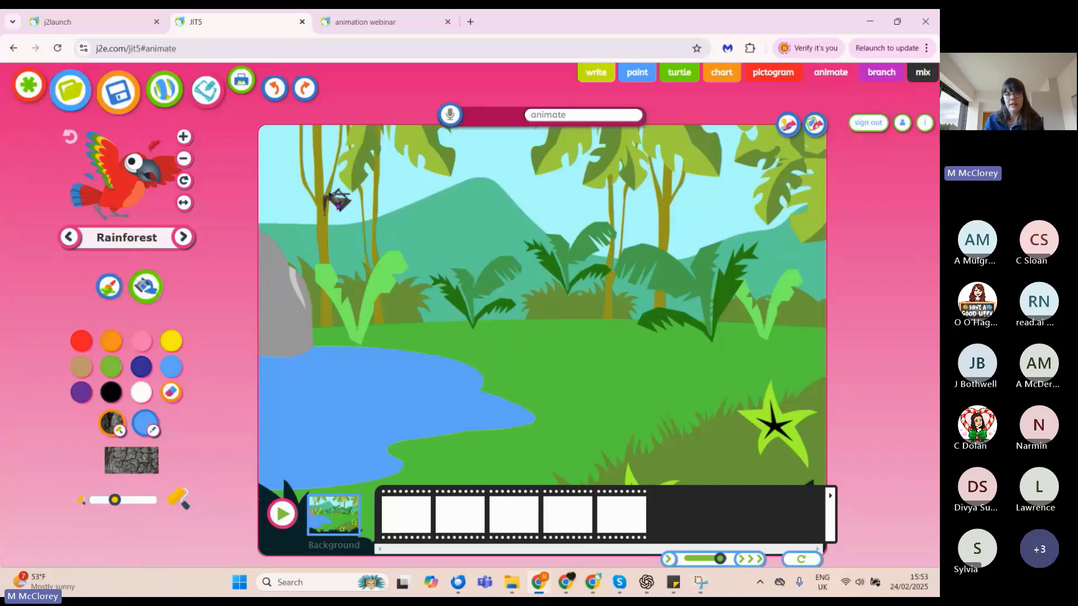
left_click(324, 203)
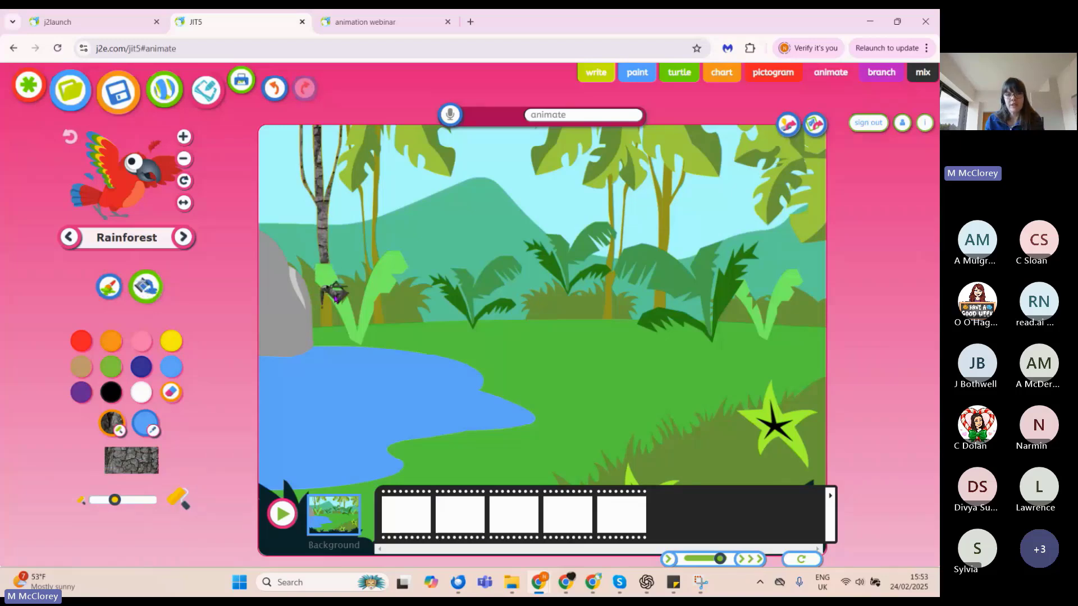
left_click(375, 311)
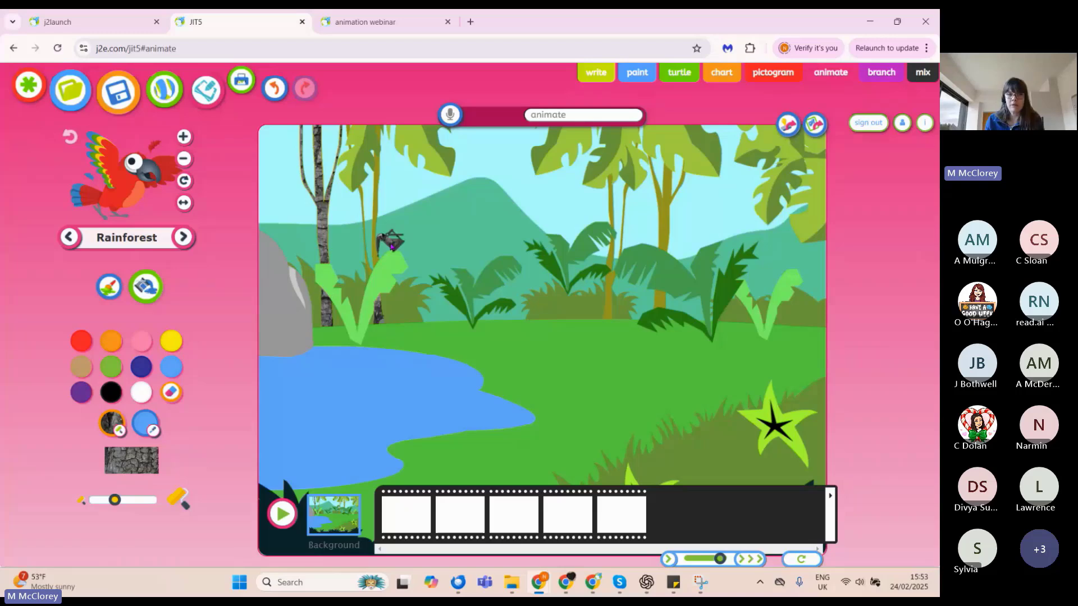
left_click(376, 254)
left_click(368, 262)
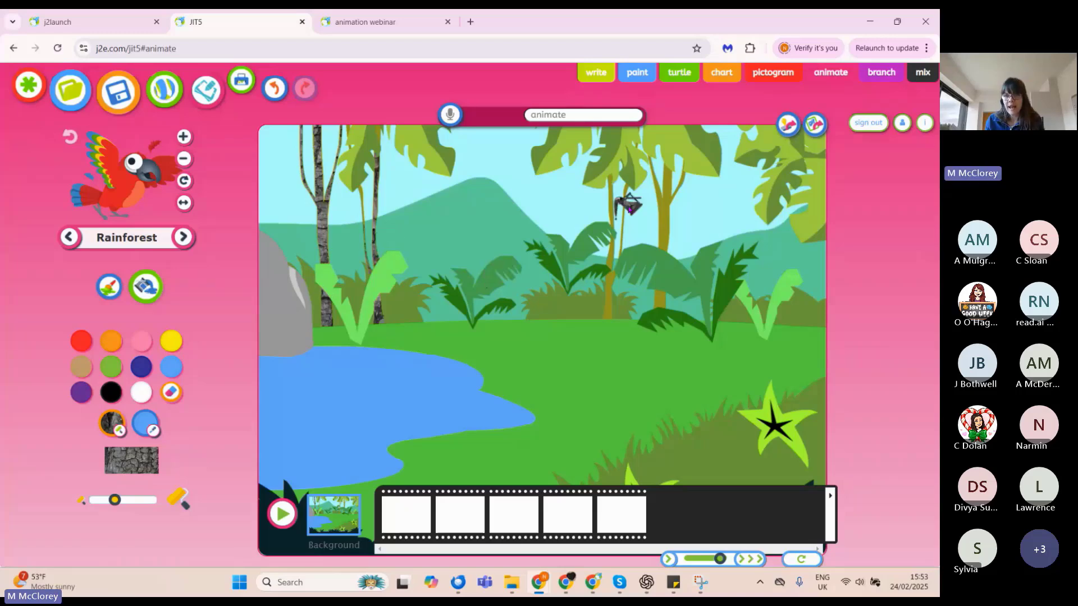
- Flood-fill the trunk sections of the trees on the far side of the mountain from the rock with the bark texture
left_click(616, 213)
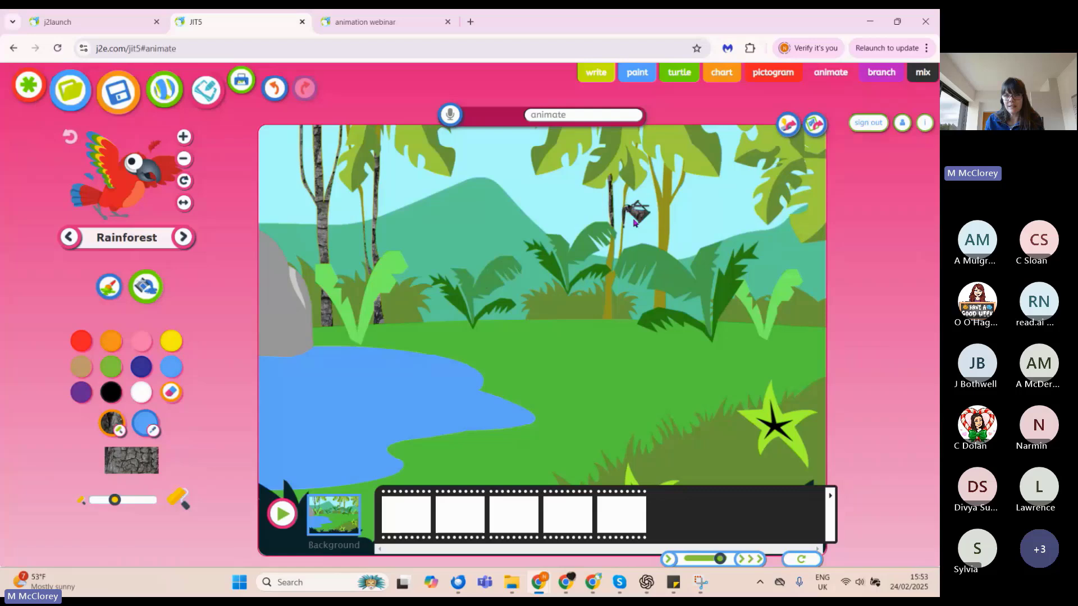
left_click(611, 283)
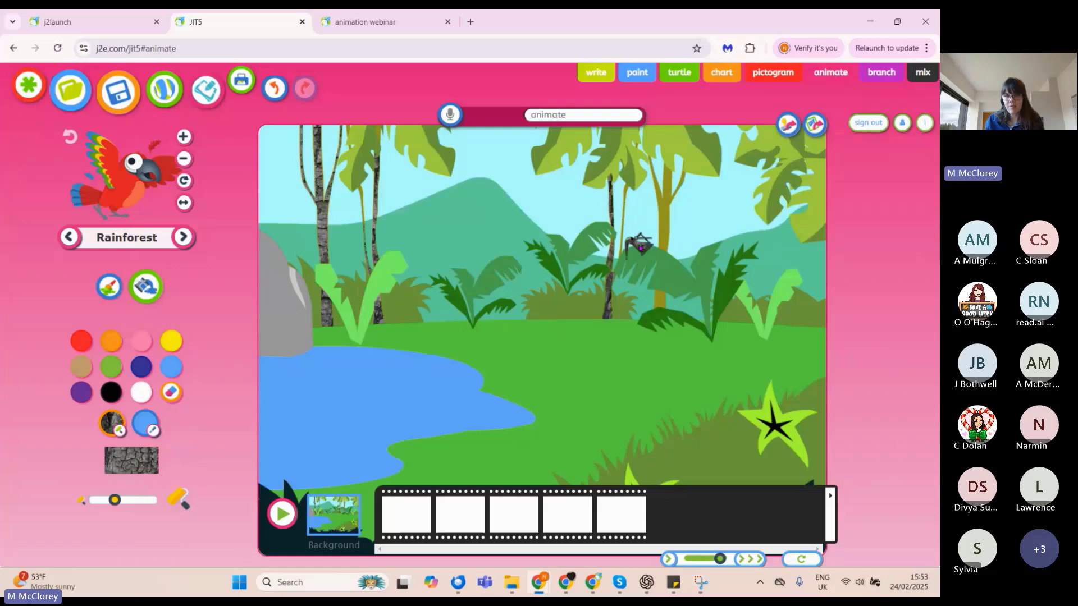
left_click(669, 214)
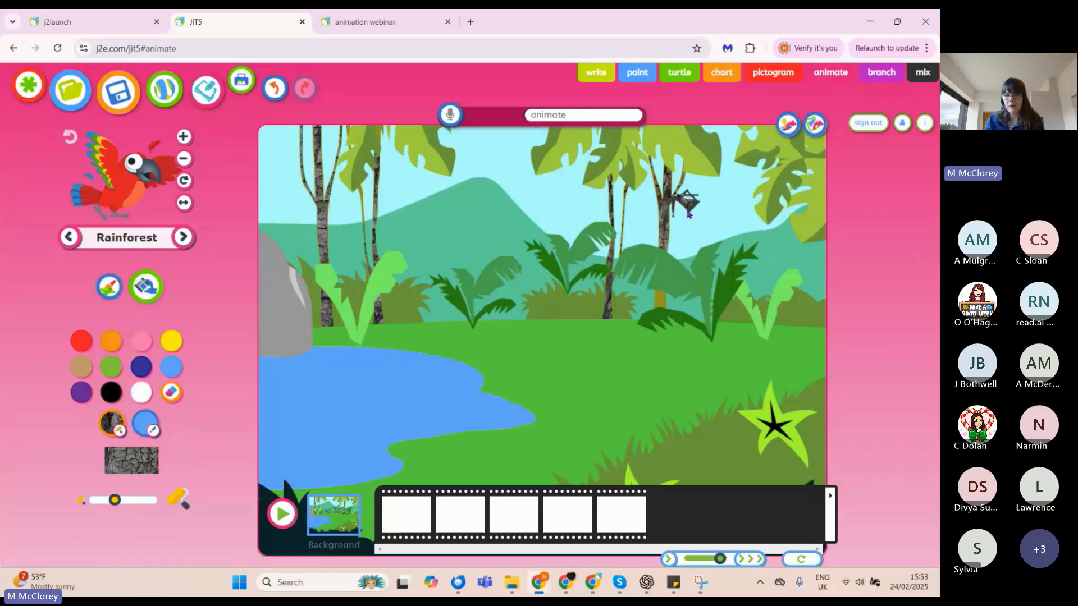
left_click(668, 296)
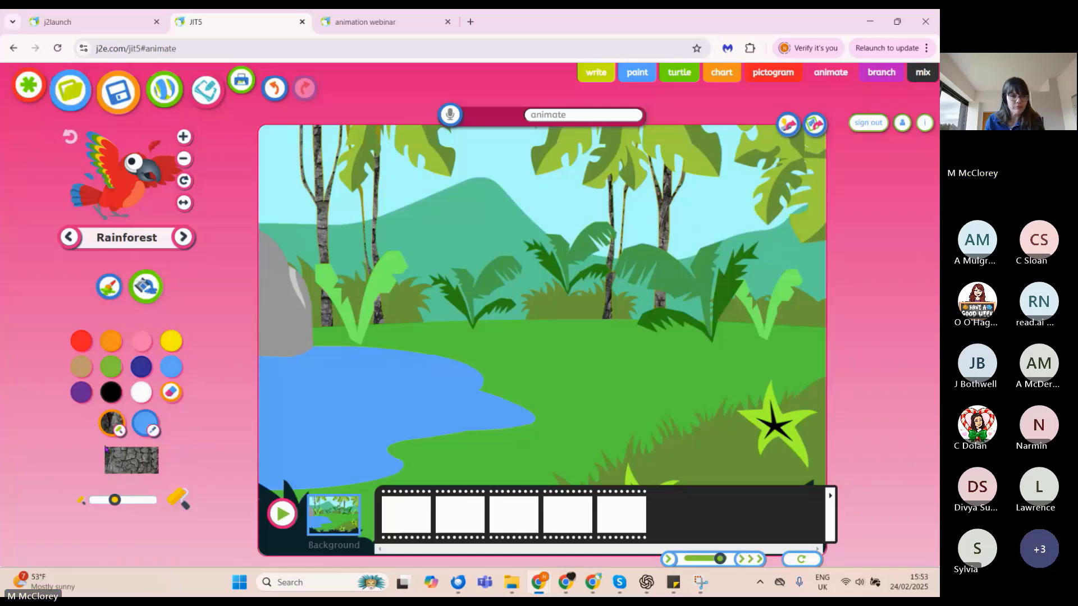
- Choose the speckled blue texture and flood-fill the pond with it
left_click(109, 452)
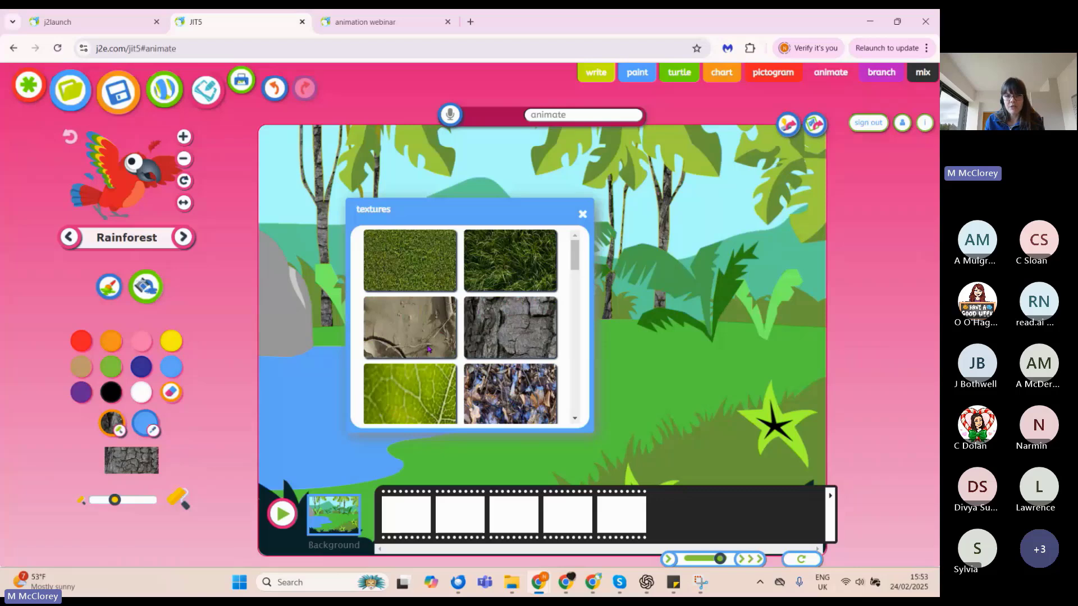
scroll(443, 327, "down", 2)
scroll(444, 327, "down", 1)
left_click(443, 327)
left_click(329, 386)
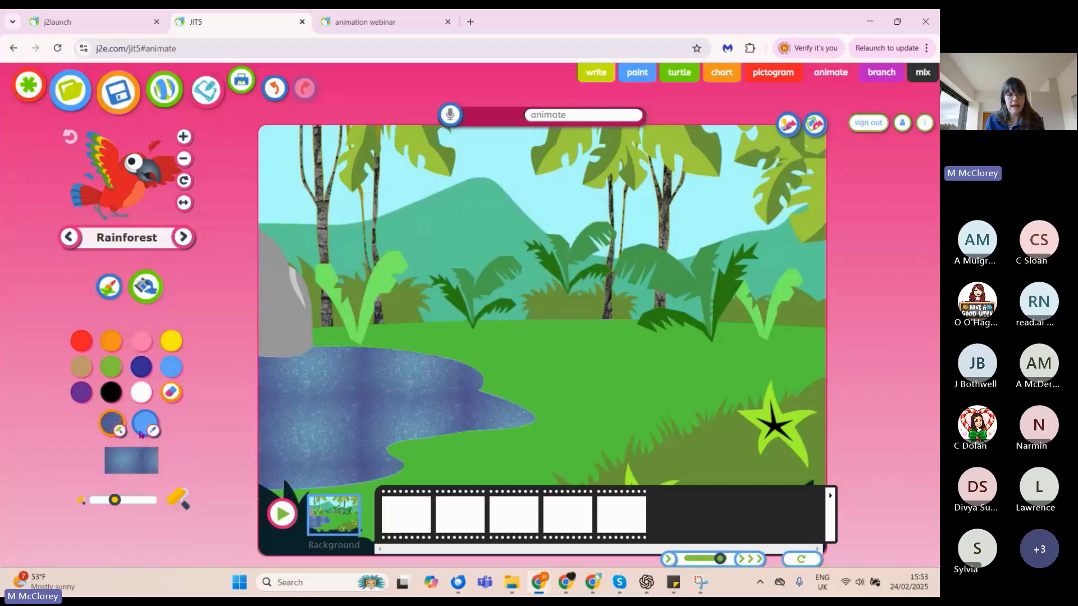
- Choose the ivy-leaf texture and fill the dark foreground grass with it, hiding the frame strip during the fill and restoring it
left_click(119, 431)
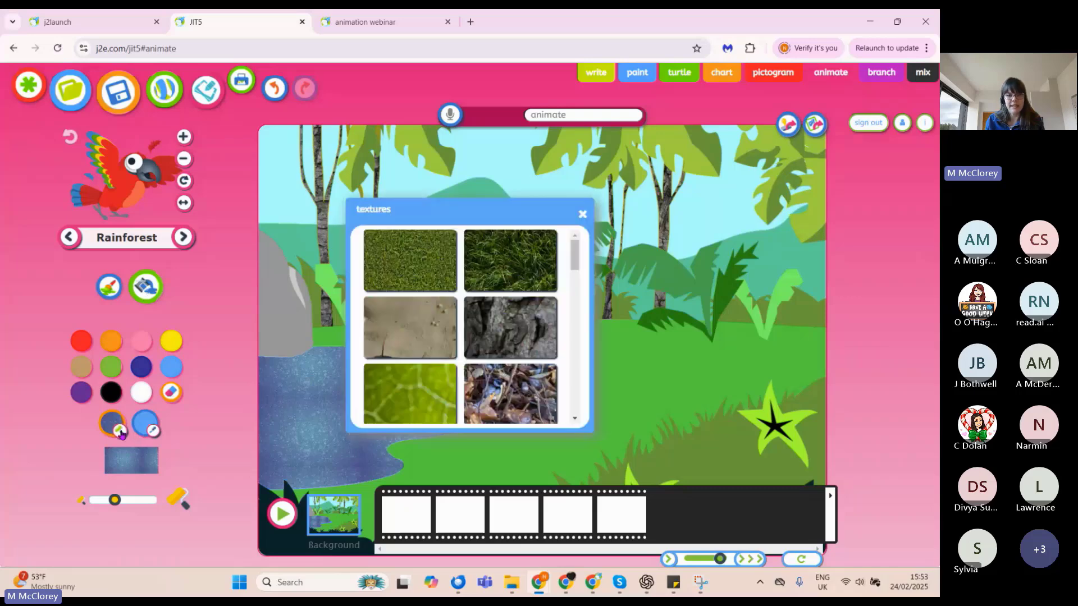
scroll(396, 329, "down", 2)
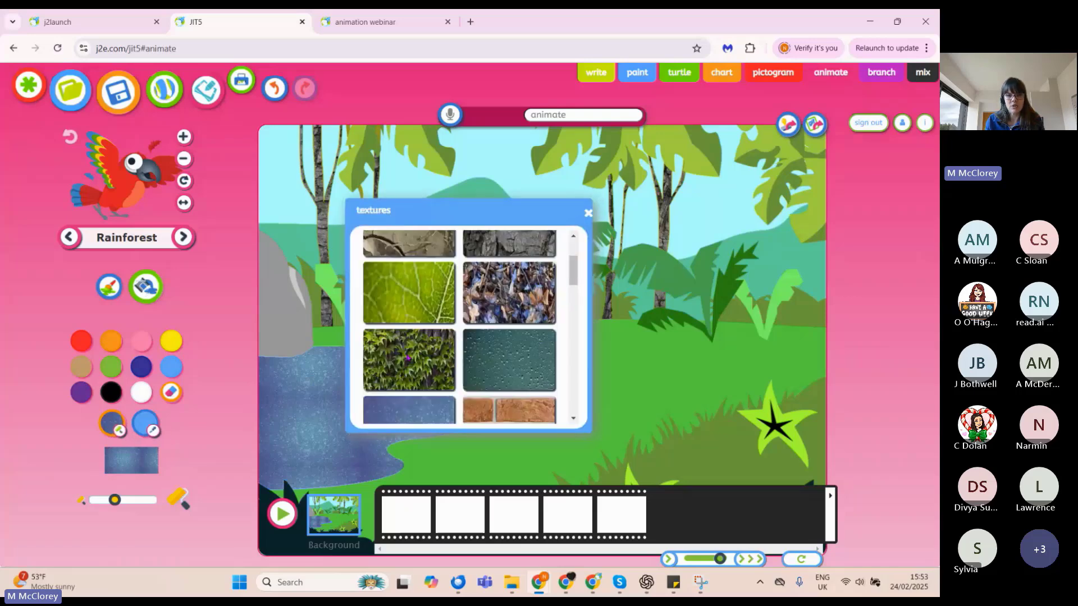
left_click(410, 393)
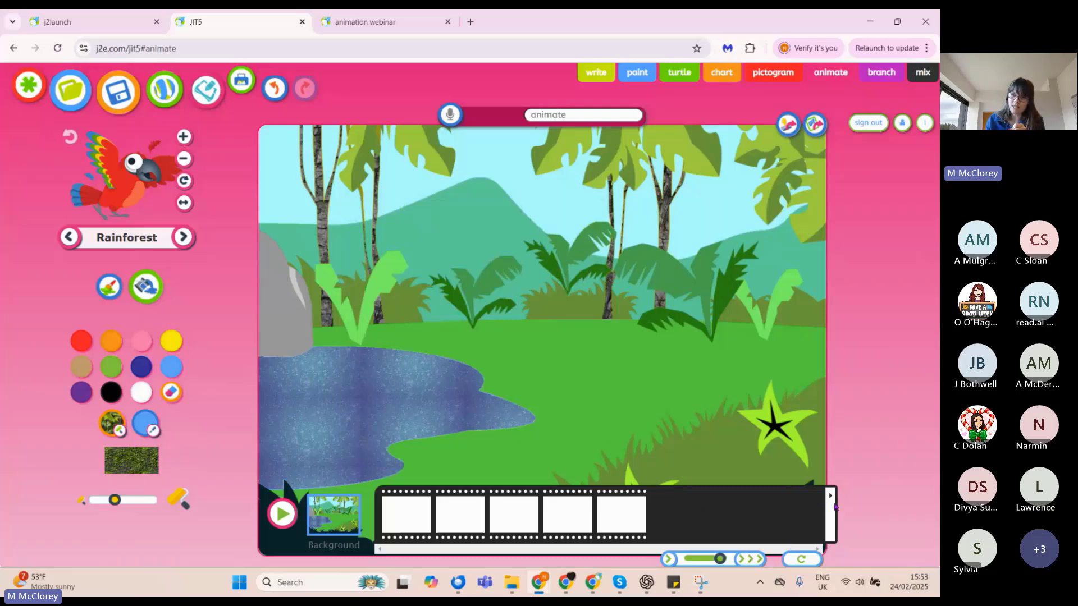
left_click(834, 505)
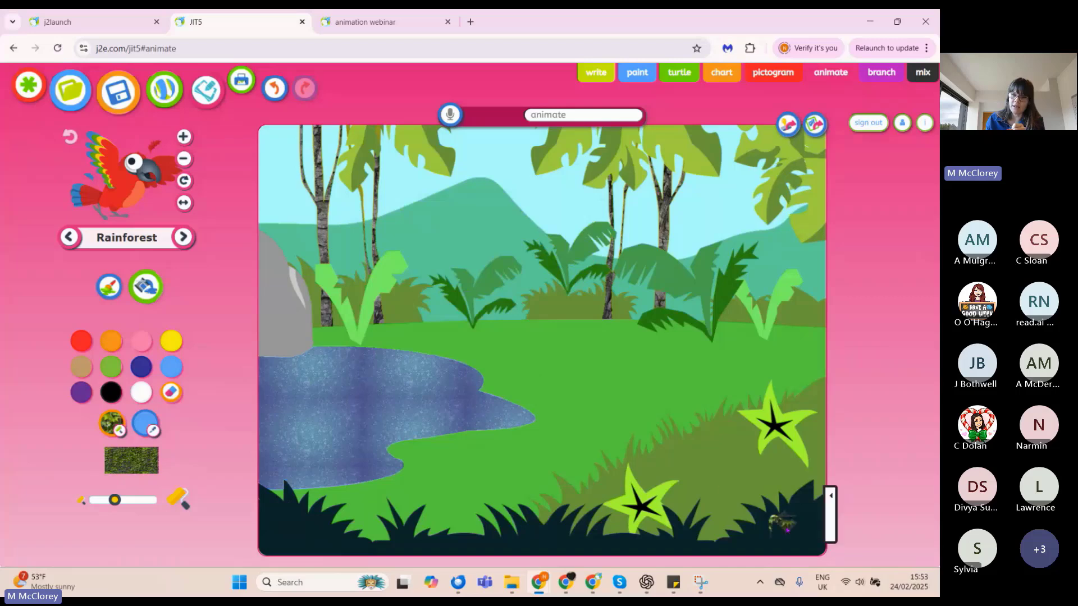
left_click(788, 530)
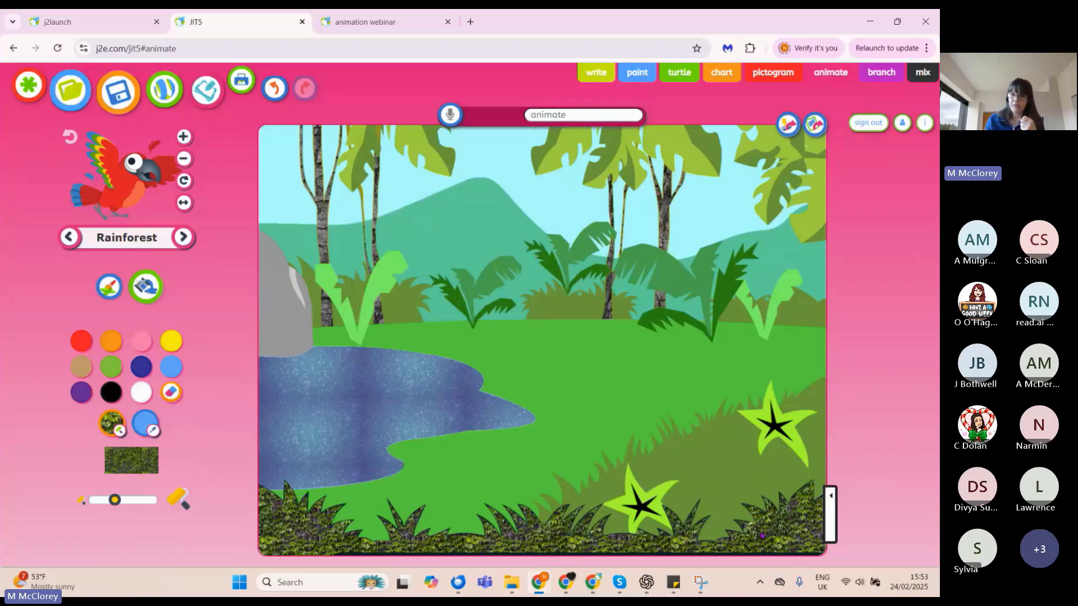
left_click(831, 500)
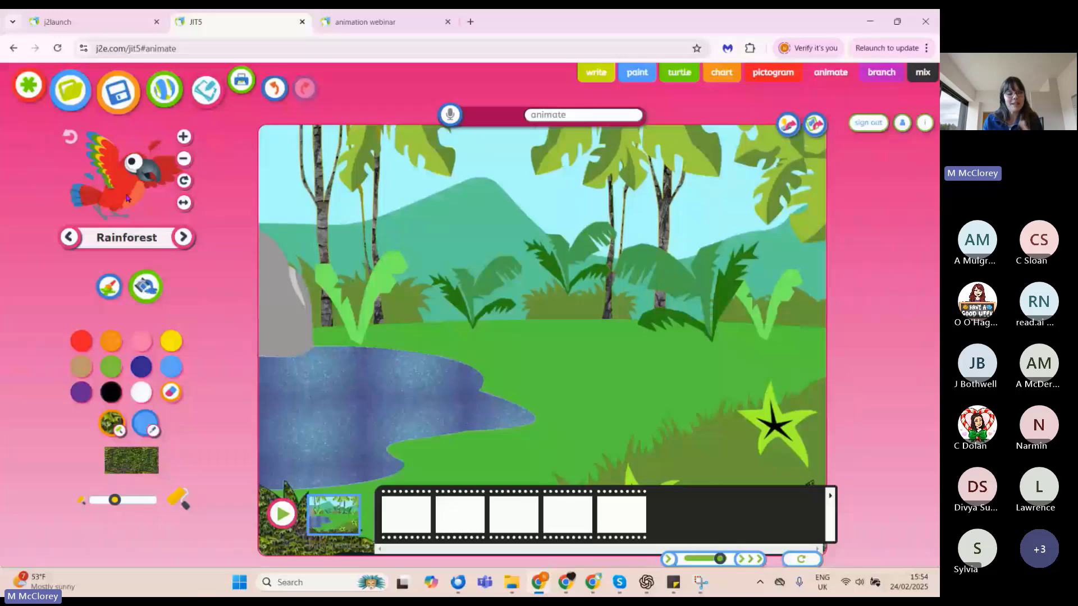
- Look through the Rainforest stamps and the full list of stamp categories
left_click(125, 174)
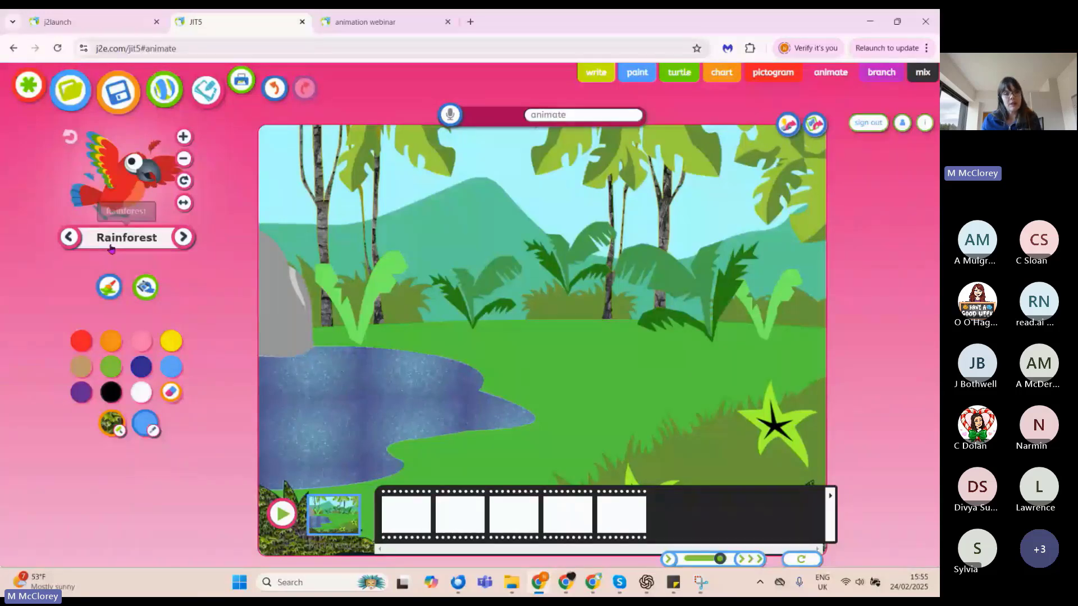
left_click(70, 240)
left_click(70, 240)
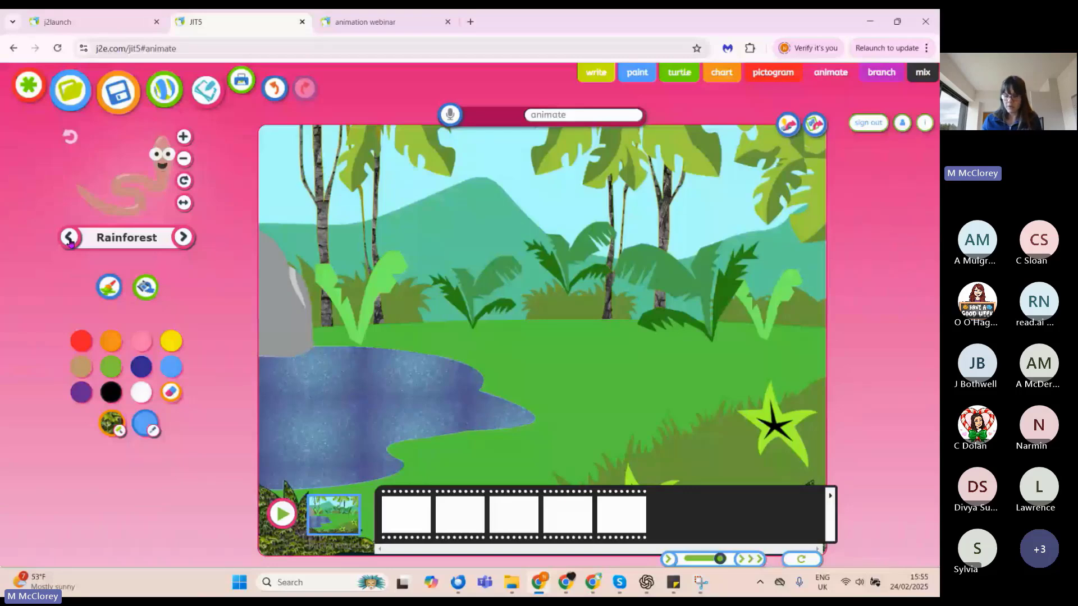
left_click(70, 240)
left_click(69, 240)
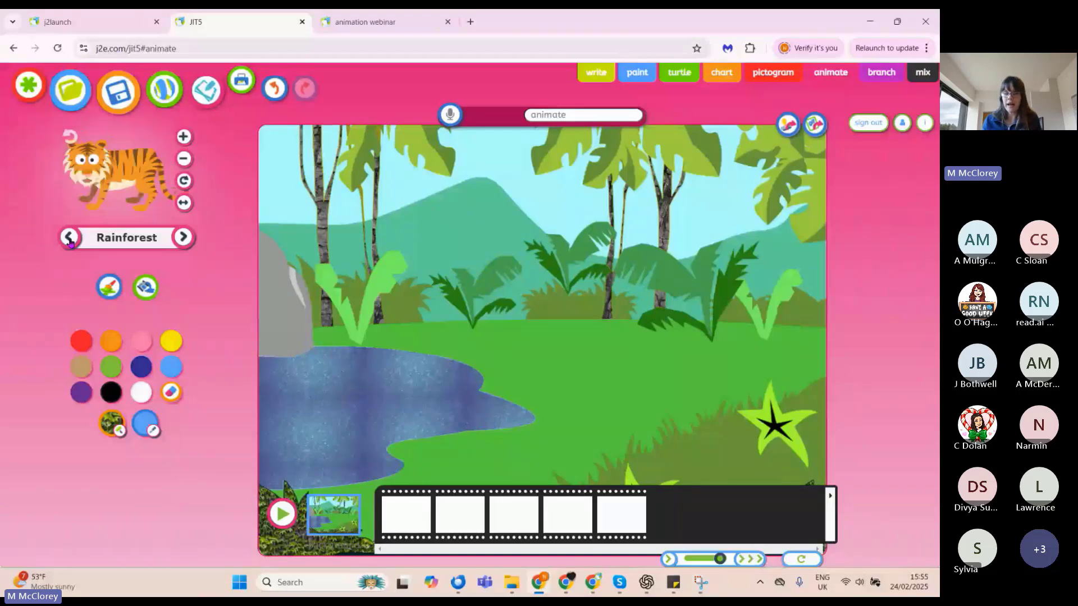
left_click(185, 239)
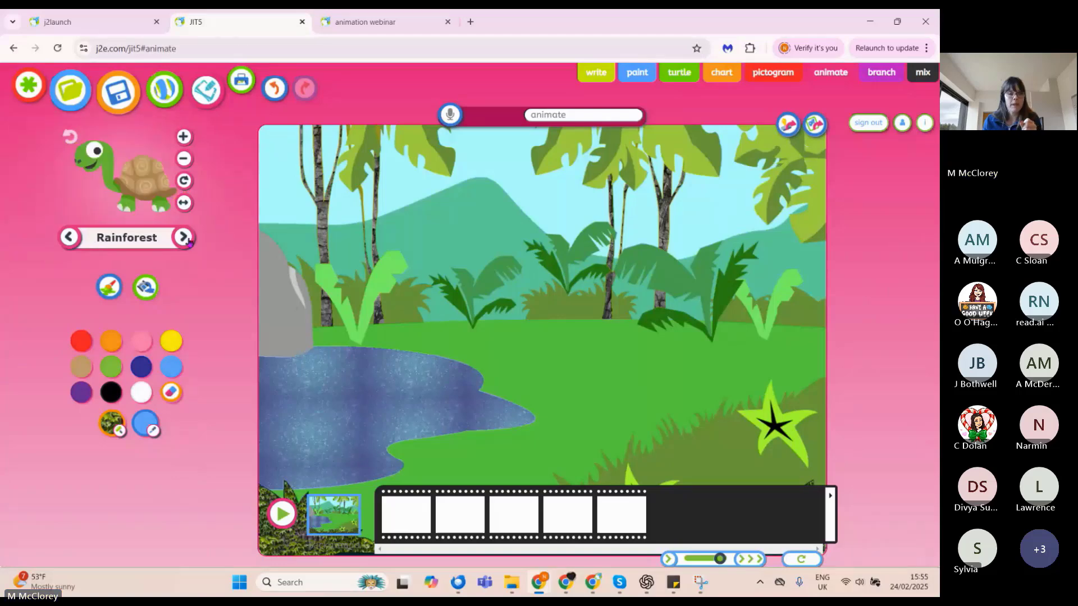
left_click(115, 243)
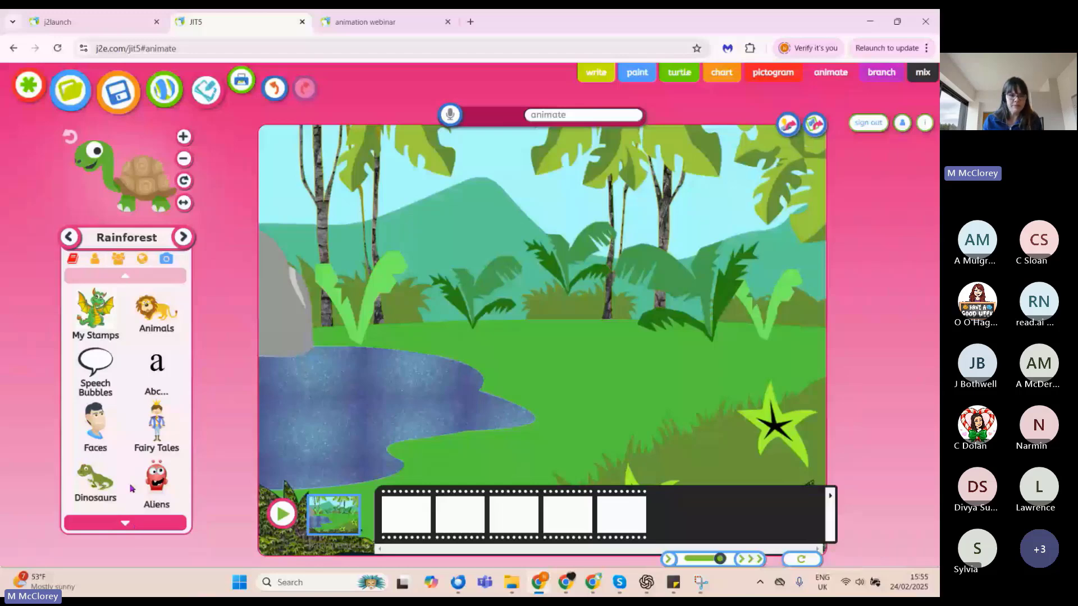
left_click(119, 522)
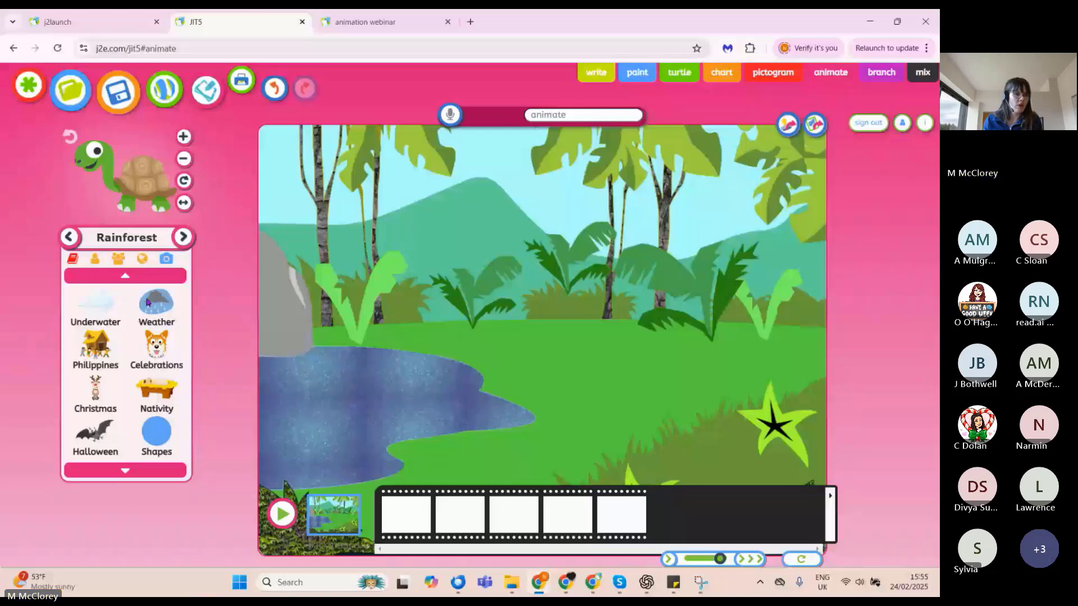
left_click(125, 471)
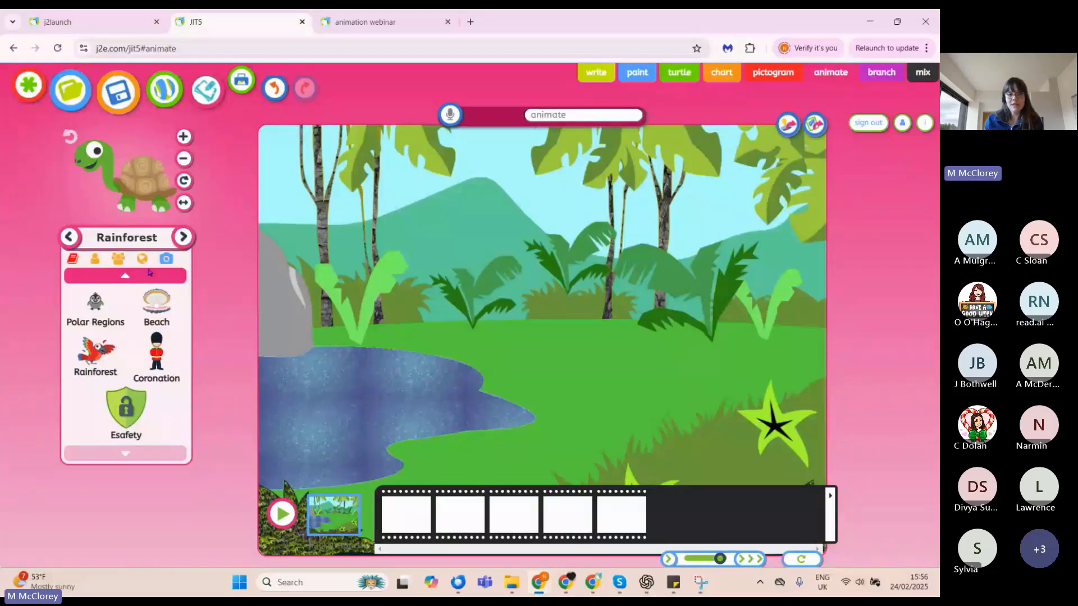
left_click(159, 251)
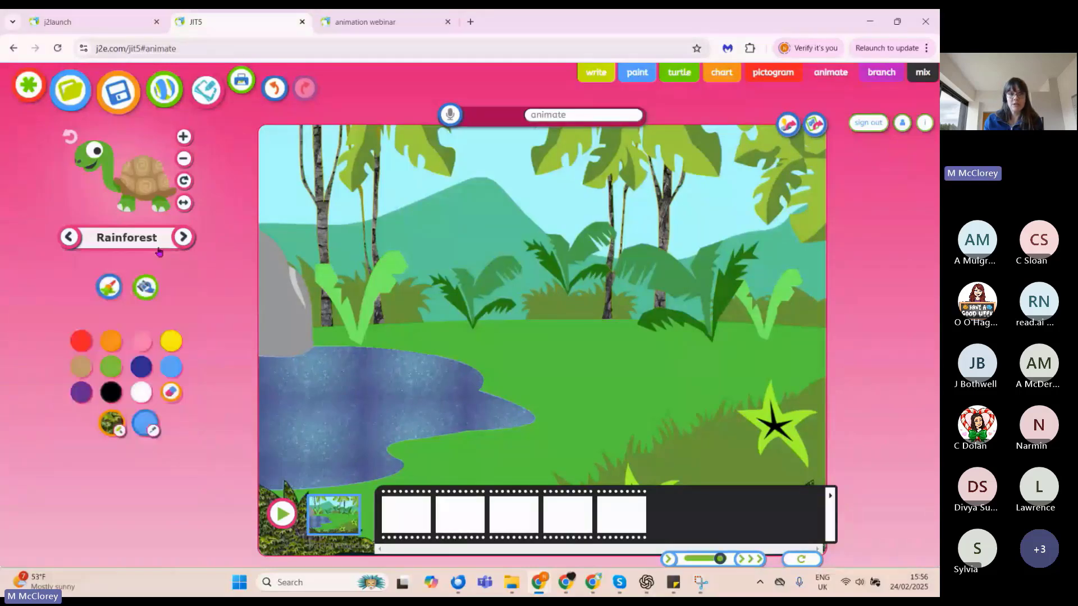
- Choose the sloth stamp from the Rainforest set, reduce its size and place it hanging in the treetops above the grey rock
left_click(70, 238)
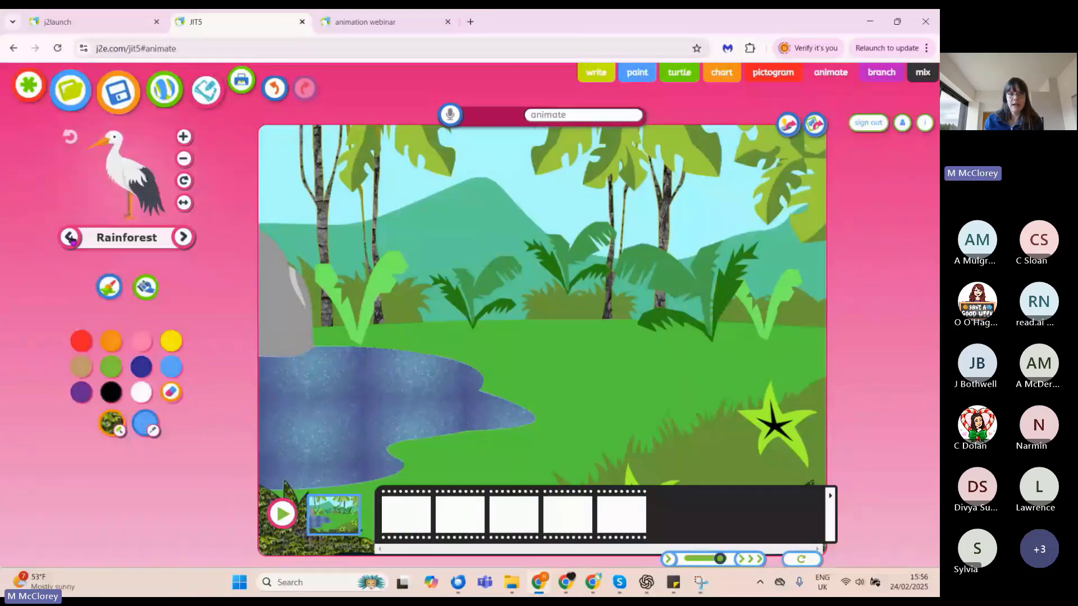
left_click(193, 238)
left_click(182, 238)
left_click(182, 238)
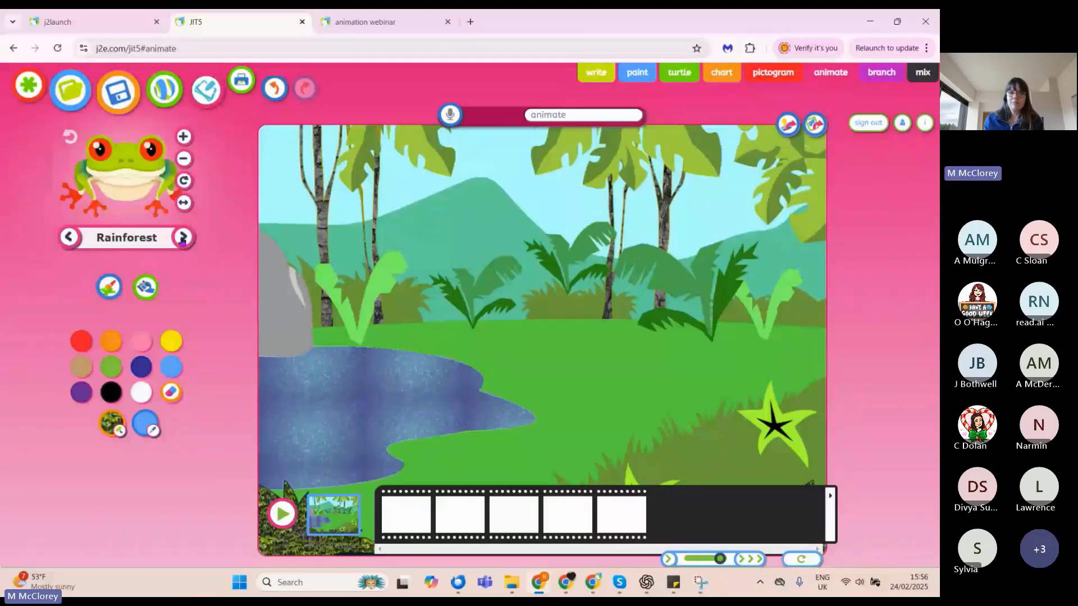
left_click(183, 238)
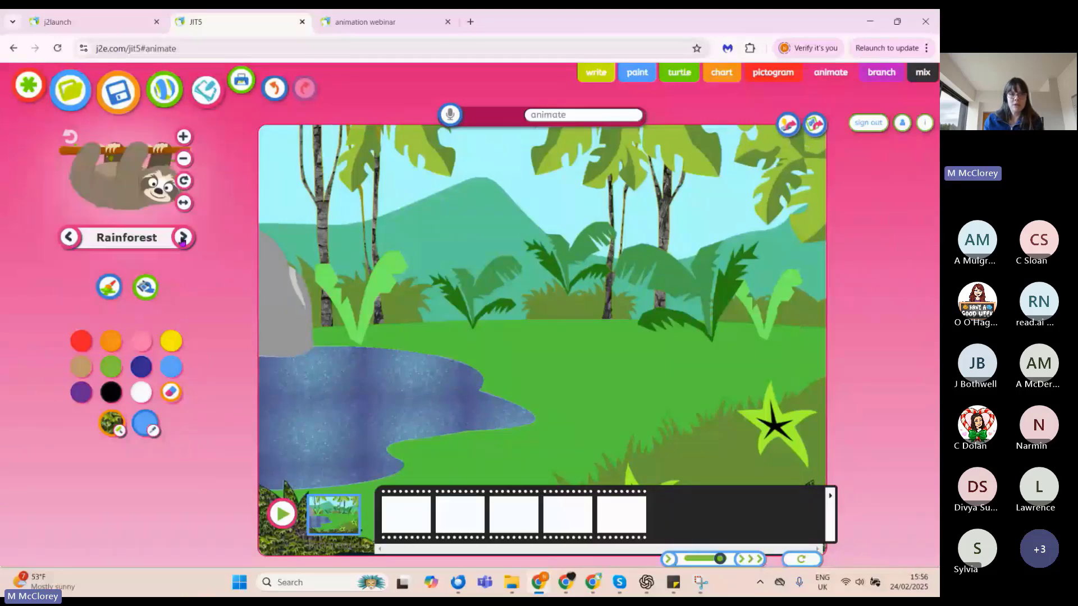
left_click(185, 160)
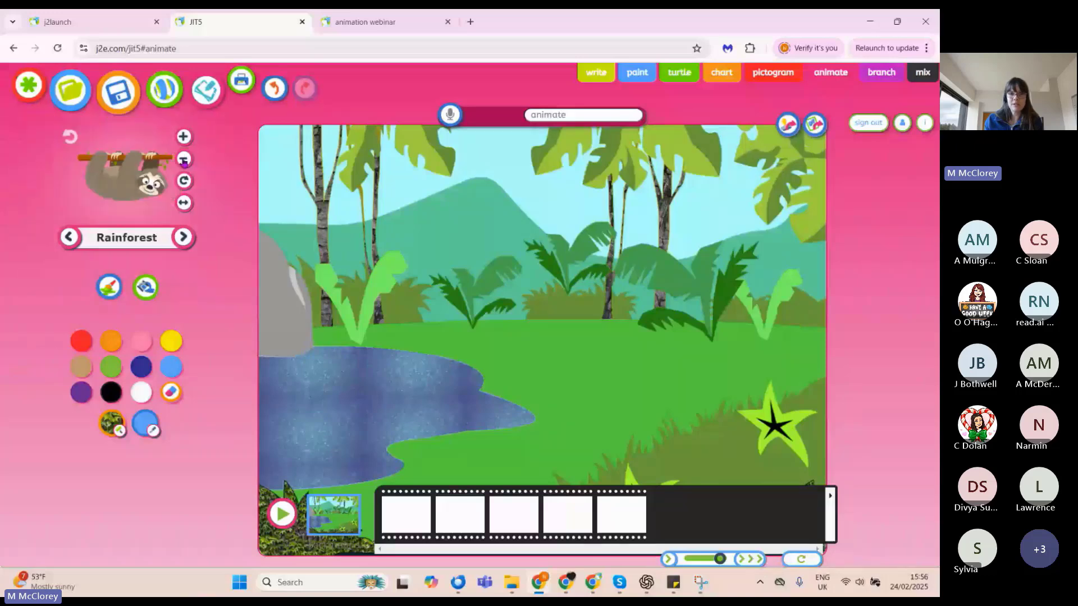
left_click(347, 172)
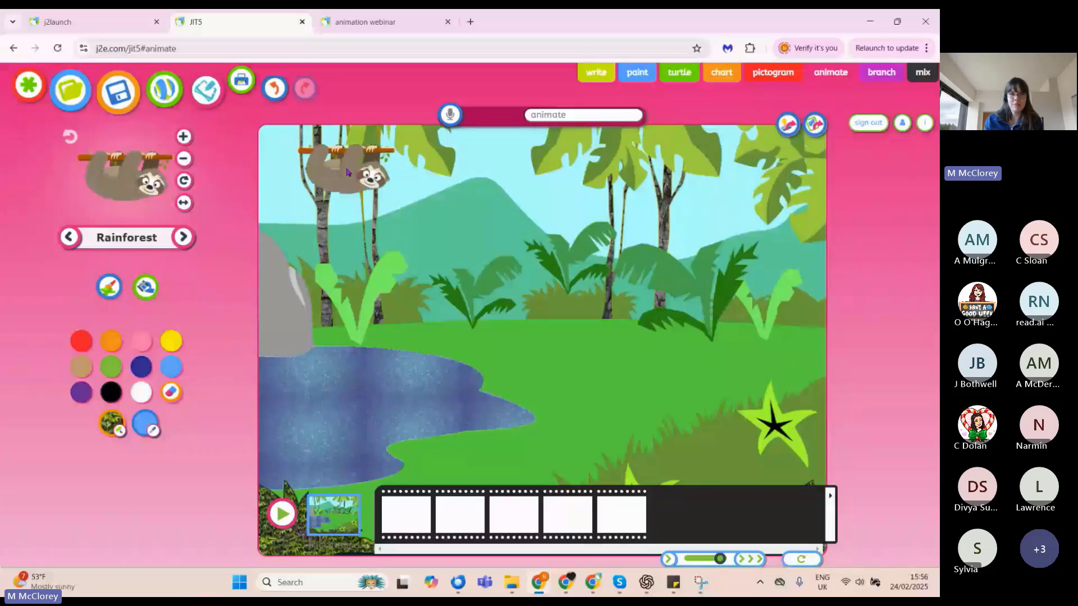
left_click_drag(347, 172, 340, 151)
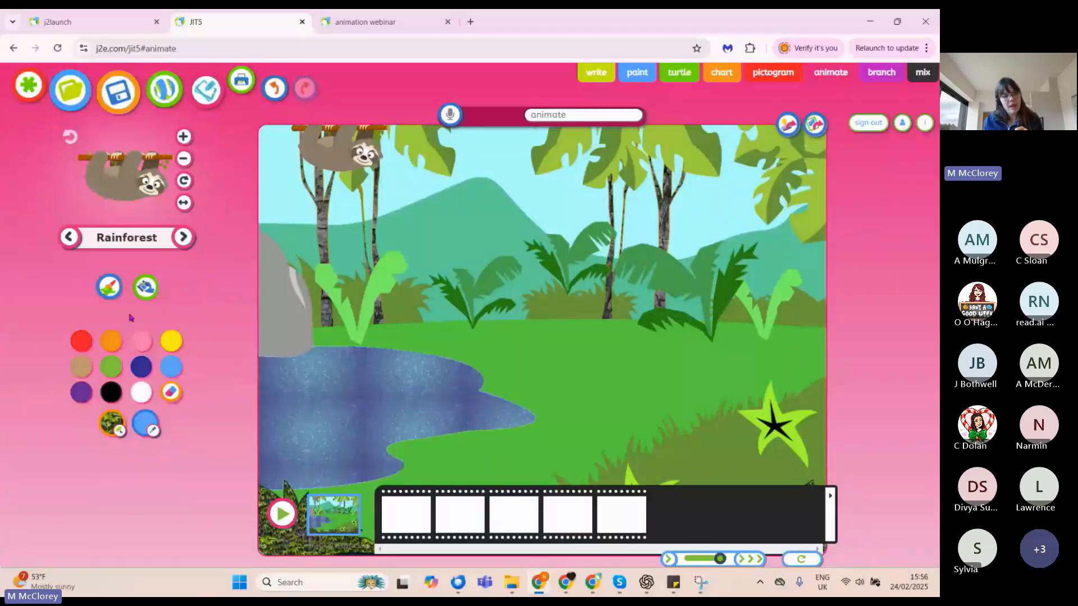
- Choose the red-eyed tree frog stamp, shrink it to the smallest size and place it beside the rock at the pond's edge
left_click(77, 238)
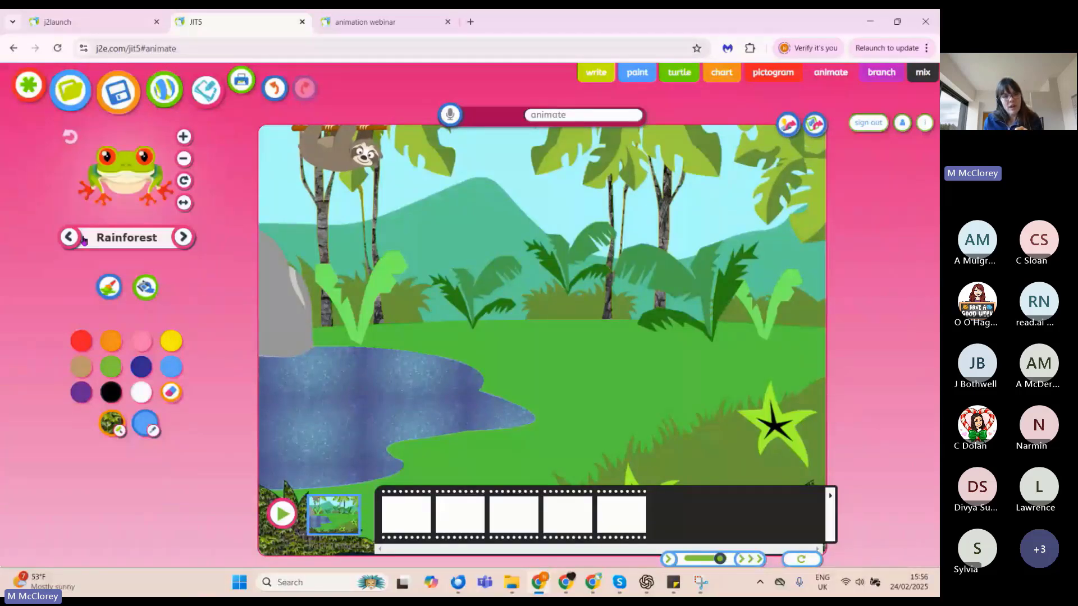
left_click(184, 161)
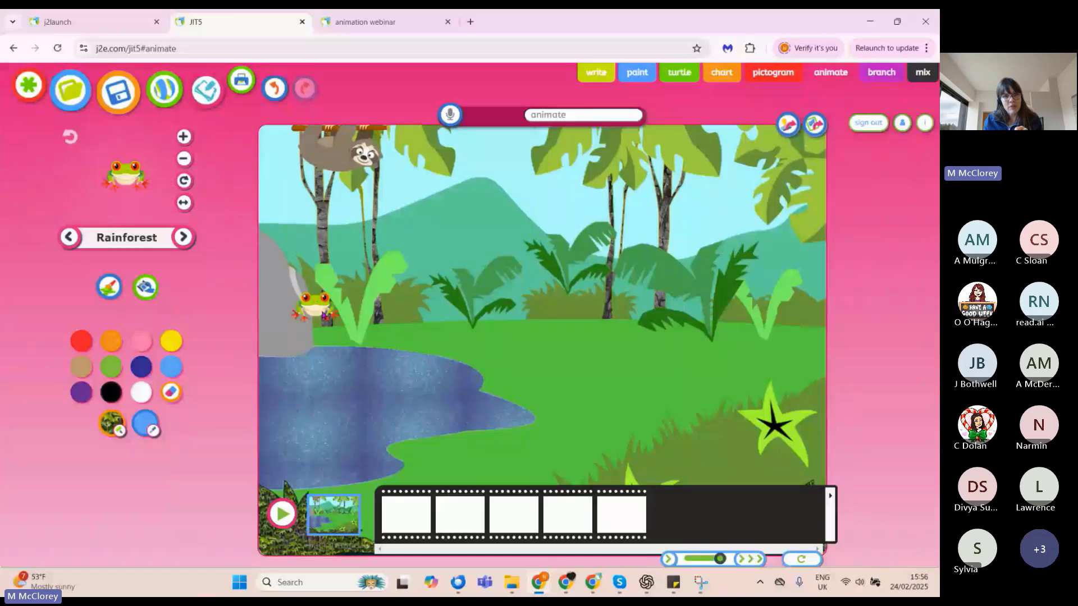
left_click(186, 159)
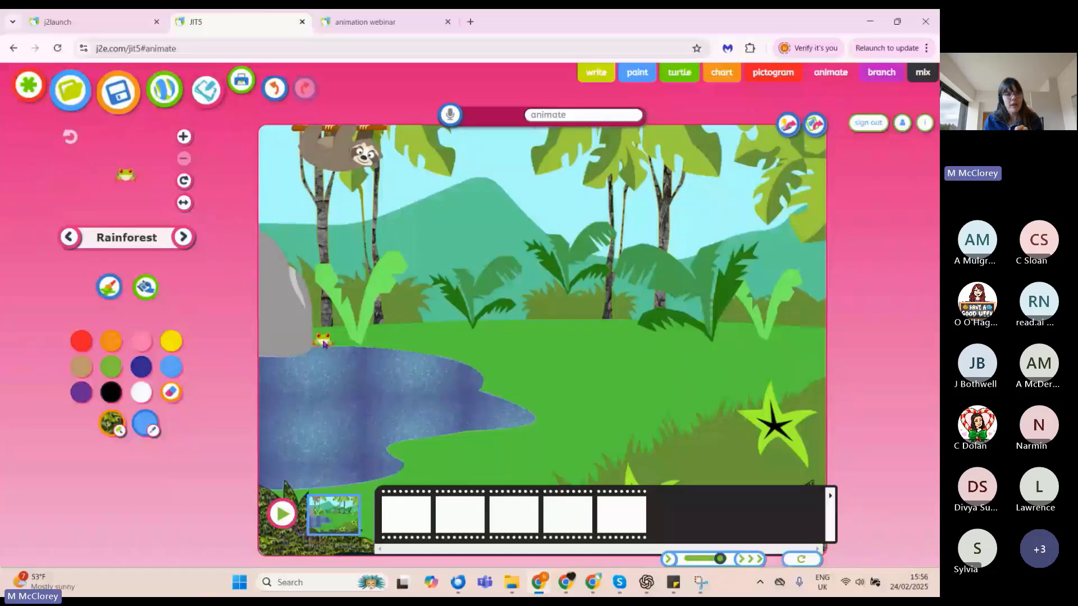
left_click(331, 340)
- Reset the stamp size, choose the orange bird-of-paradise flower and place it among the plants behind the pond
left_click(71, 240)
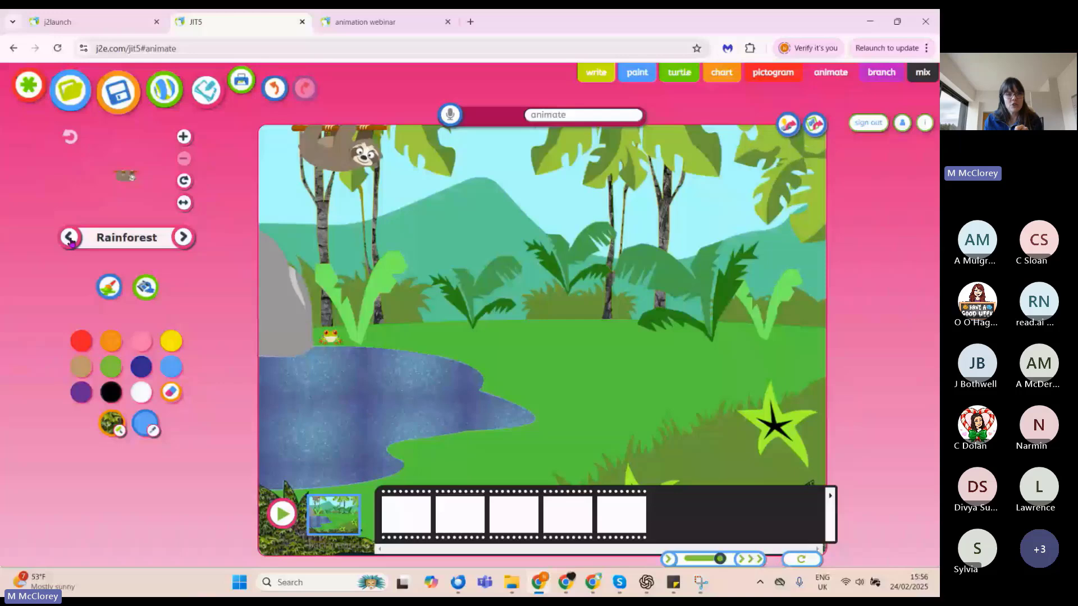
left_click(70, 240)
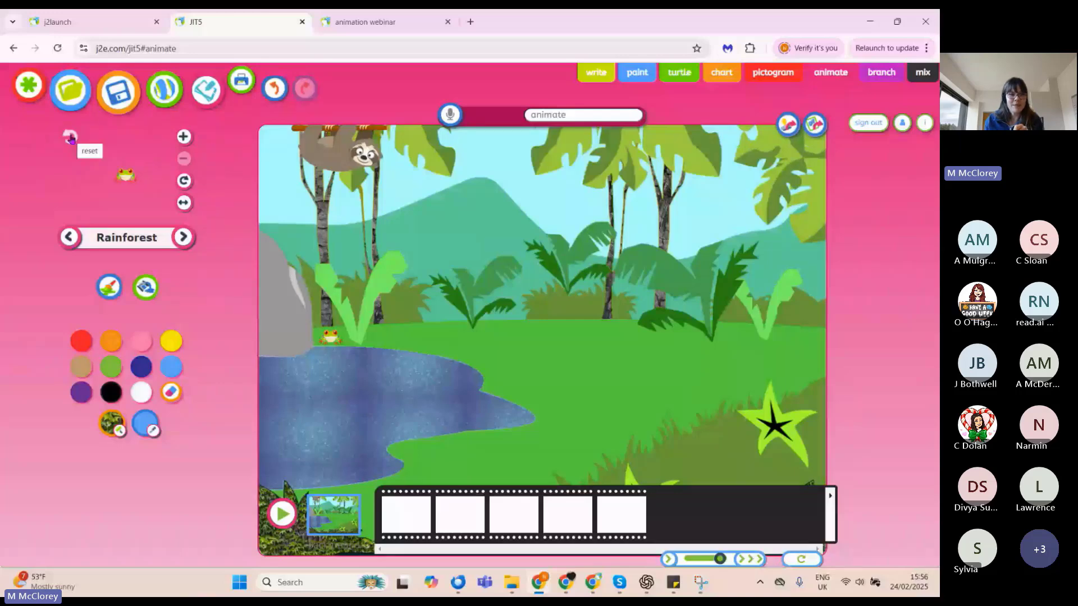
left_click(69, 238)
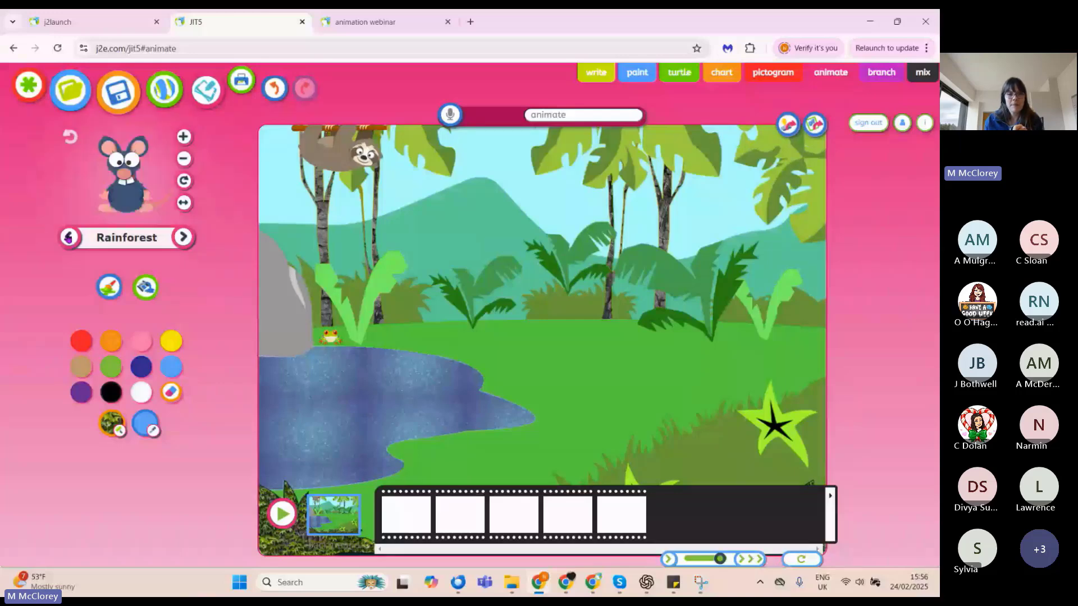
left_click(69, 239)
left_click(68, 238)
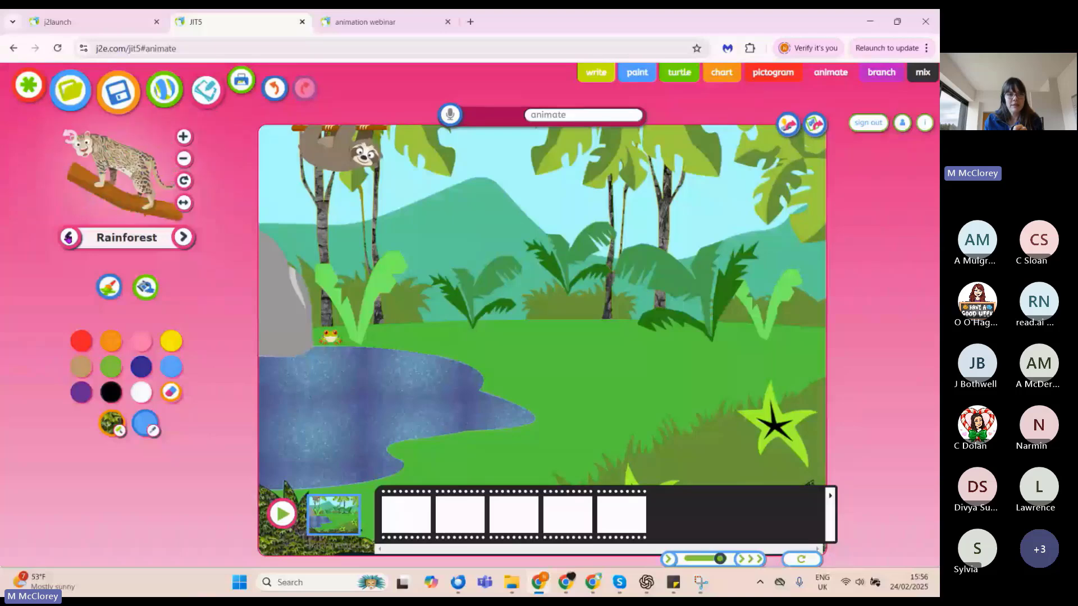
left_click(68, 238)
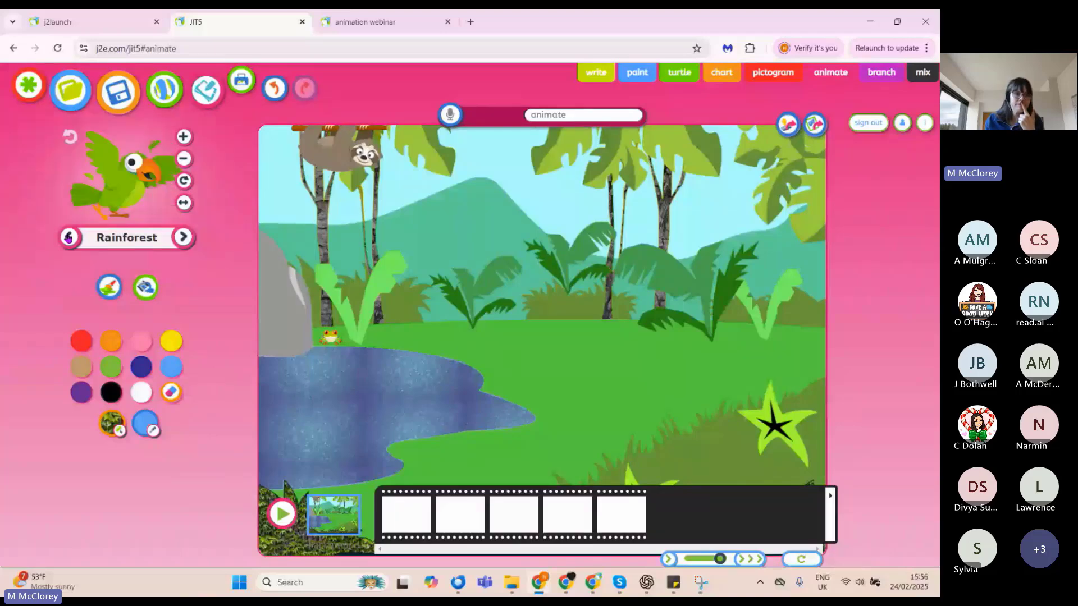
left_click(69, 238)
left_click(68, 239)
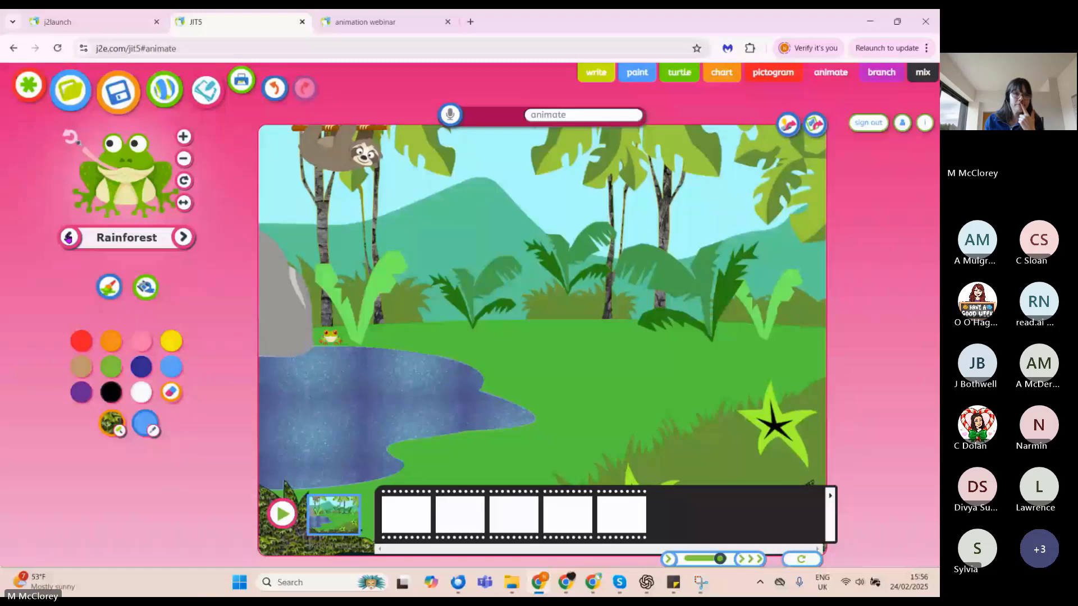
left_click(68, 238)
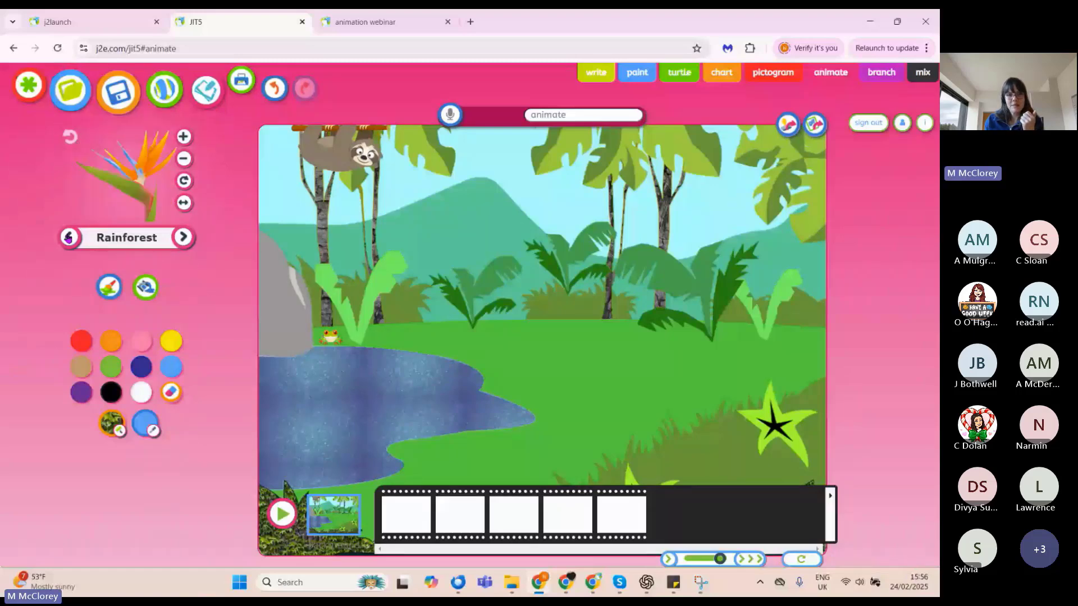
left_click(444, 290)
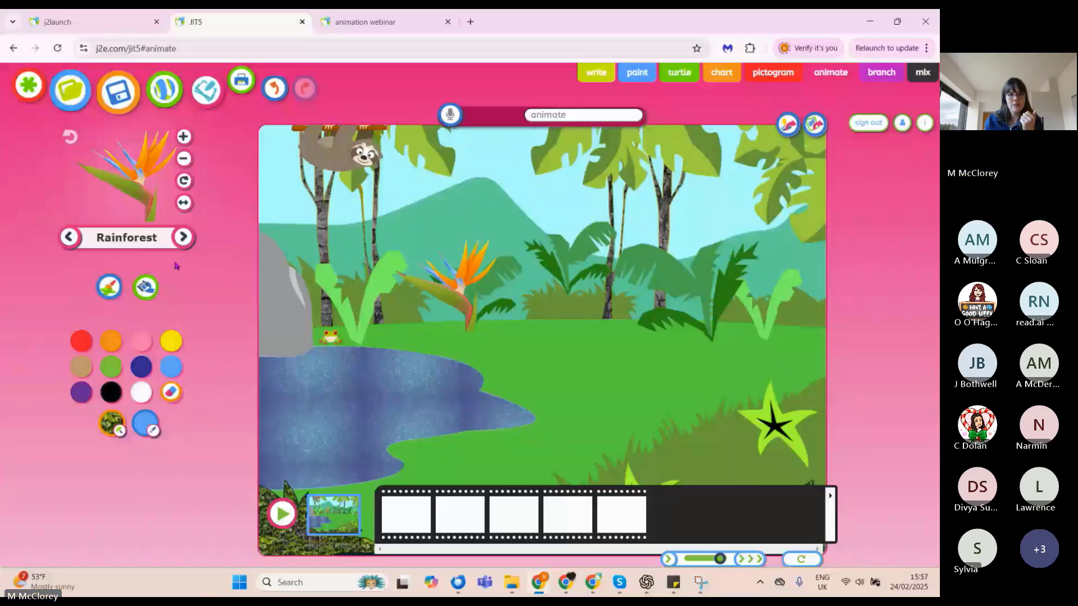
- Place a reduced bush-baby-like animal stamp high on a thin tree trunk and the red parrot at the pond's near shore
left_click(70, 237)
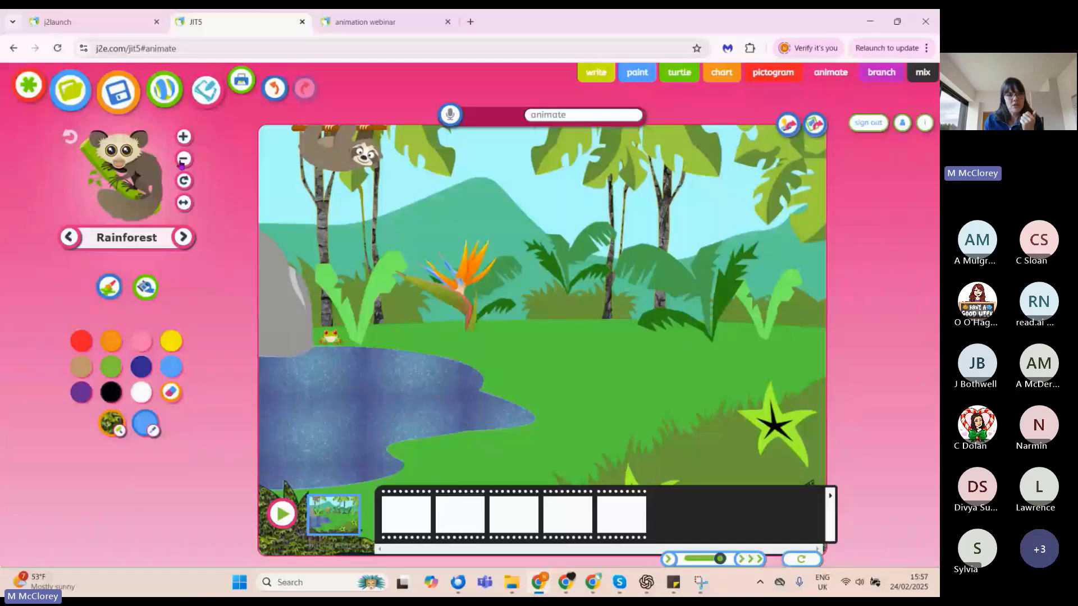
left_click(72, 238)
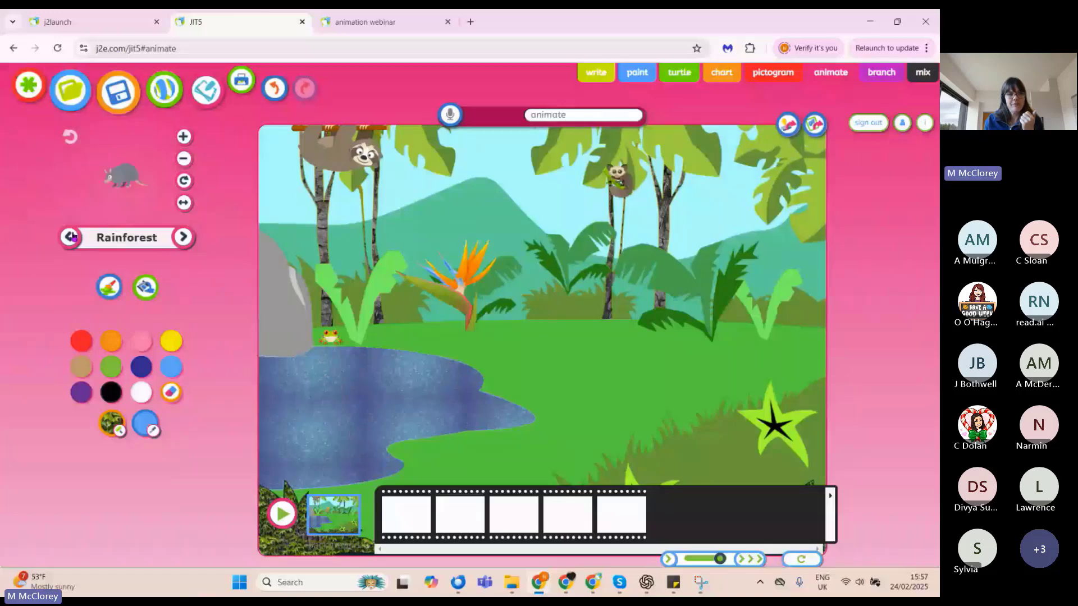
left_click(72, 237)
left_click(544, 408)
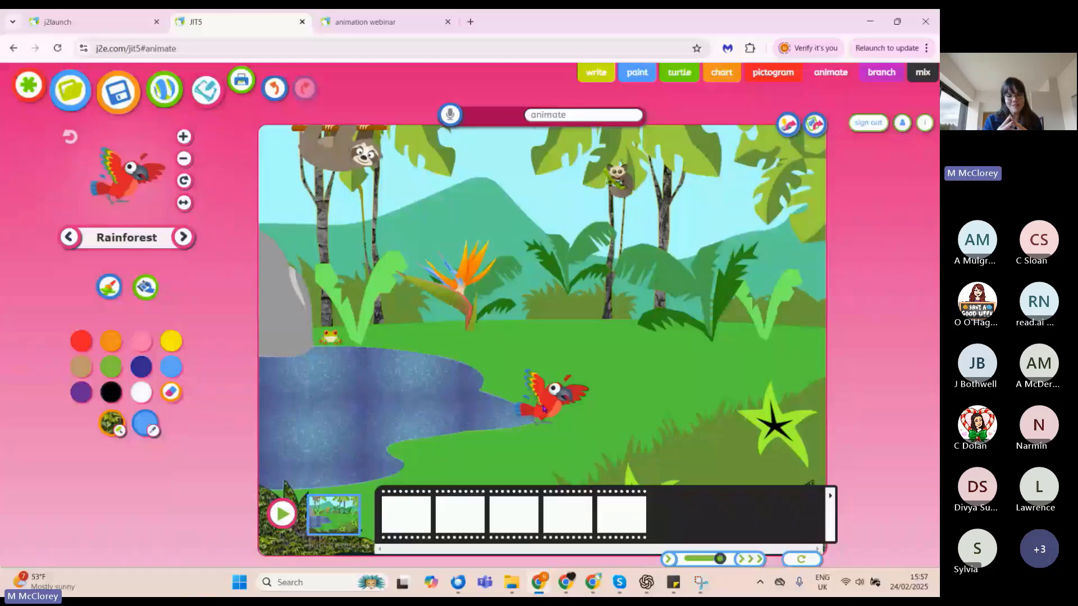
left_click_drag(543, 408, 414, 440)
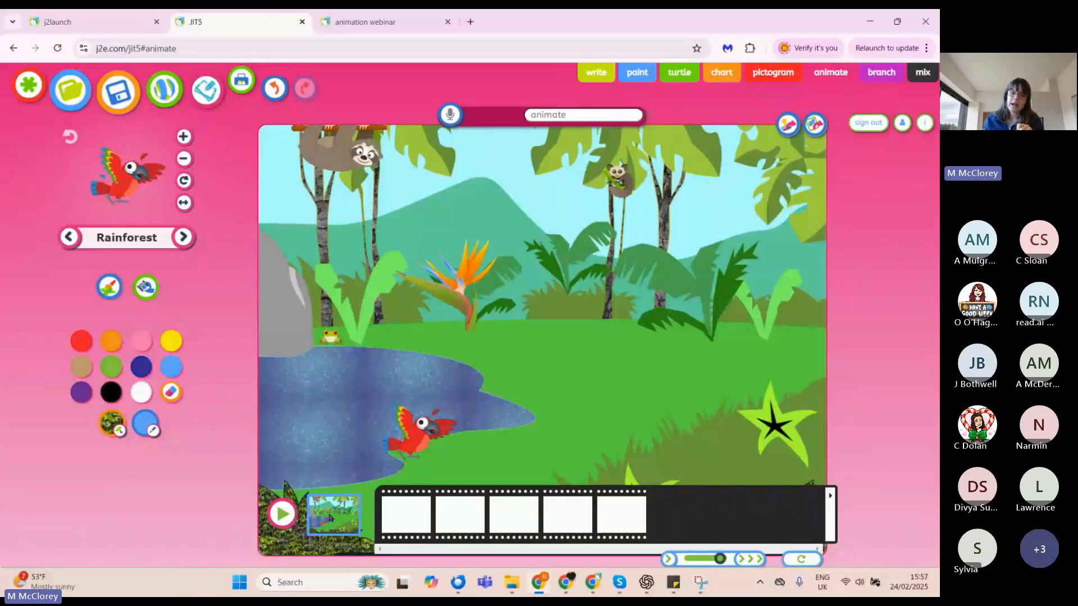
- Select the first animation frame and choose the tiger stamp from the Rainforest set
left_click(415, 525)
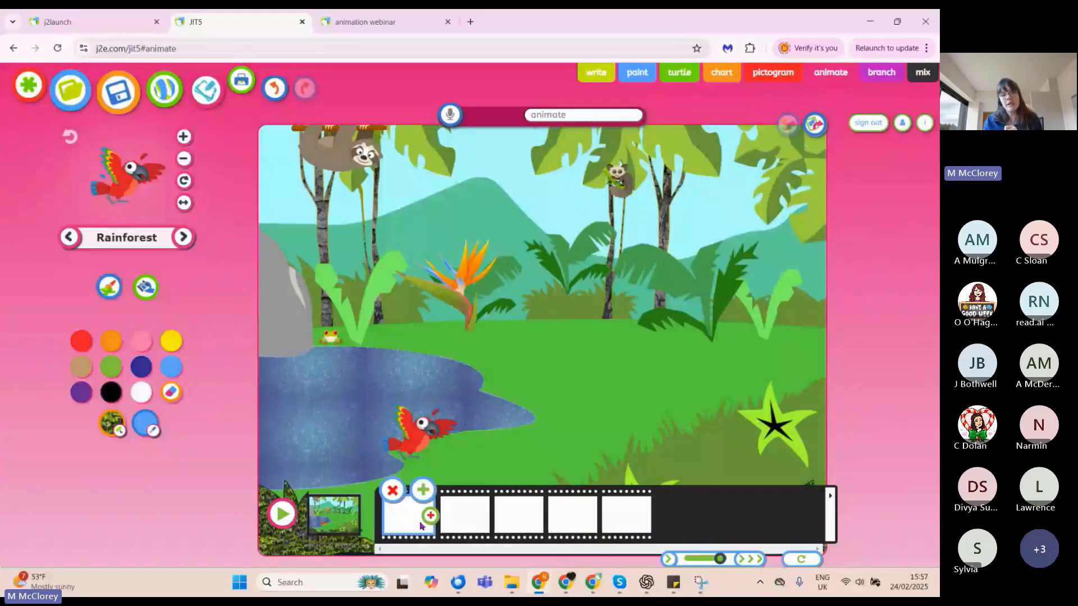
left_click(70, 237)
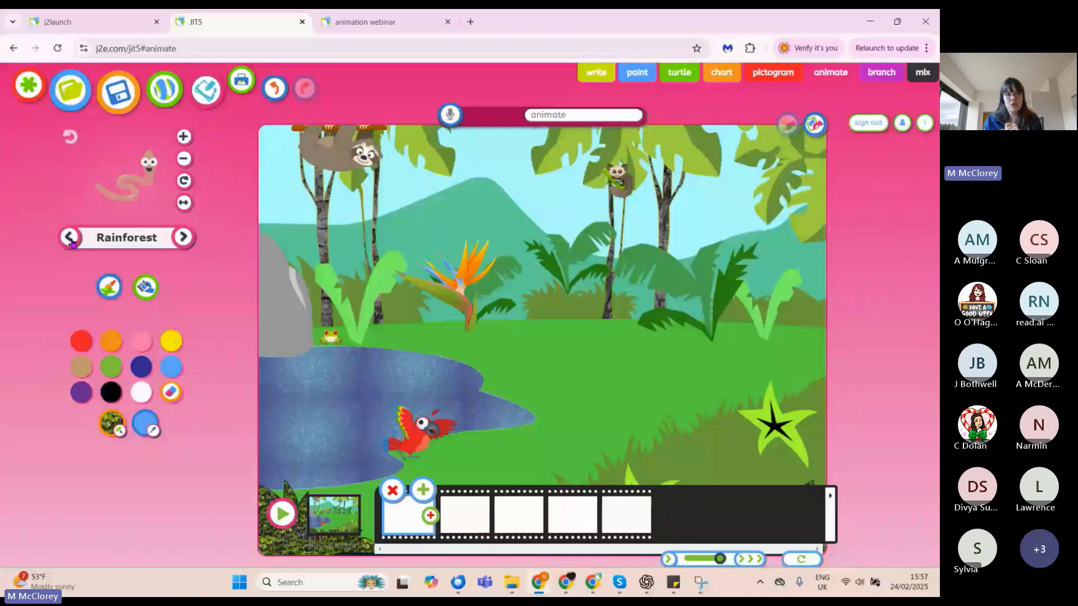
left_click(71, 241)
left_click(69, 239)
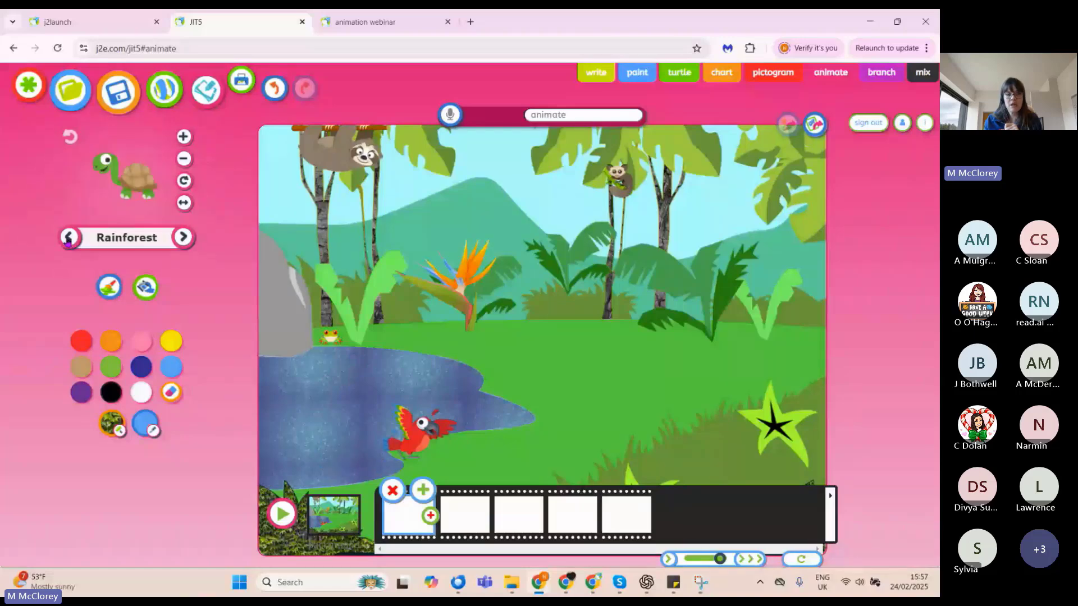
left_click(67, 240)
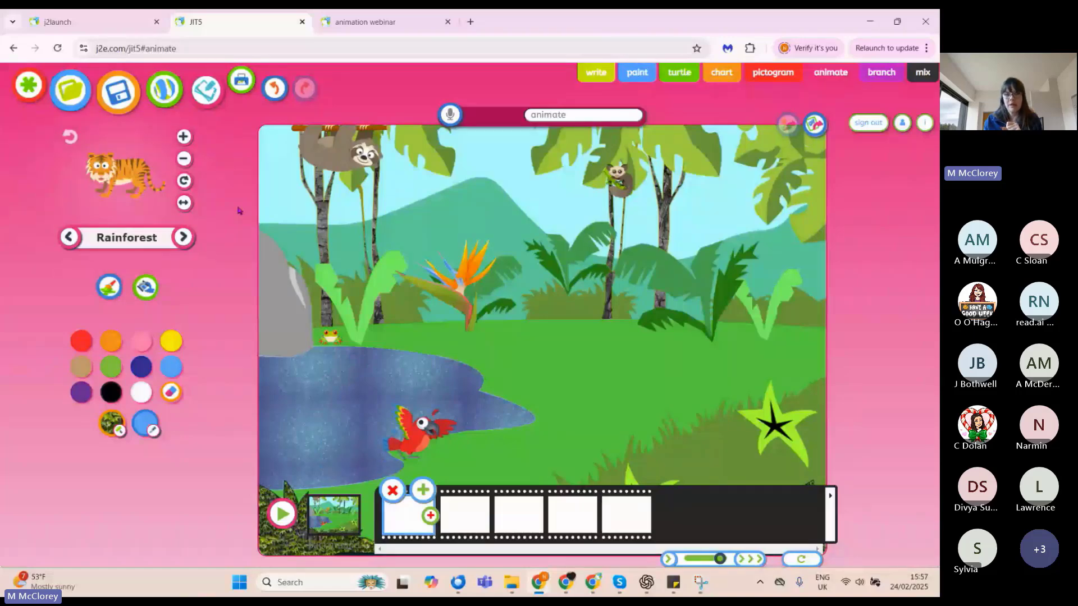
left_click(459, 438)
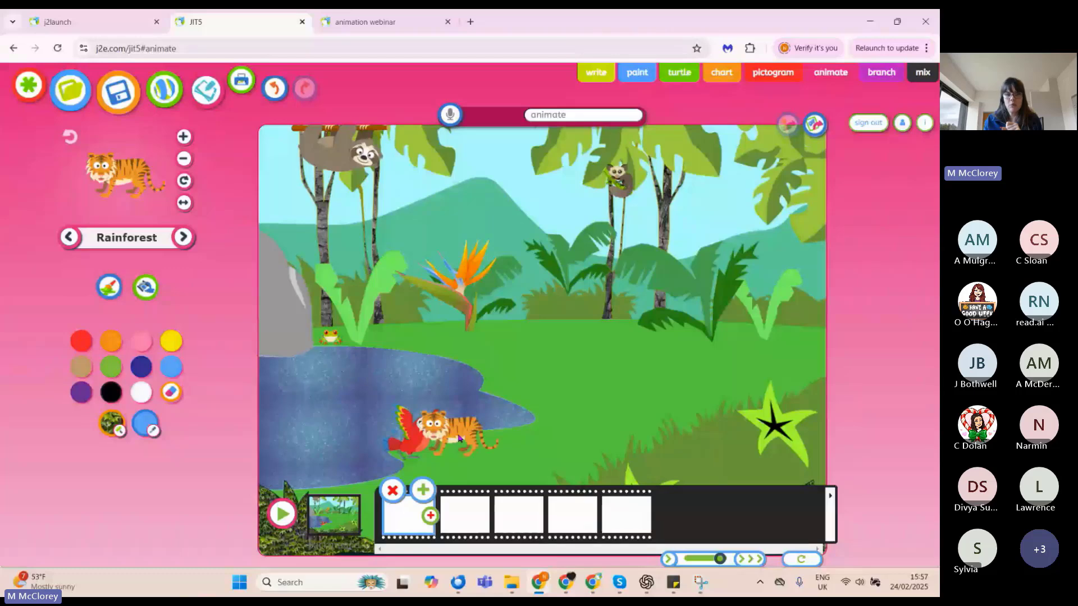
- Enlarge the tiger stamp by three sizes and flip it to face right, trying it out over the pond's edge
left_click(185, 137)
left_click(185, 137)
left_click(185, 137)
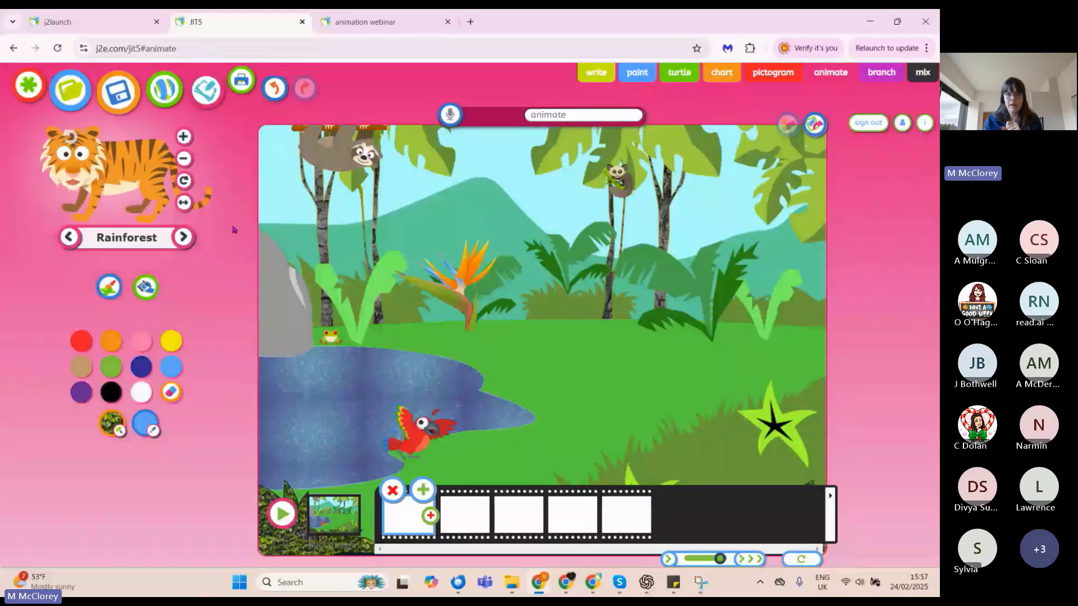
left_click(184, 203)
left_click(520, 355)
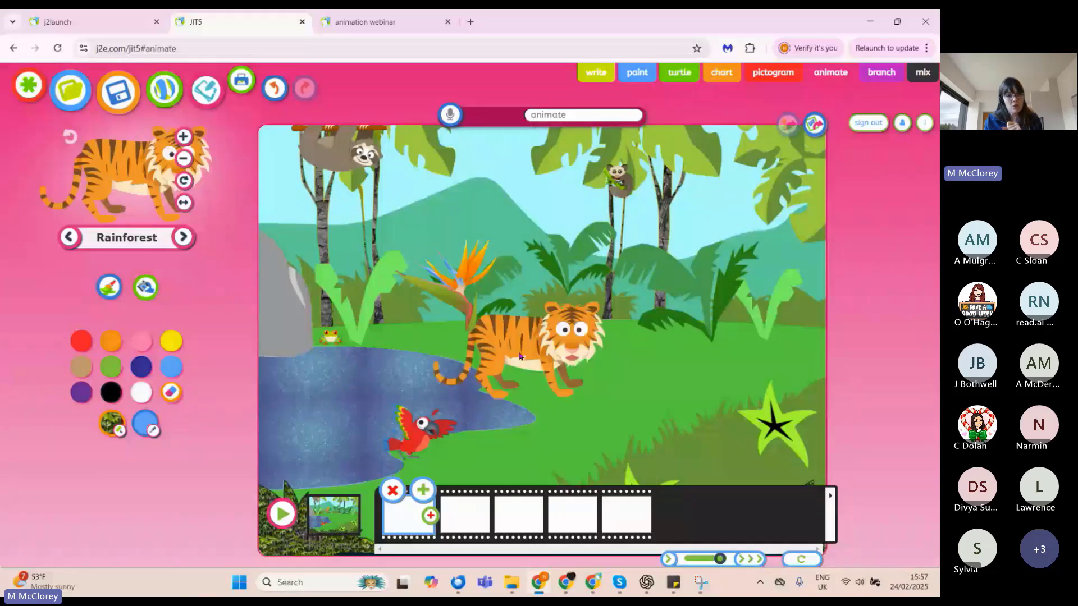
left_click(520, 355)
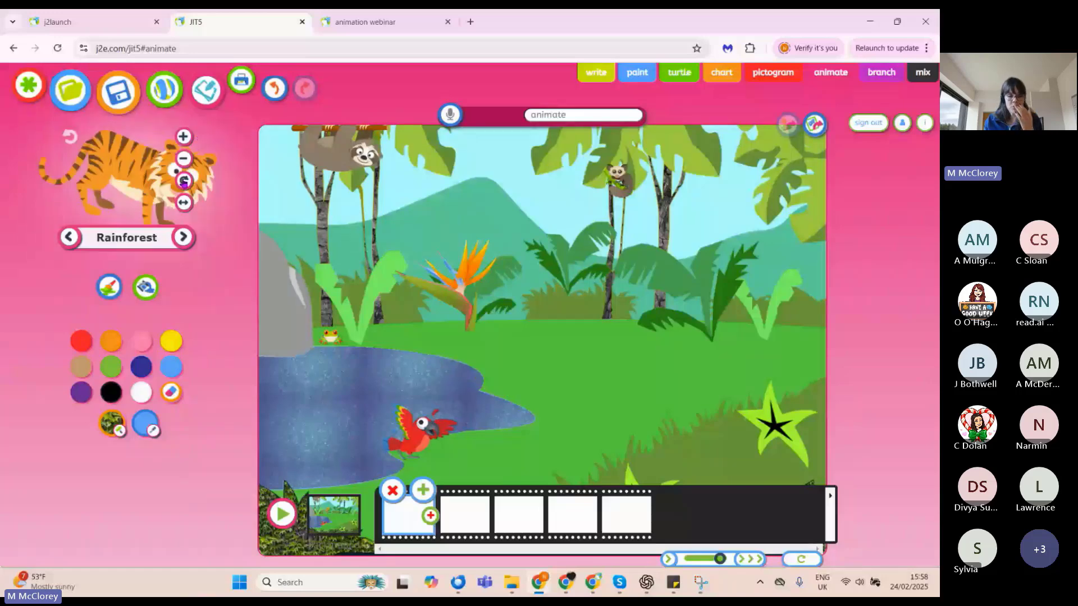
- Try rotating the tiger stamp clockwise until it tips head down, and reset the stamp
left_click(184, 181)
left_click(184, 180)
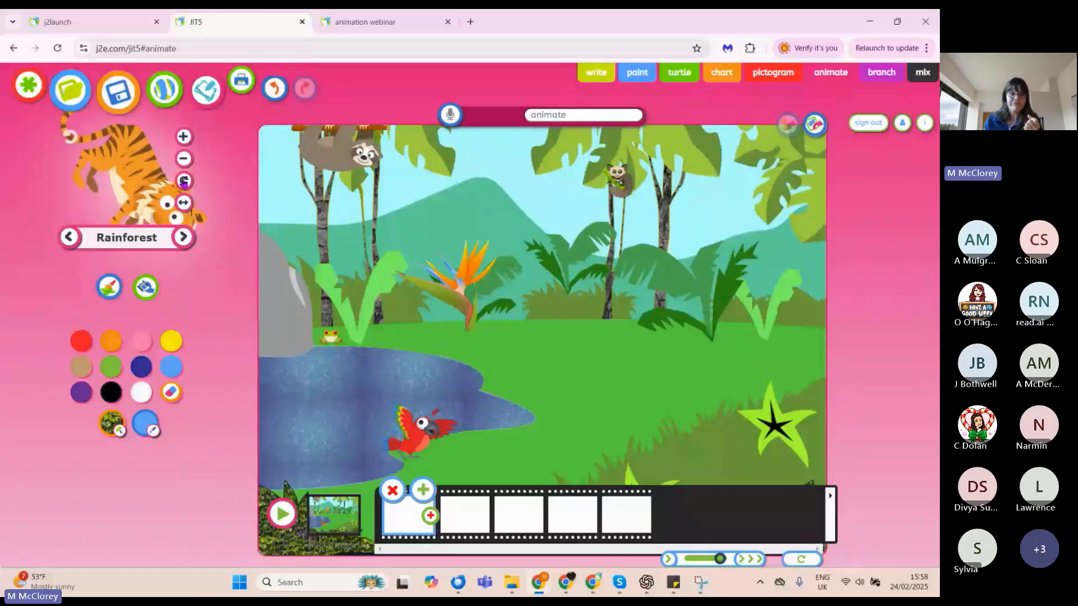
left_click(185, 181)
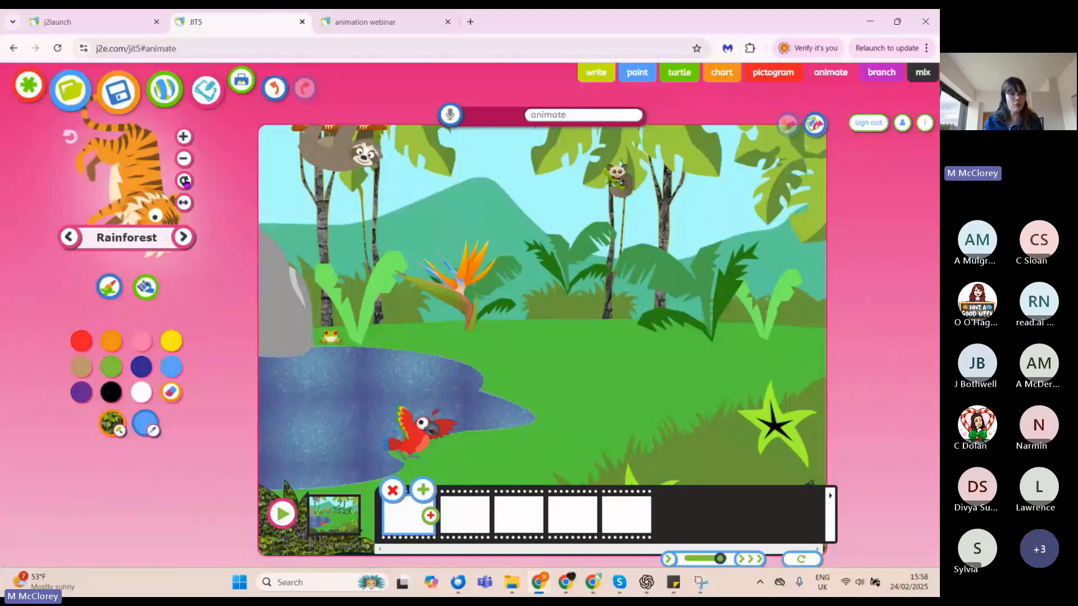
left_click(68, 139)
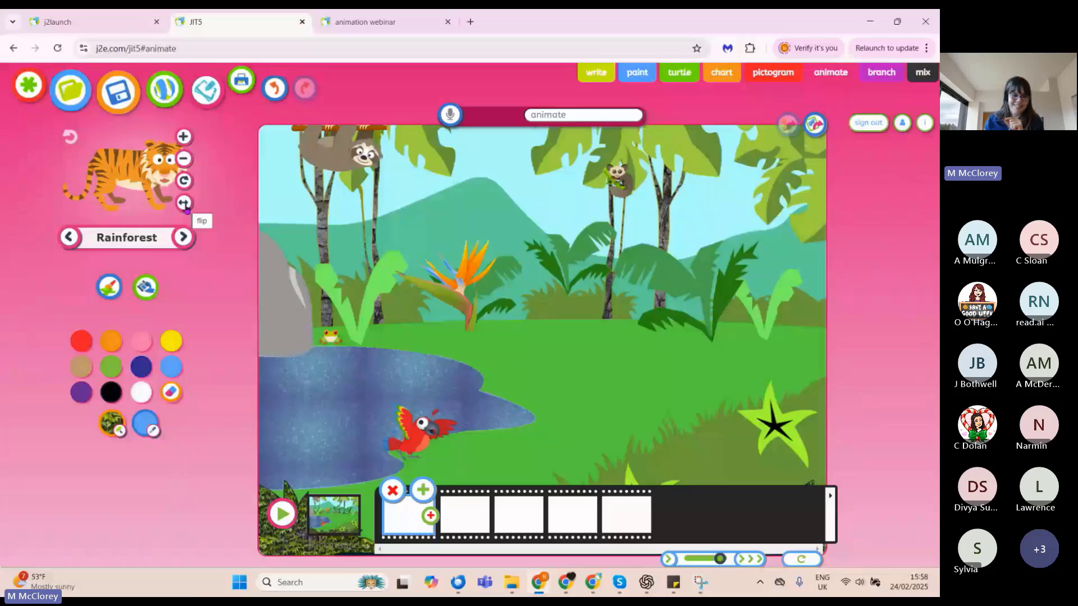
- Place a moderately enlarged, right-facing tiger beside the pond in the first frame and slightly further right in the second
left_click_drag(186, 207, 510, 363)
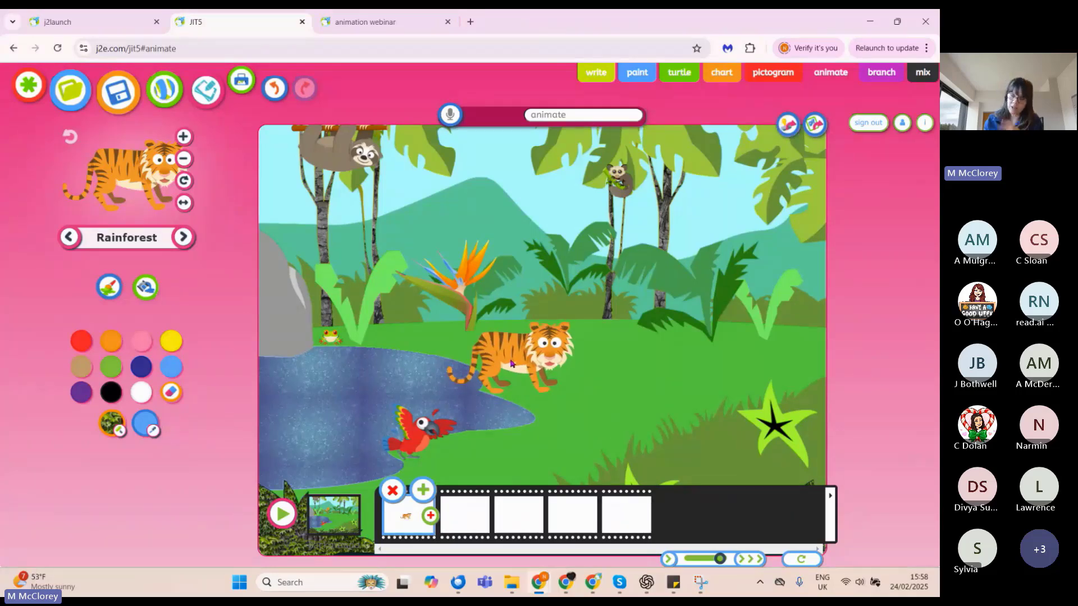
left_click(552, 448)
left_click(463, 517)
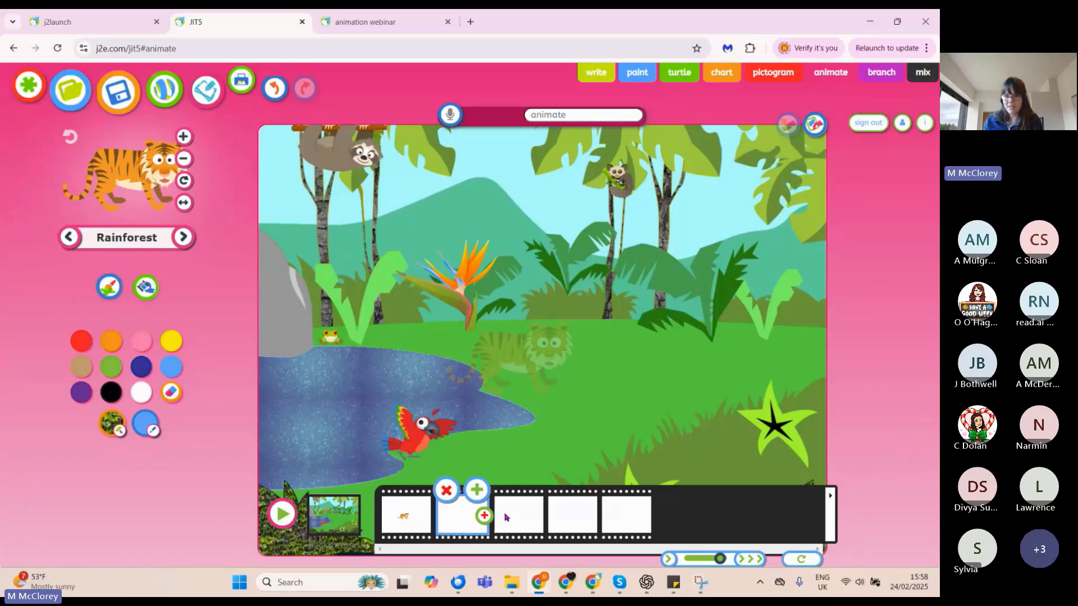
left_click(554, 387)
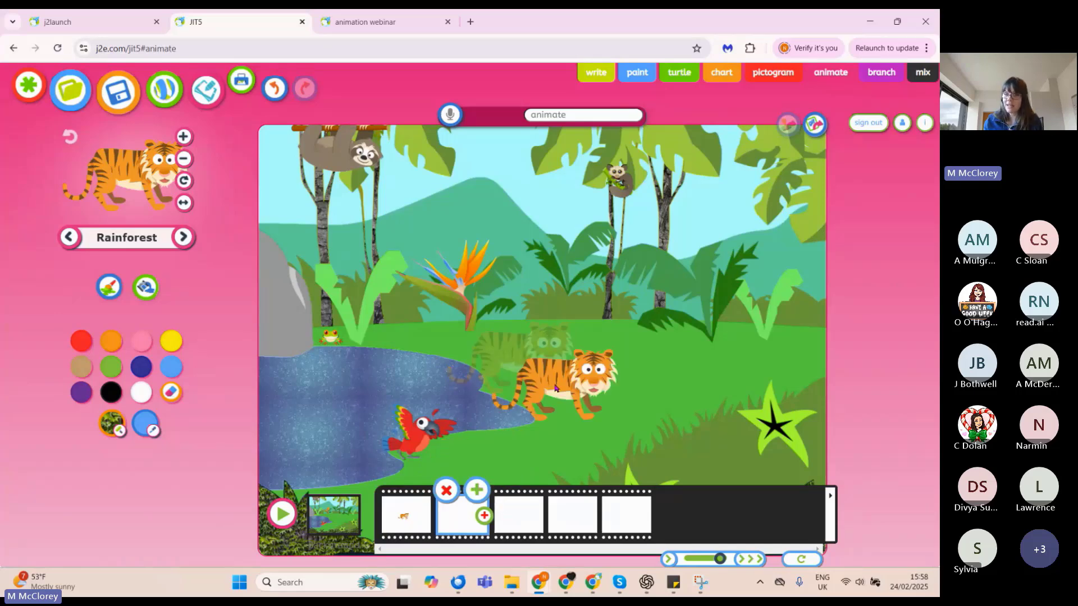
left_click_drag(555, 388, 536, 371)
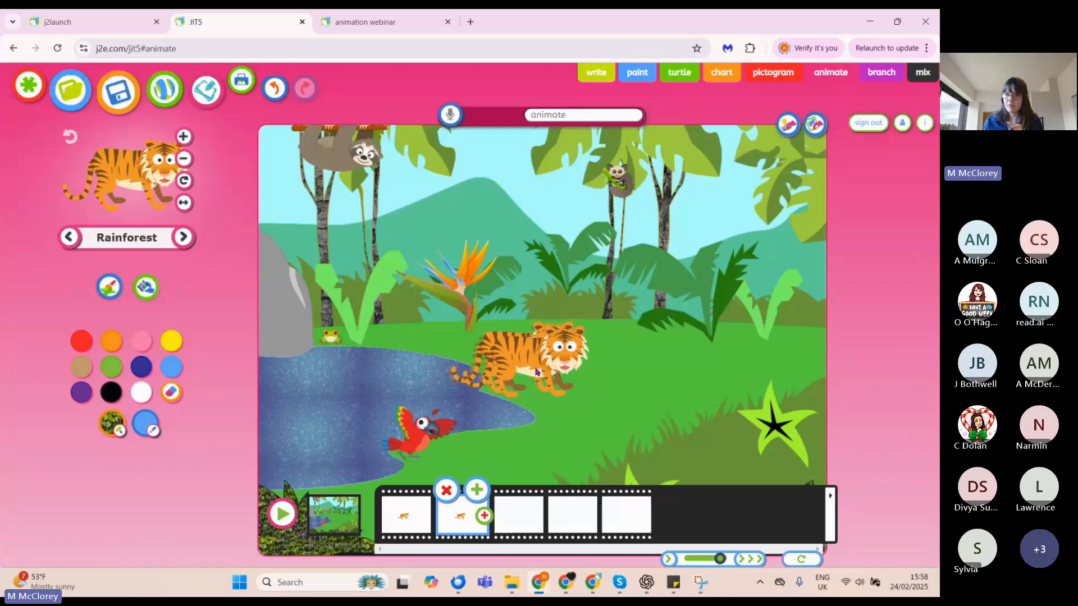
- Place the tiger in the third, fourth and fifth frames, shifting it slightly further right each time
left_click(524, 516)
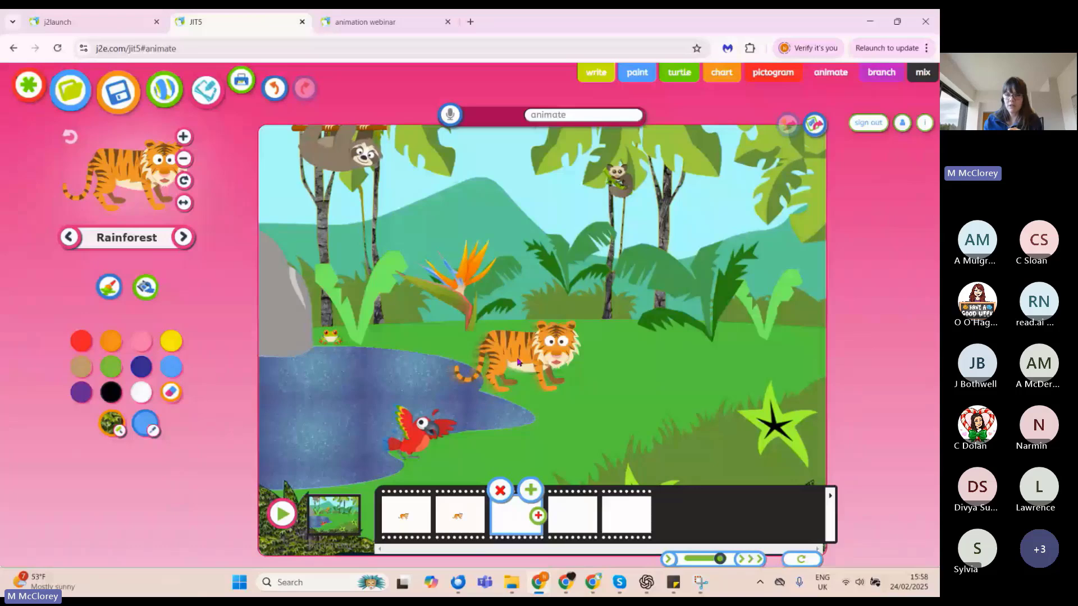
left_click_drag(518, 362, 526, 364)
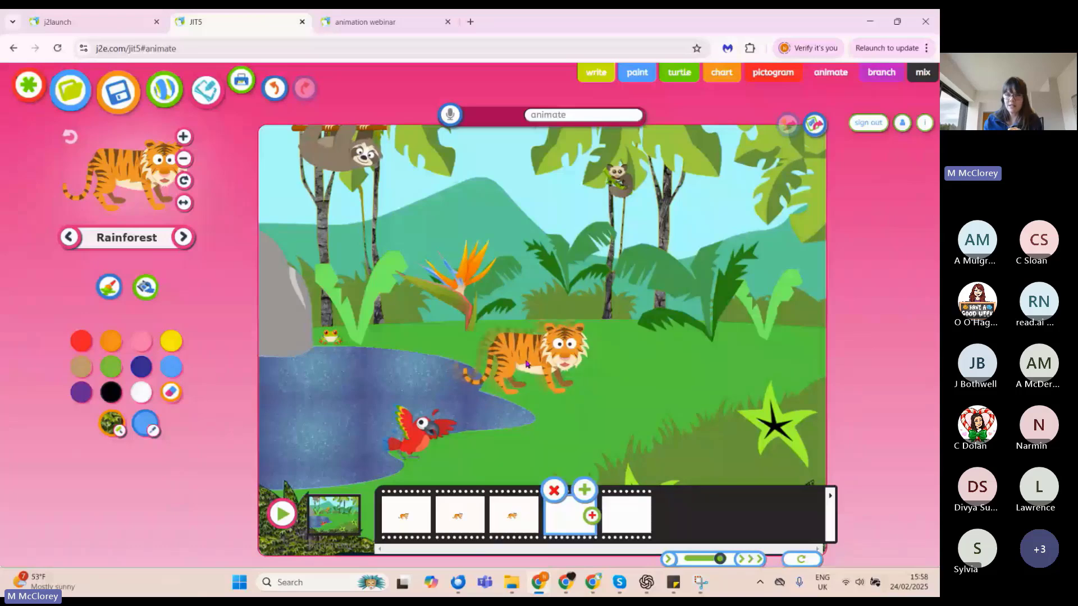
left_click(589, 475)
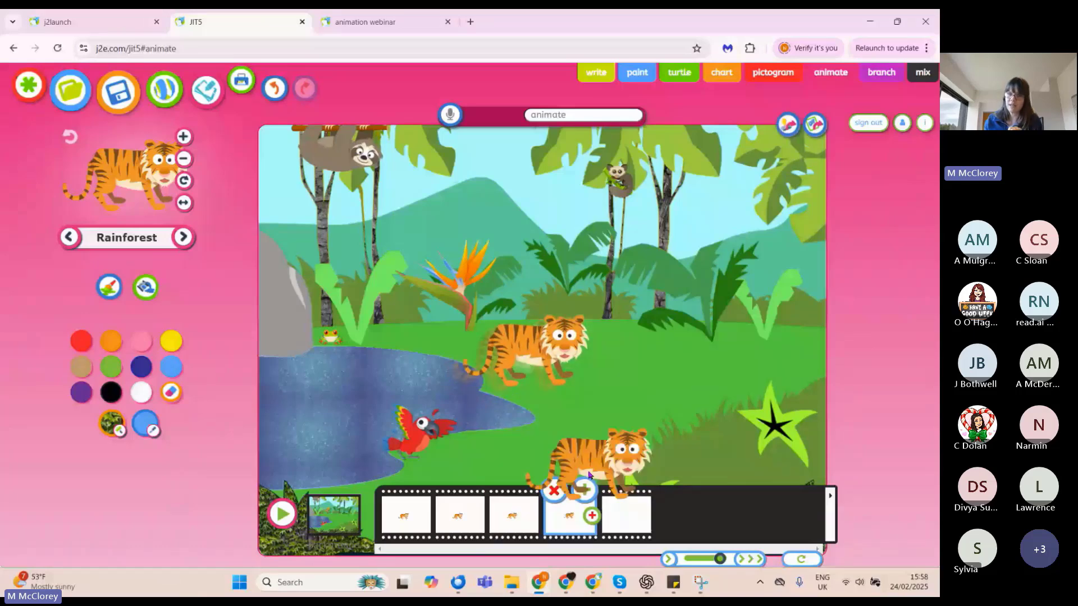
left_click_drag(588, 475, 534, 353)
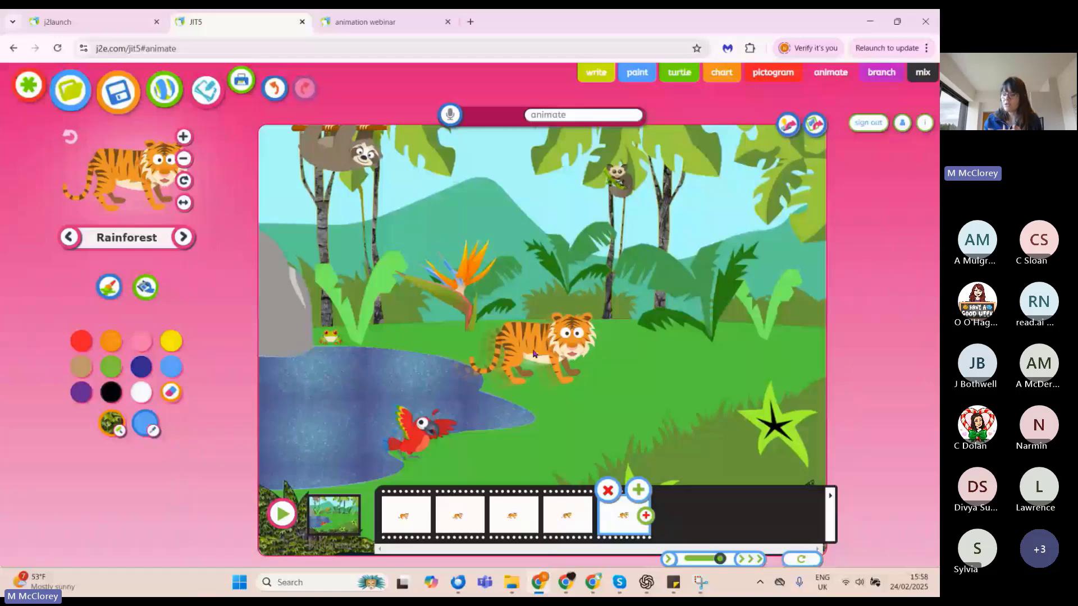
- Add three more frames with the tiger moving further right across the grass, and play the animation
left_click(637, 499)
left_click_drag(533, 352, 564, 350)
left_click(690, 492)
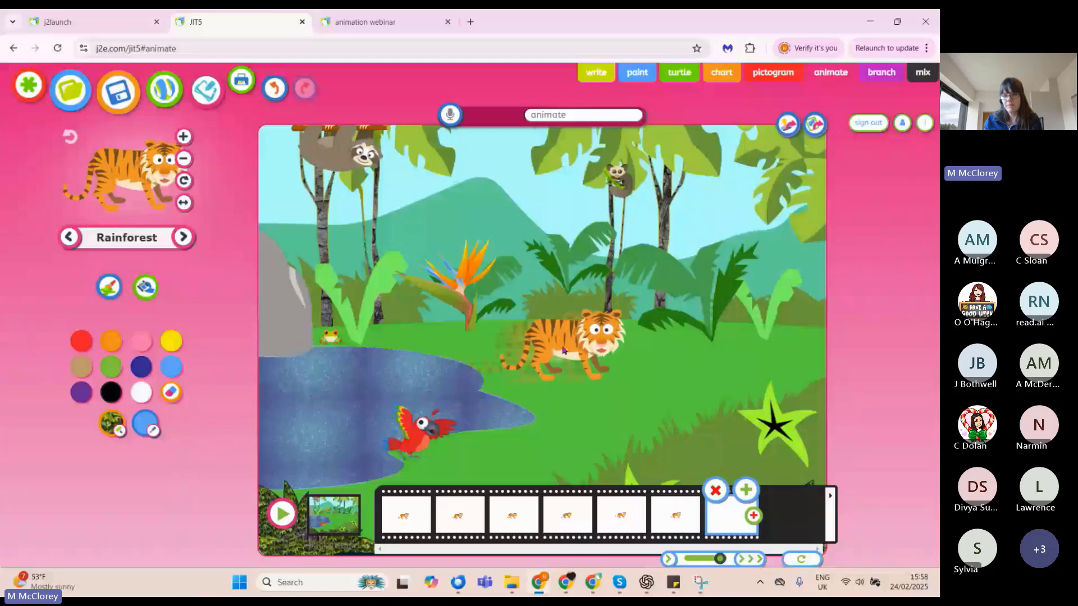
left_click(563, 350)
left_click(745, 490)
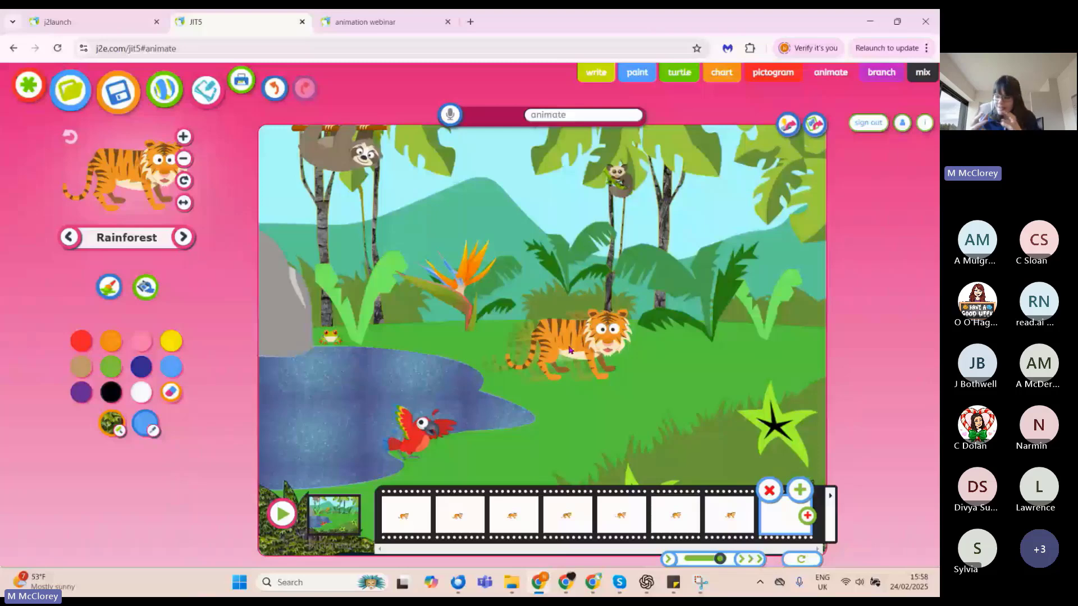
left_click(664, 413)
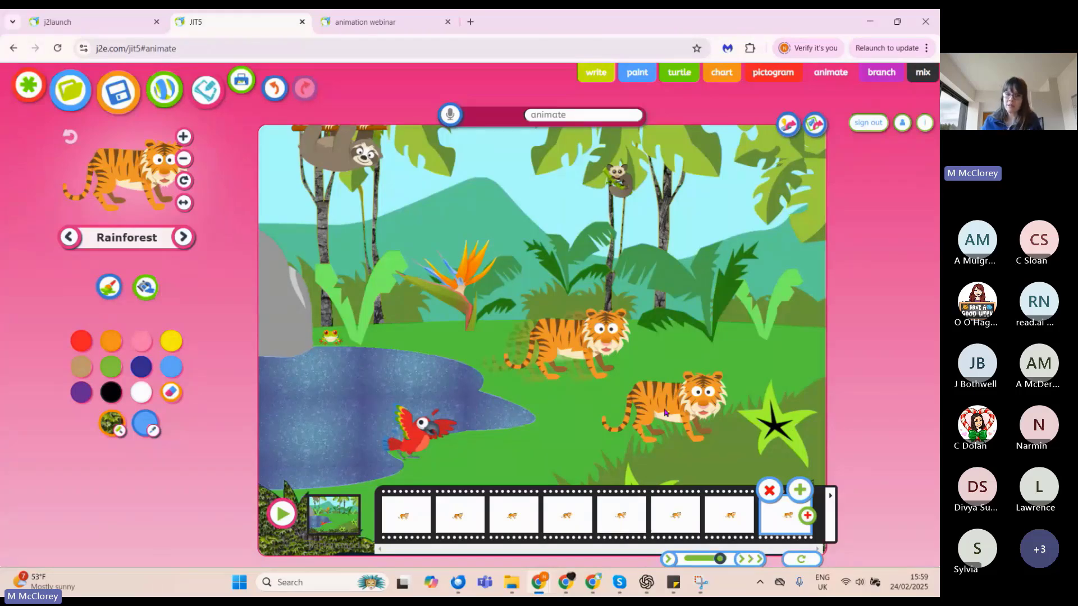
left_click(284, 513)
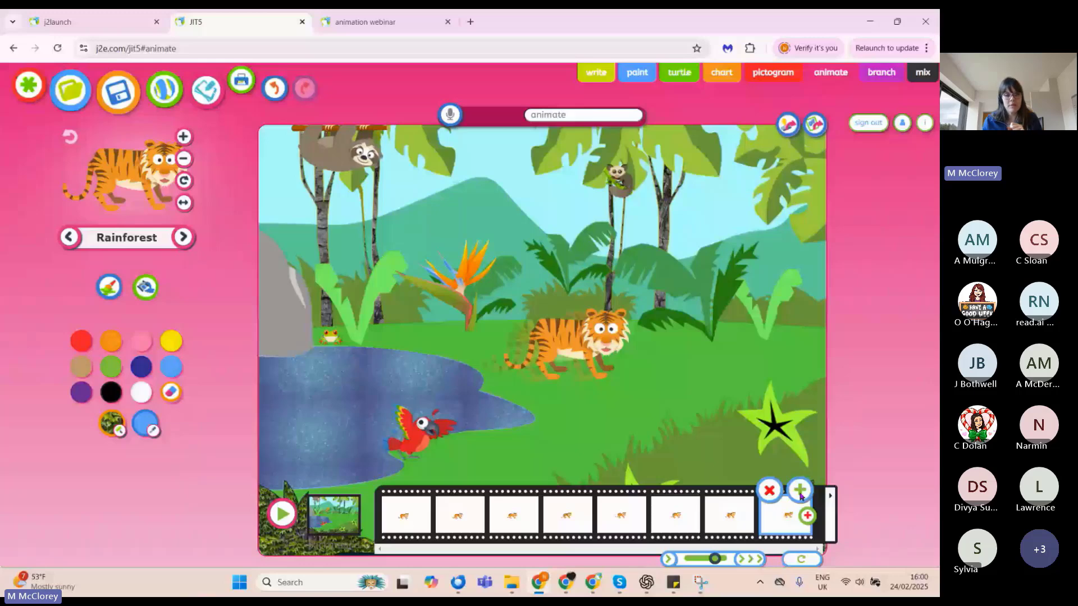
- Choose the oval, thick-outlined bubble from the Speech Bubbles stamp set
left_click(127, 238)
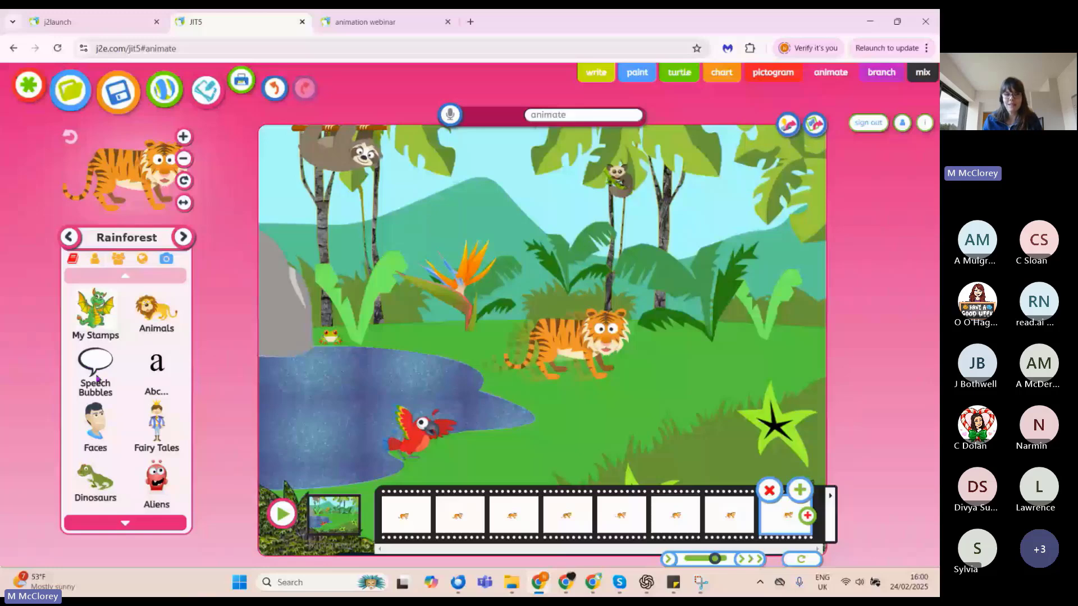
left_click(100, 365)
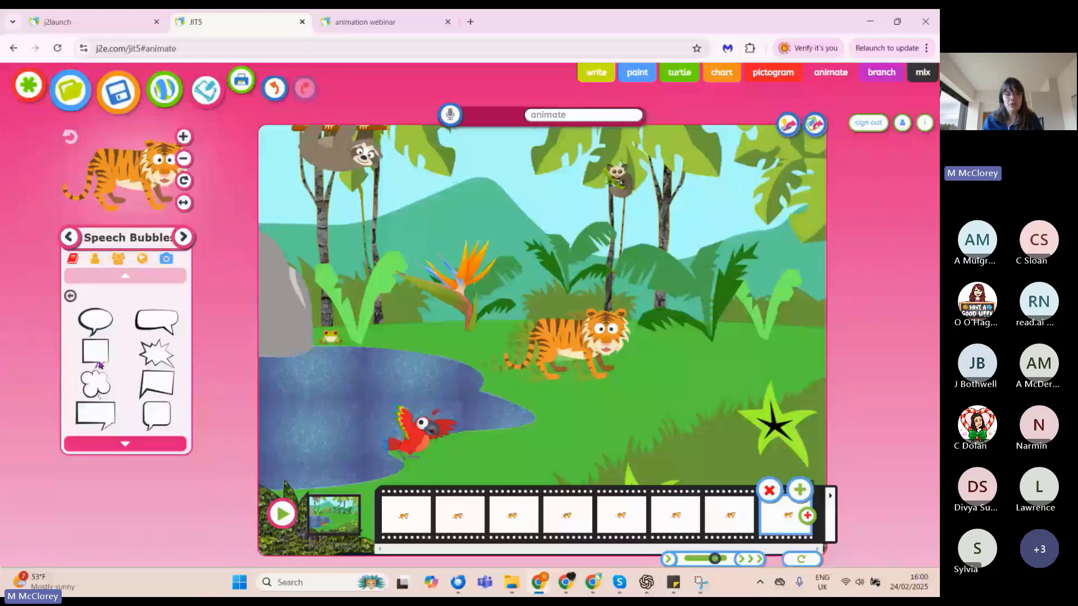
left_click(125, 444)
left_click(160, 323)
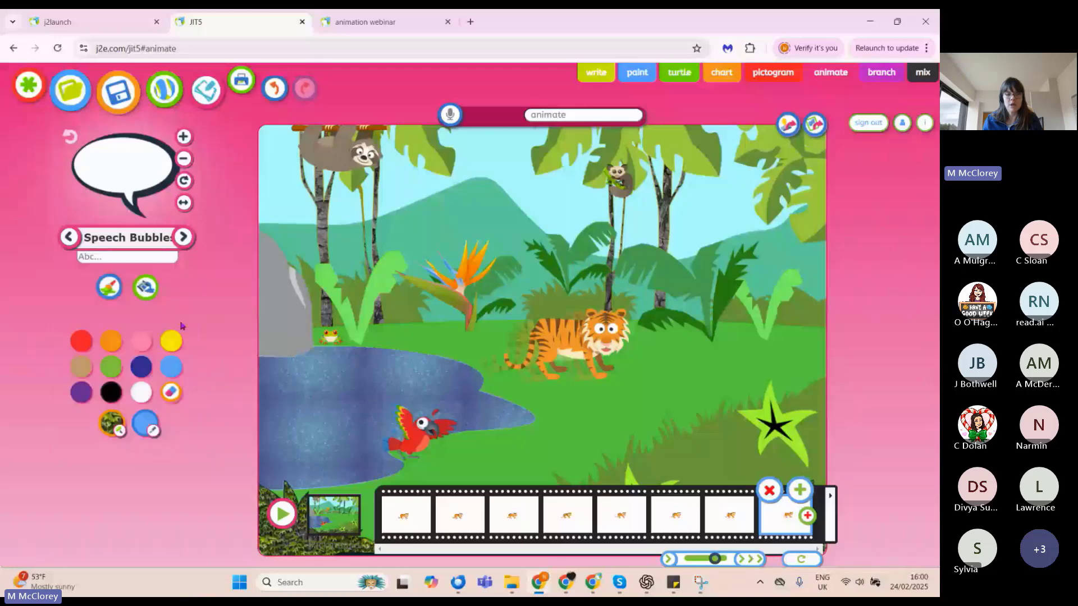
- Colour the bubble yellow, caption it "Jungles are disappearing", enlarge it and place it above the tiger in the eighth frame
left_click(142, 263)
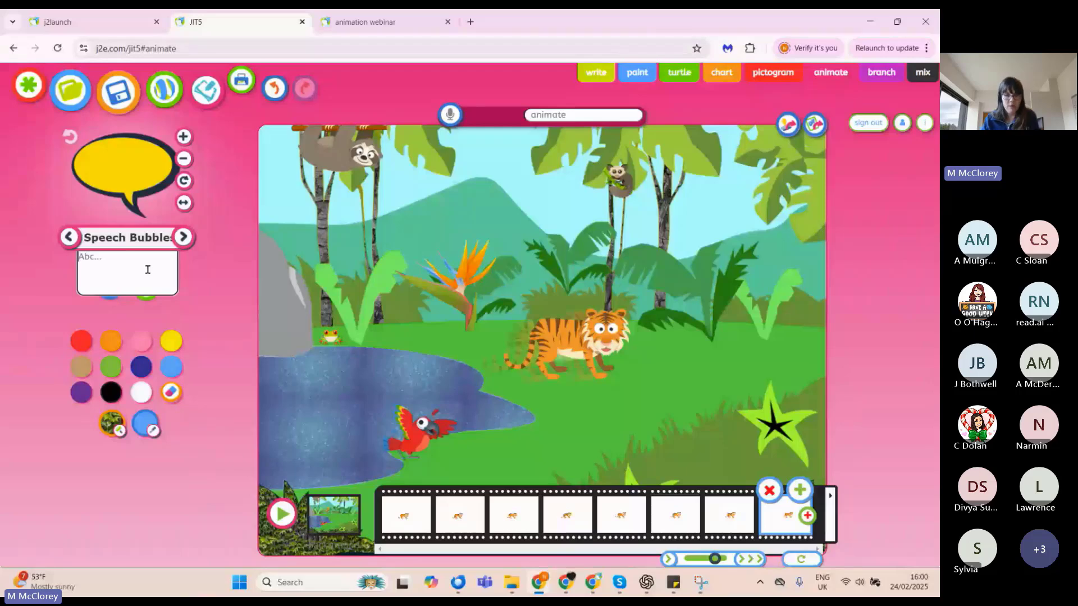
type("Jung")
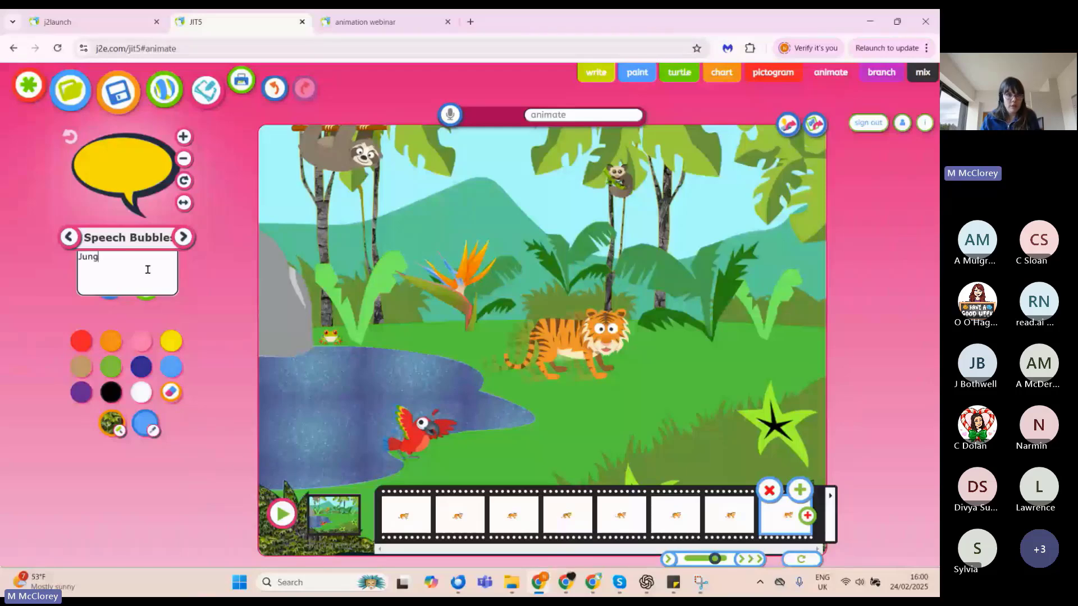
type("le")
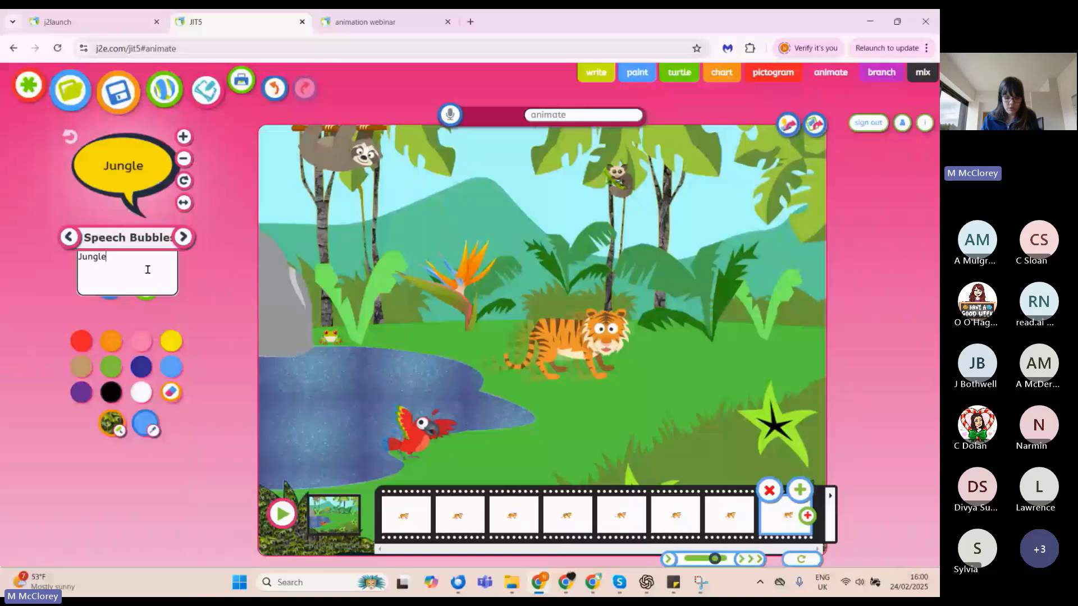
type("s are disappearing")
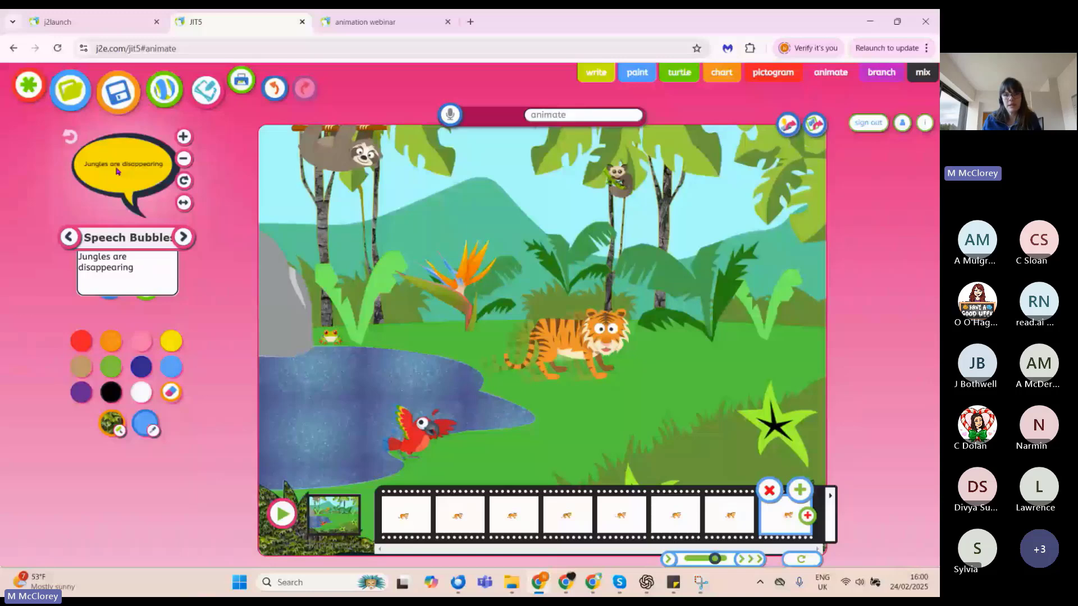
left_click_drag(118, 171, 569, 248)
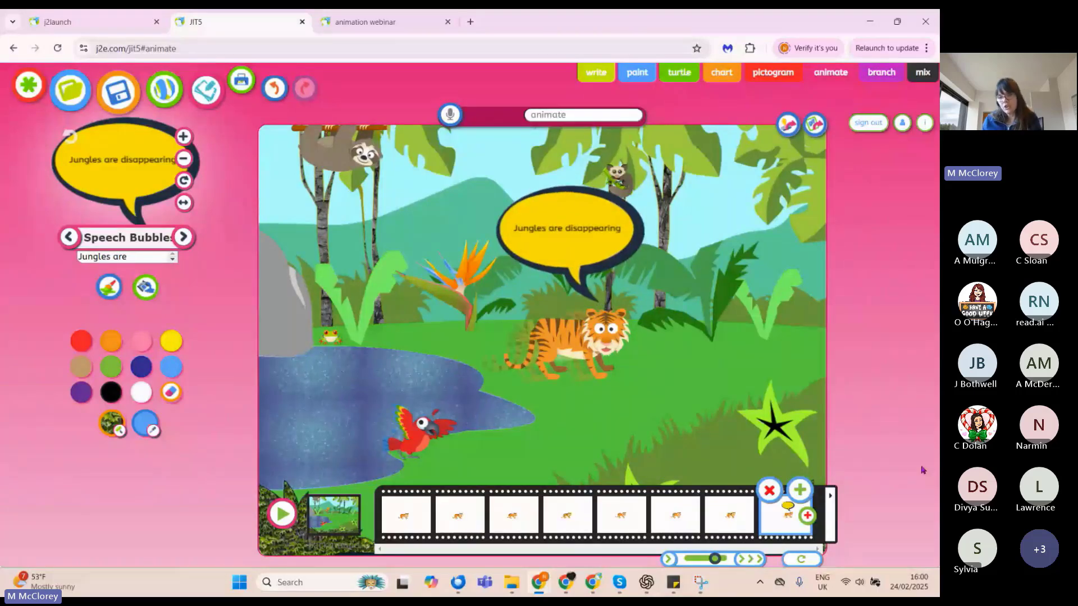
- Duplicate the speech-bubble frame until five frames contain the bubble, and play the animation
left_click(808, 517)
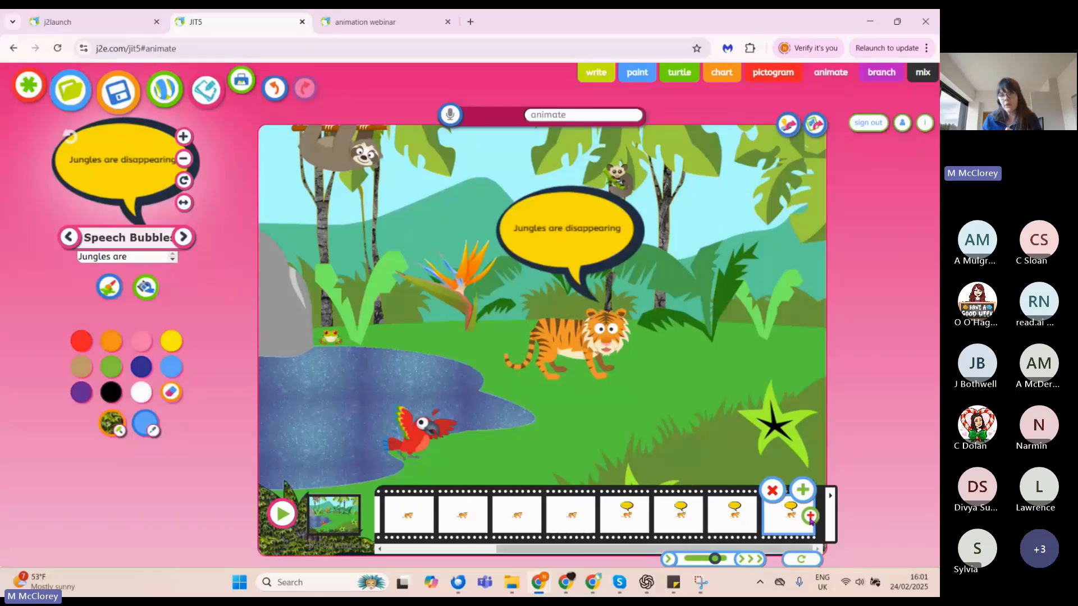
mouse_move(566, 249)
left_mouse_down()
mouse_move(550, 206)
mouse_move(570, 248)
left_mouse_up()
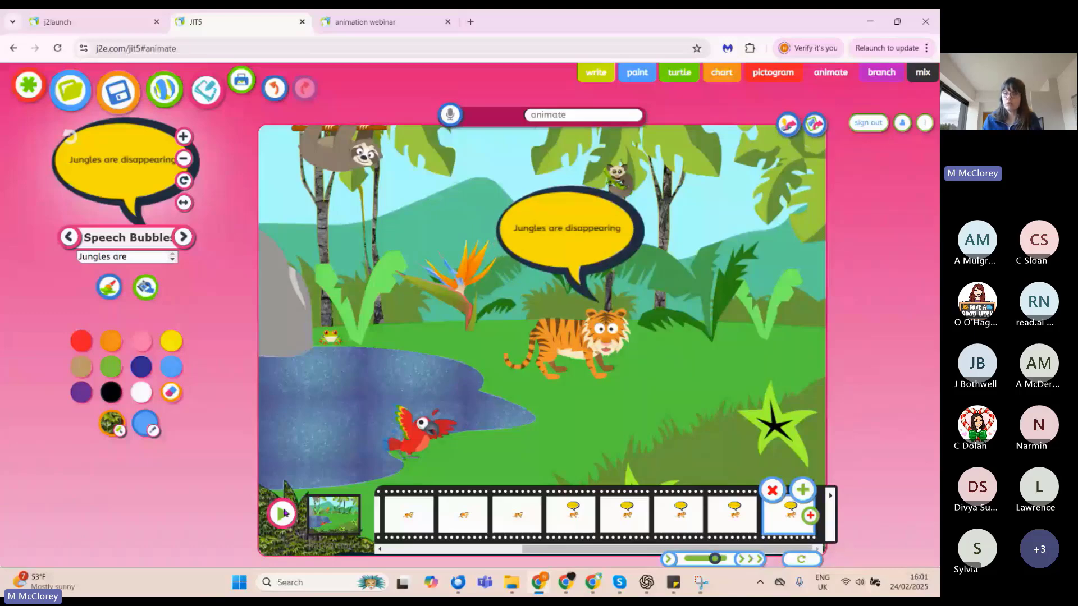
left_click(283, 513)
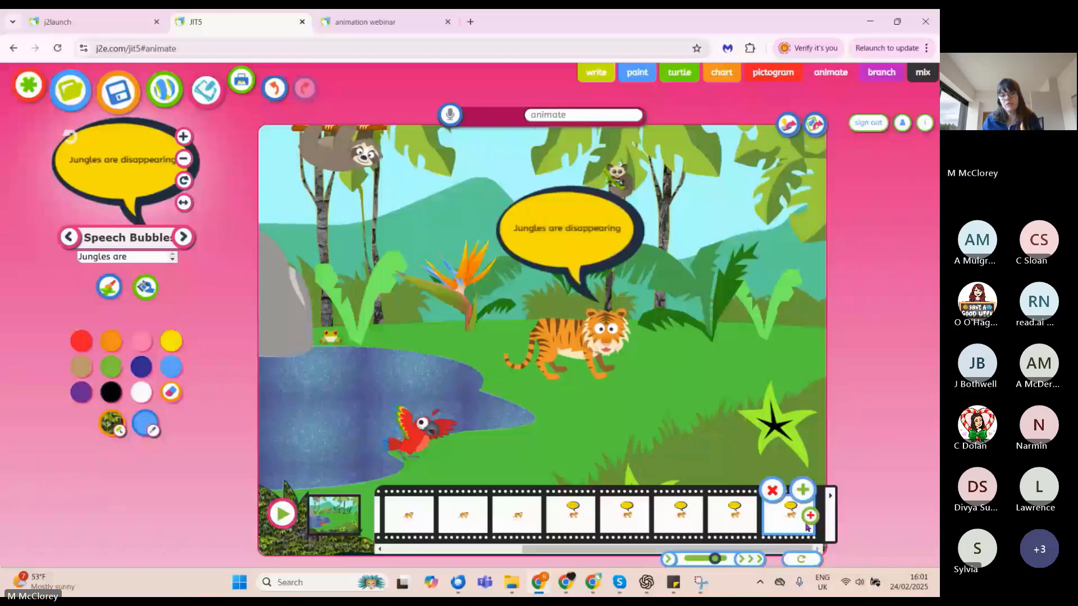
left_click(285, 513)
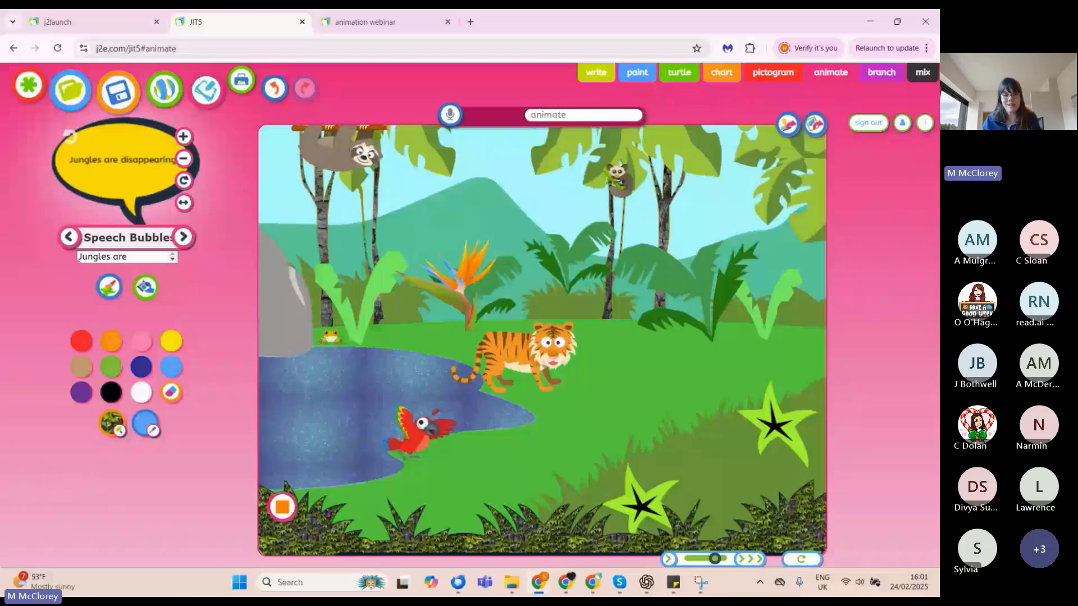
- Stop the animation and choose the tiger from the Rainforest stamp set for the empty last frame
left_click(281, 507)
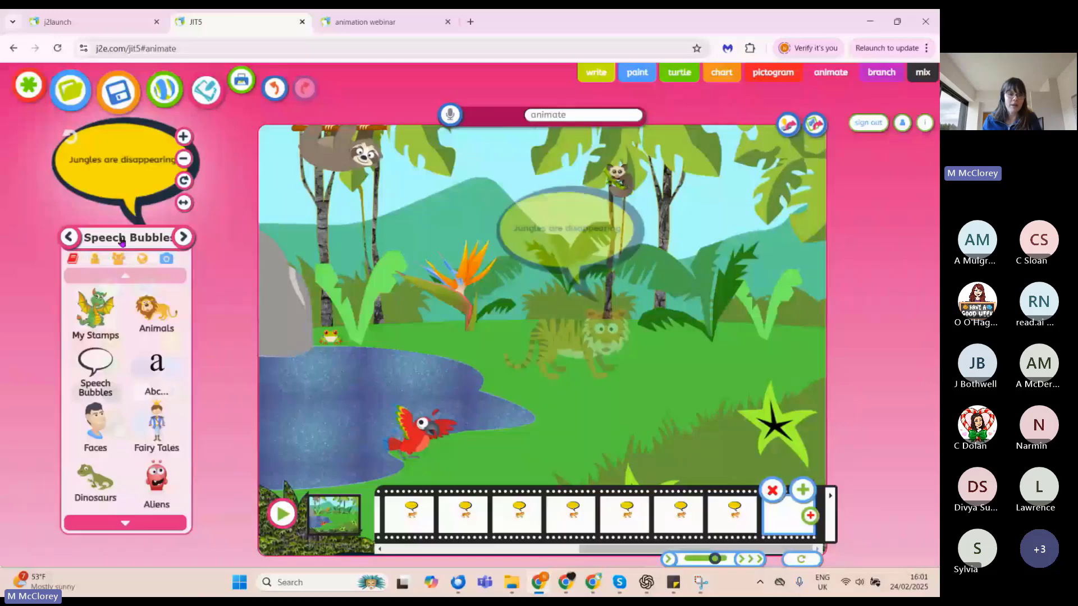
left_click(125, 522)
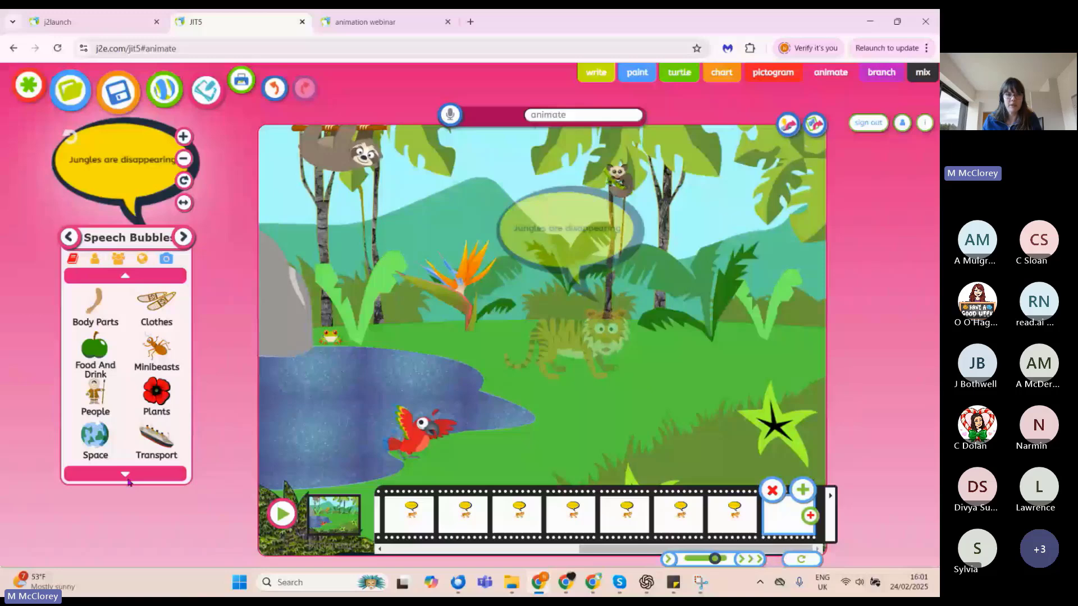
left_click(113, 440)
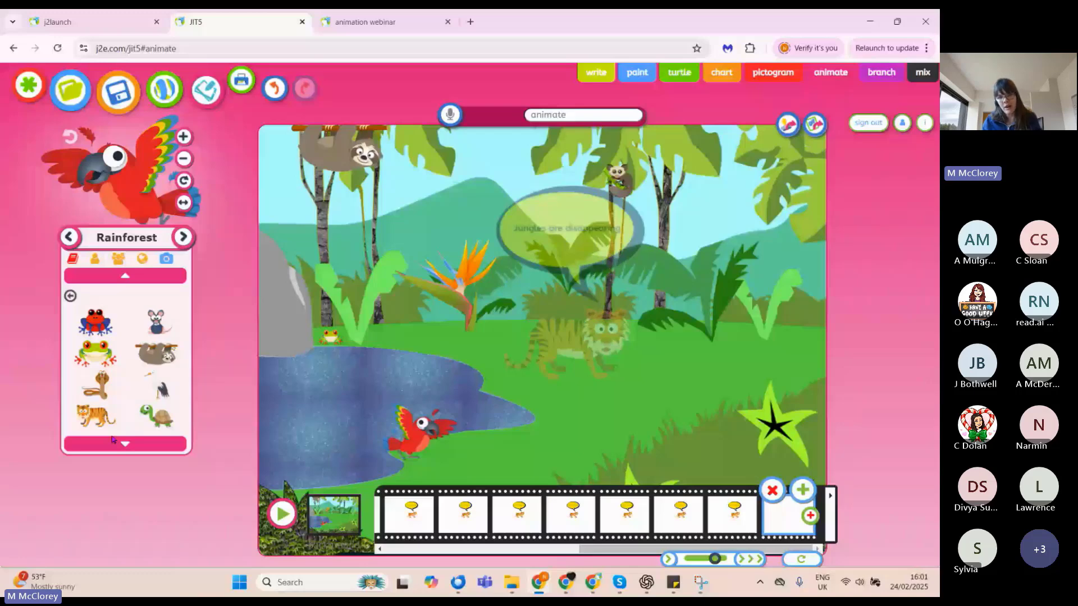
left_click(95, 416)
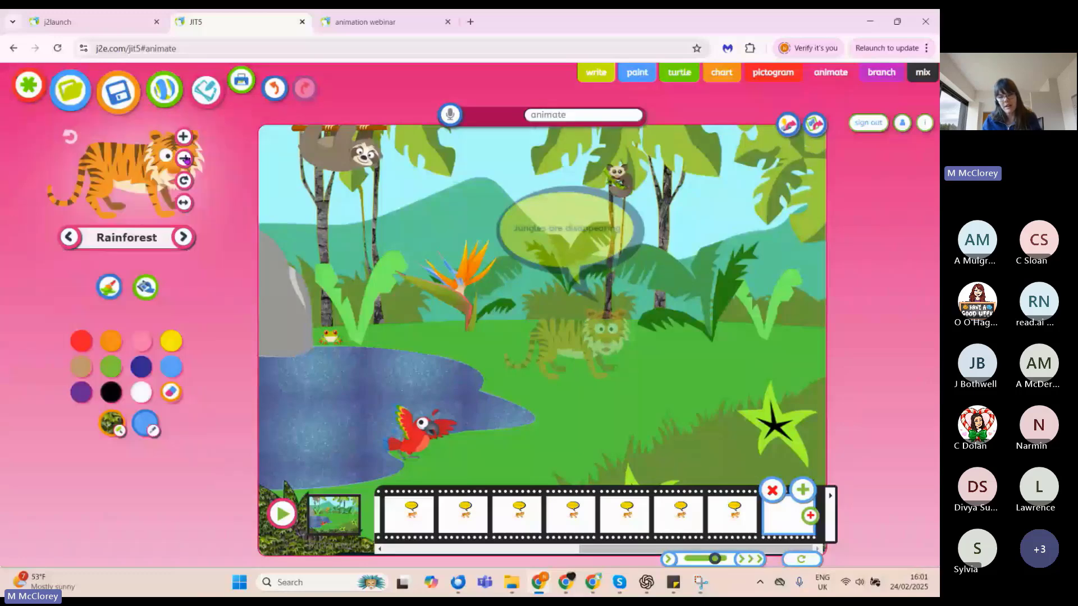
- Add three frames after the speech-bubble frames with only the tiger, moving it slightly further right across the grass each time
left_click(566, 346)
left_click_drag(566, 346, 585, 349)
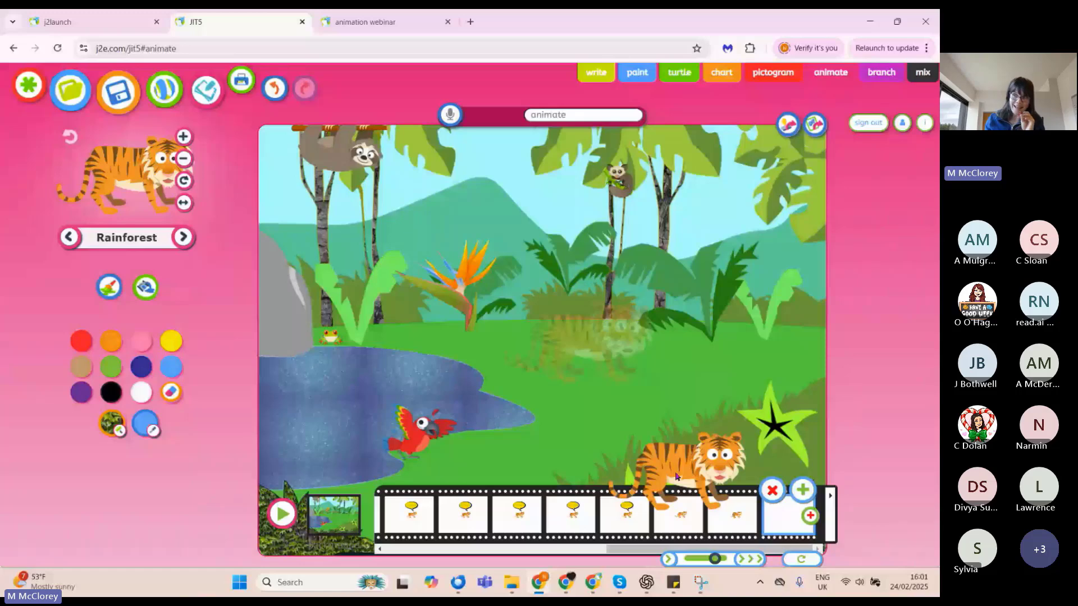
left_click_drag(676, 476, 593, 352)
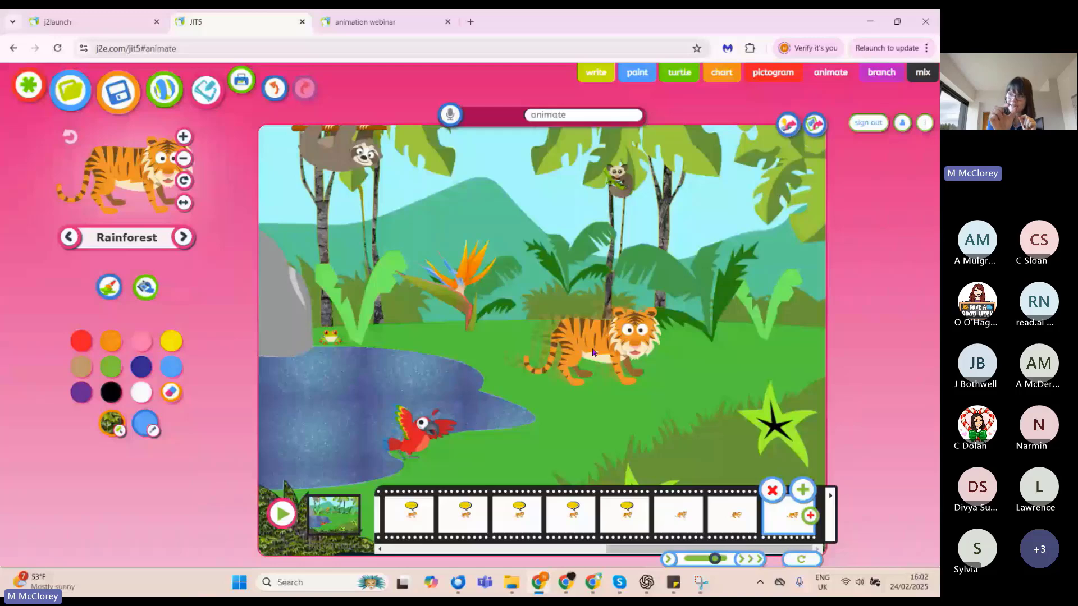
left_click(411, 309)
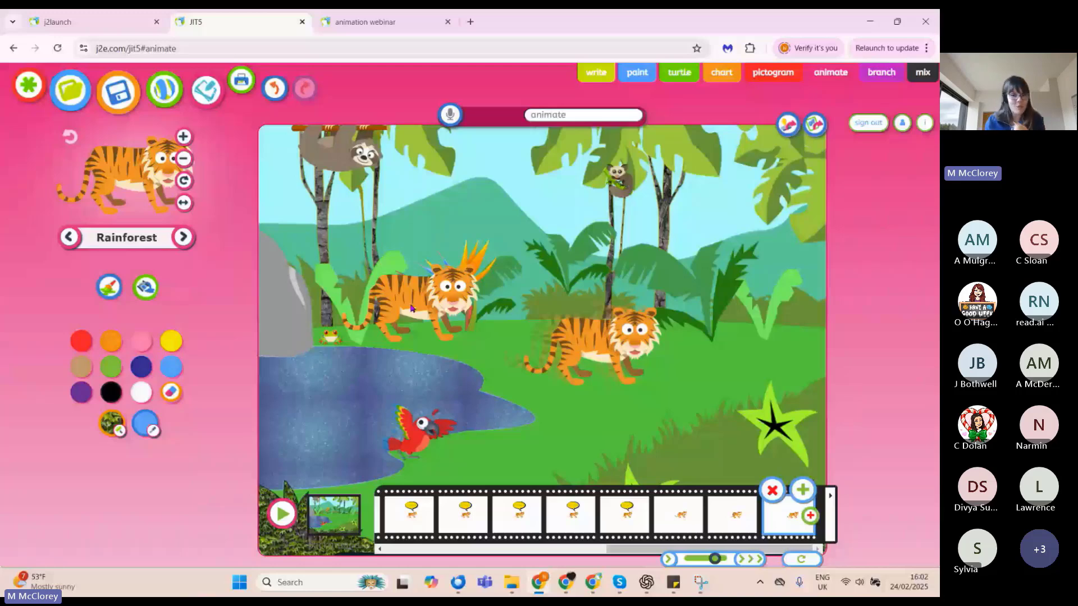
left_click_drag(410, 307, 256, 252)
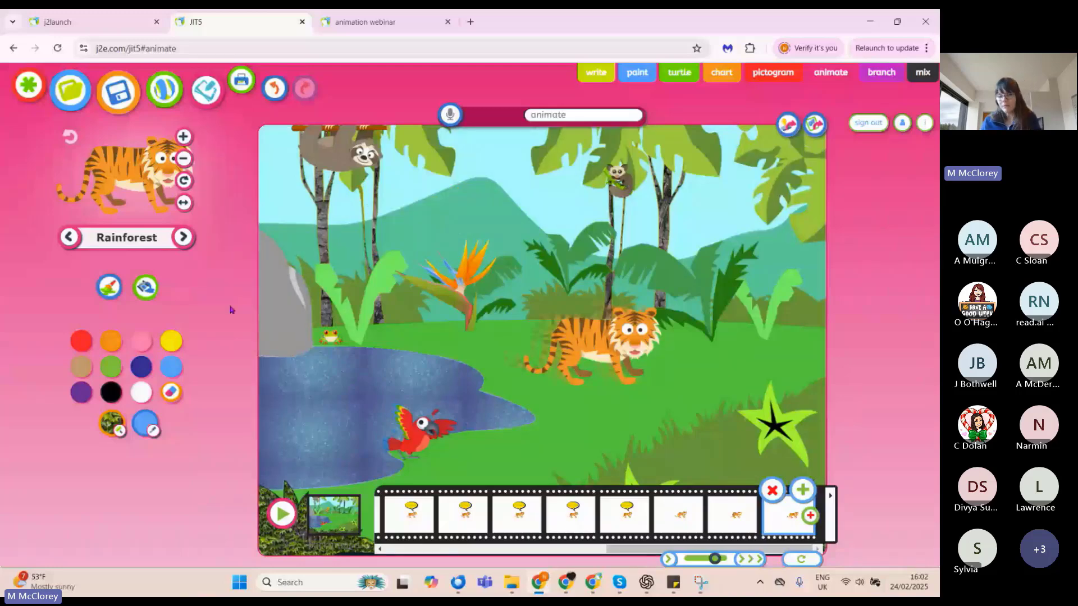
- Title the animation "jungle animation feb 25" and save it
left_click(534, 114)
type("jungle ")
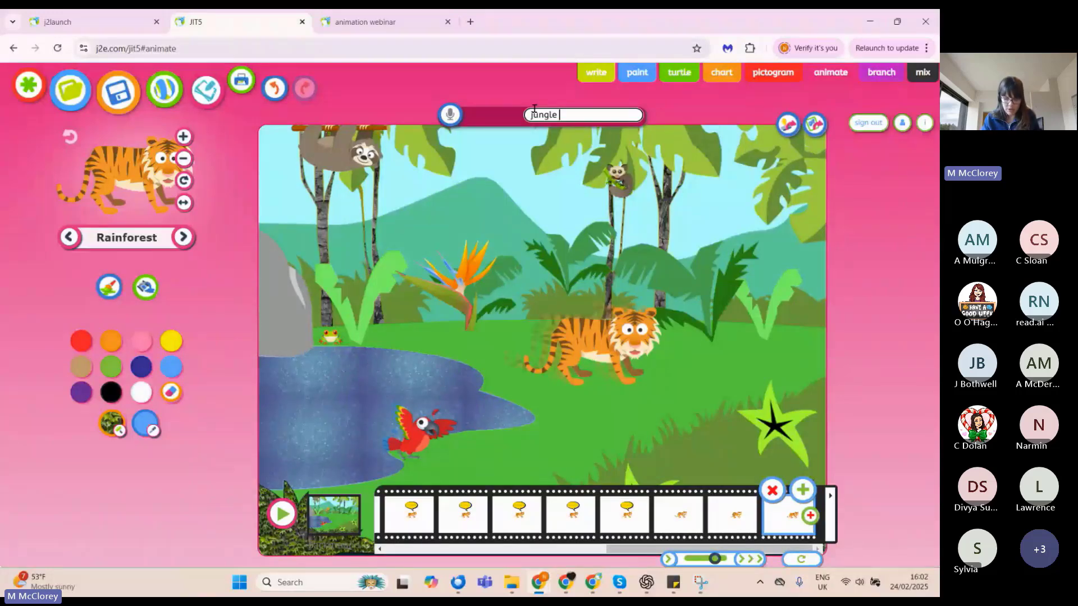
type("animation feb 25")
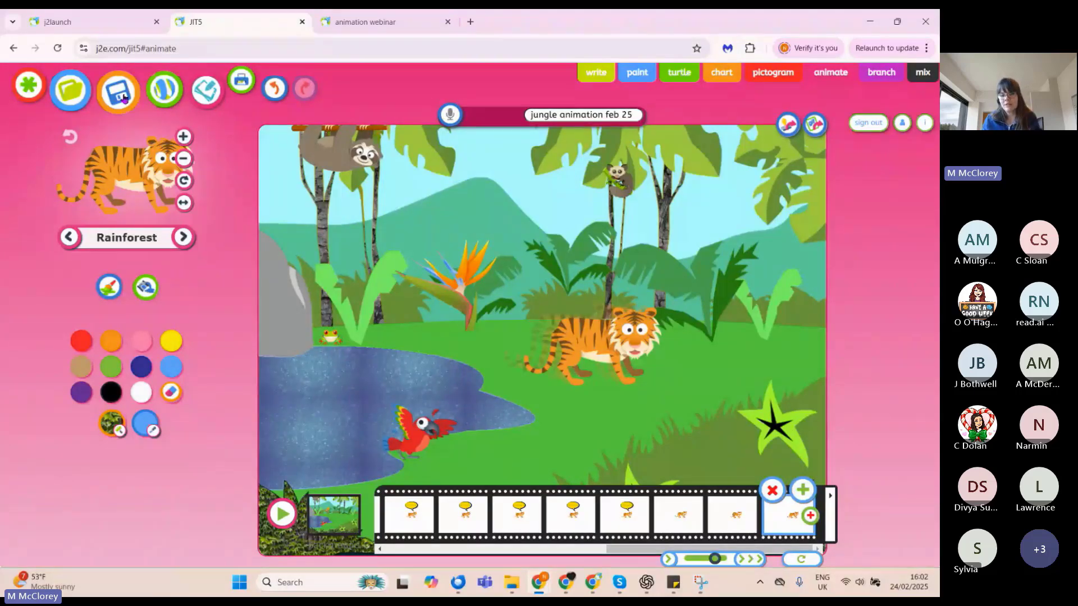
left_click_drag(159, 145, 402, 331)
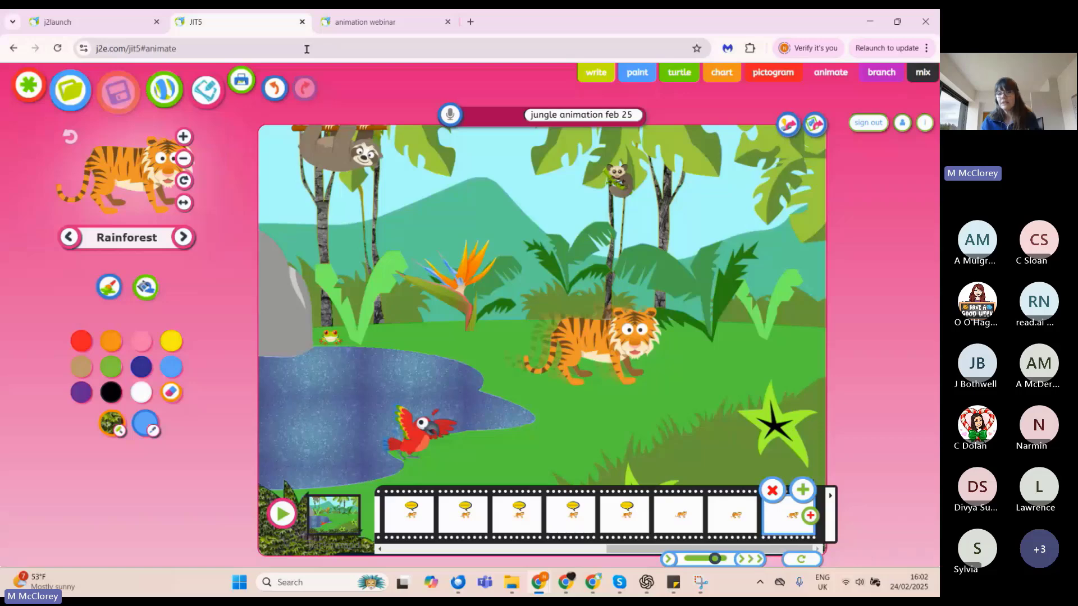
- Switch to the animation webinar presentation and show the slide about creating your own characters using JIT Paint
key("ctrl+Tab")
left_click(925, 544)
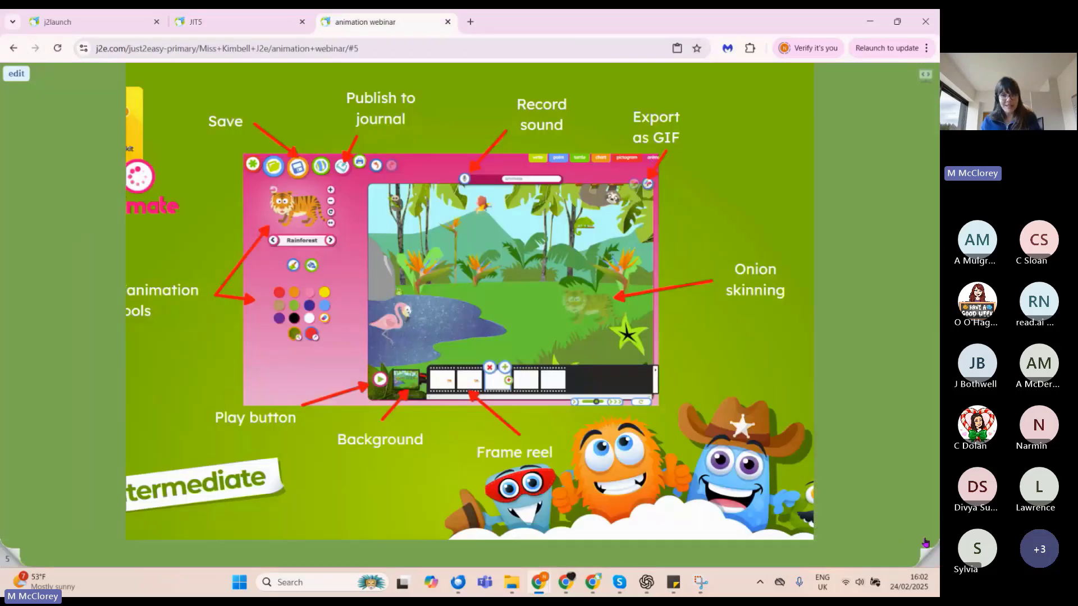
left_click(926, 543)
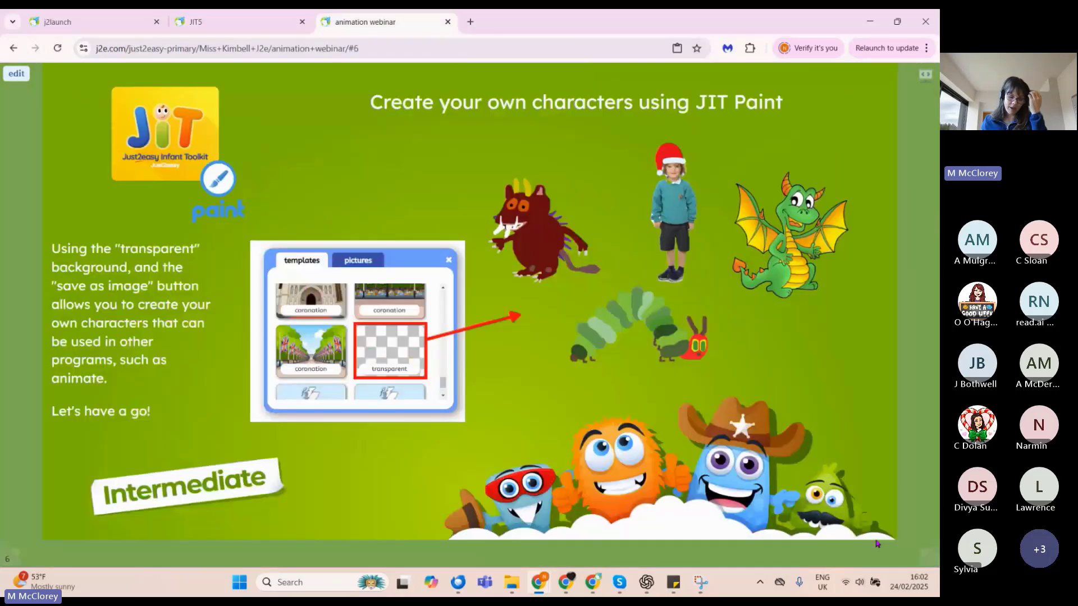
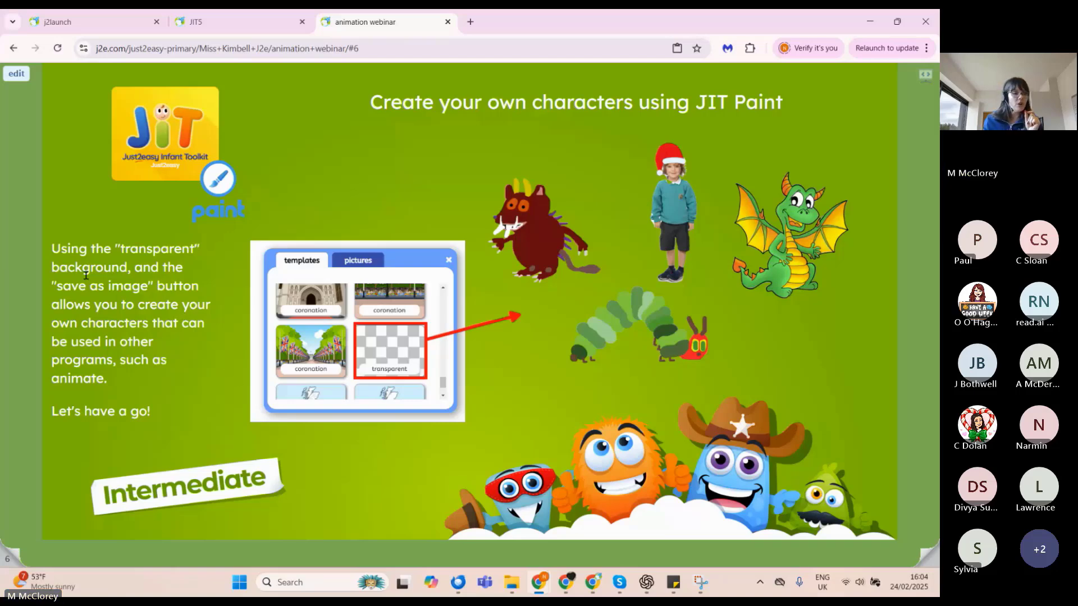
- Return to JIT5, switch to the paint program and start a picture from the transparent template
left_click(243, 25)
left_click(637, 72)
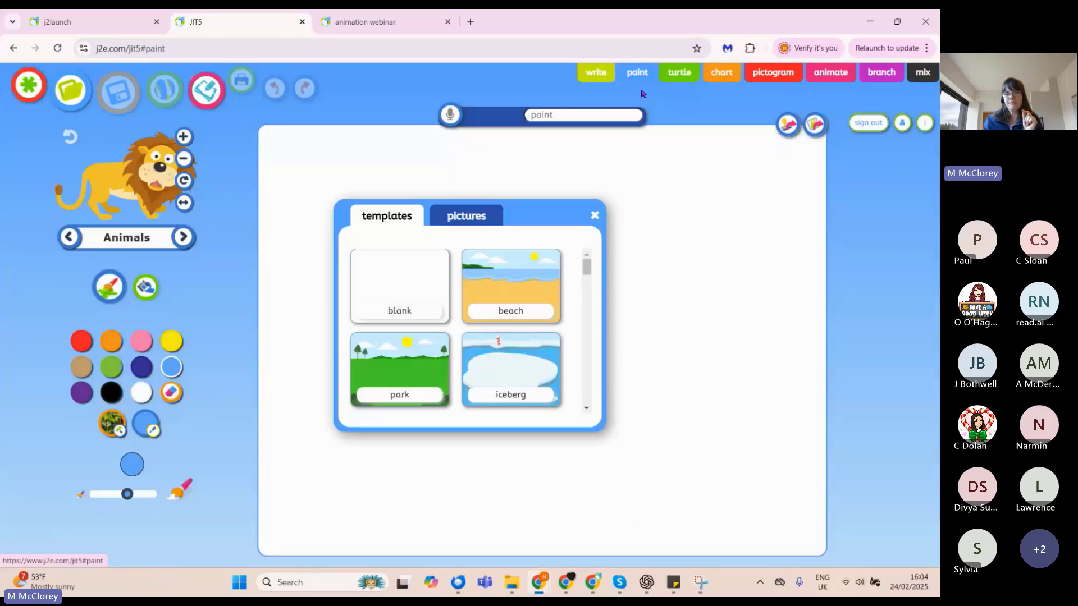
scroll(469, 297, "down", 2)
scroll(469, 297, "down", 3)
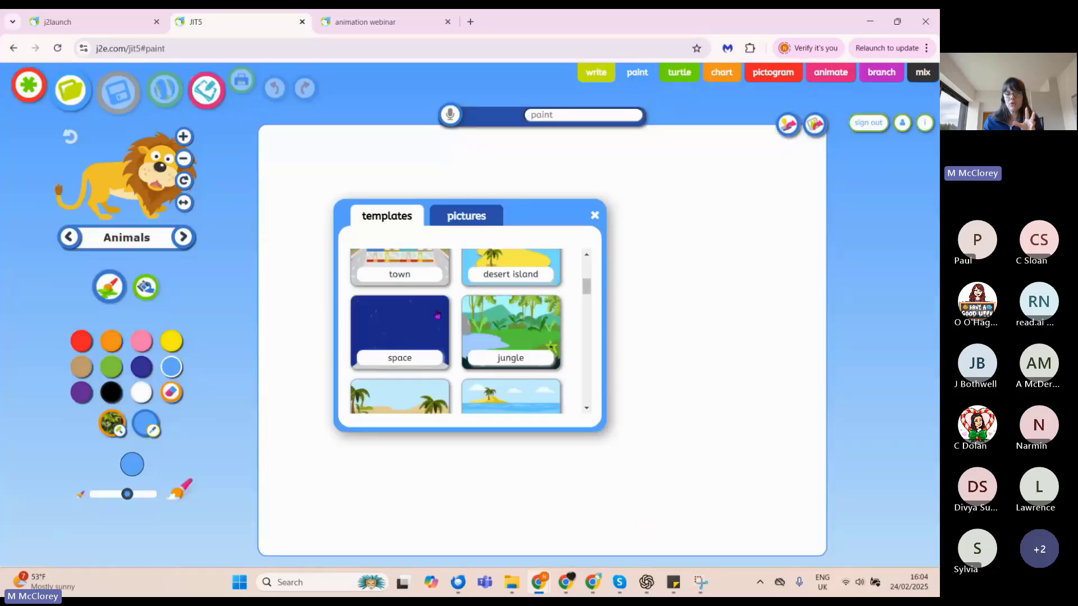
scroll(465, 306, "down", 5)
scroll(464, 308, "down", 5)
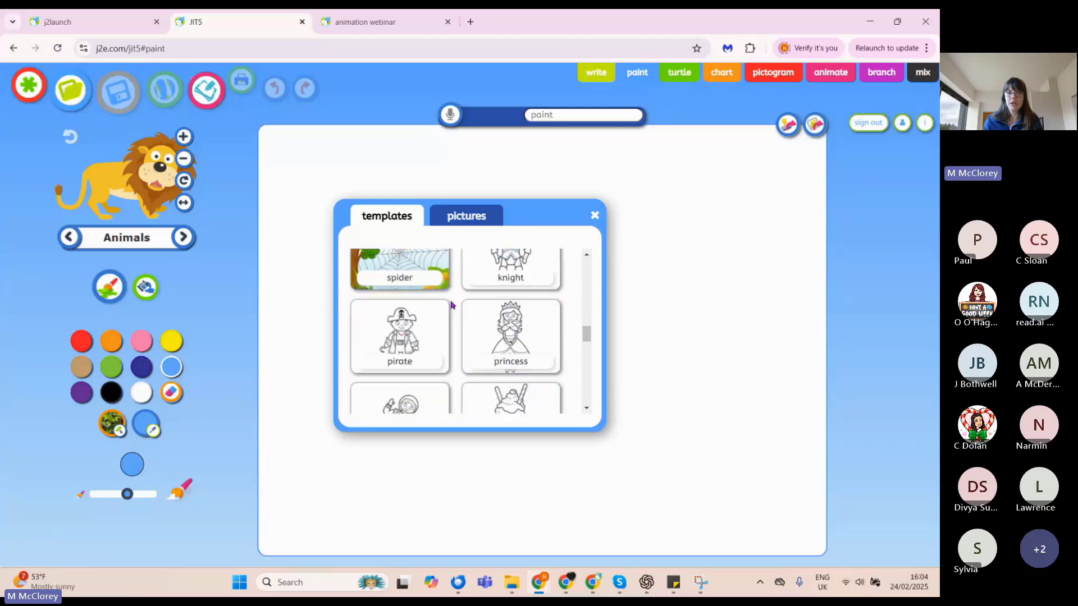
scroll(450, 303, "down", 8)
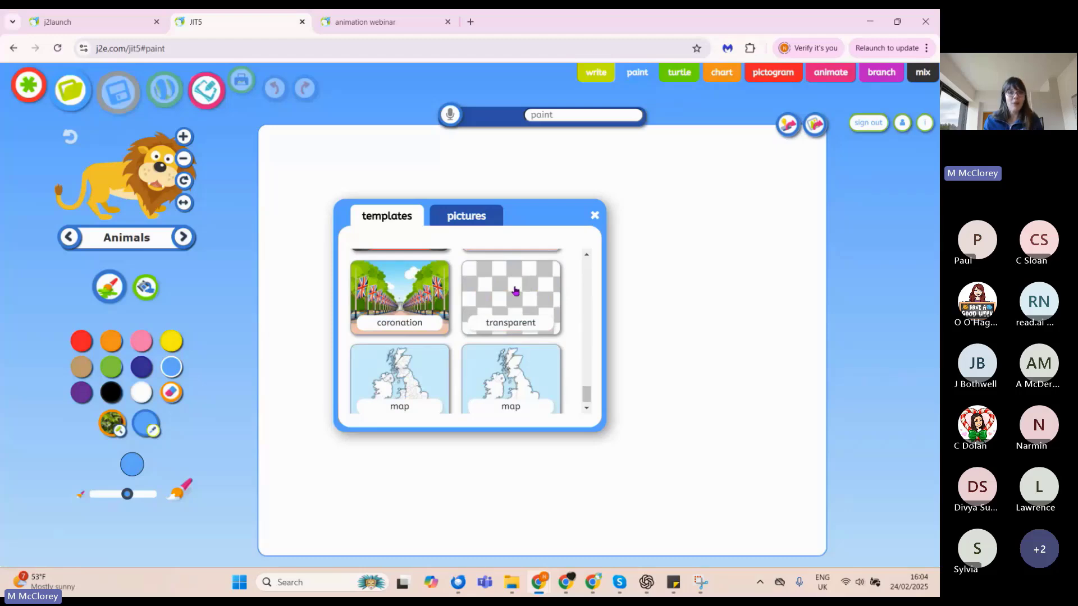
left_click(516, 291)
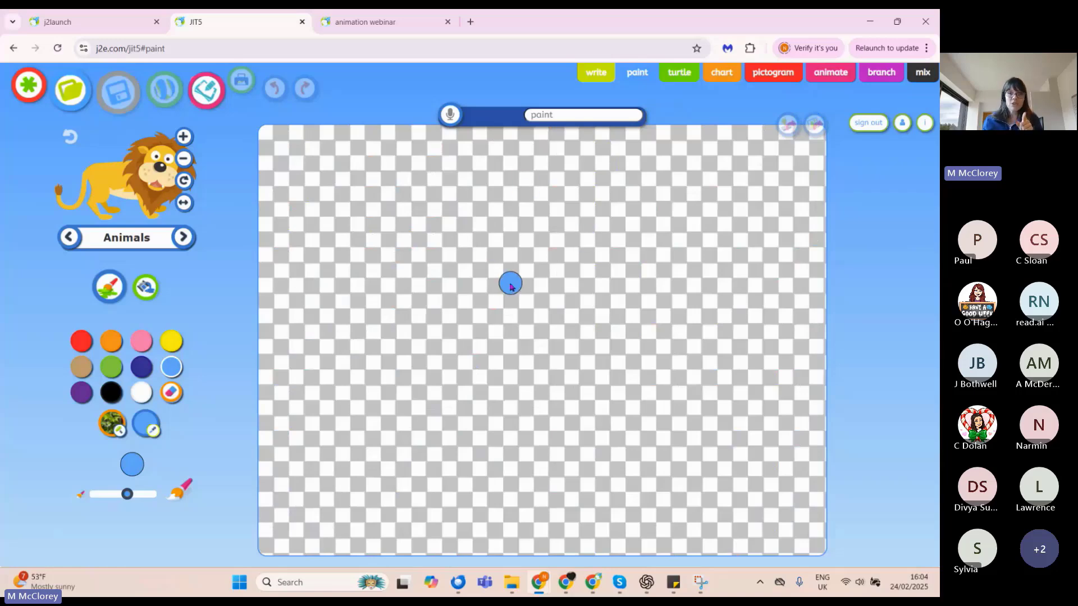
- Paint a bear's rounded head, body and two outstretched arms in light brown with a slightly larger brush
left_click(81, 367)
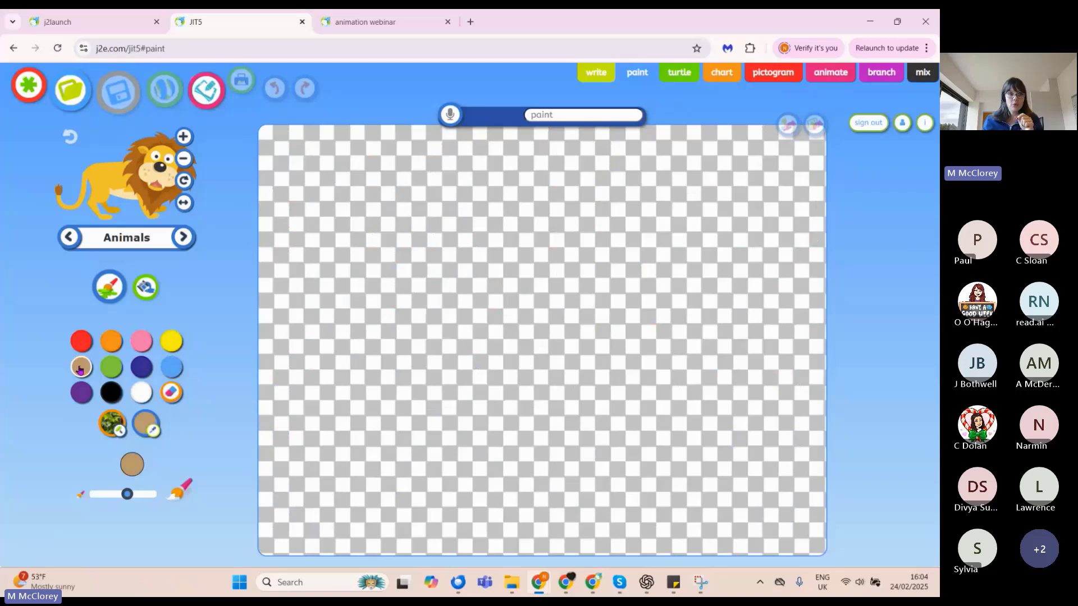
left_click_drag(129, 495, 140, 495)
mouse_move(575, 225)
left_mouse_down()
mouse_move(528, 225)
mouse_move(591, 273)
mouse_move(512, 238)
mouse_move(543, 231)
mouse_move(561, 260)
left_mouse_up()
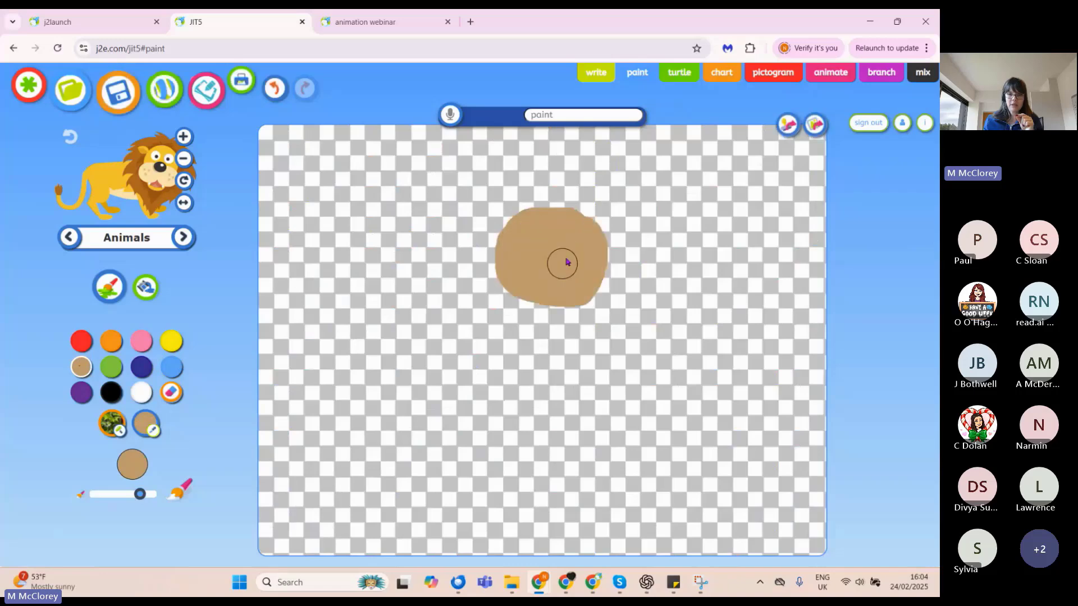
mouse_move(549, 318)
left_mouse_down()
mouse_move(500, 348)
mouse_move(604, 426)
mouse_move(580, 308)
mouse_move(509, 370)
mouse_move(573, 436)
mouse_move(611, 395)
mouse_move(541, 323)
mouse_move(592, 385)
mouse_move(570, 361)
mouse_move(575, 387)
mouse_move(645, 303)
mouse_move(531, 354)
mouse_move(433, 321)
left_mouse_up()
- Paint the bear's two legs, undoing and redrawing the first one, and add two round ears to the head
left_click_drag(526, 430, 524, 462)
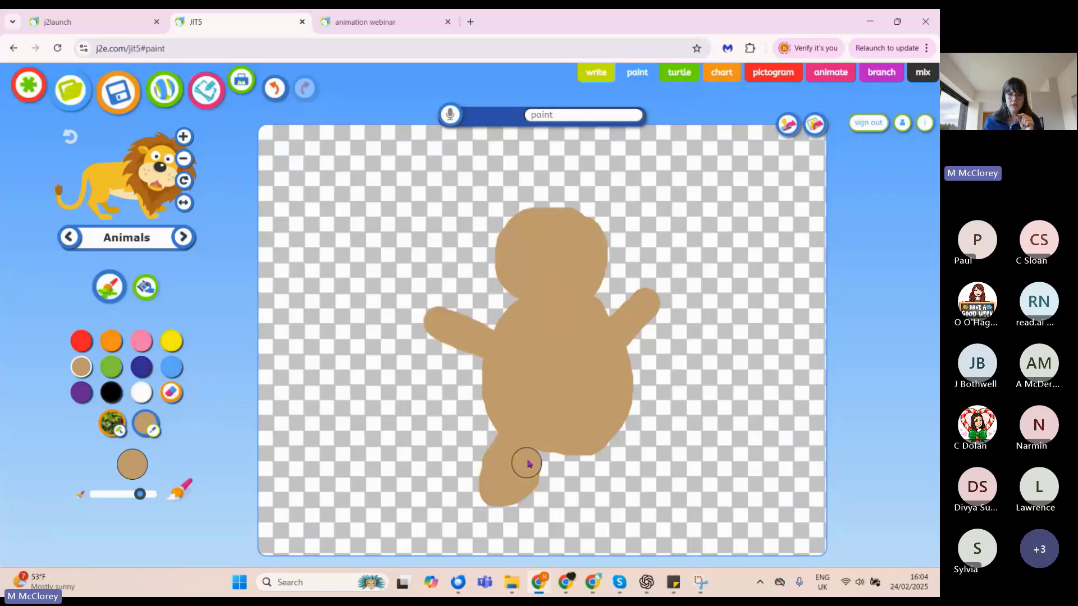
left_click(274, 88)
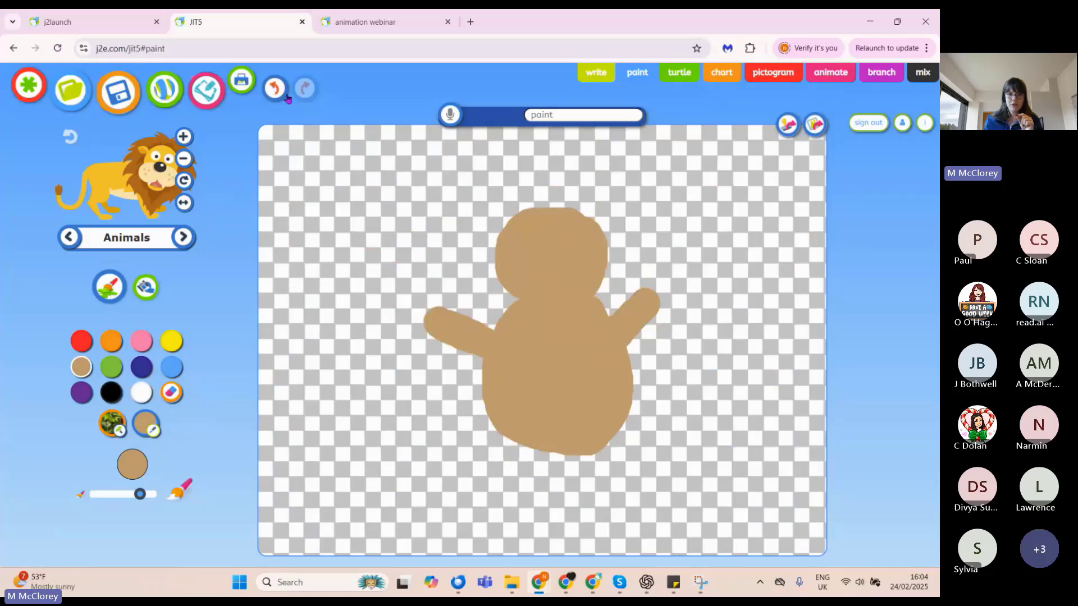
left_click_drag(522, 447, 513, 484)
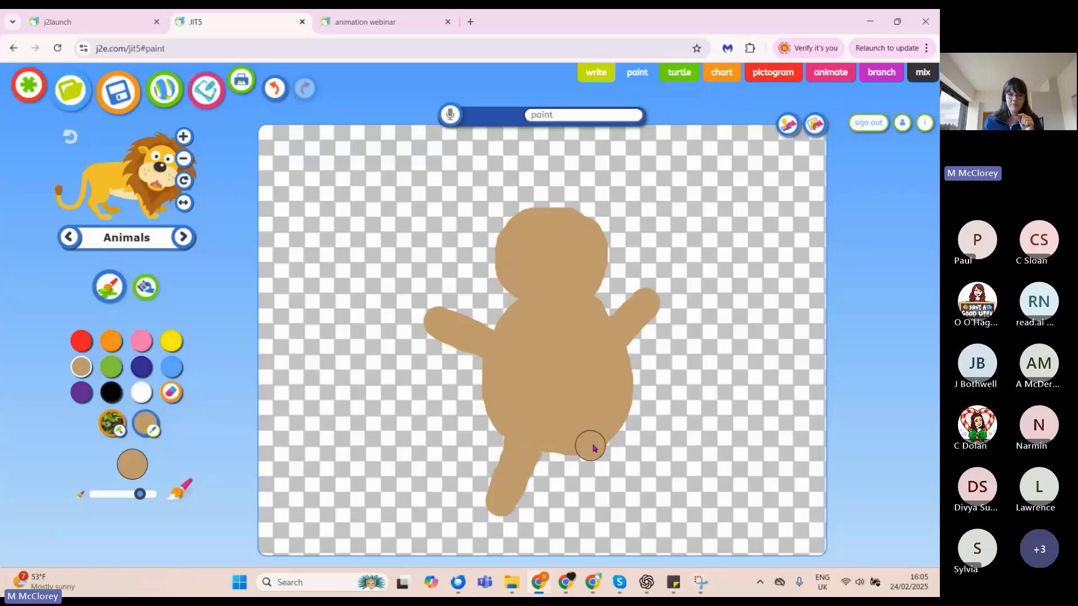
left_click_drag(577, 437, 618, 495)
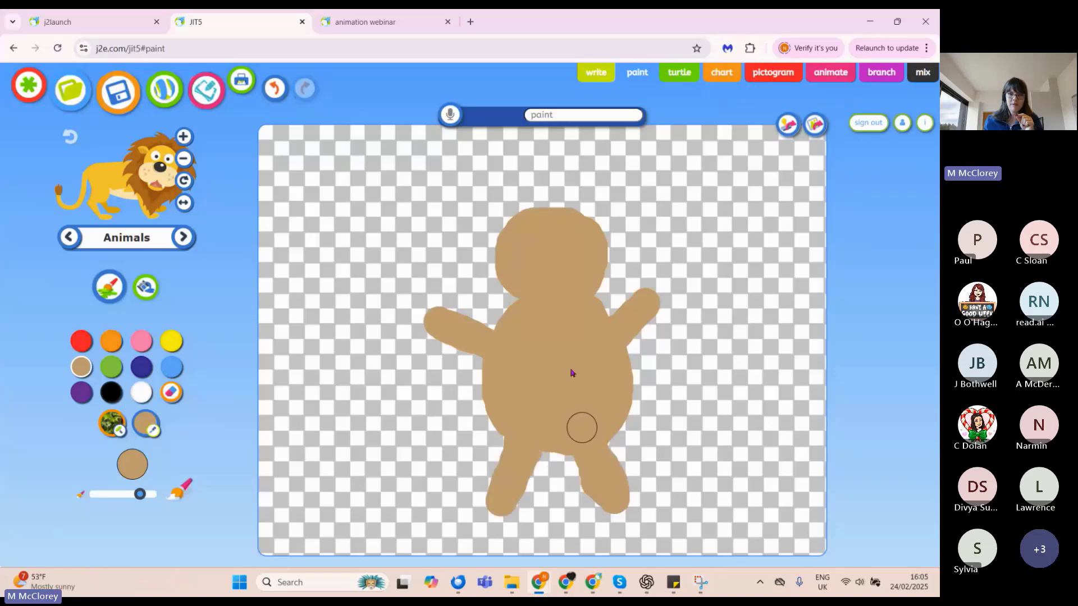
left_click_drag(587, 218, 608, 228)
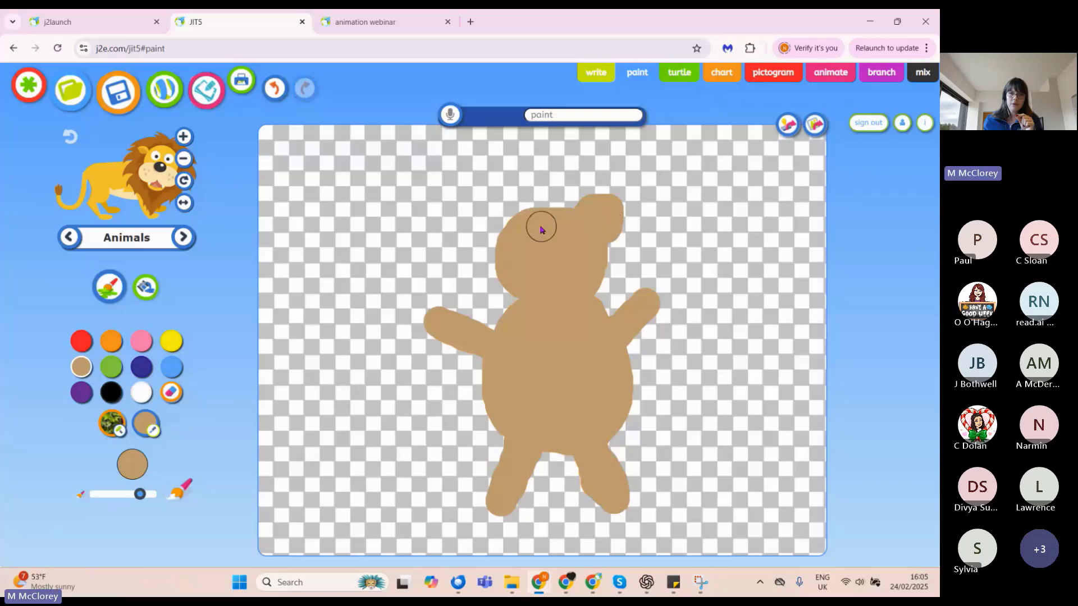
mouse_move(513, 217)
left_mouse_down()
mouse_move(486, 209)
mouse_move(503, 224)
left_mouse_up()
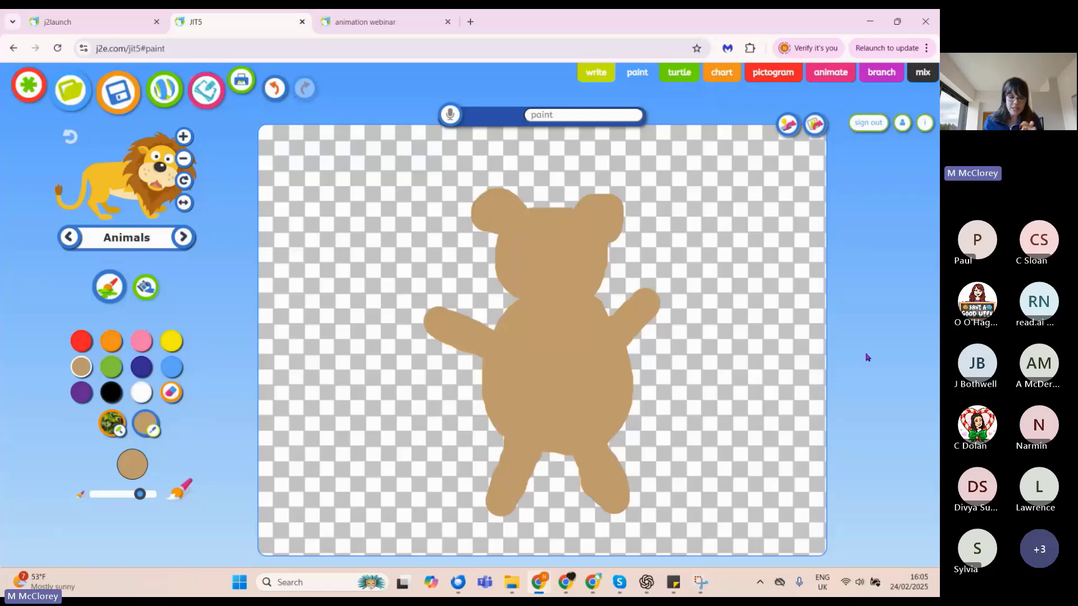
- Pick an off-white shade from the custom colour picker and dab two round eyes on the bear's face
left_click(141, 392)
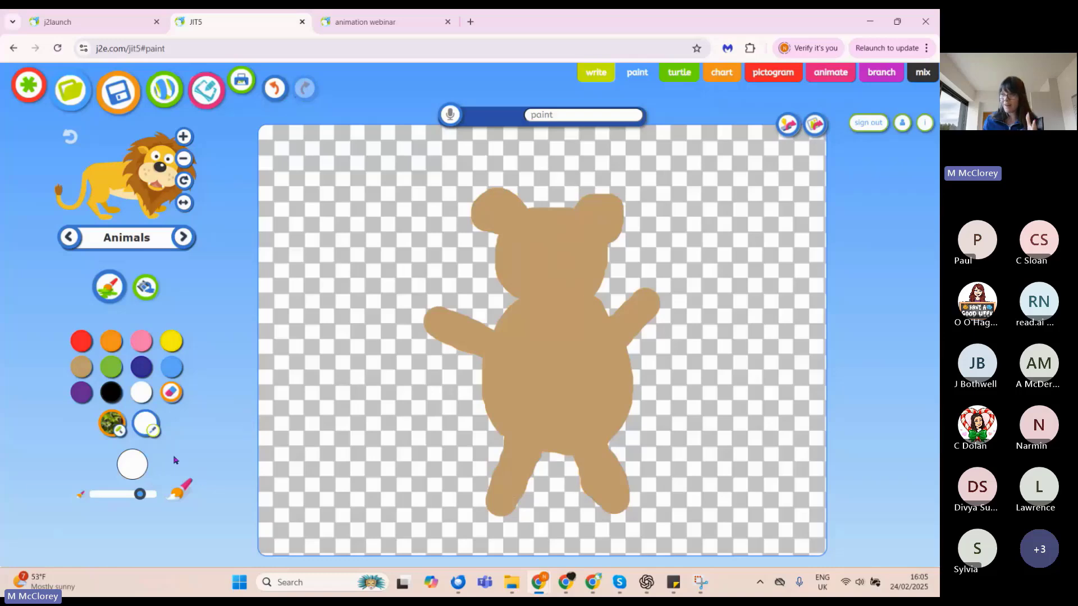
left_click(147, 420)
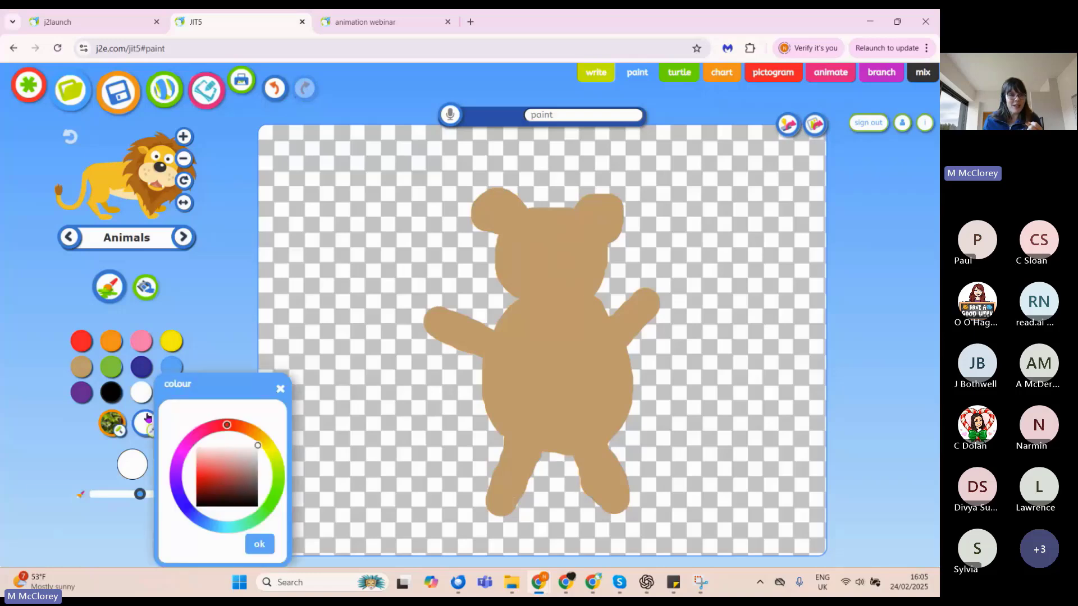
left_click(245, 447)
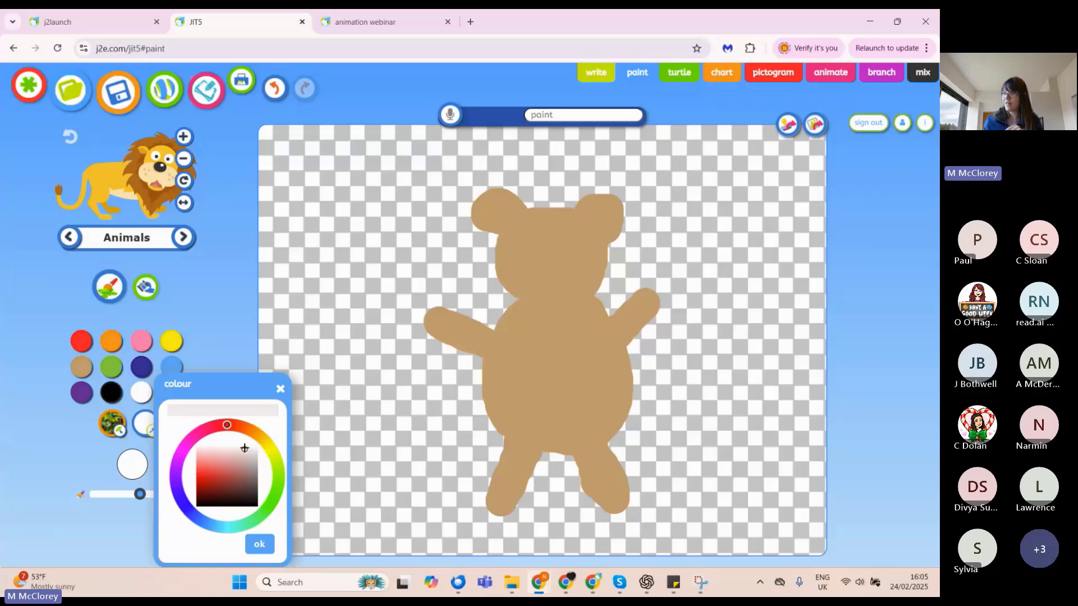
left_click(257, 544)
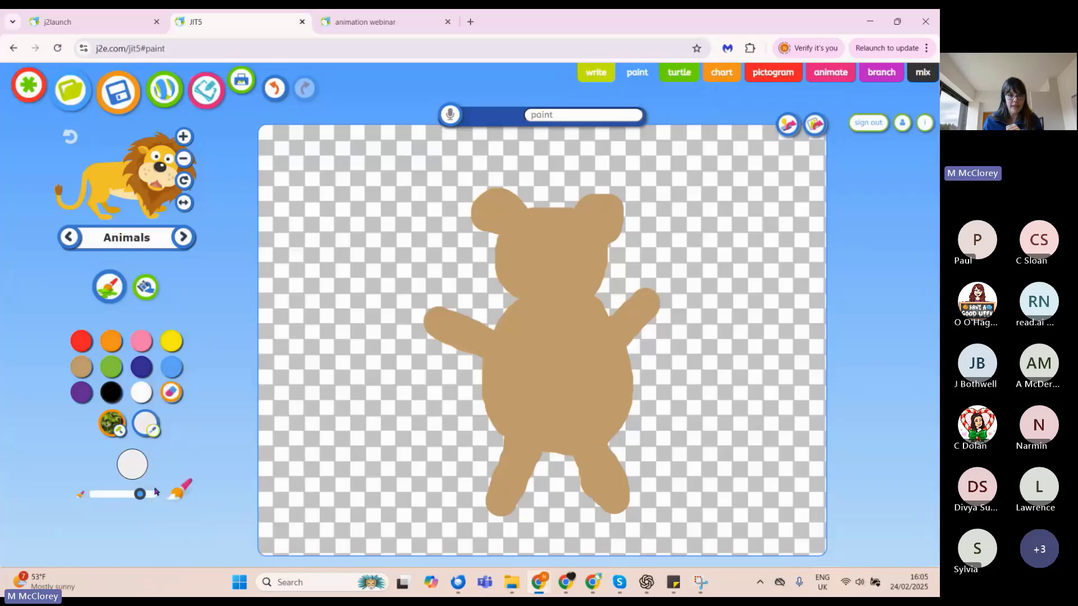
left_click(532, 242)
left_click(568, 241)
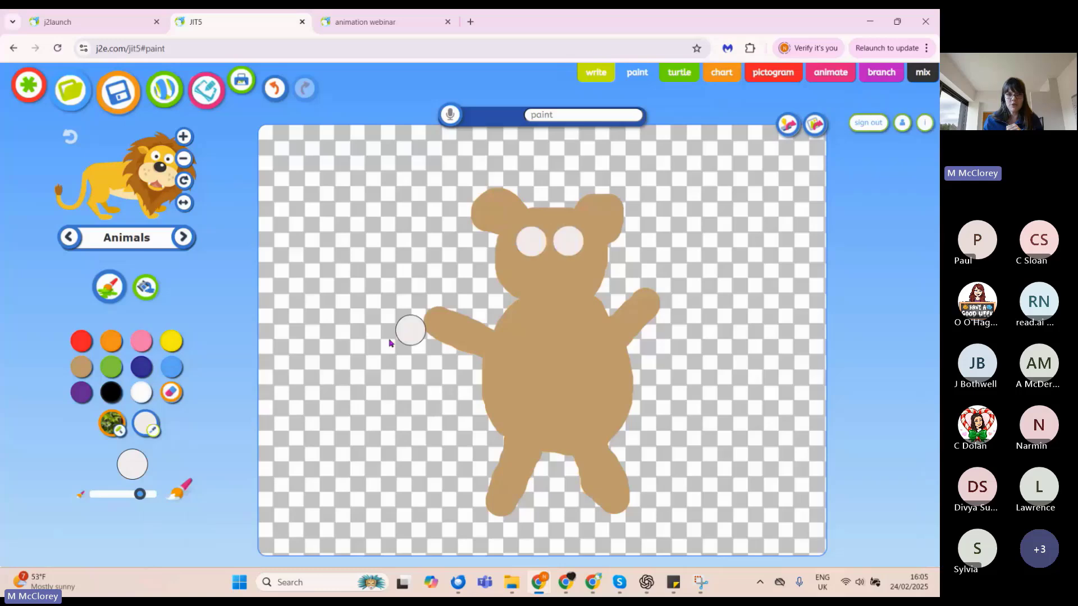
- Dab a light-blue iris in the centre of each of the bear's eyes with a smaller brush
left_click(172, 367)
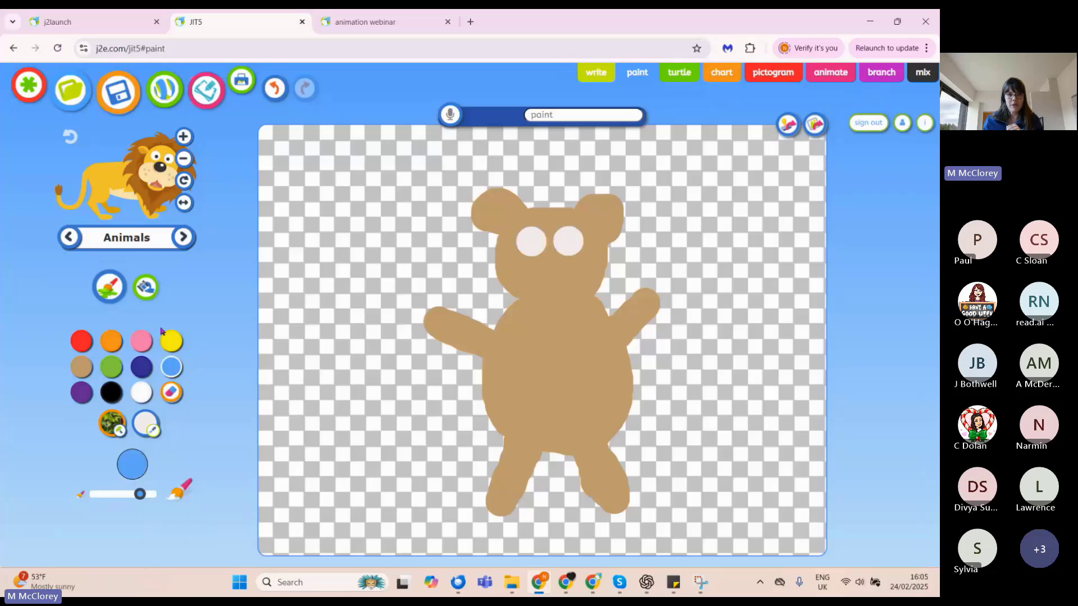
left_click_drag(140, 494, 117, 494)
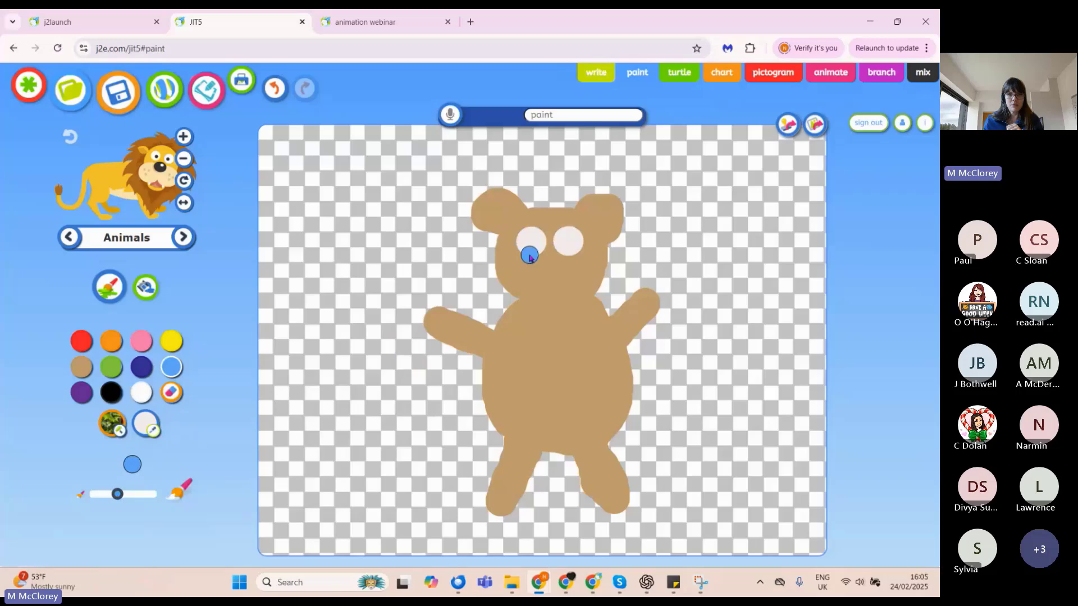
left_click(532, 242)
left_click(569, 241)
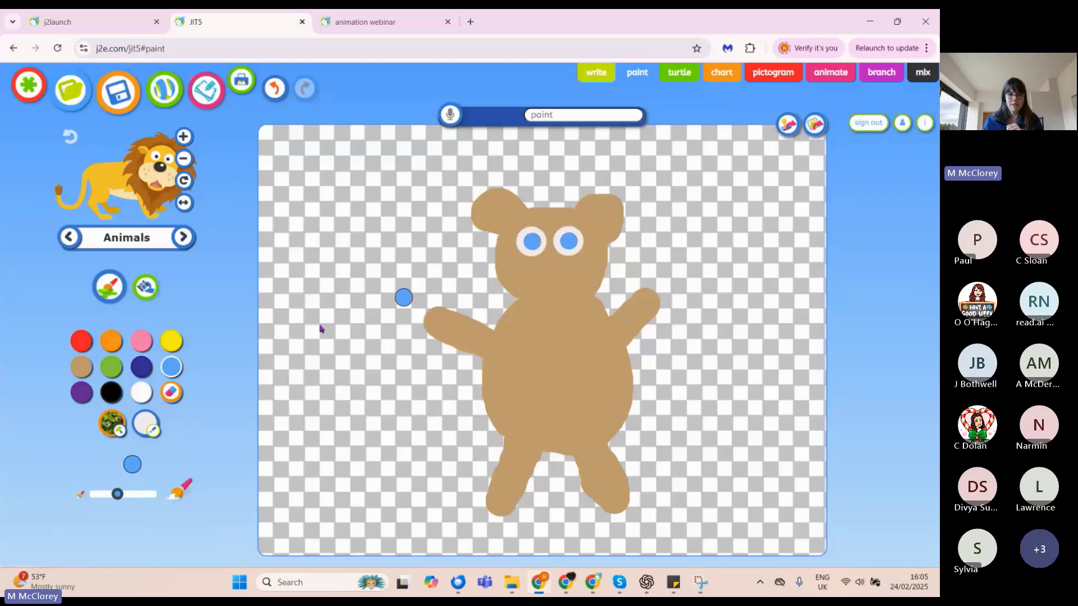
- Dab a black pupil in the centre of each of the bear's eyes with a smaller brush
left_click(112, 392)
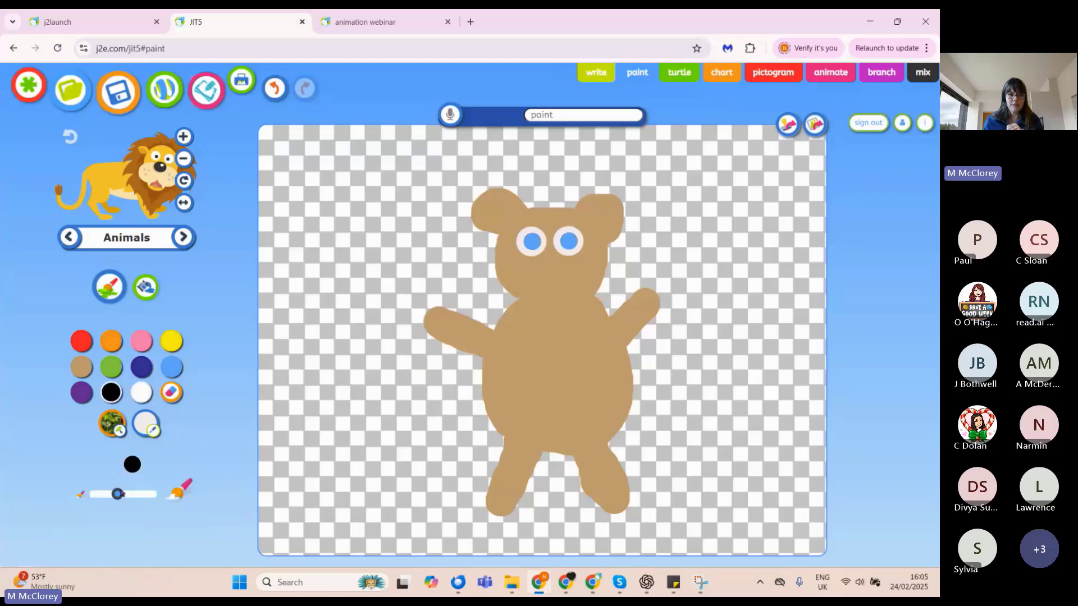
left_click_drag(117, 493, 103, 494)
left_click(533, 241)
left_click(568, 241)
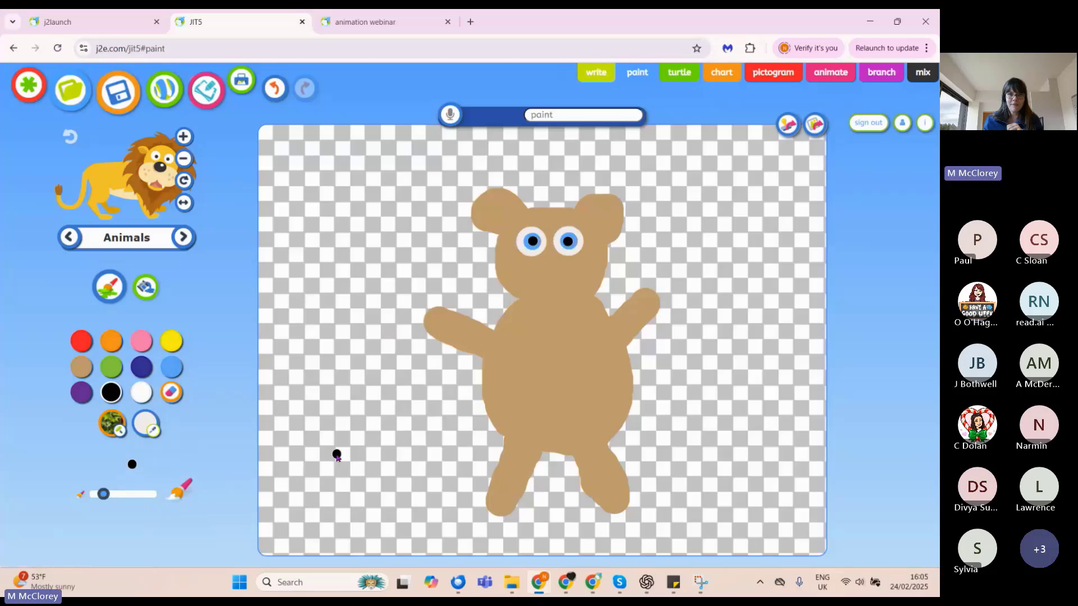
- Paint a black nose below the bear's eyes and a short line down to a straight horizontal mouth
left_click(550, 259)
left_click(545, 263)
left_click(551, 263)
left_click(554, 264)
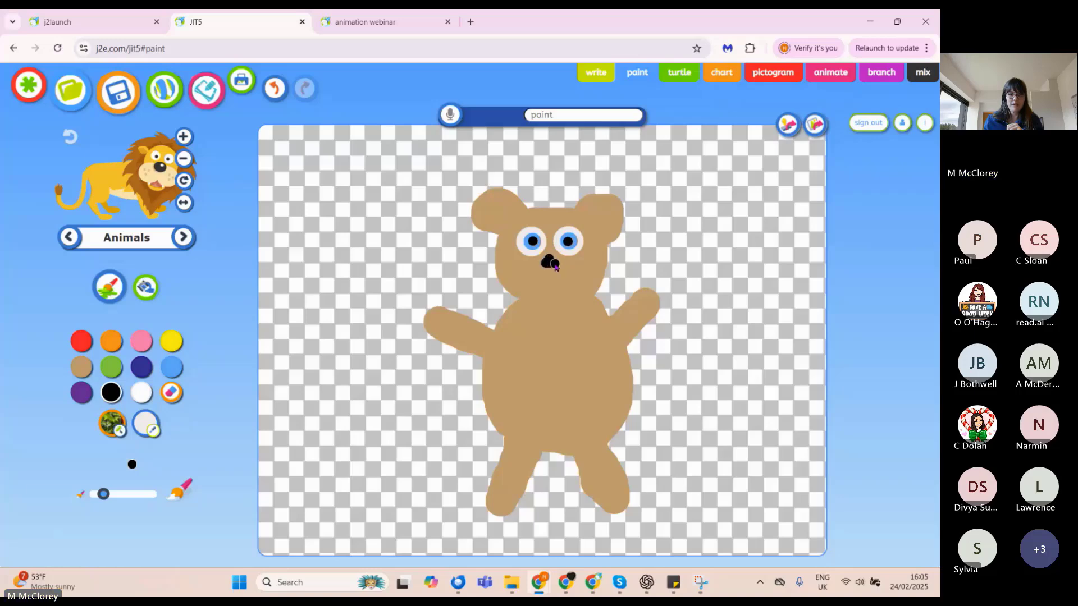
left_click(550, 273)
mouse_move(550, 273)
left_mouse_down()
mouse_move(532, 279)
mouse_move(570, 279)
left_mouse_up()
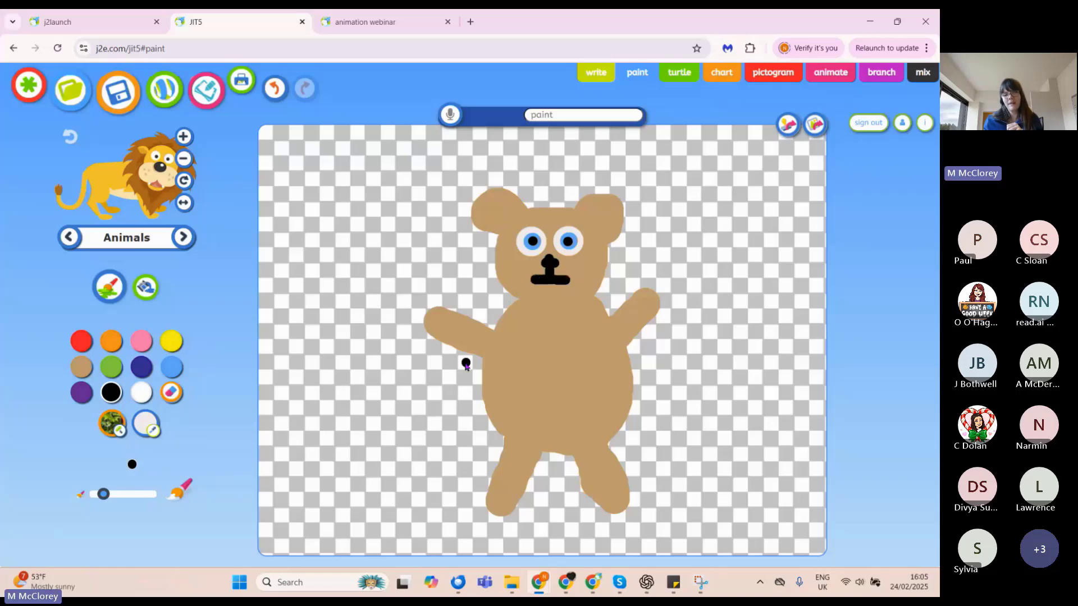
- Paint a filled pink patch on the bear's tummy with a larger brush
left_click(141, 340)
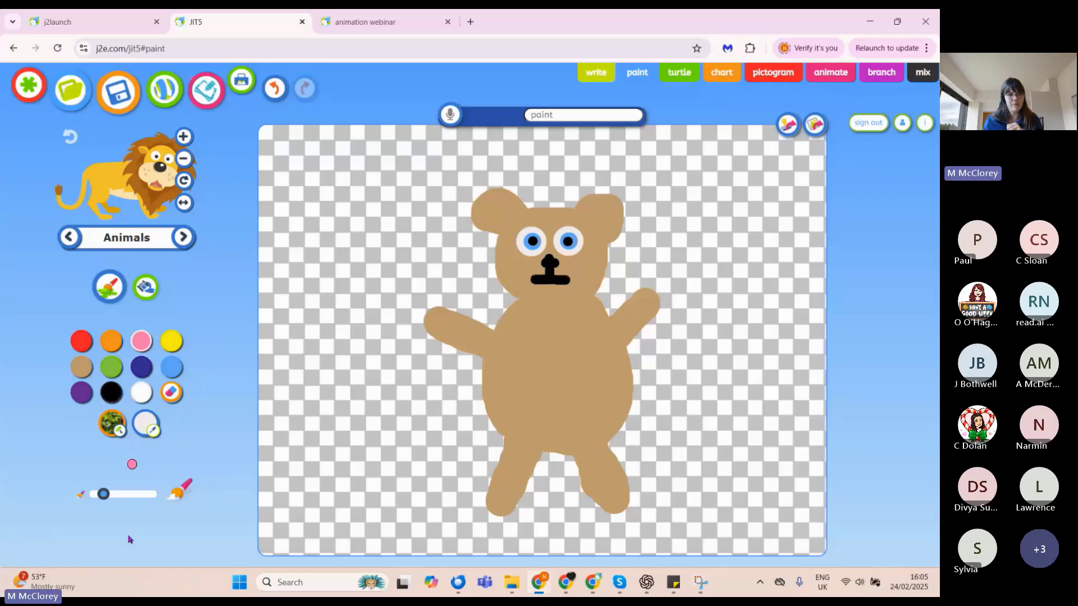
left_click_drag(104, 494, 138, 494)
mouse_move(564, 342)
left_mouse_down()
mouse_move(527, 370)
mouse_move(560, 371)
mouse_move(543, 385)
mouse_move(546, 365)
mouse_move(577, 365)
left_mouse_up()
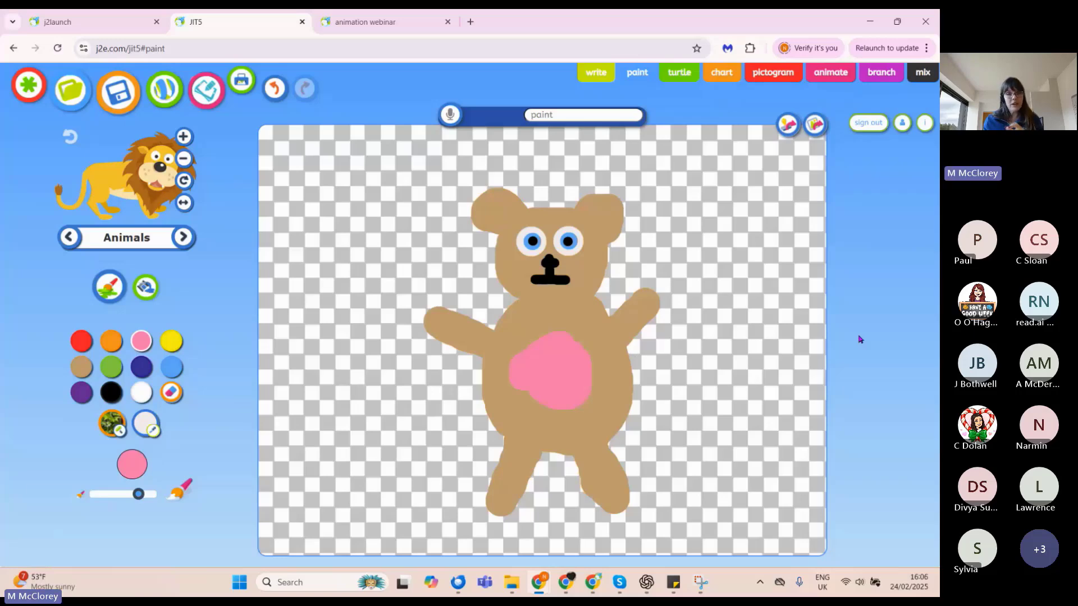
- Save the bear painting, and also save it as an image
left_click(112, 94)
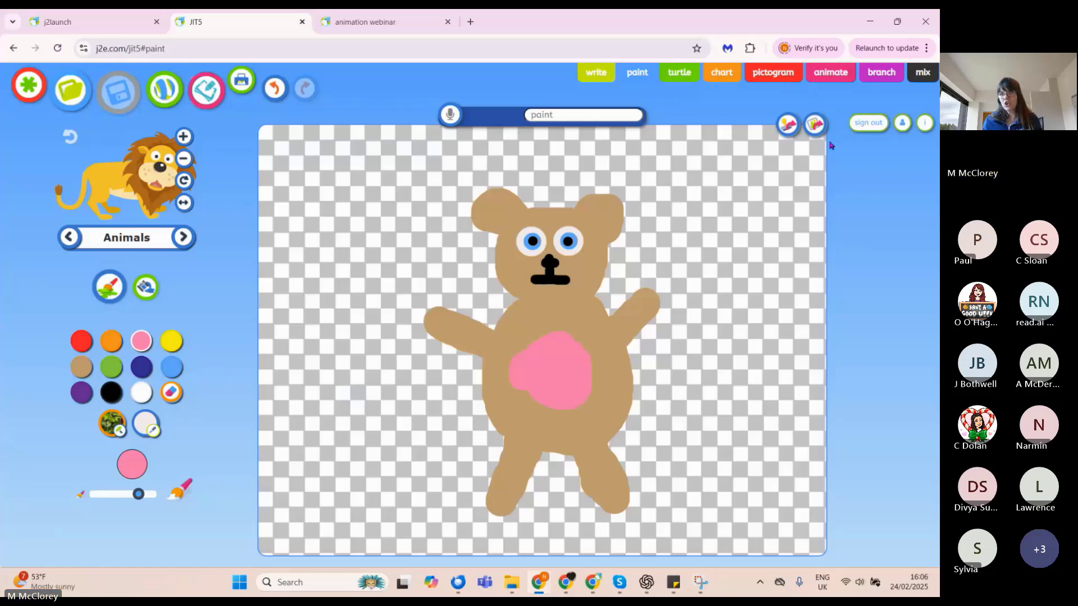
scroll(814, 130, "up", 5)
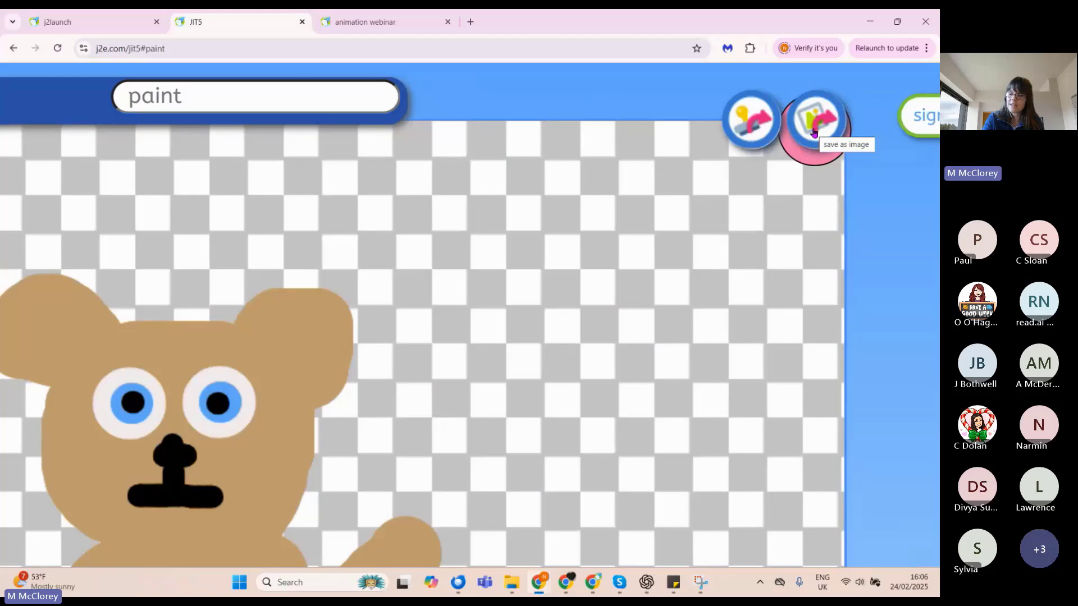
scroll(814, 131, "down", 1)
scroll(814, 131, "down", 5)
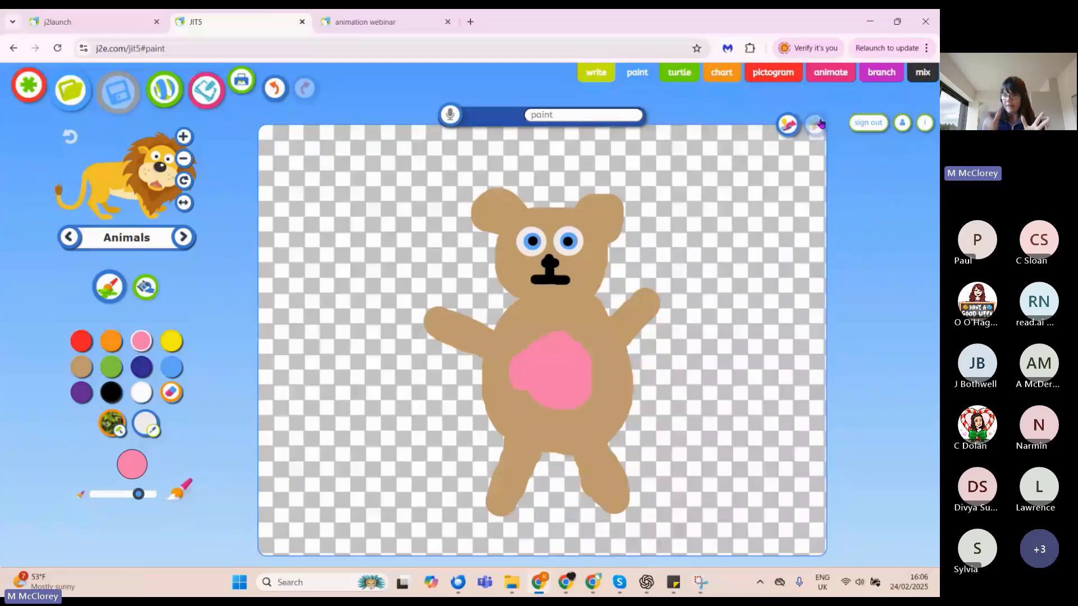
left_click(821, 124)
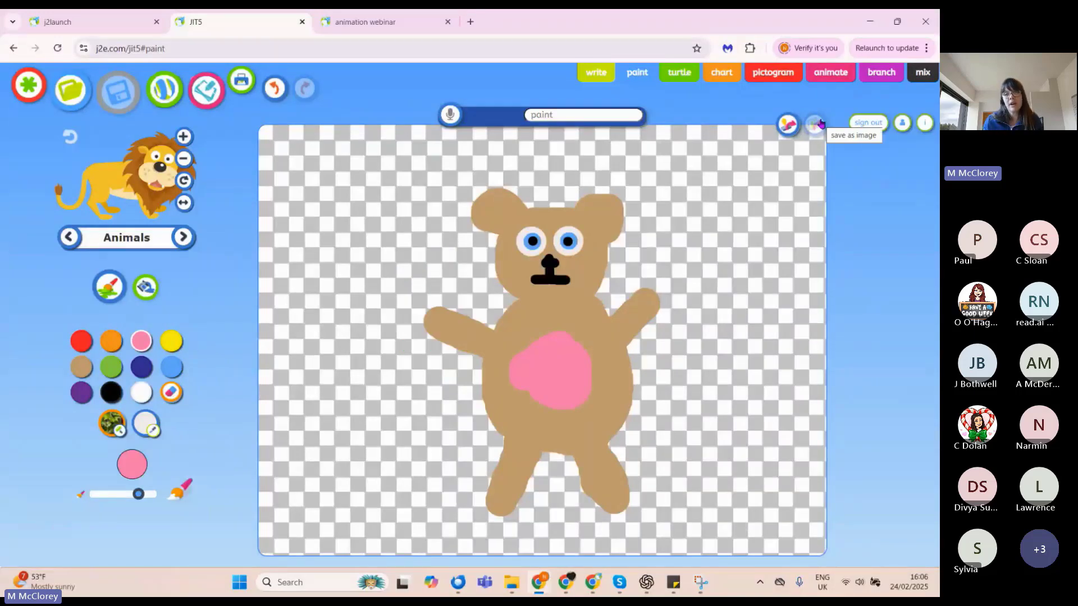
- Switch to JIT animate and start a new animation from the park template
left_click(832, 75)
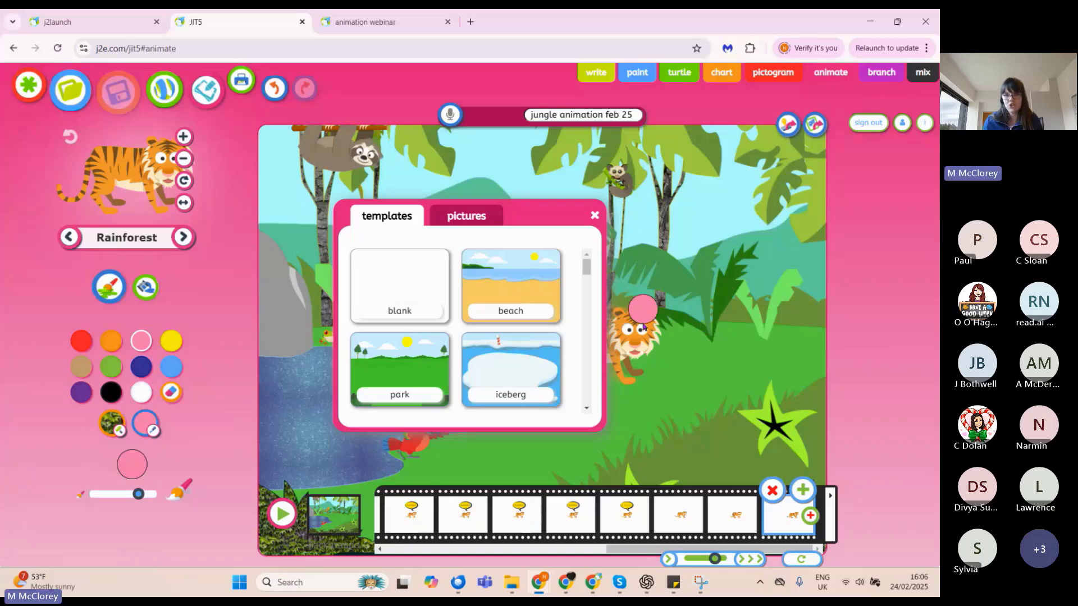
left_click(397, 351)
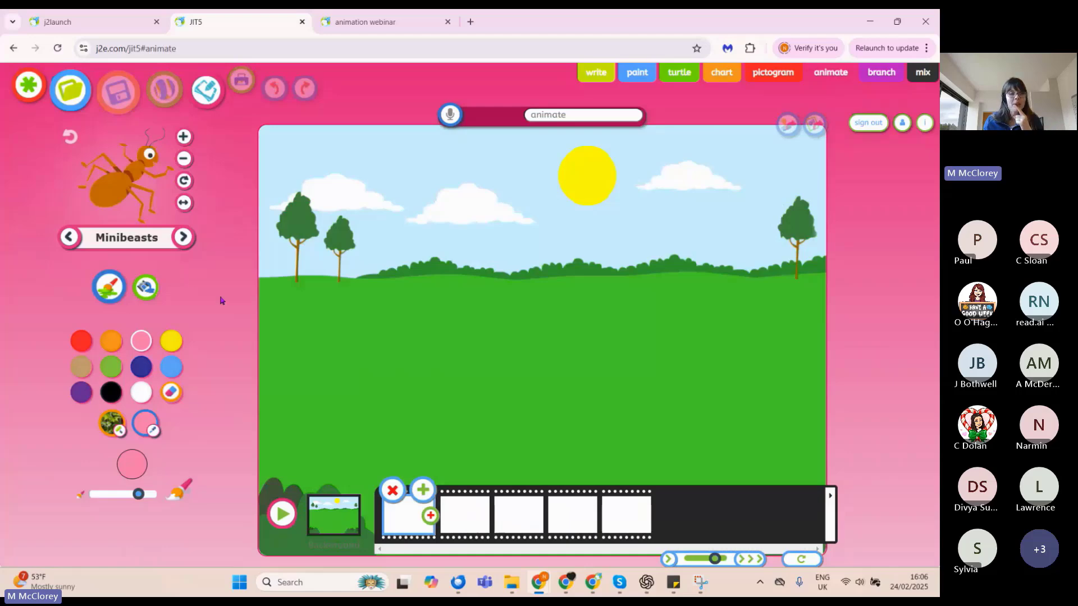
- Choose the painted bear from my pictures as the stamp
left_click(129, 247)
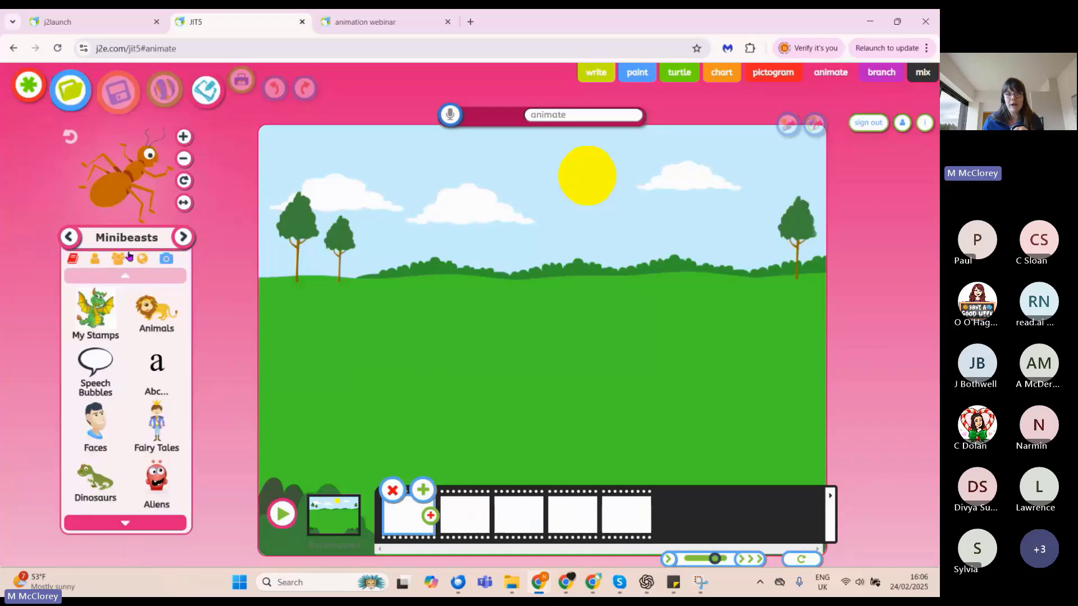
left_click(117, 319)
left_click(71, 295)
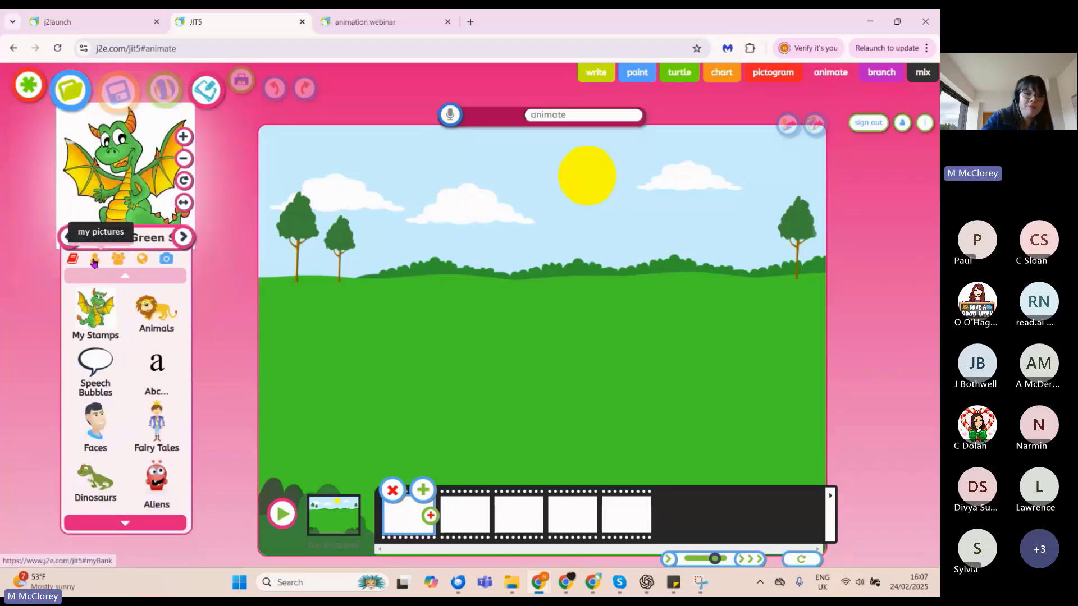
scroll(94, 263, "up", 2)
scroll(94, 262, "up", 3)
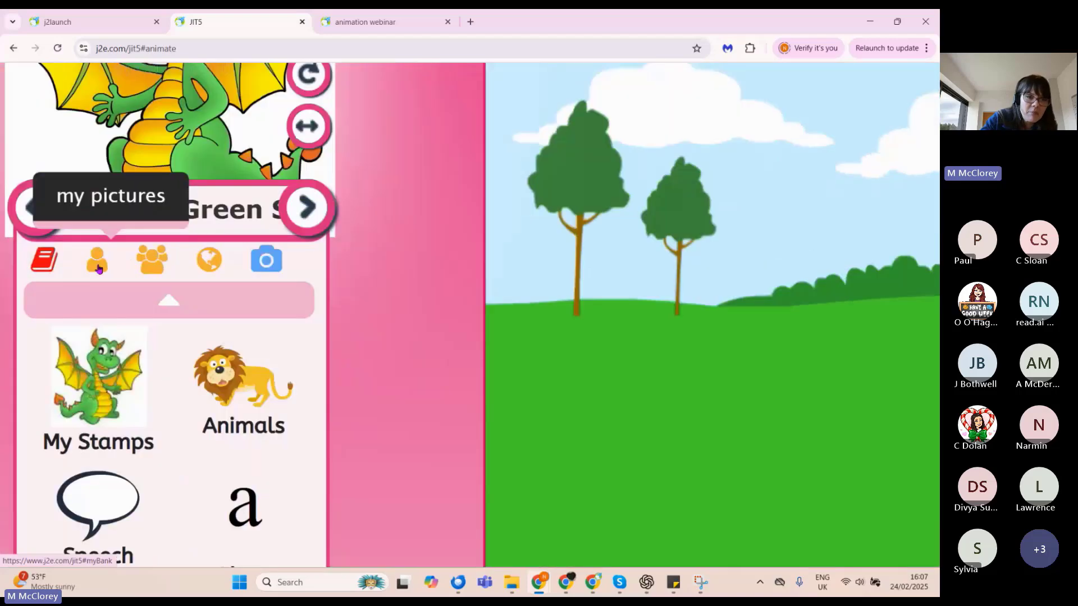
left_click(102, 265)
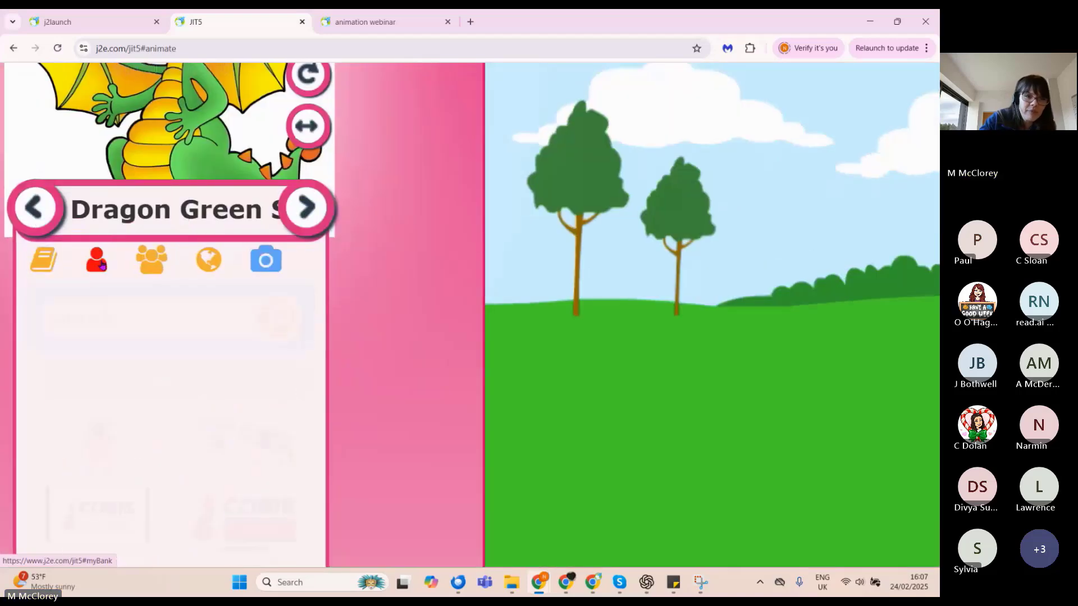
scroll(103, 265, "down", 5)
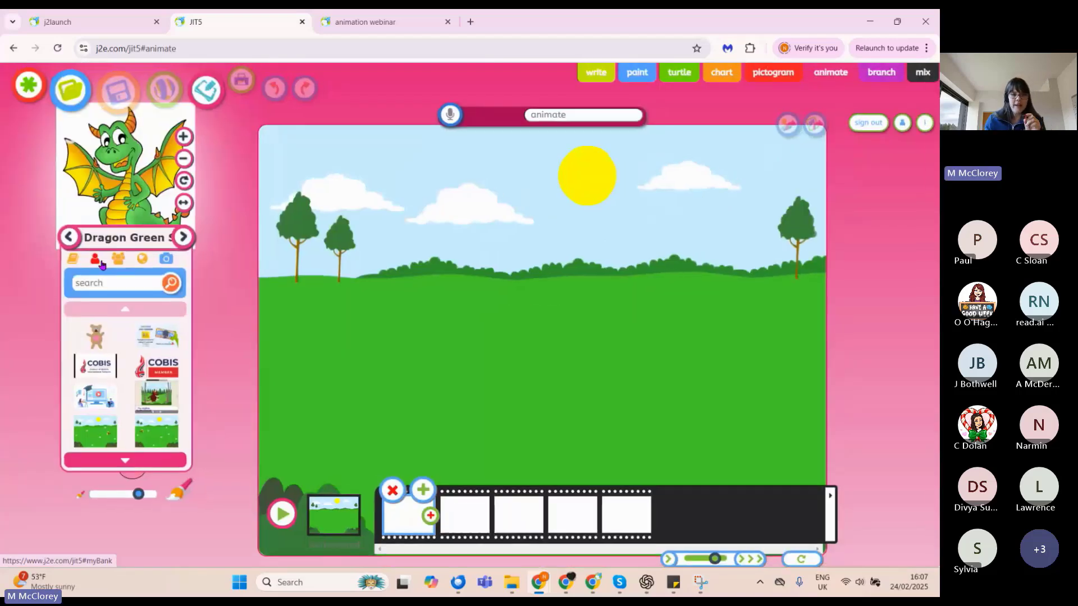
left_click(99, 341)
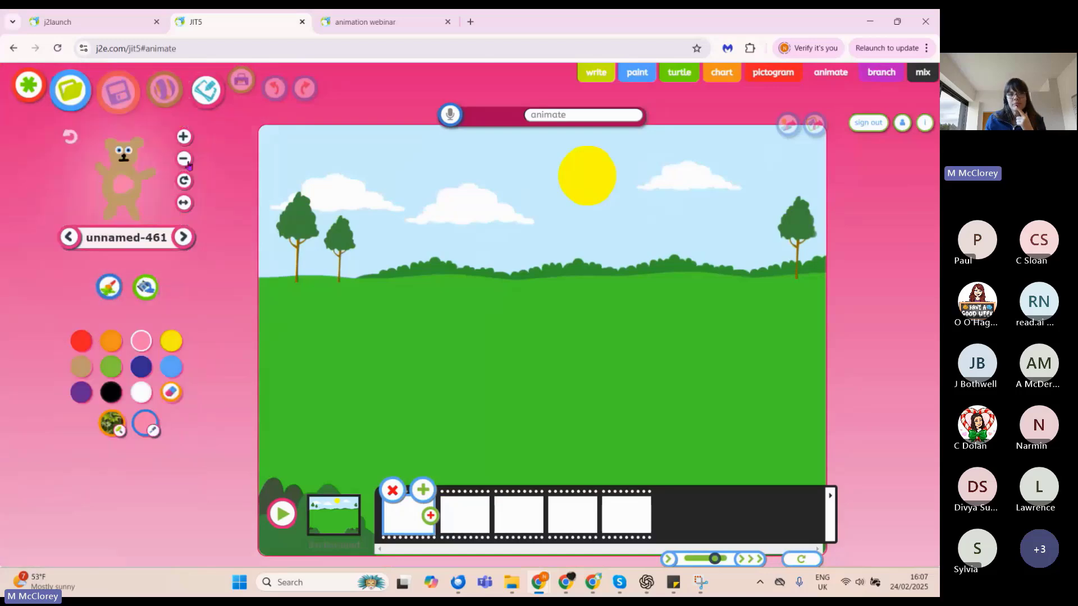
- Enlarge the bear stamp by two increments and place it on the grass in the first frame
left_click(184, 140)
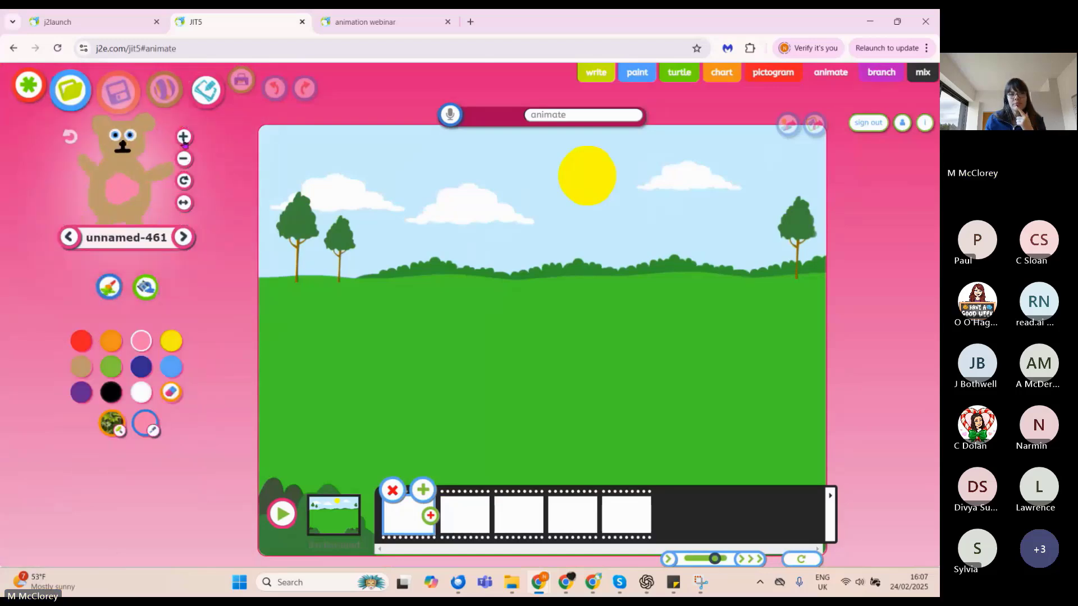
left_click(184, 140)
left_click_drag(128, 178, 412, 367)
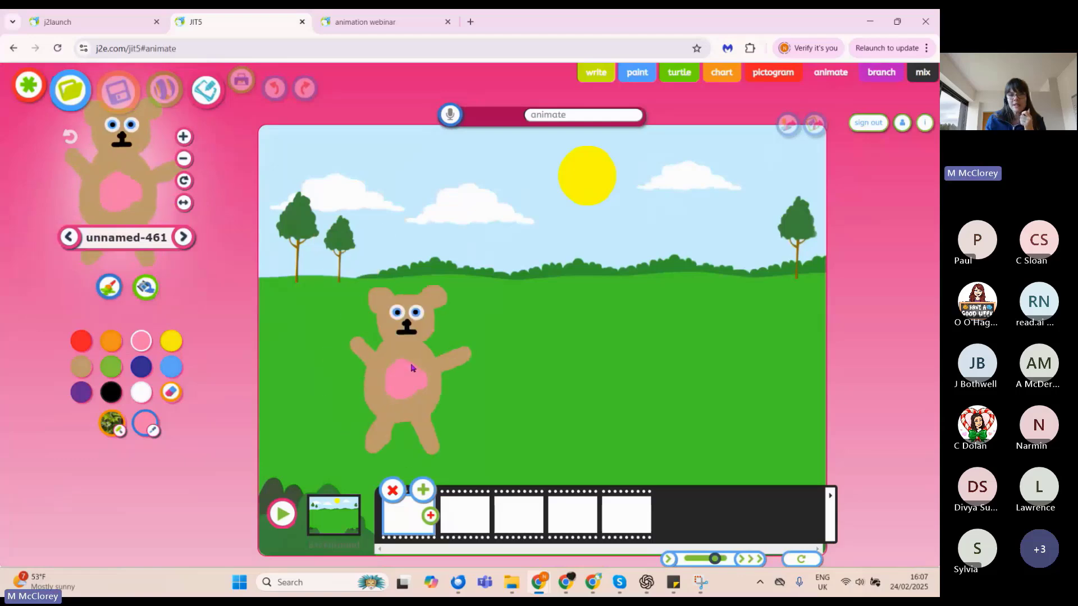
- Stamp the bear in the second to fifth frames, shifting it slightly from one frame to the next
left_click(445, 514)
left_click(429, 387)
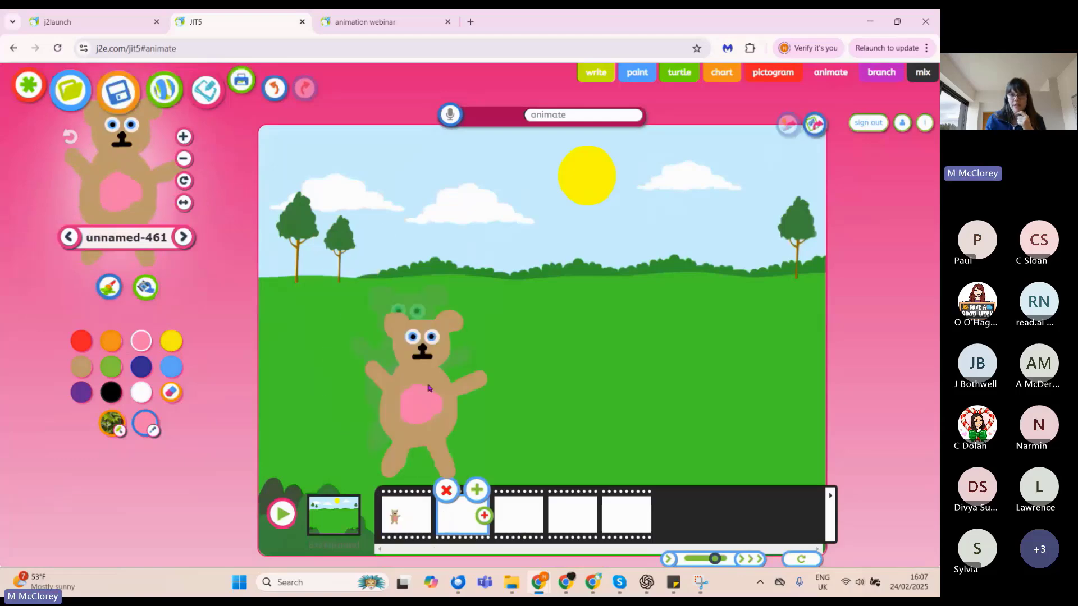
left_click_drag(429, 387, 424, 369)
left_click(509, 510)
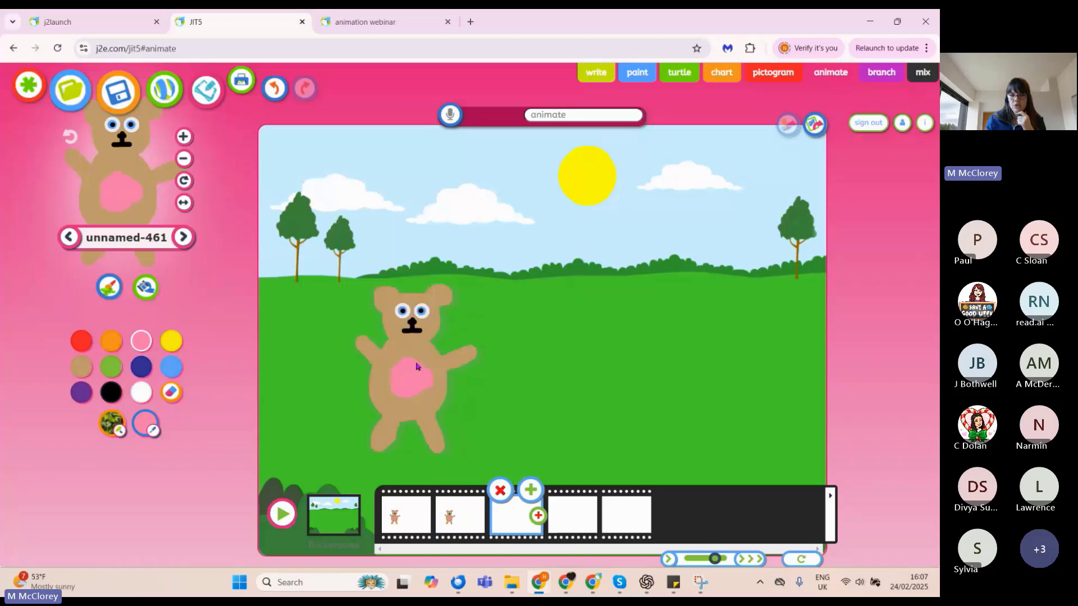
left_click(434, 373)
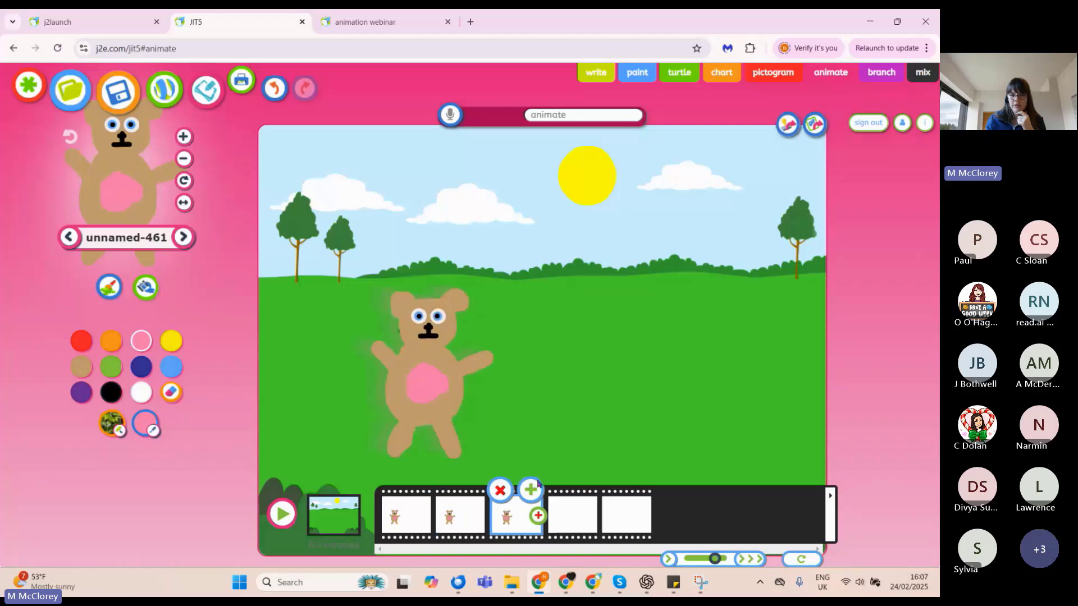
left_click(569, 505)
left_click(438, 377)
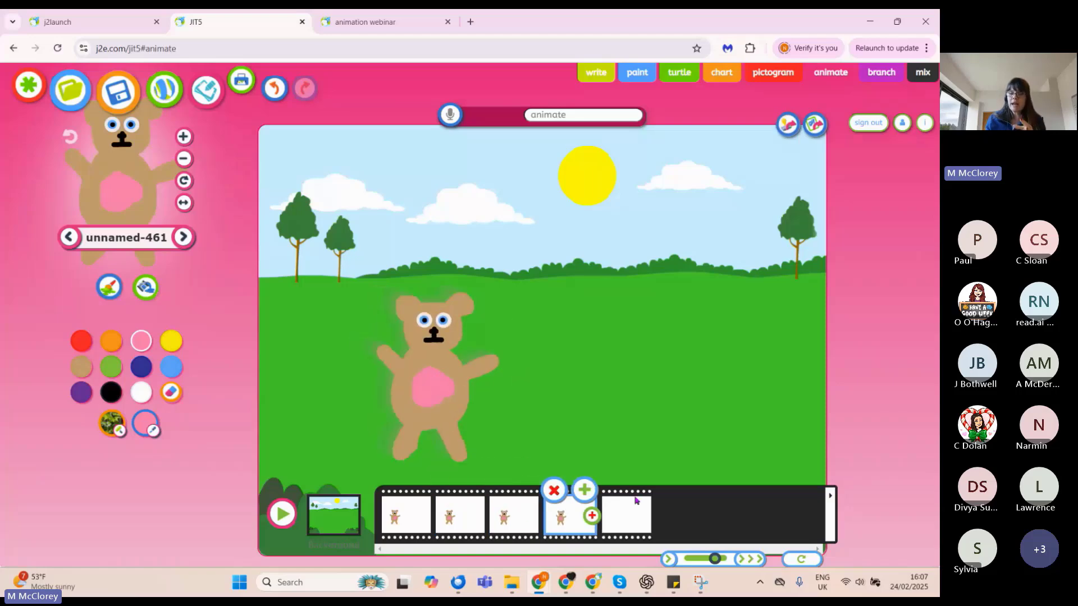
left_click(636, 500)
left_click(448, 382)
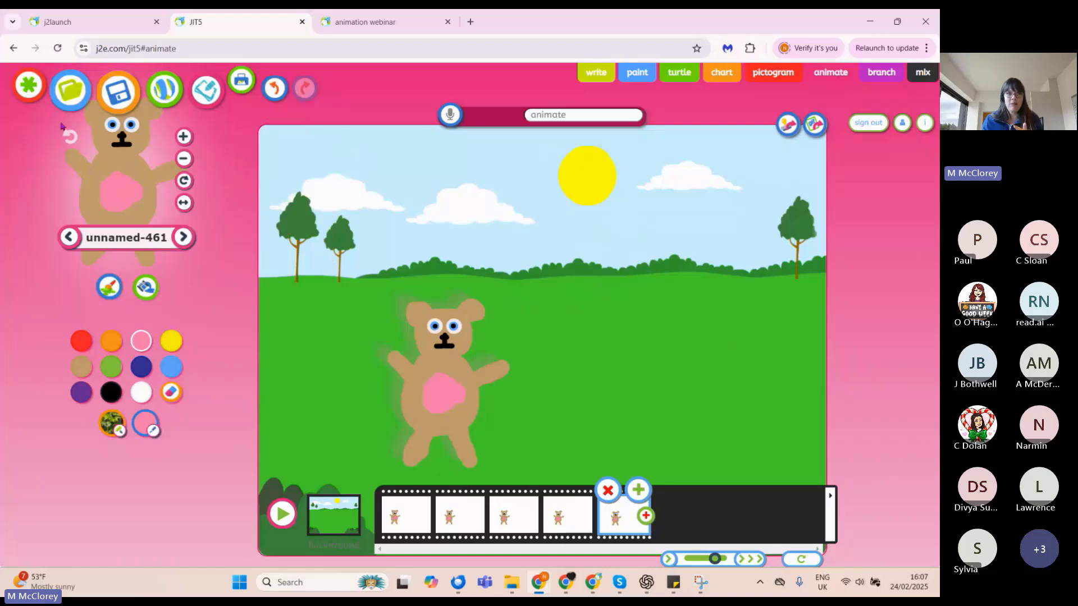
- Start a new animation using the saved flower meadow picture with a bee as background, discarding the unsaved changes
left_click(30, 87)
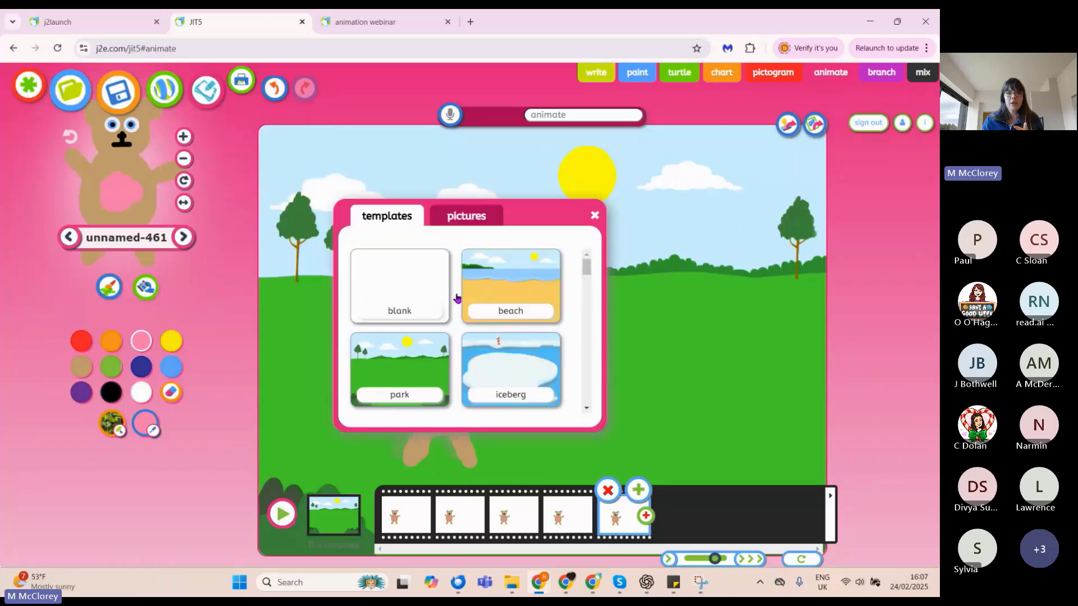
left_click(472, 220)
scroll(529, 351, "down", 2)
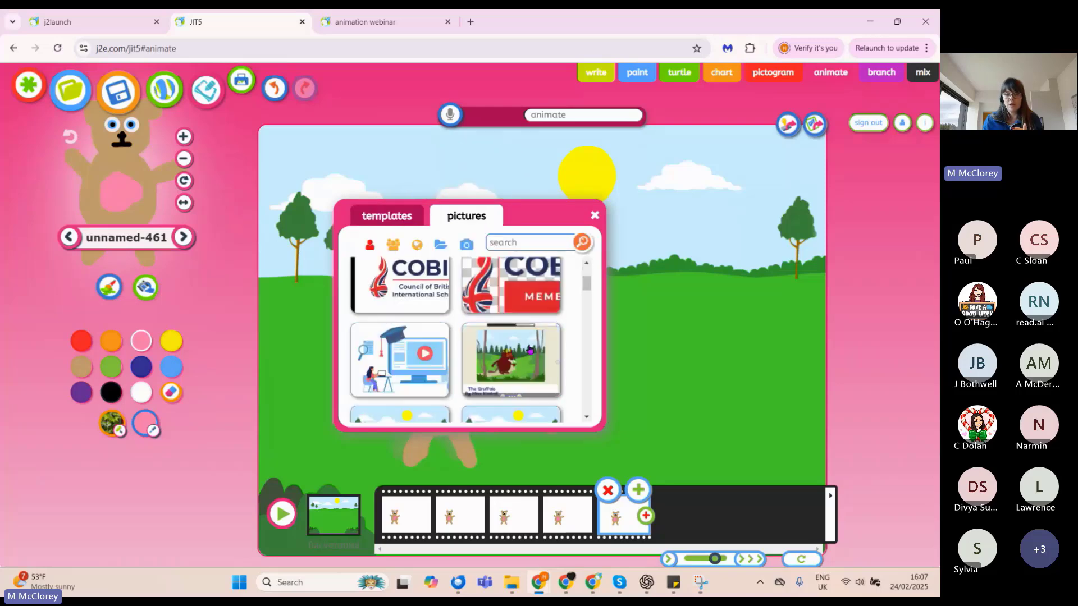
scroll(401, 342, "down", 3)
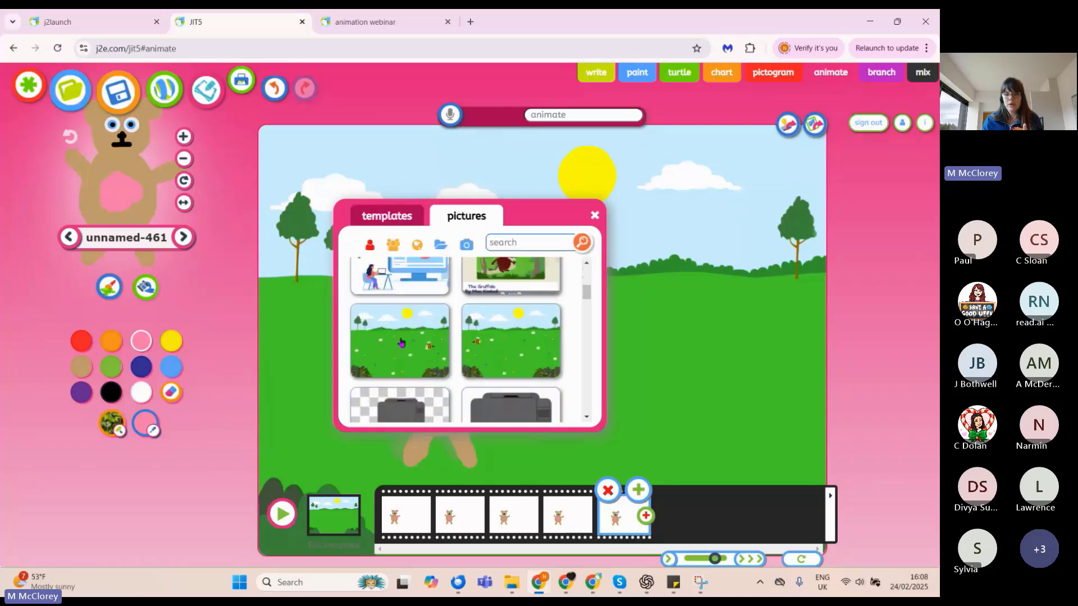
left_click(387, 338)
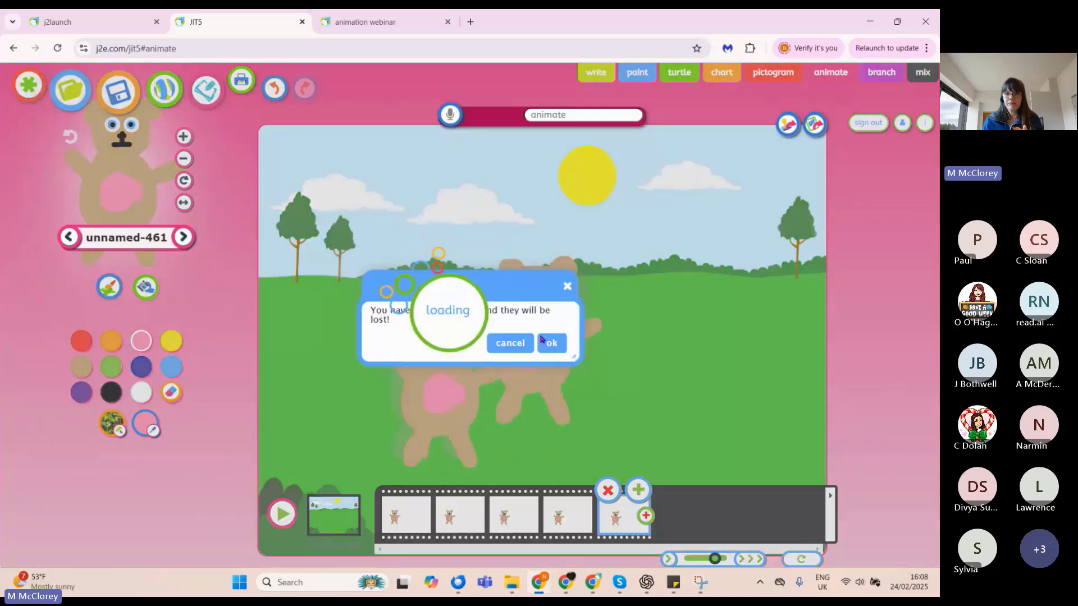
left_click(551, 344)
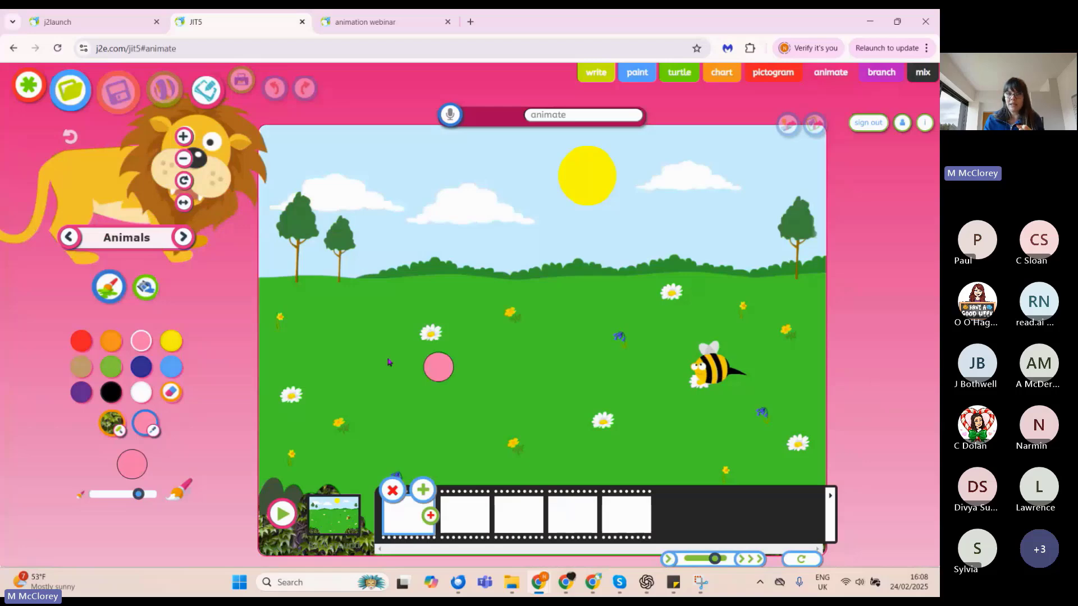
- Set the painted bear from my pictures as the stamp for the meadow animation
left_click(122, 244)
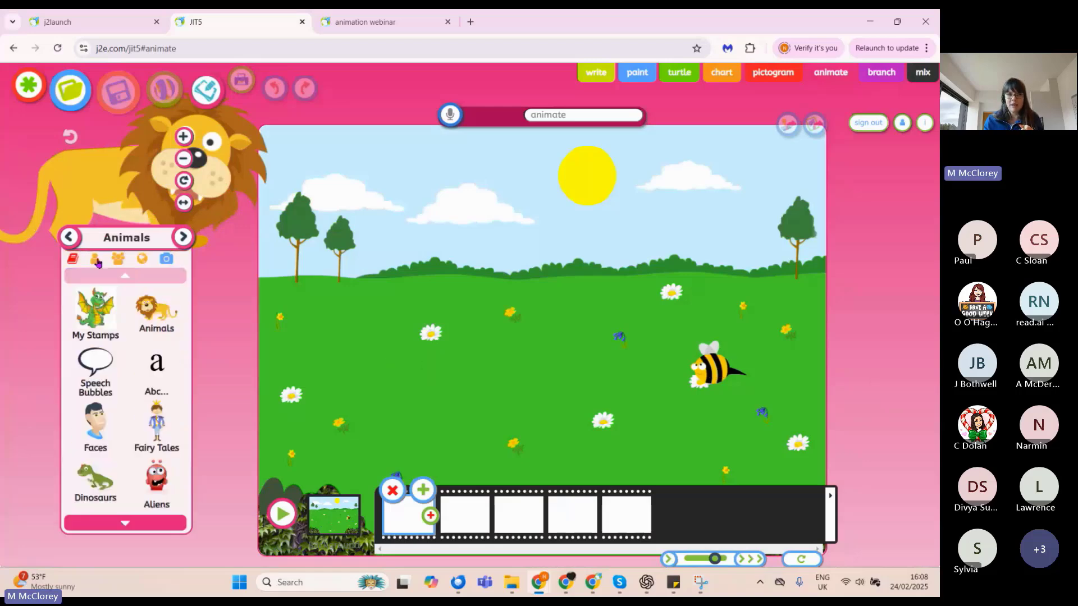
left_click(98, 260)
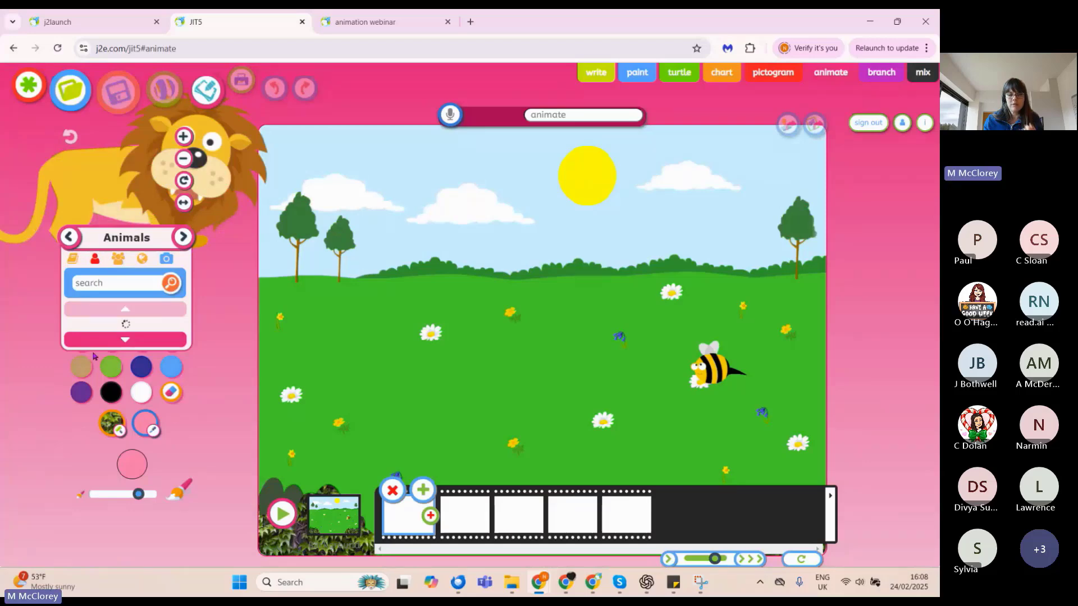
left_click(73, 258)
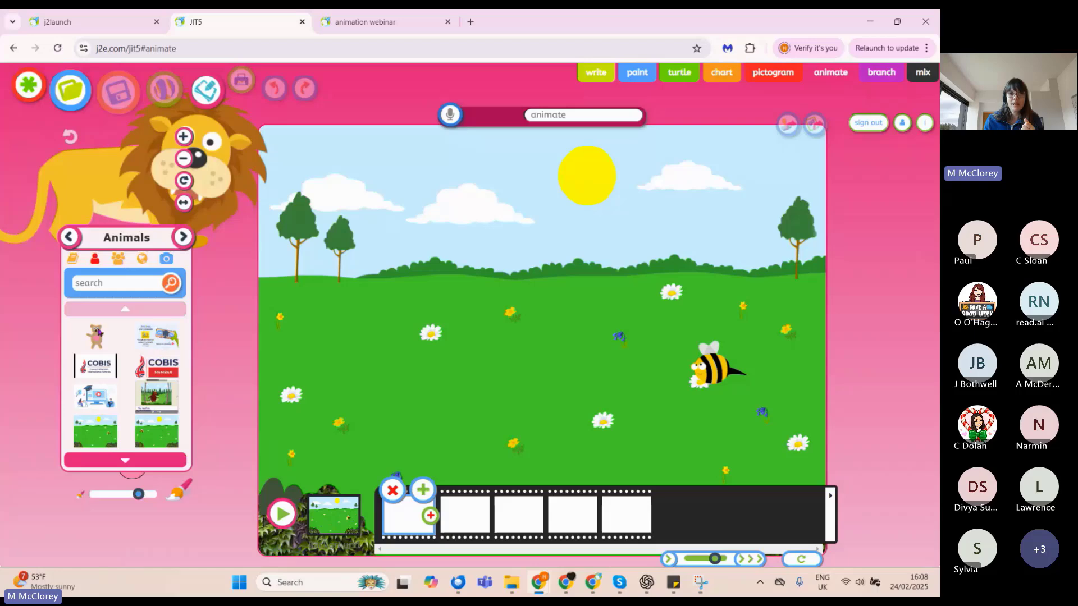
left_click(95, 341)
- Stamp the bear on the grass in the first three frames, shifting it slightly from one frame to the next
left_click(426, 384)
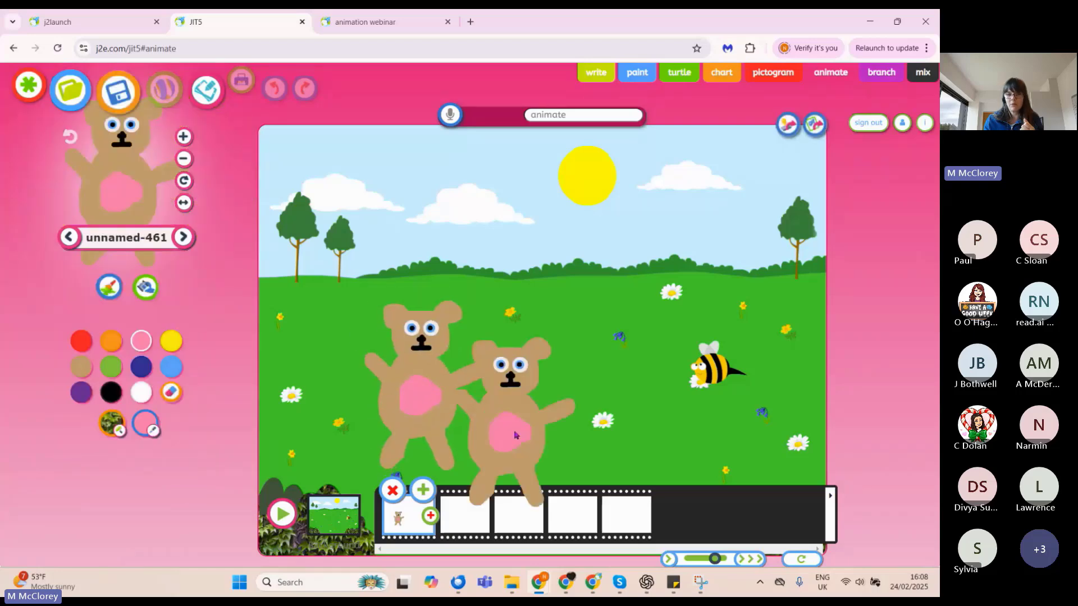
left_click(473, 512)
left_click(432, 393)
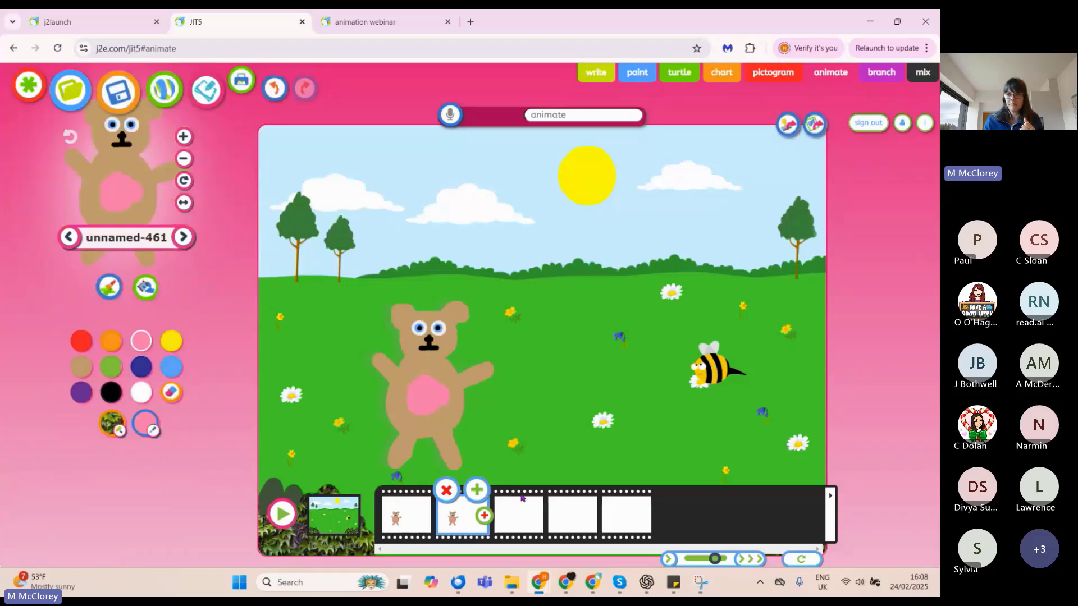
left_click(516, 512)
left_click(446, 388)
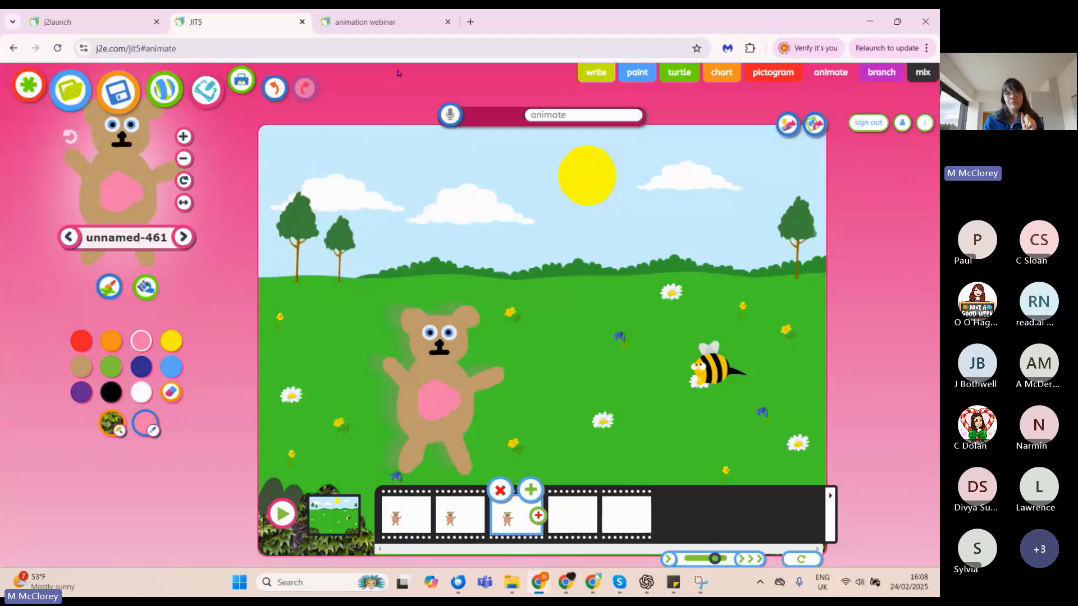
- Start a new JIT Paint picture on the transparent template and open the list of stamp categories
left_click(375, 22)
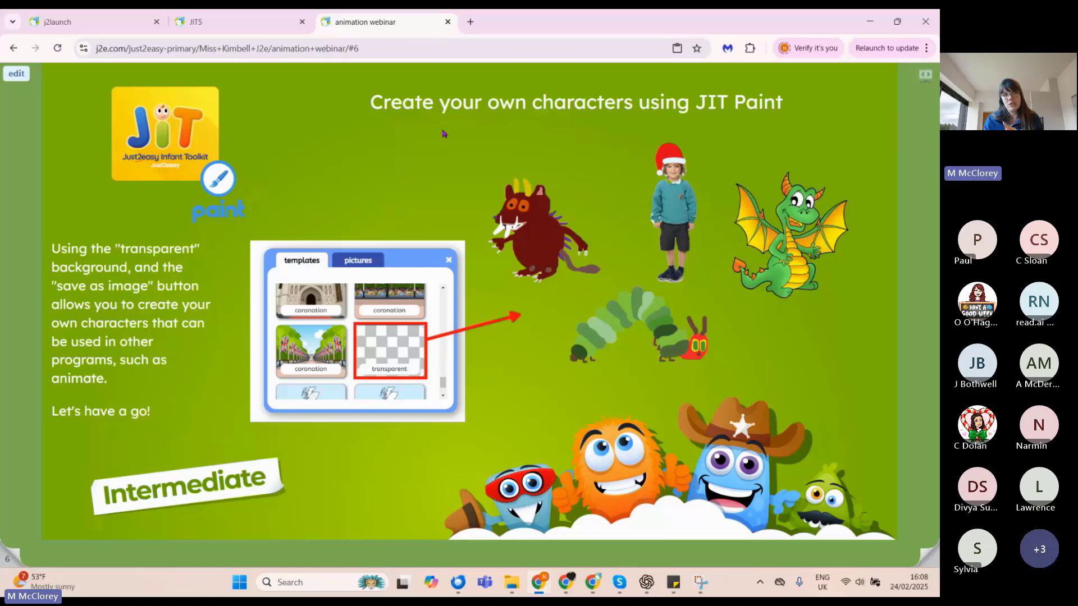
left_click(251, 30)
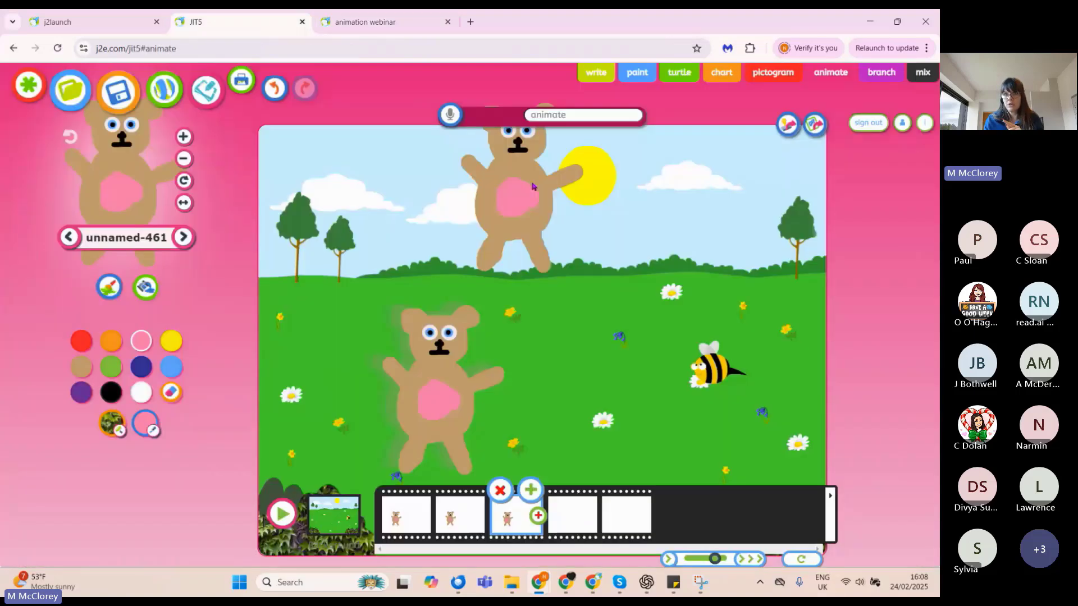
left_click(638, 74)
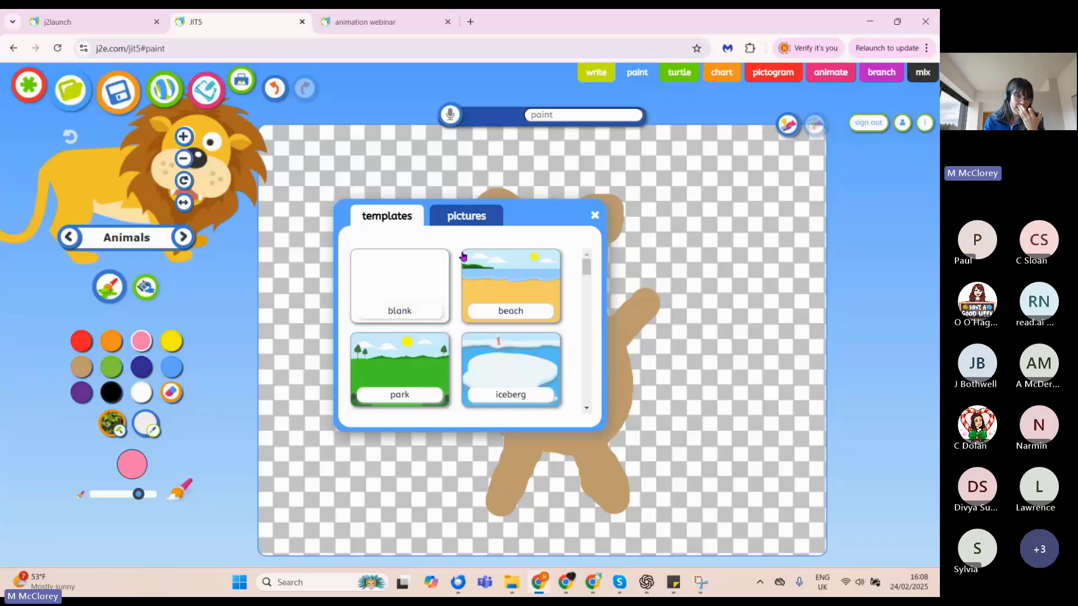
scroll(512, 343, "down", 8)
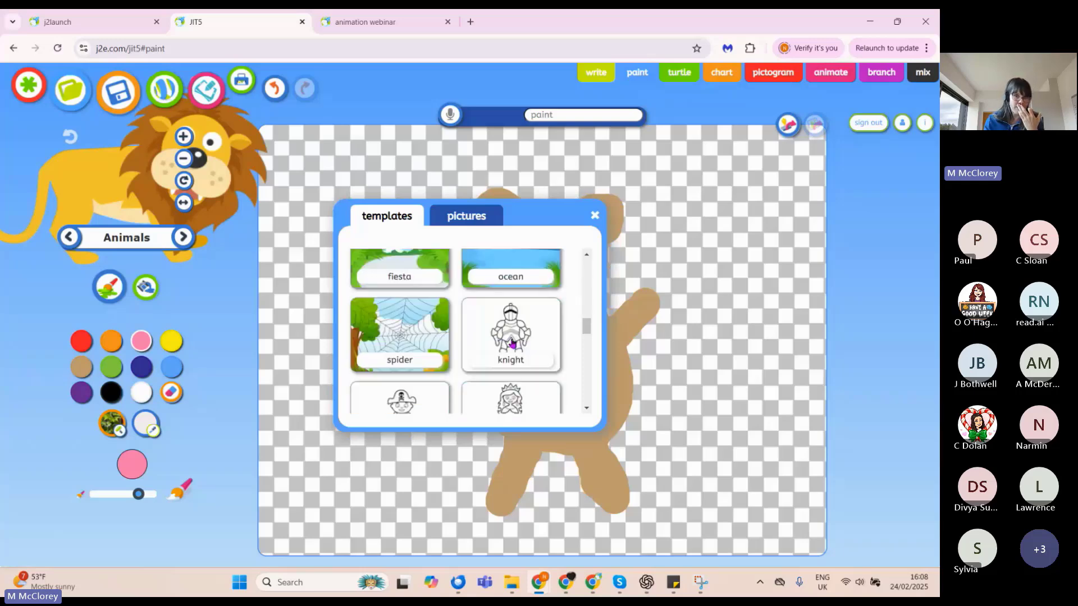
scroll(511, 344, "down", 10)
left_click(518, 382)
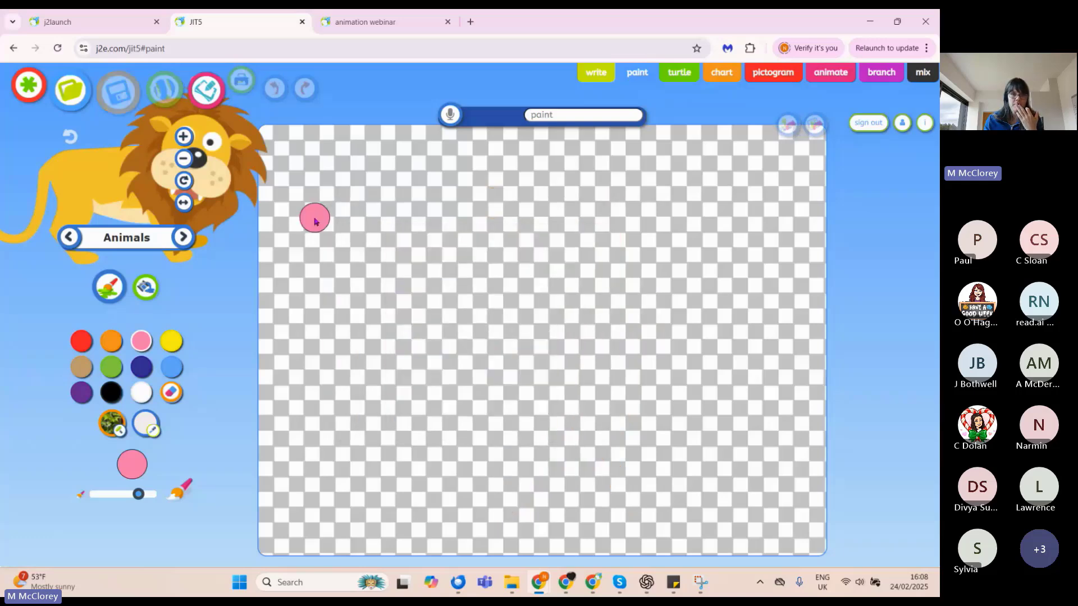
left_click(113, 238)
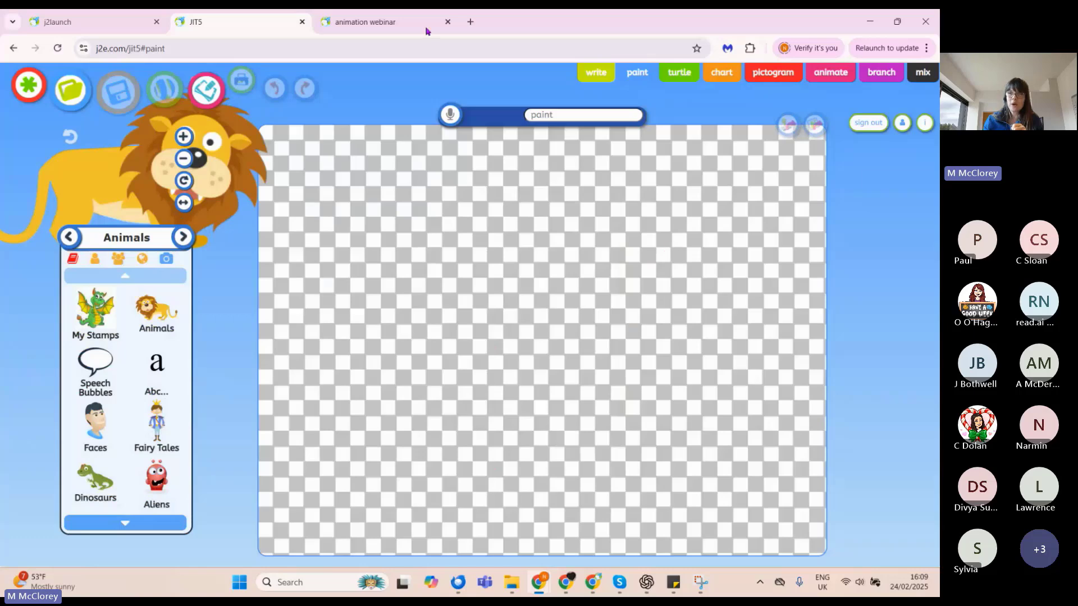
- View The Gruffalo recount example from the webinar's "Presenting your animation" slide, paging through to the end and playing its last animation
left_click(393, 18)
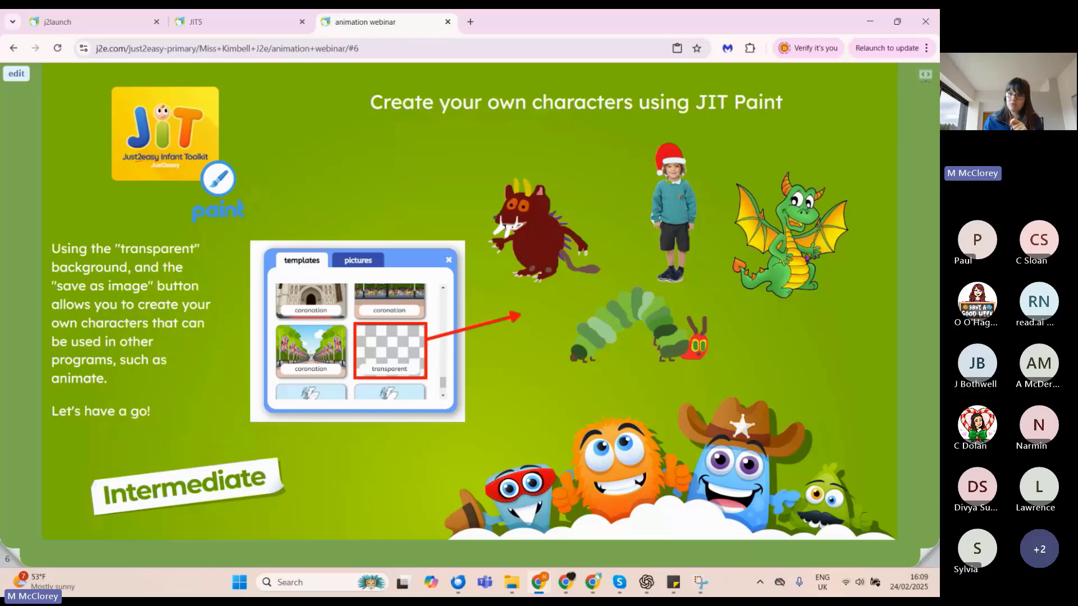
left_click(935, 555)
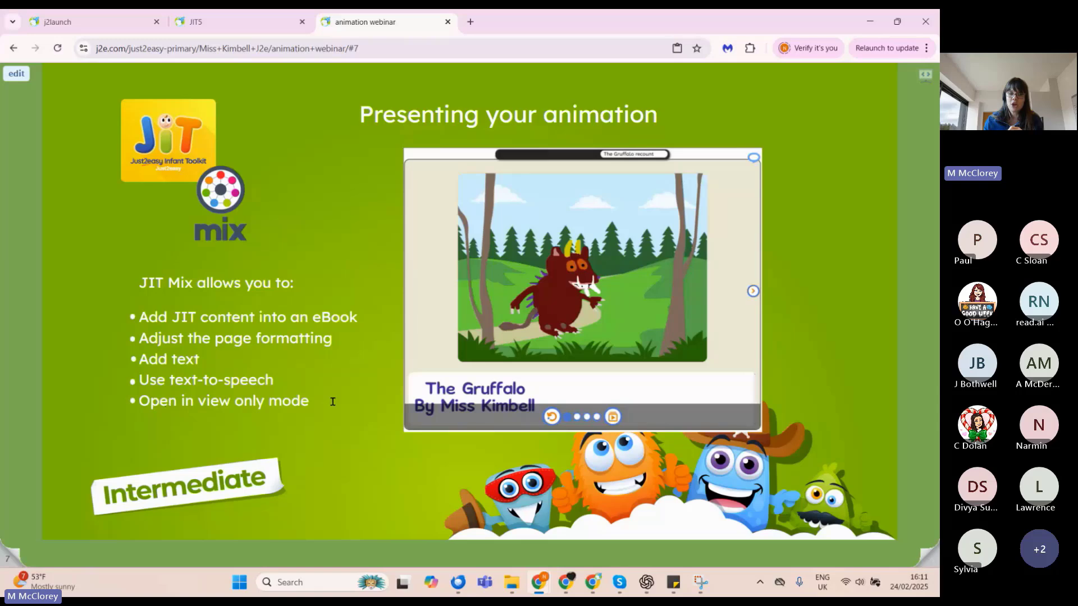
left_click(588, 332)
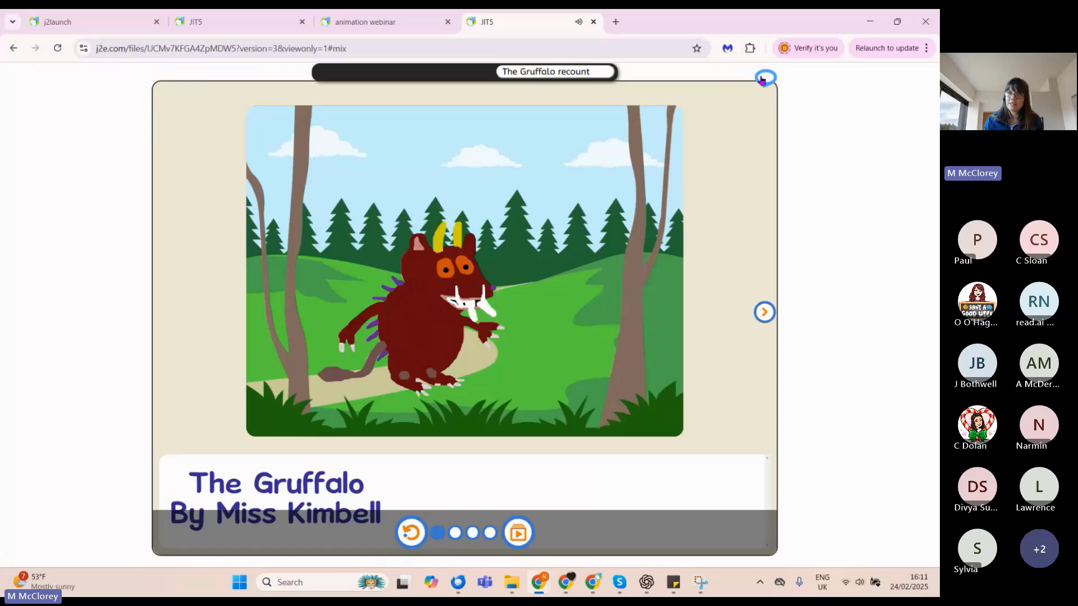
left_click(764, 312)
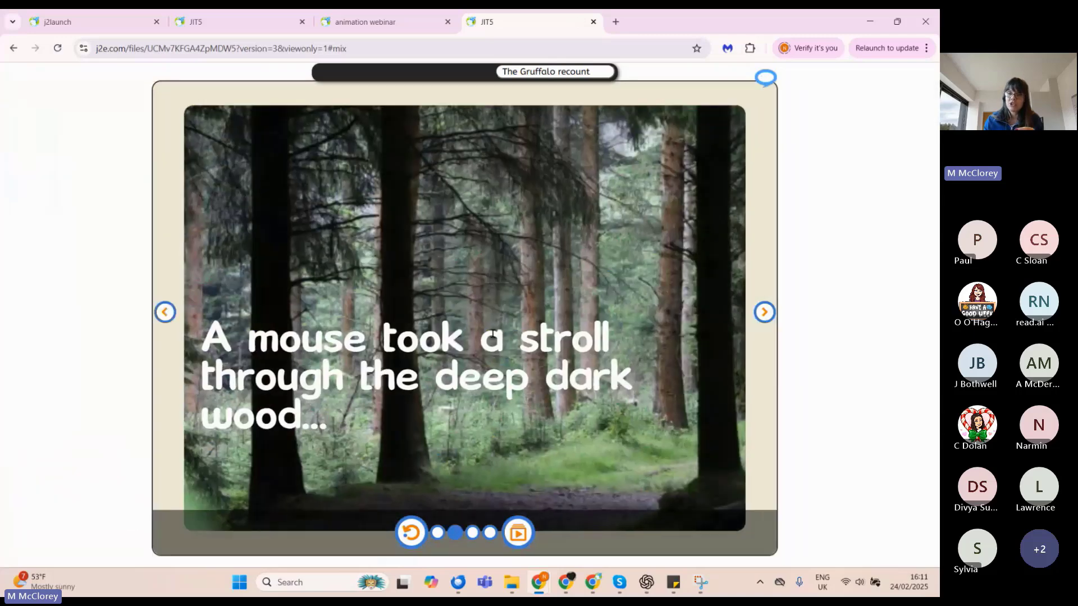
left_click(764, 312)
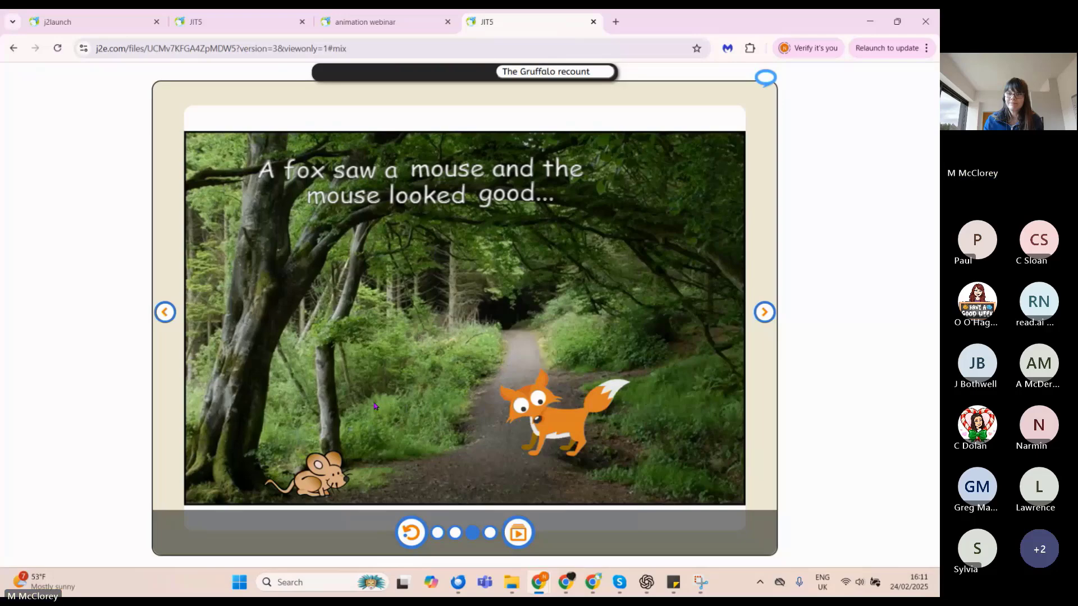
left_click(764, 312)
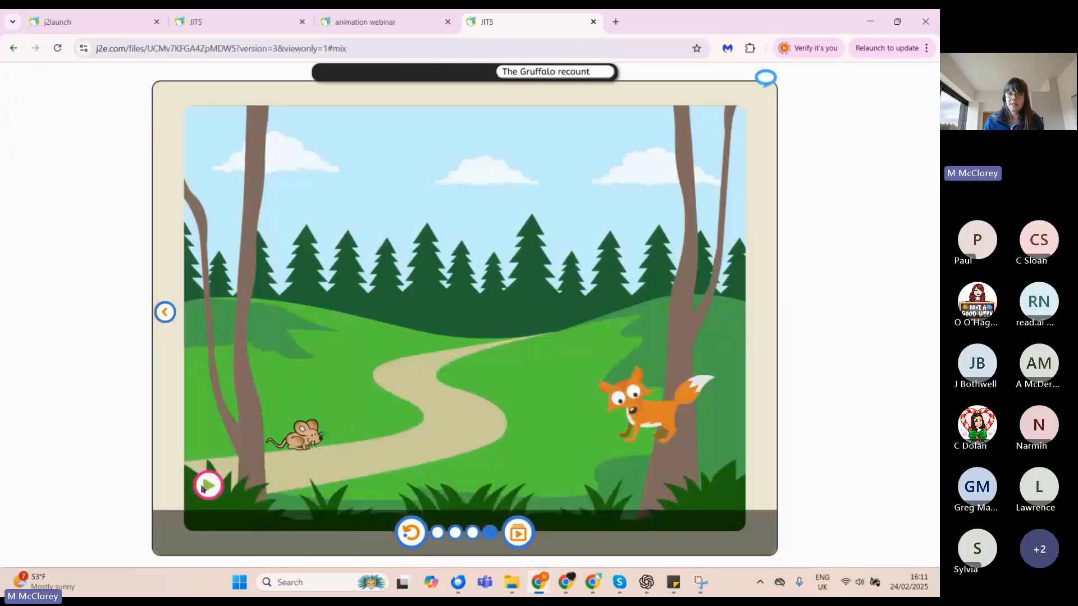
left_click(205, 486)
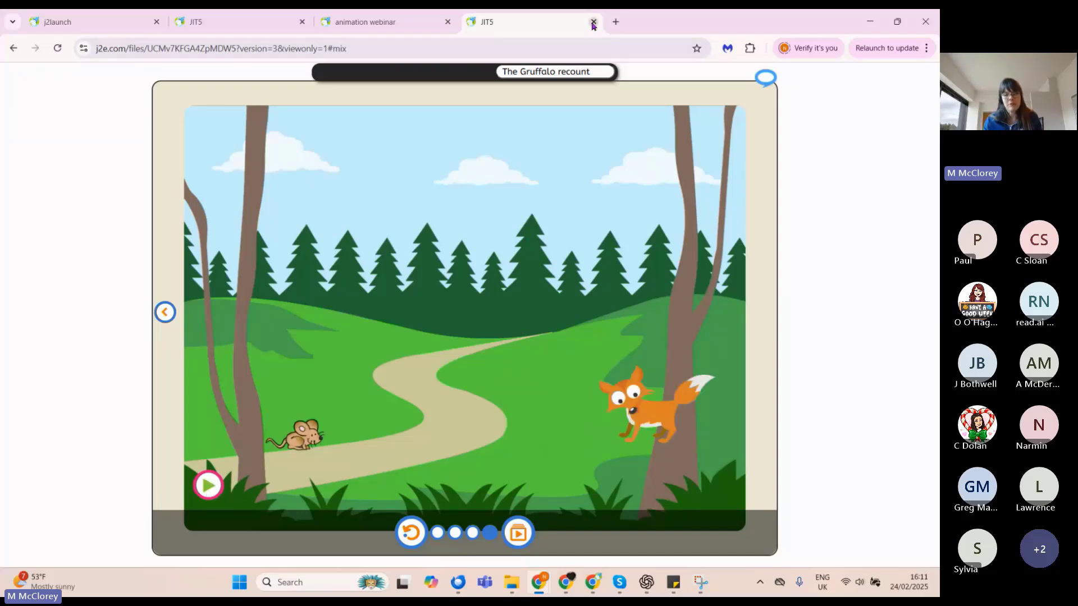
left_click(592, 23)
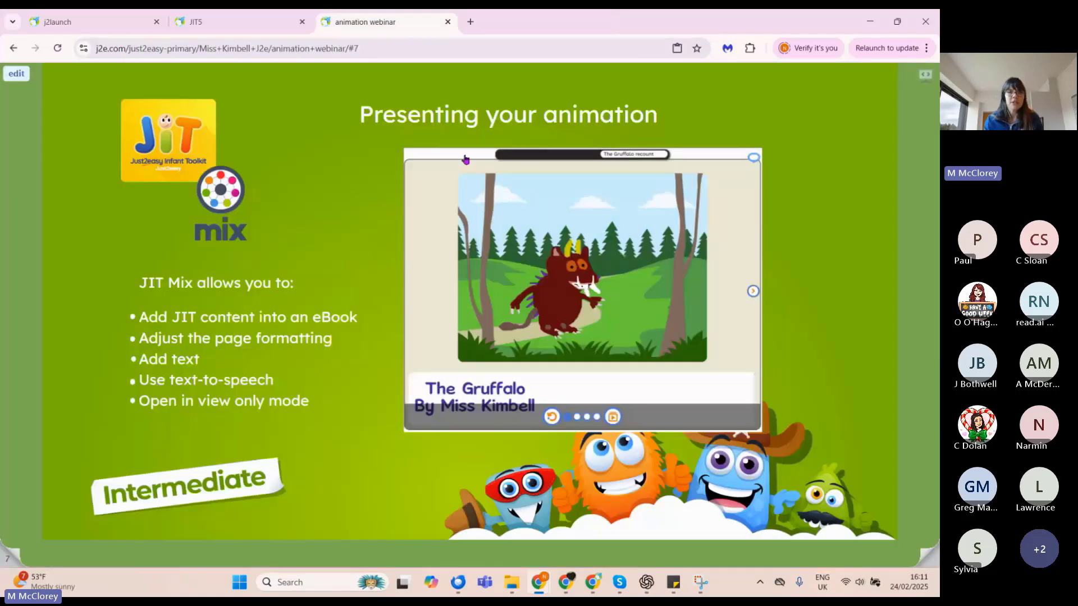
- Start a JIT Mix in JIT5 using the layout with an animation above a writing box
left_click(270, 20)
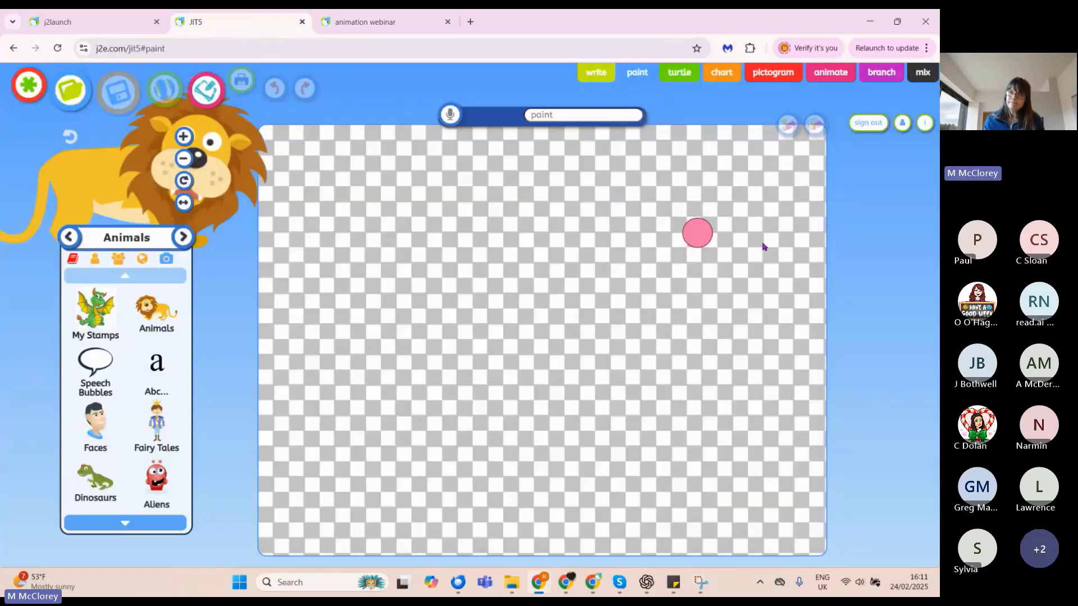
left_click(924, 75)
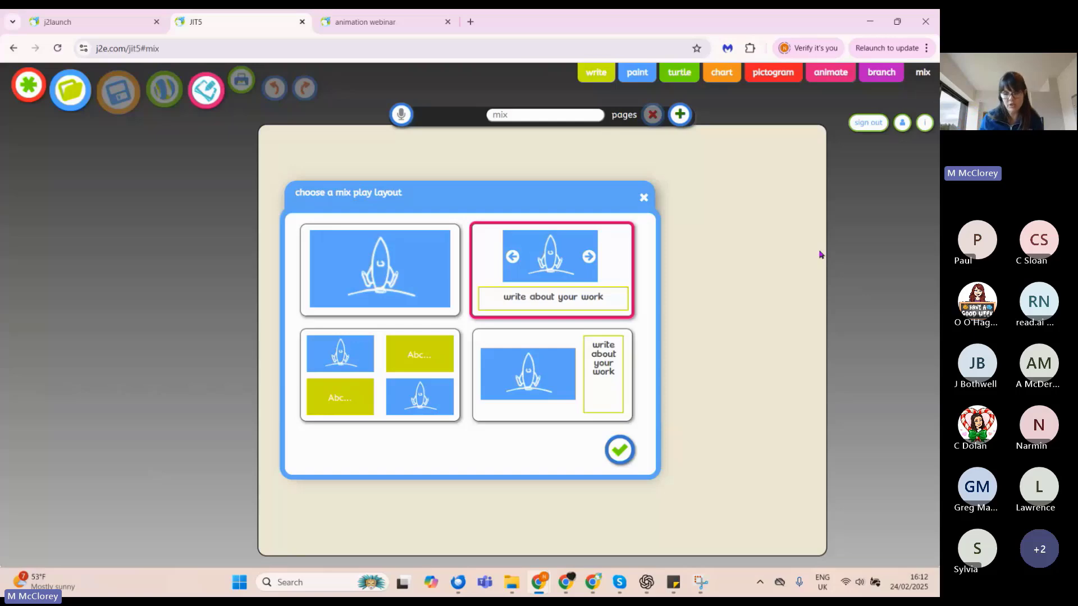
left_click(364, 262)
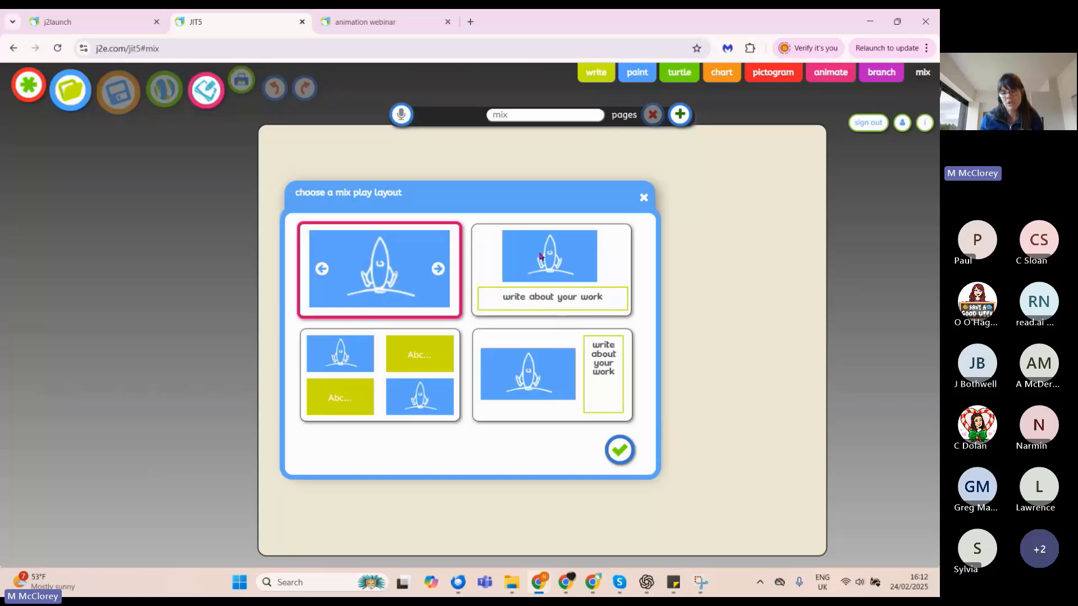
left_click(544, 259)
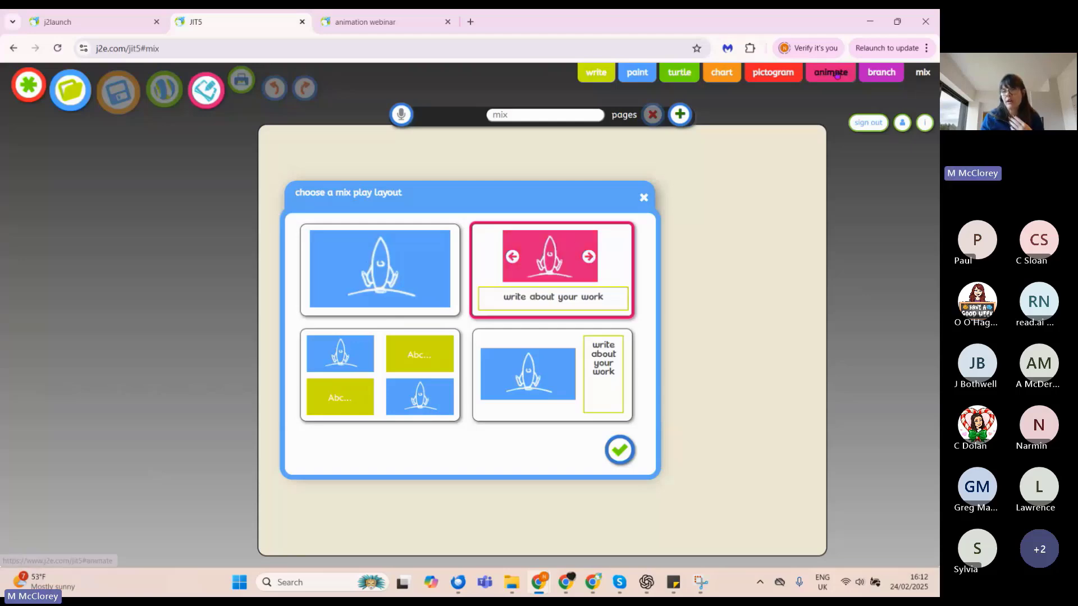
left_click(619, 449)
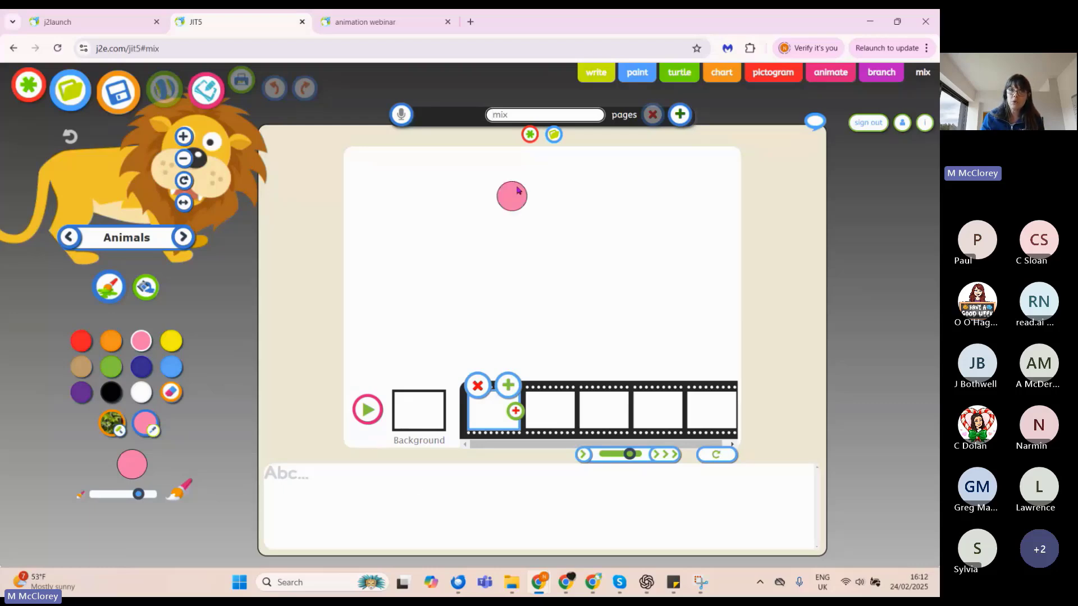
- Insert the saved jungle animation from my files into the mix page and stop its playback
left_click(536, 135)
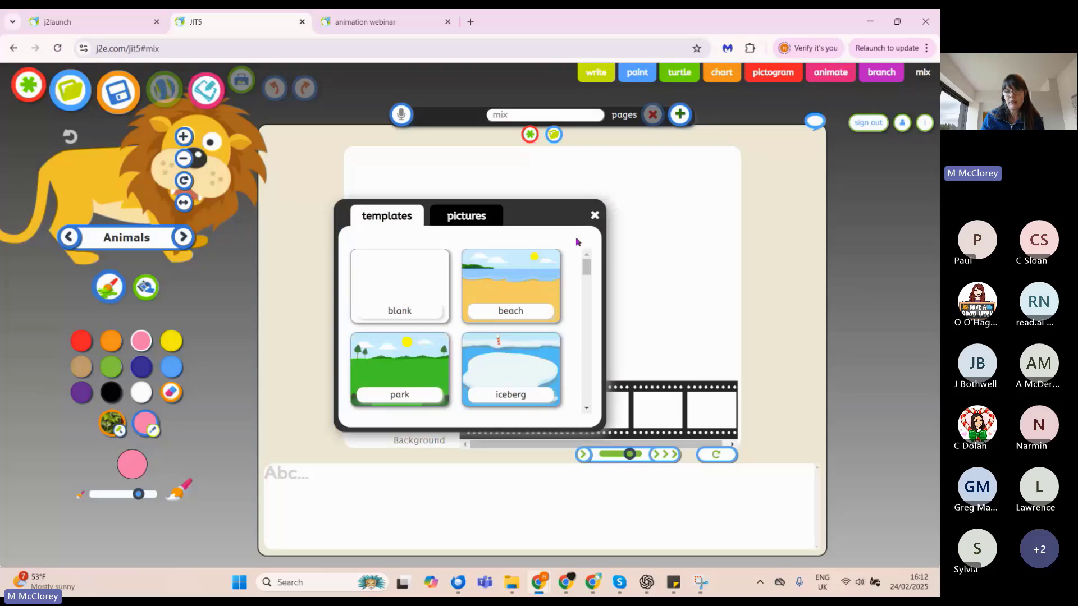
left_click(595, 214)
left_click(555, 135)
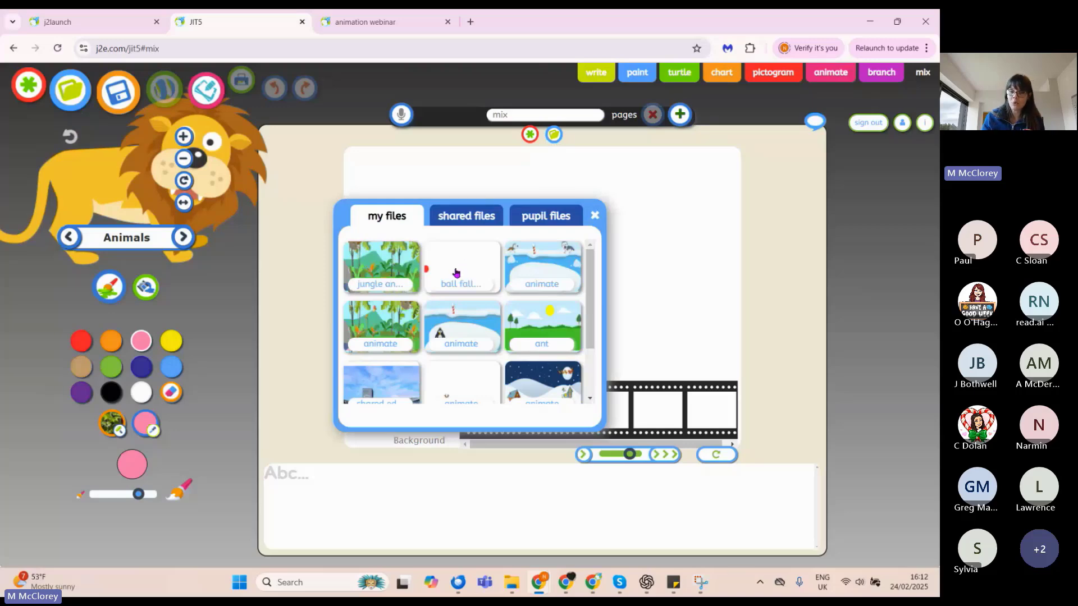
left_click(545, 216)
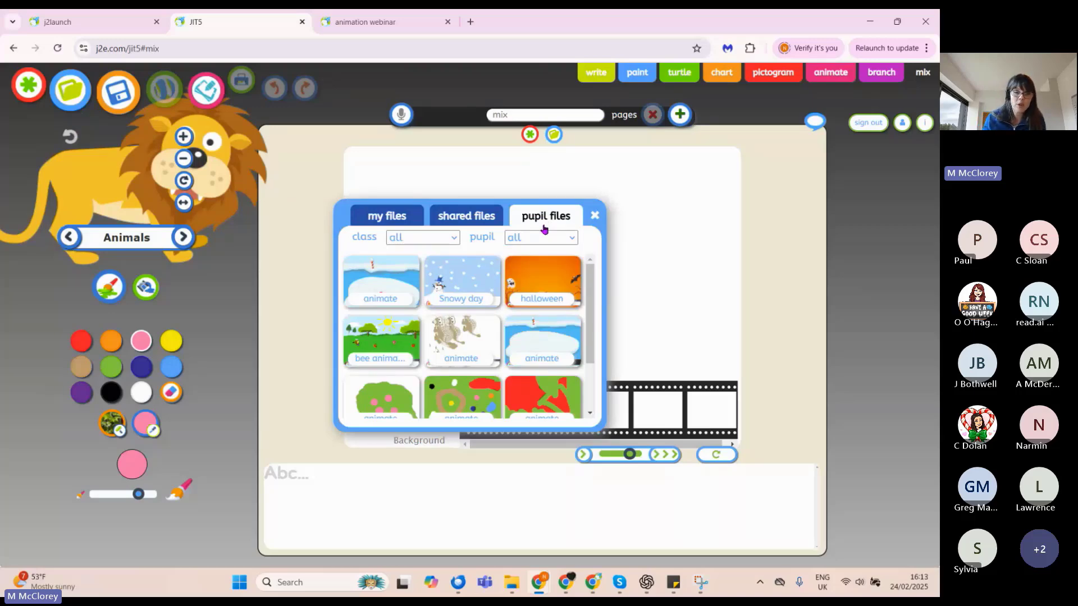
left_click(381, 219)
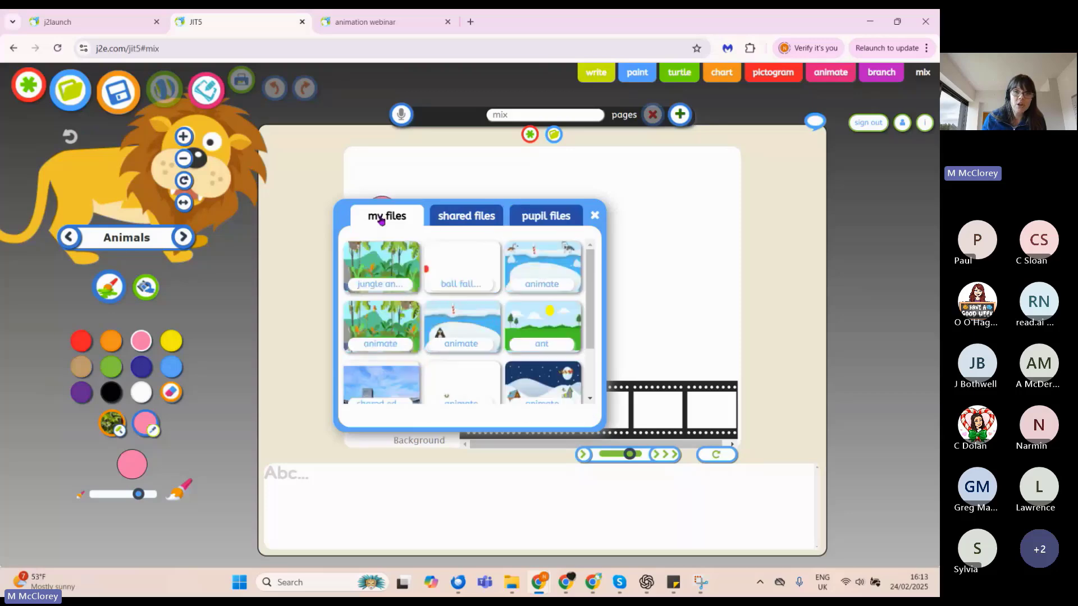
left_click(376, 264)
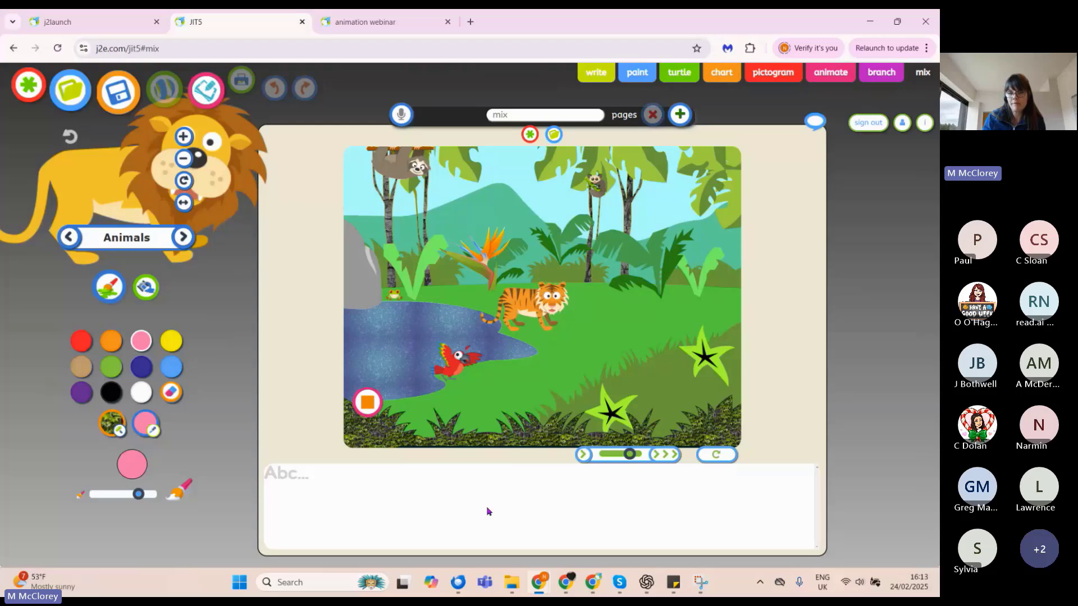
left_click(368, 408)
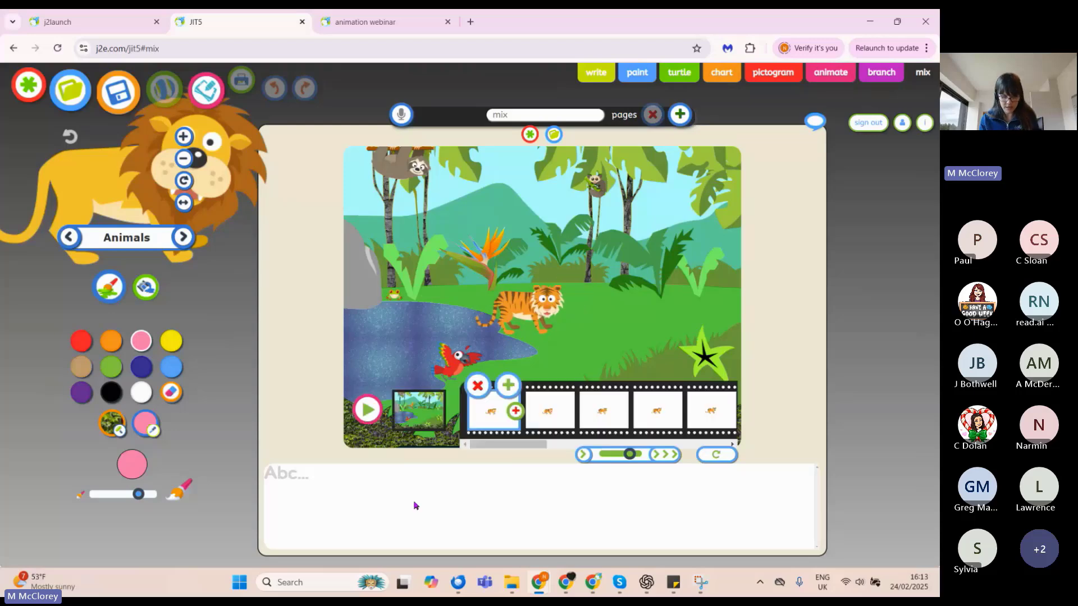
- Enter the caption "Jungle animations by Class 1" in the text area below the animation
left_click(414, 501)
type("Jungle animai")
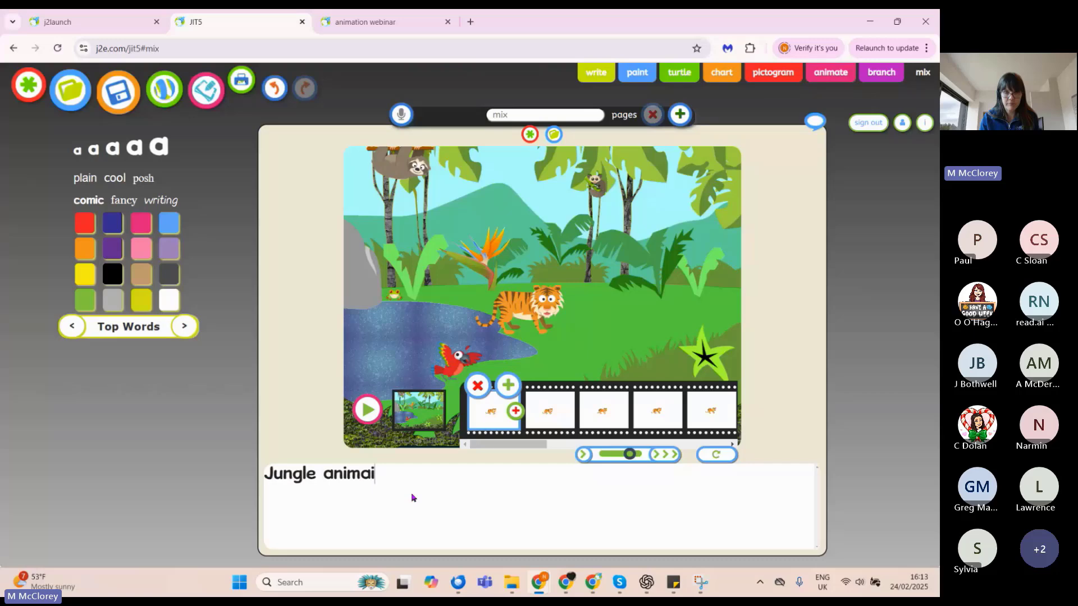
key("BackSpace")
type("tion")
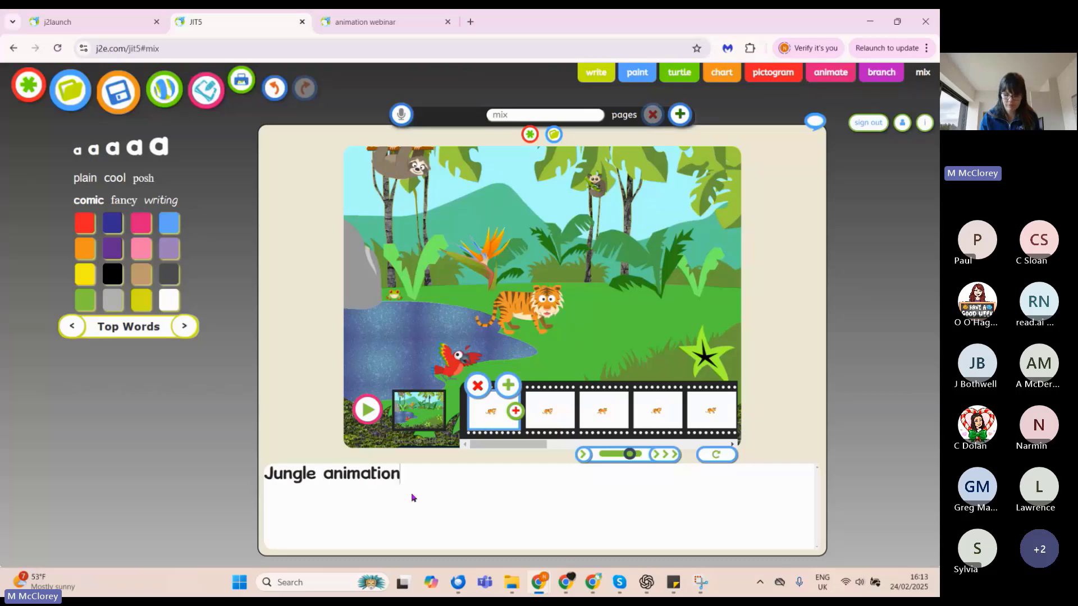
type("s by Cla")
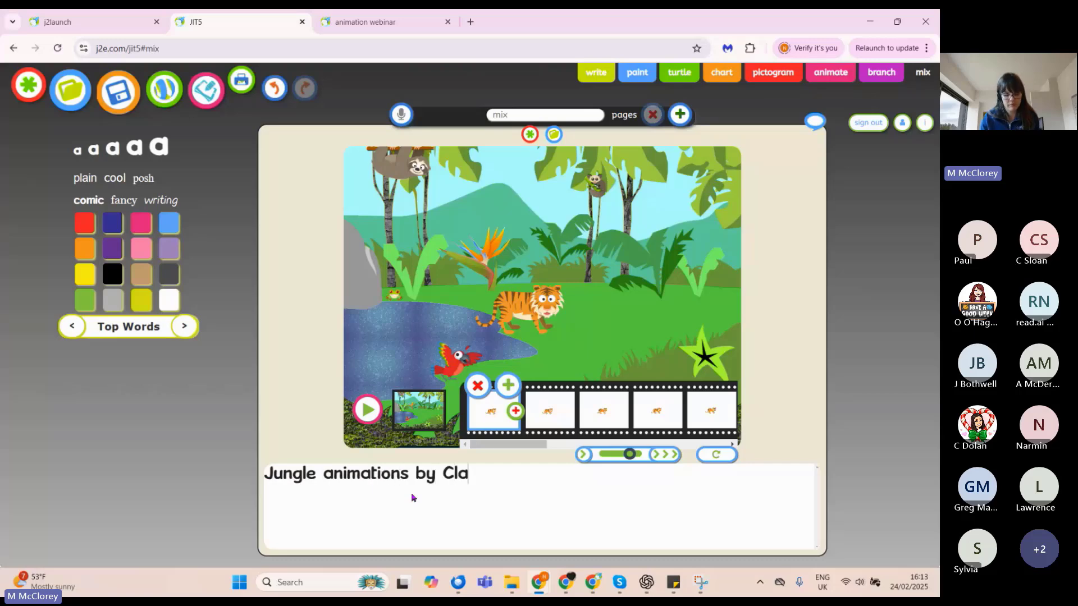
type("ss 1")
key("Return")
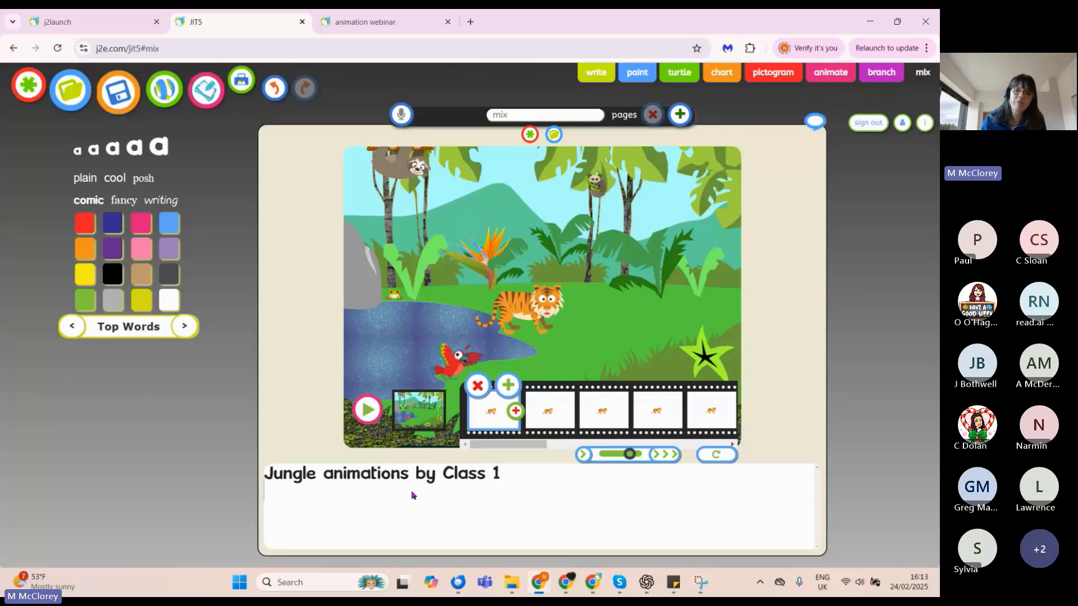
- Add a second page to the mix using the layout with one full-page animation and no writing box
left_click(680, 116)
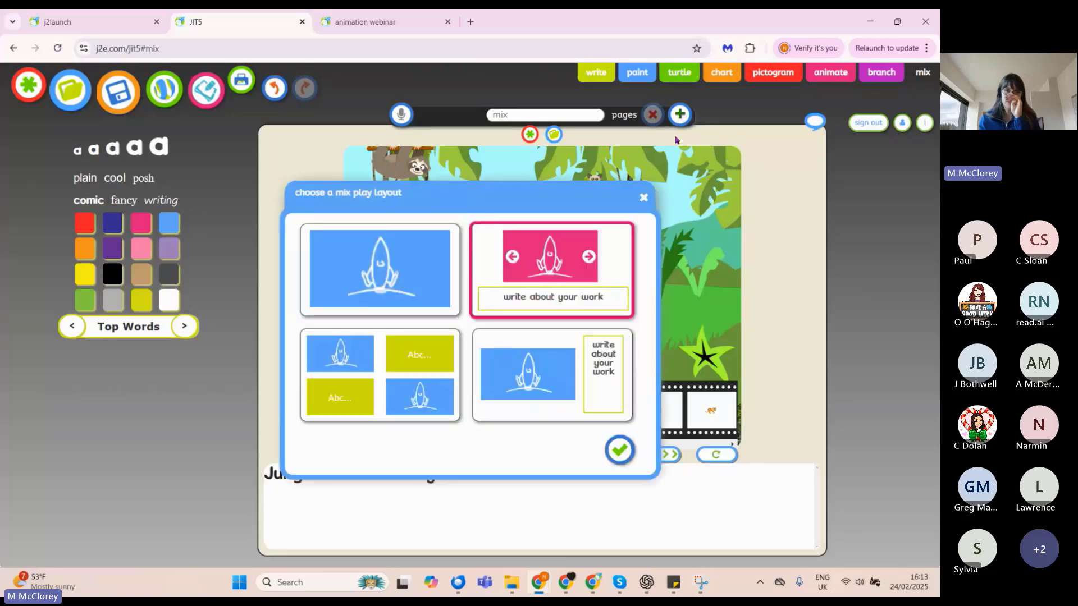
left_click(426, 281)
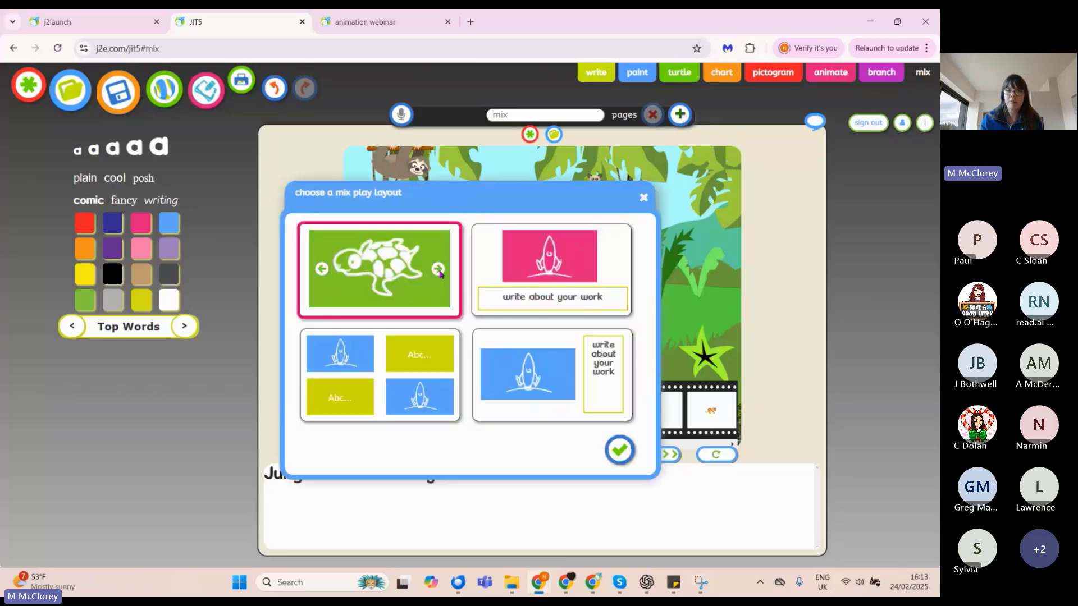
left_click(438, 270)
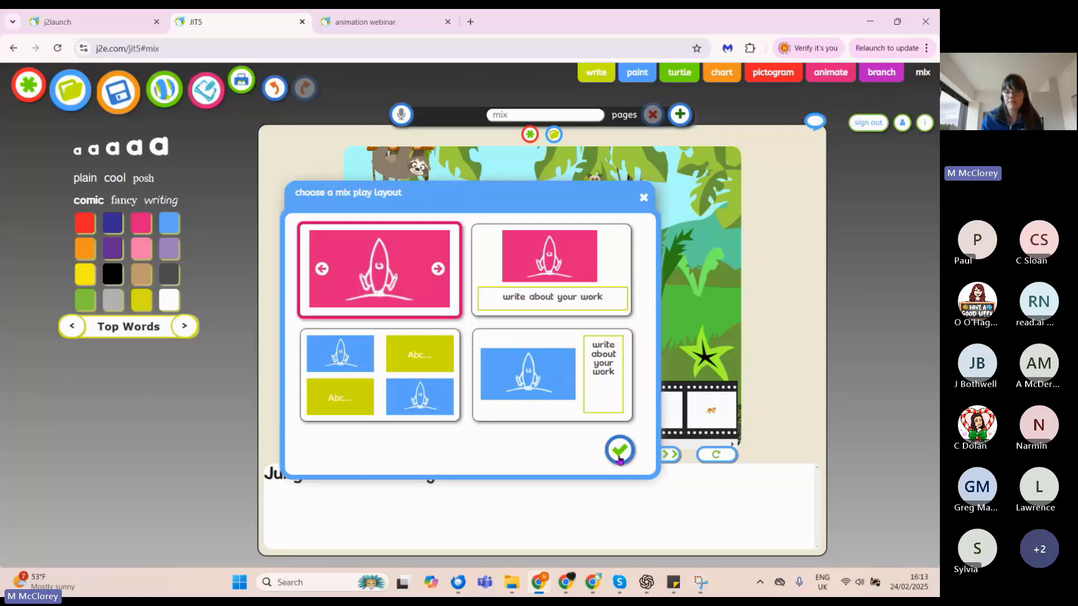
left_click(619, 457)
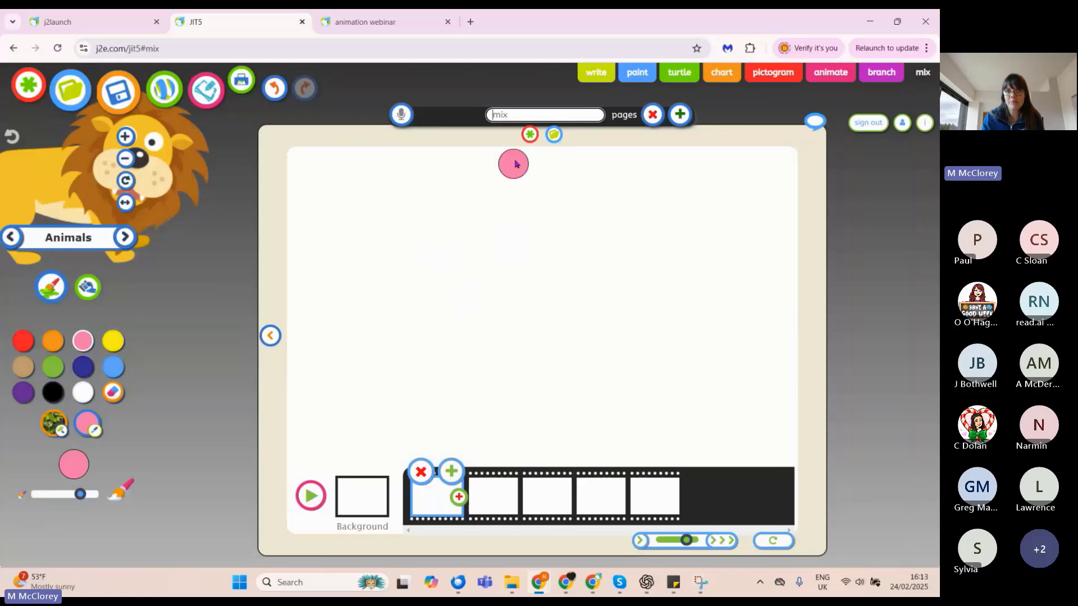
- Insert the bee animation from the pupil files into the new mix page, then play and stop it
left_click(529, 135)
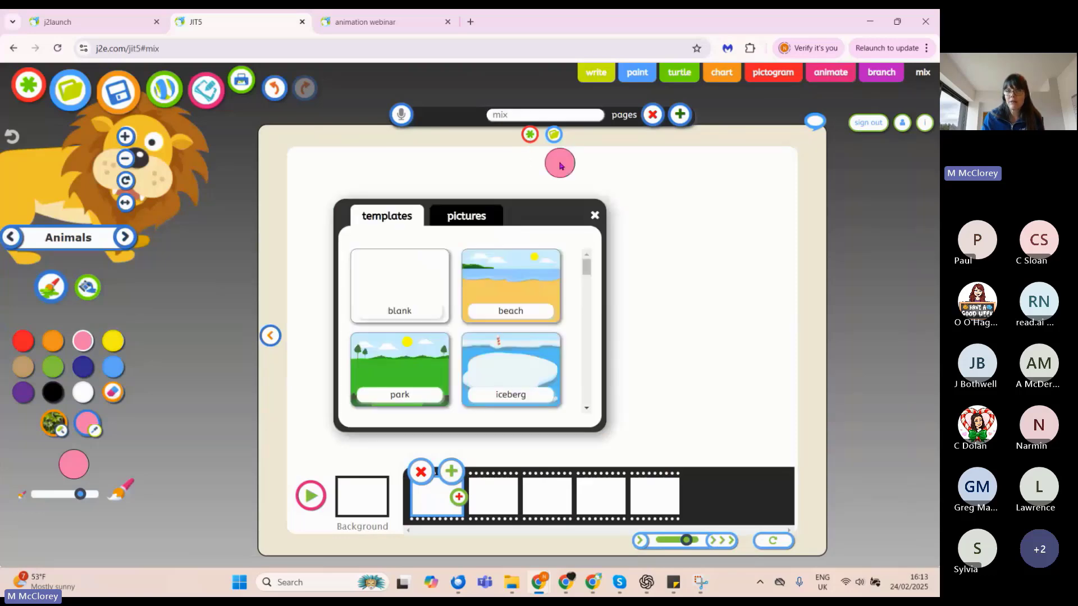
left_click(554, 135)
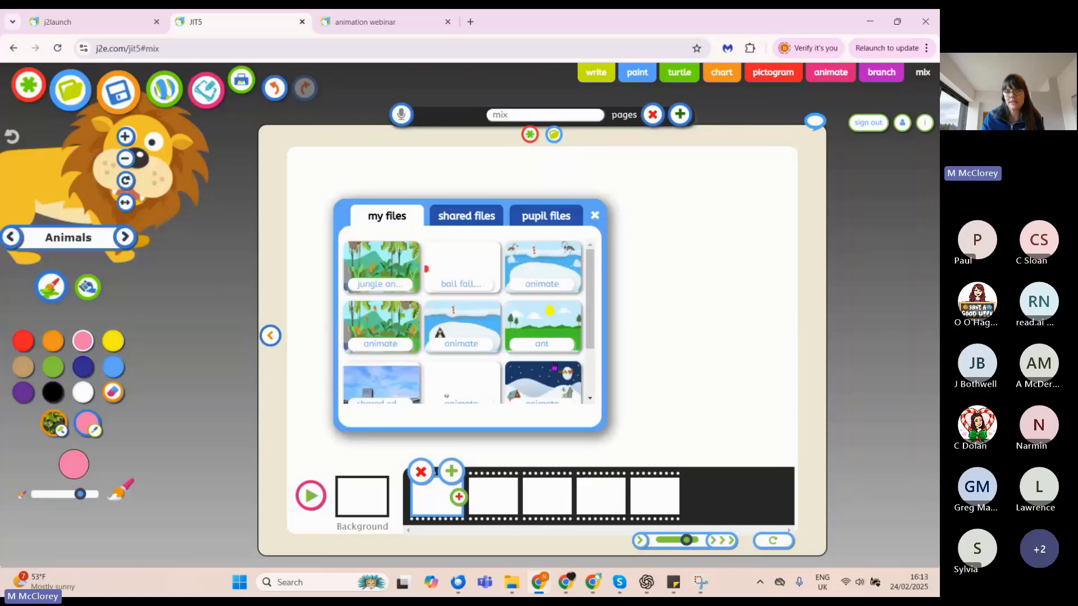
left_click(544, 224)
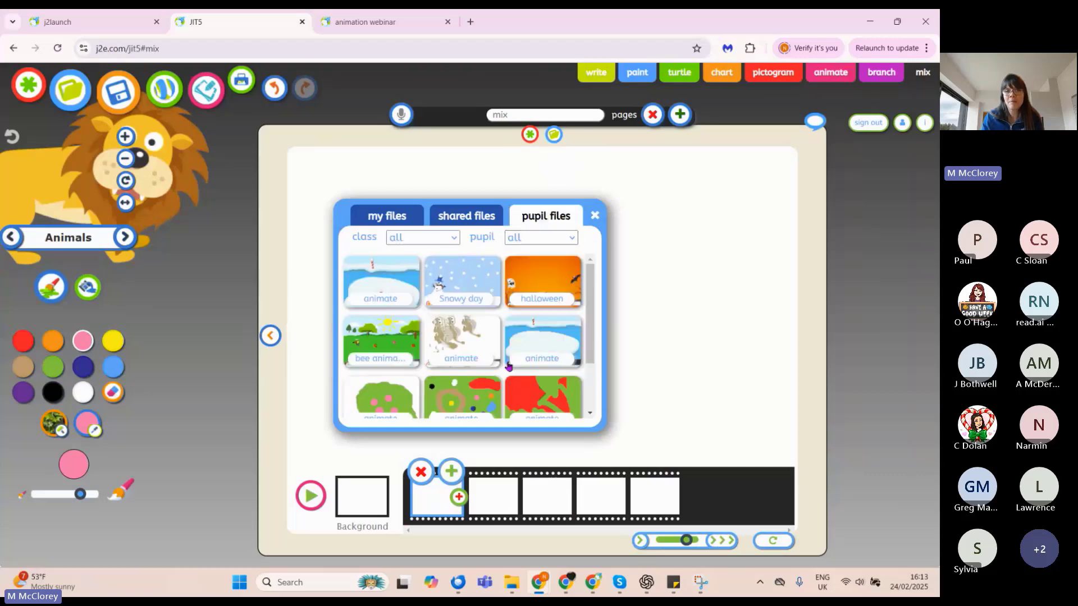
left_click(379, 327)
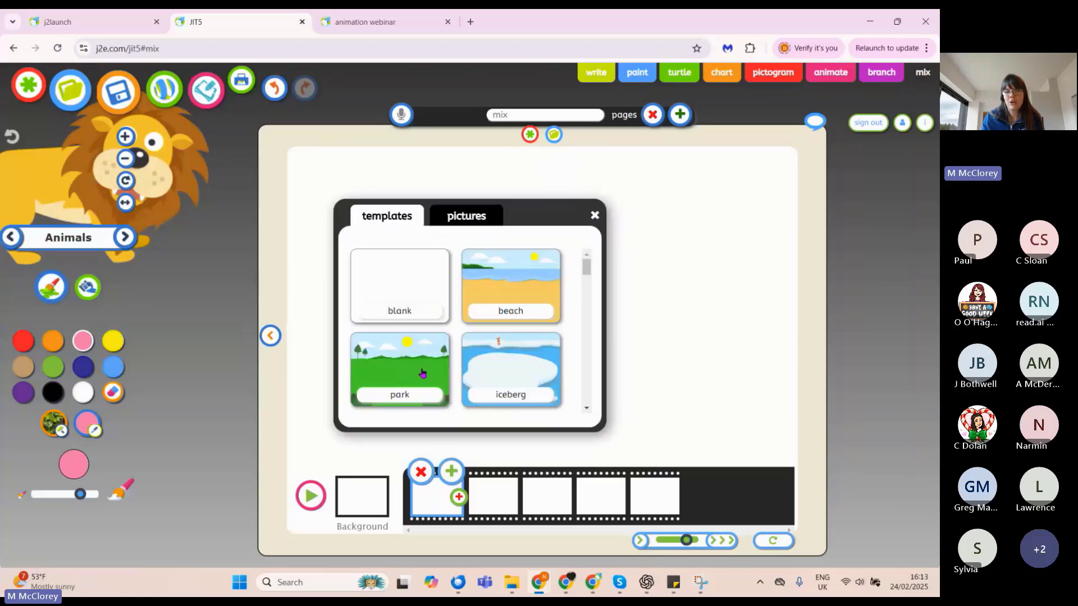
left_click(310, 496)
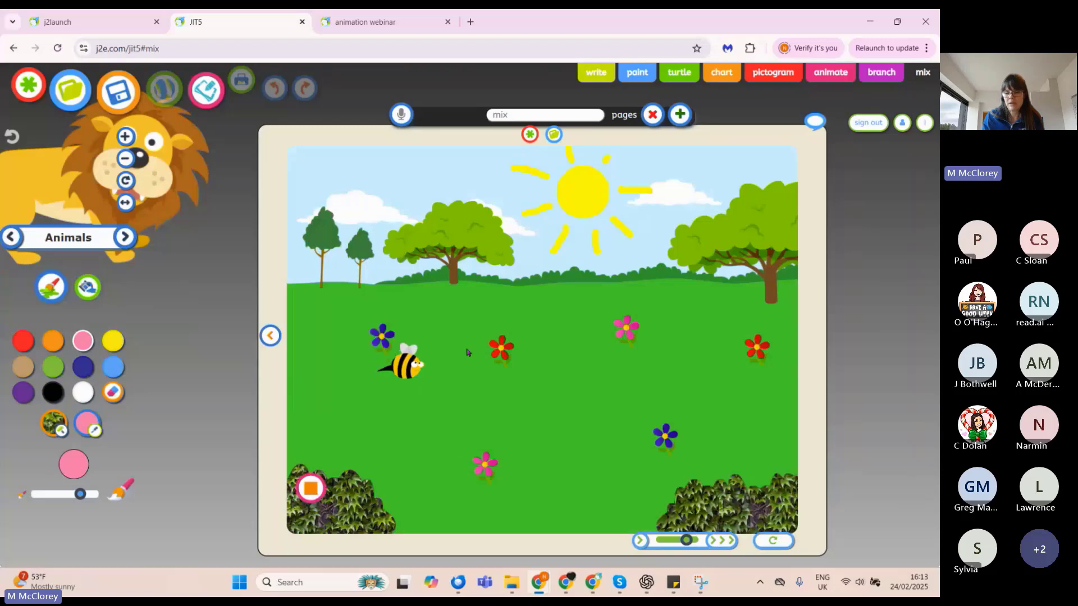
left_click(316, 491)
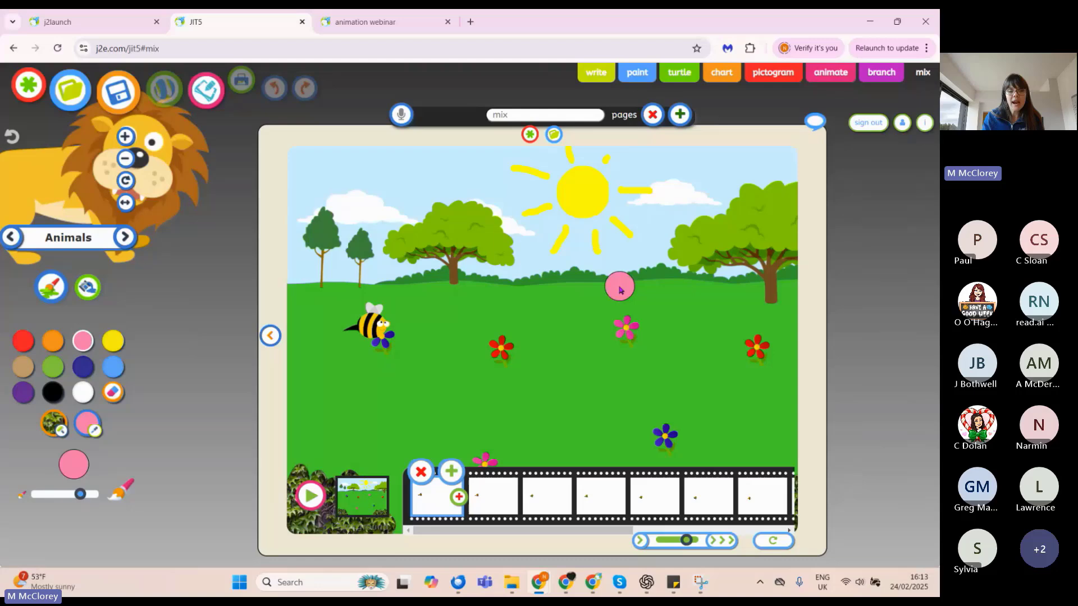
- Save the mix and open it in view mode from my files
left_click(122, 107)
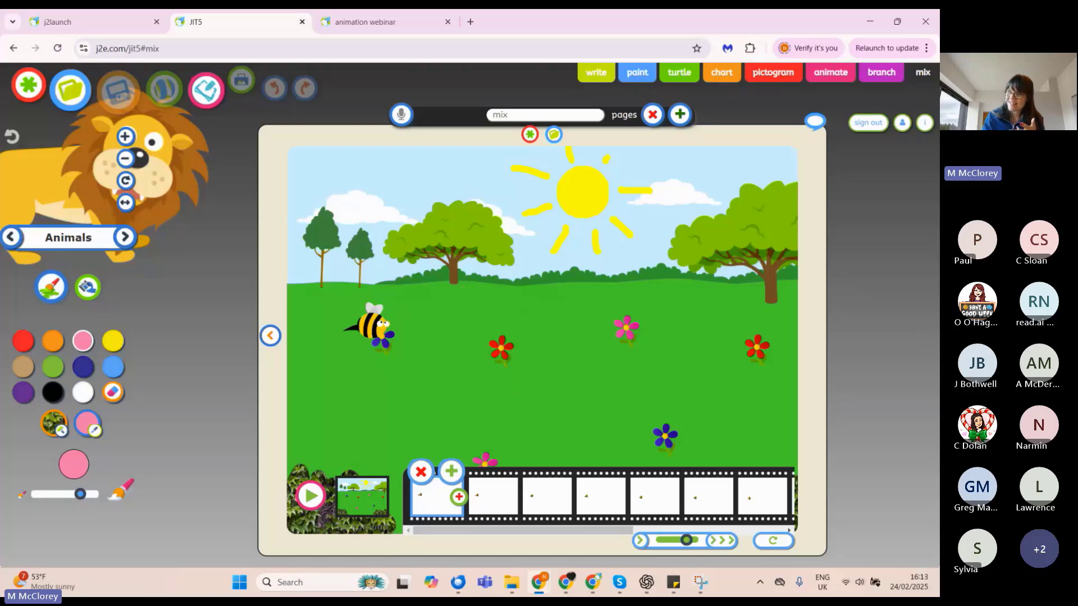
left_click(402, 25)
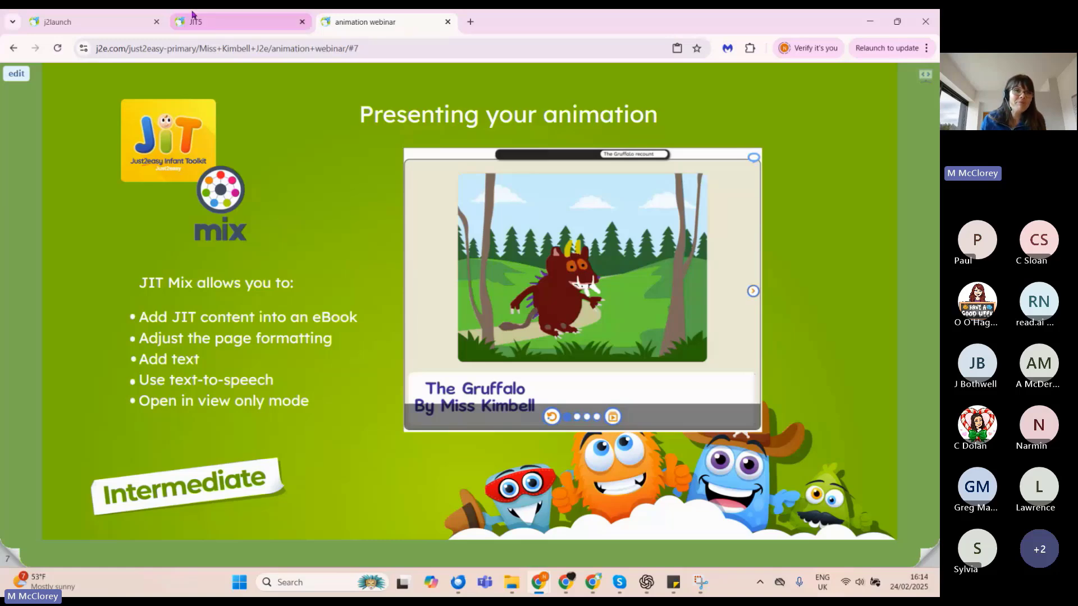
left_click(114, 29)
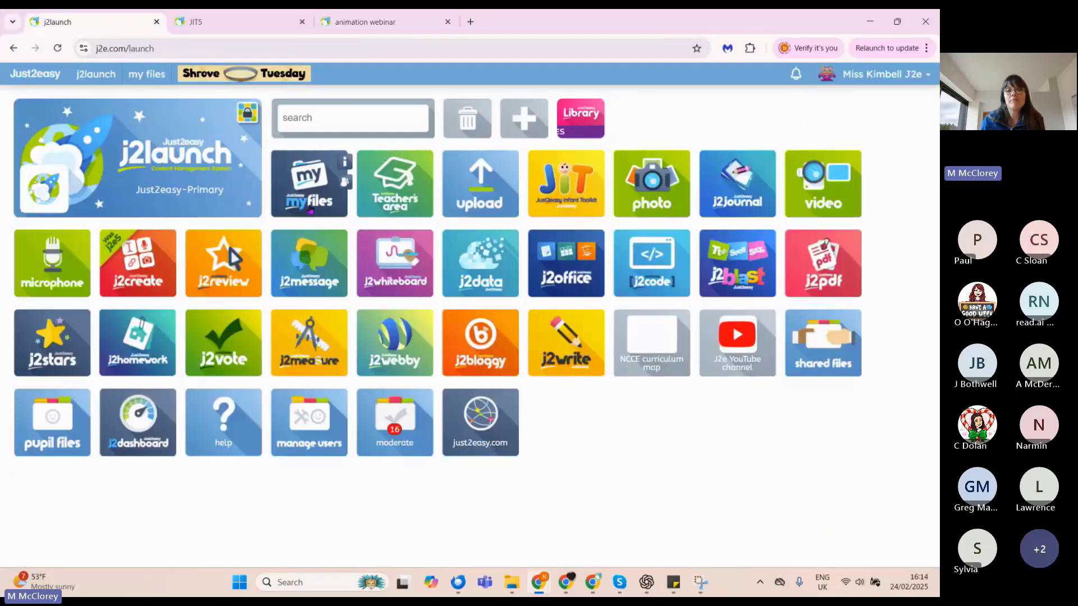
left_click(306, 204)
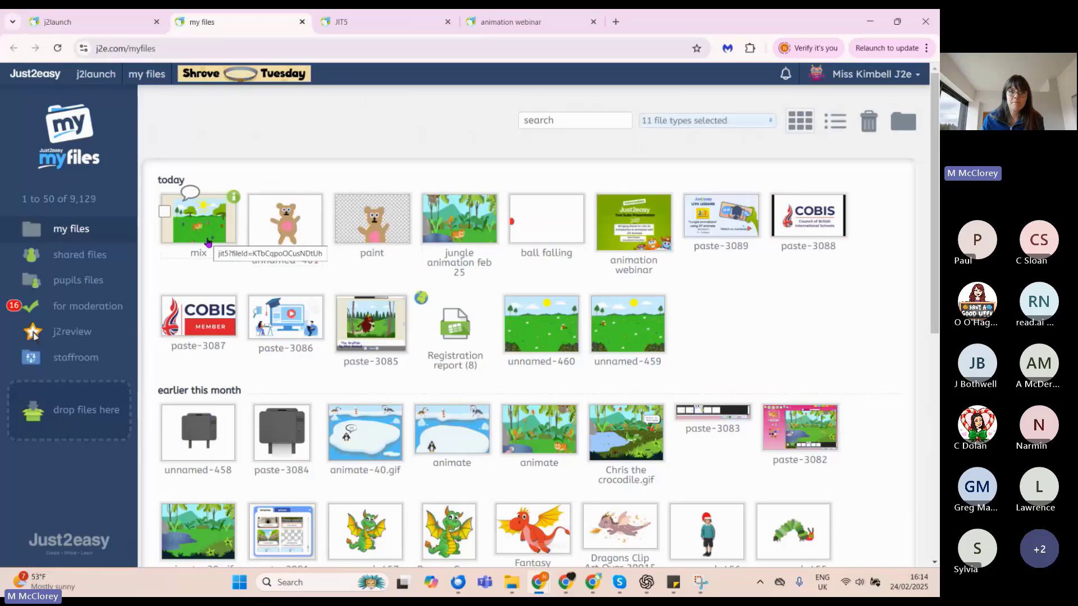
left_click(233, 198)
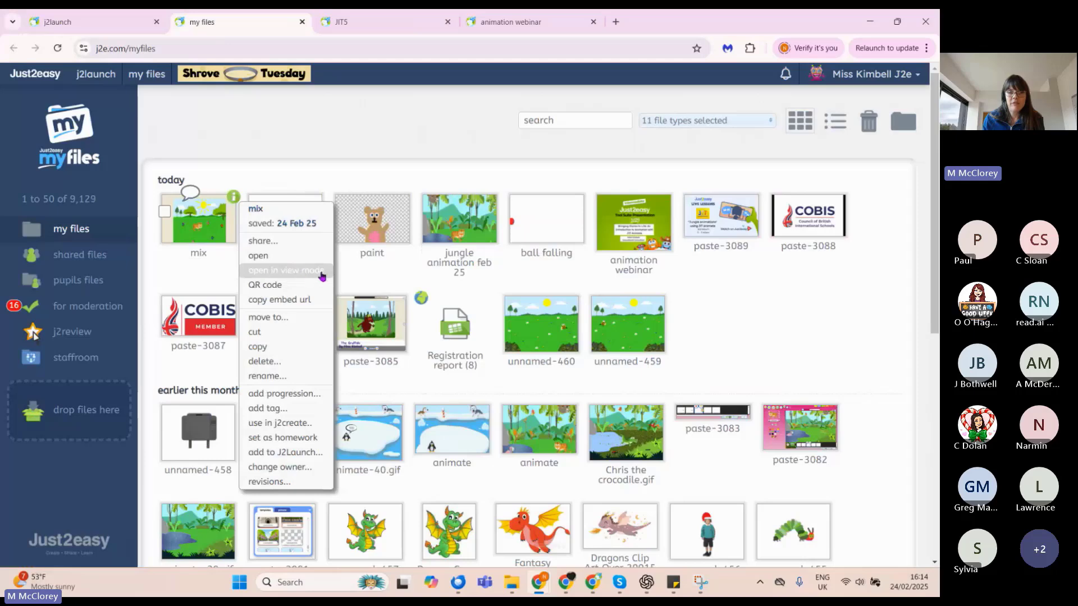
left_click(272, 271)
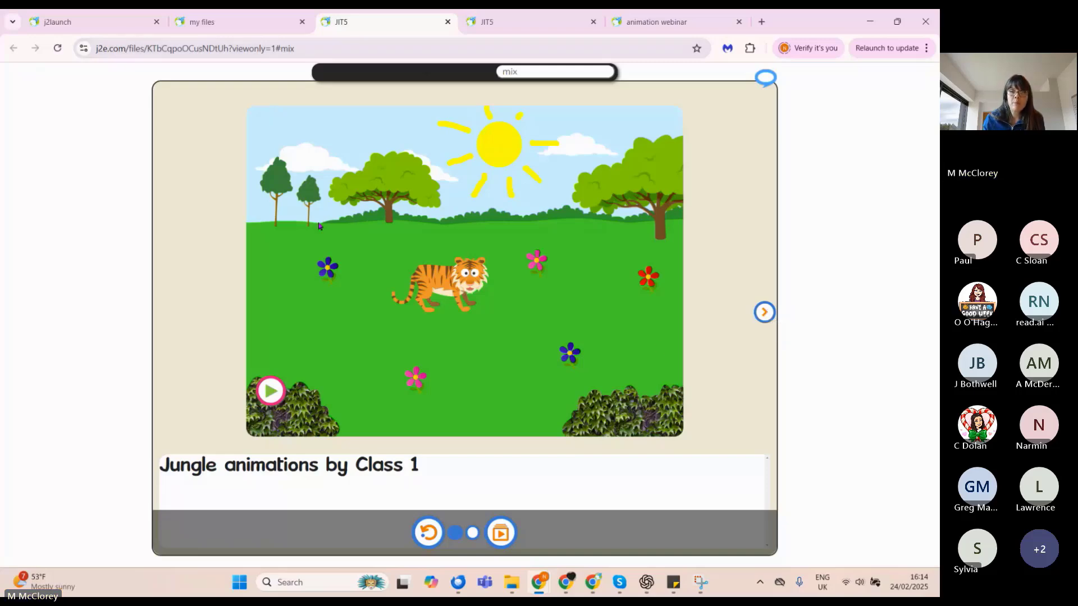
- Play the tiger and bee animations in the view-only mix, paging back and forth between its two pages
left_click(270, 391)
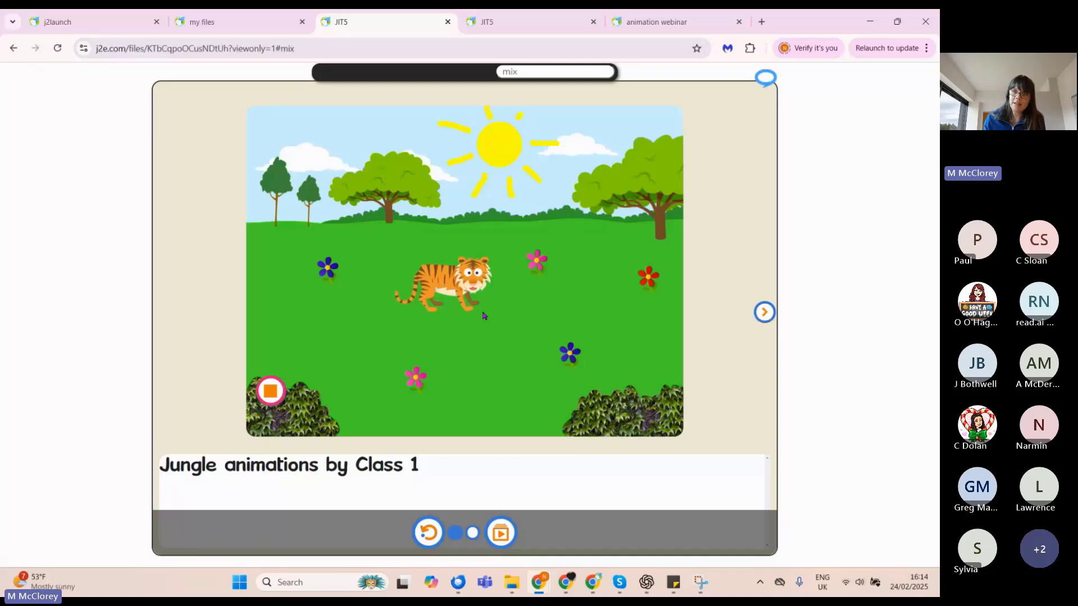
left_click(764, 312)
left_click(206, 488)
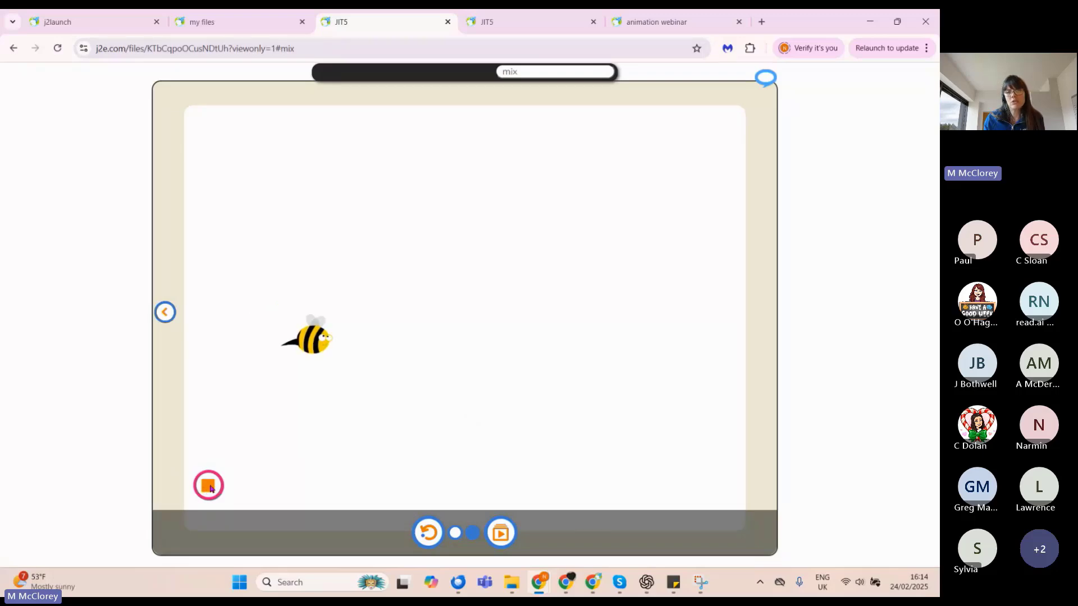
left_click(164, 312)
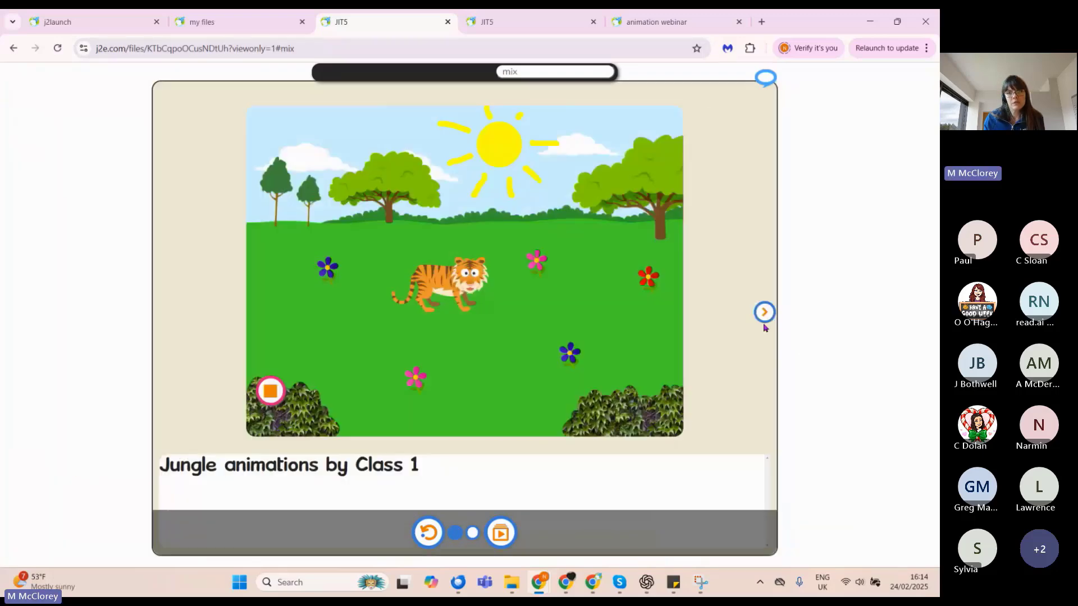
left_click(762, 313)
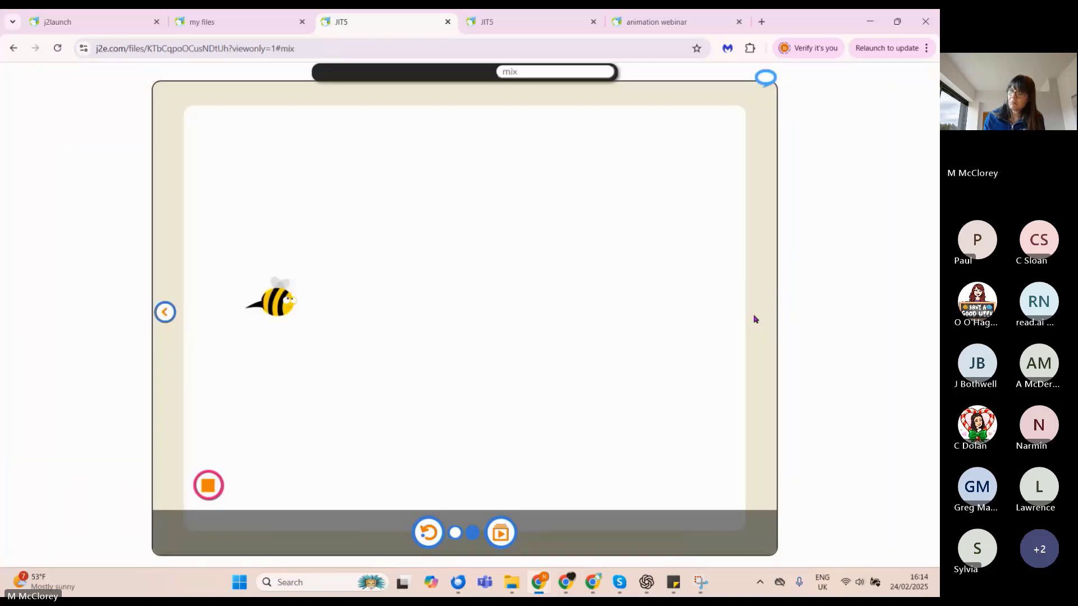
- Reload the view-only mix, play the bee animation on its second page and select the mix's web address
left_click(66, 55)
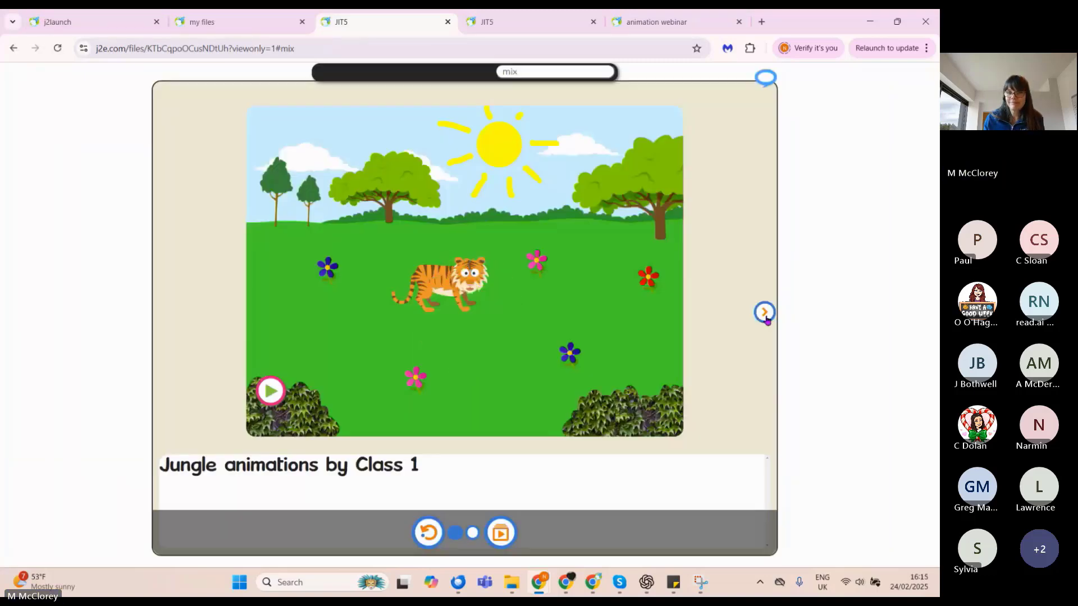
left_click(764, 313)
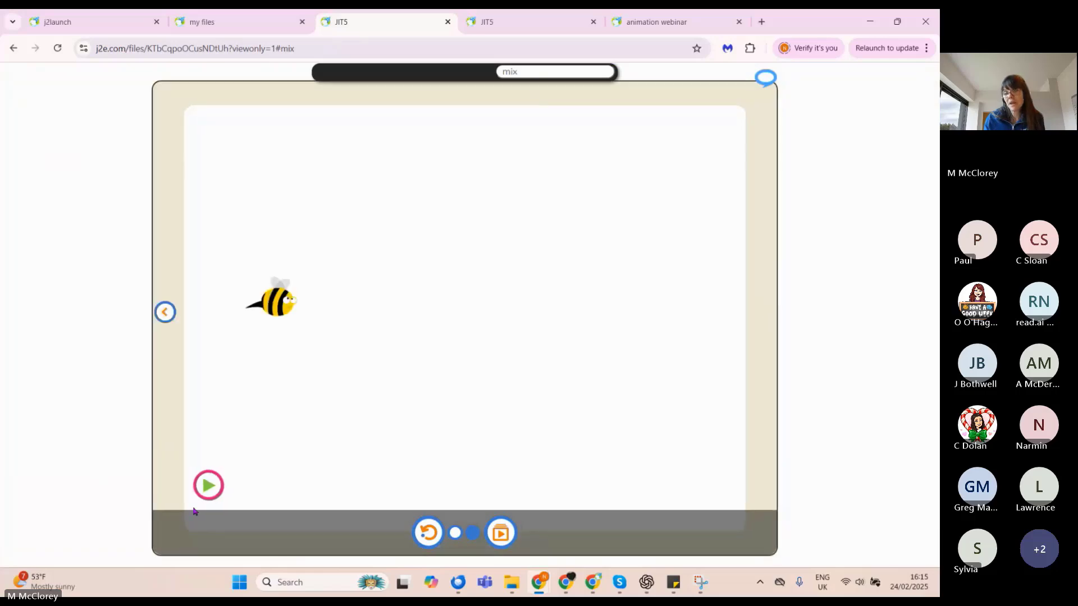
left_click(210, 486)
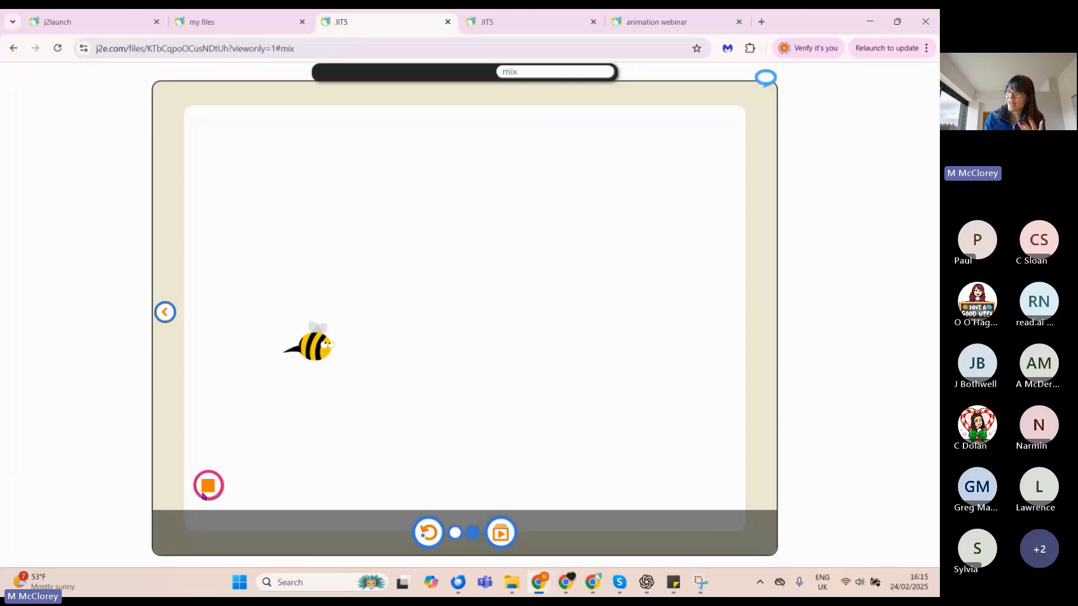
left_click(333, 53)
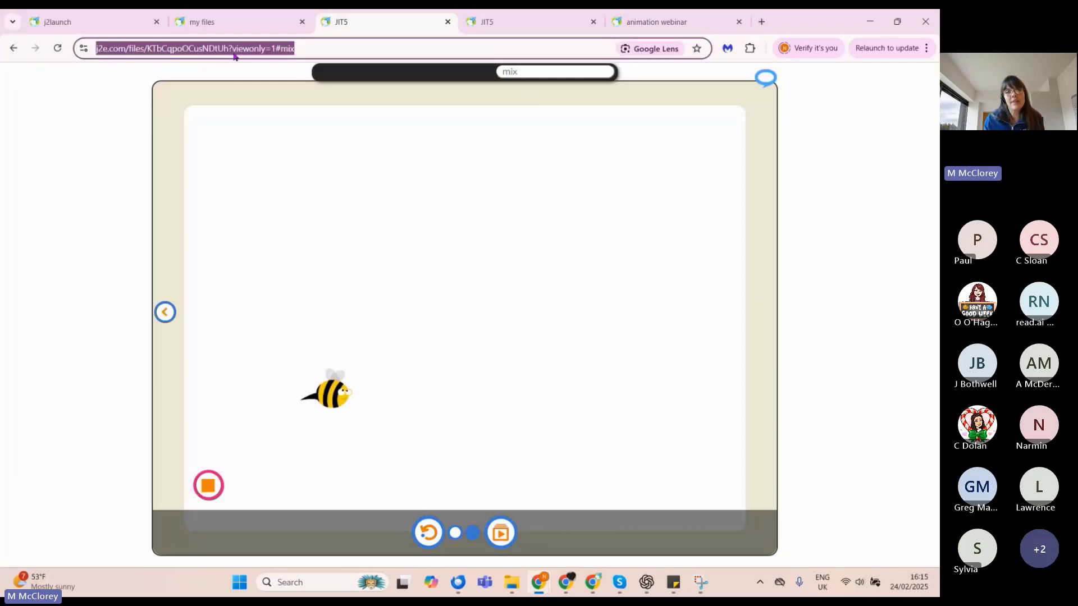
- Close the view-only mix and advance the animation webinar presentation to the Just2easy Live Lessons slide
left_click(448, 22)
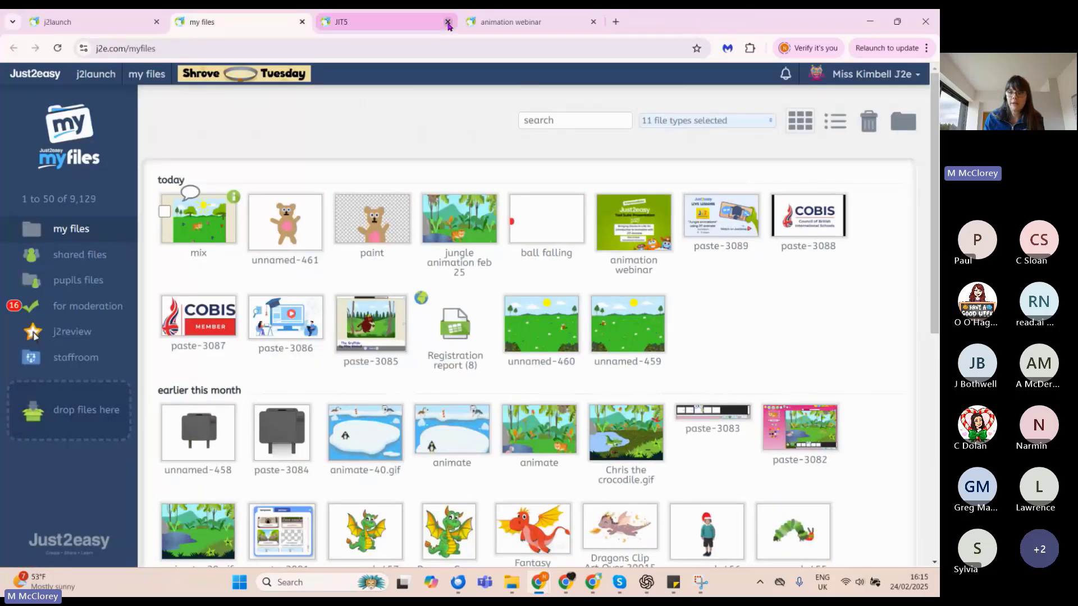
left_click(508, 22)
left_click(903, 555)
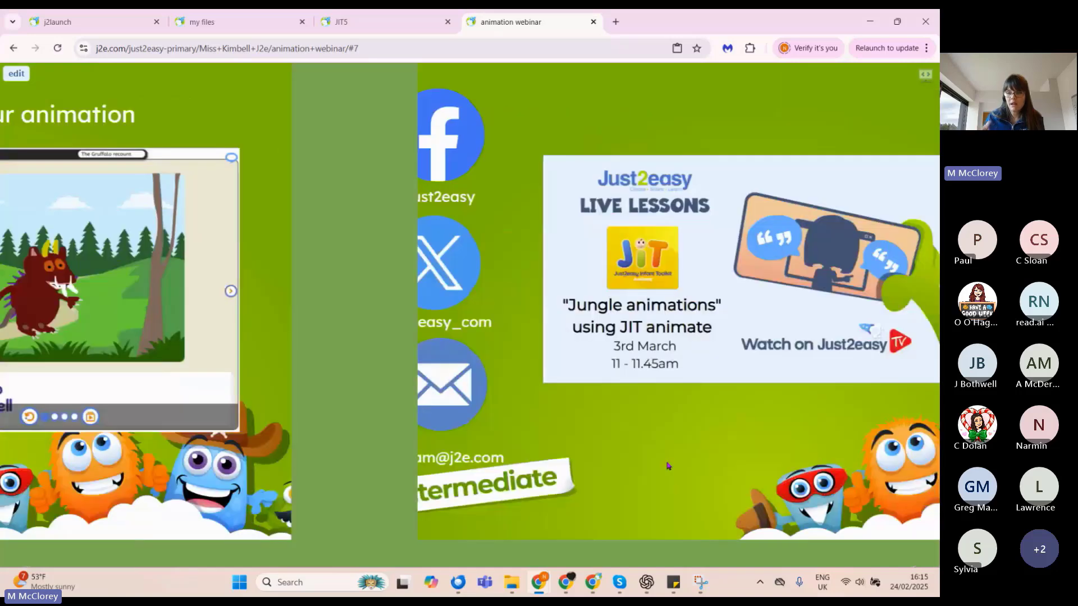